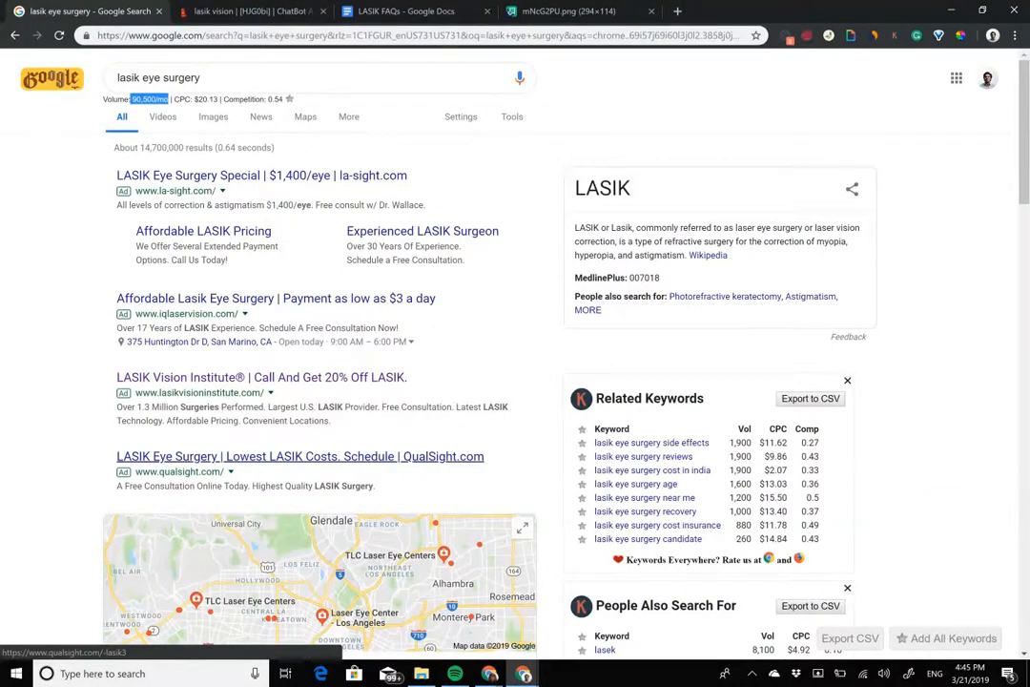
Step: Open the LASIK Vision Institute ad in a new tab and review its landing page copy and consultation form
middle_click(262, 378)
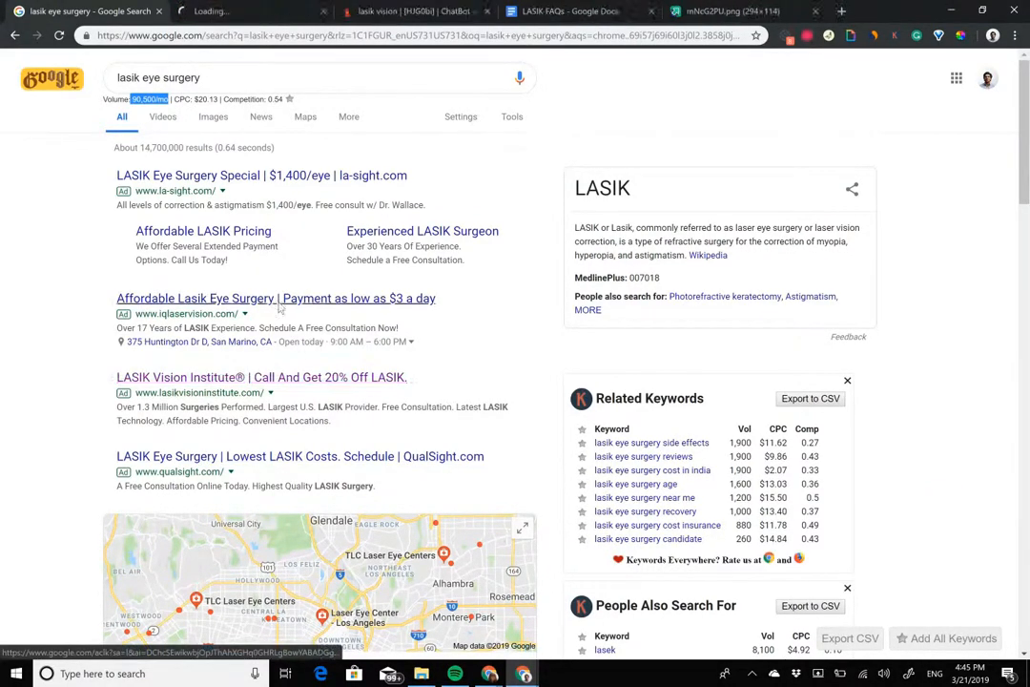
click(220, 10)
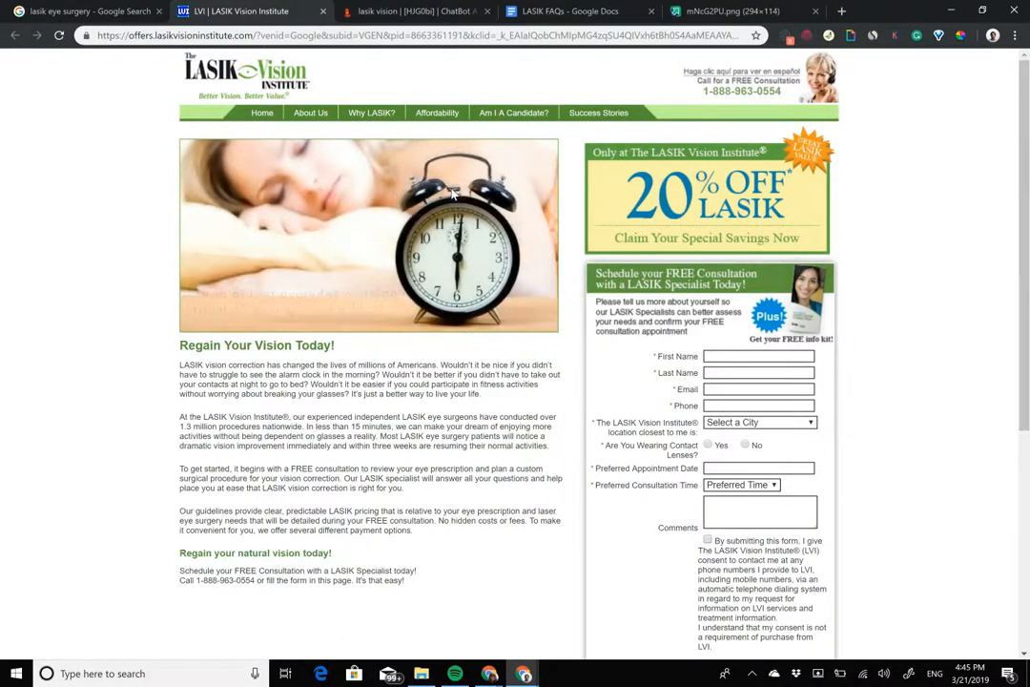
drag(477, 615, 370, 468)
click(370, 469)
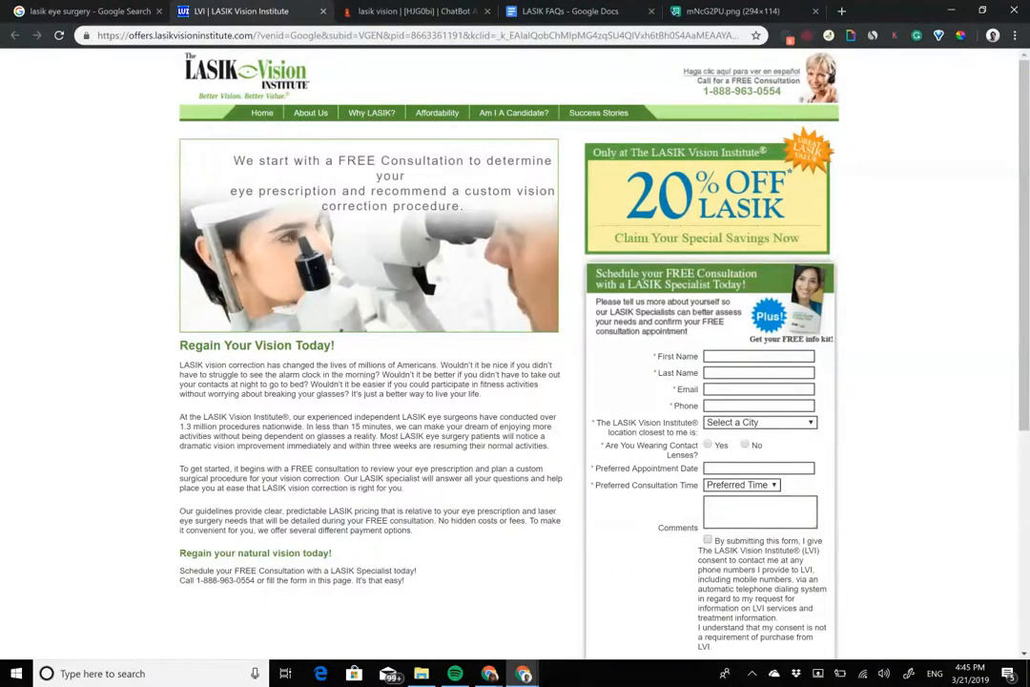
drag(179, 374, 417, 571)
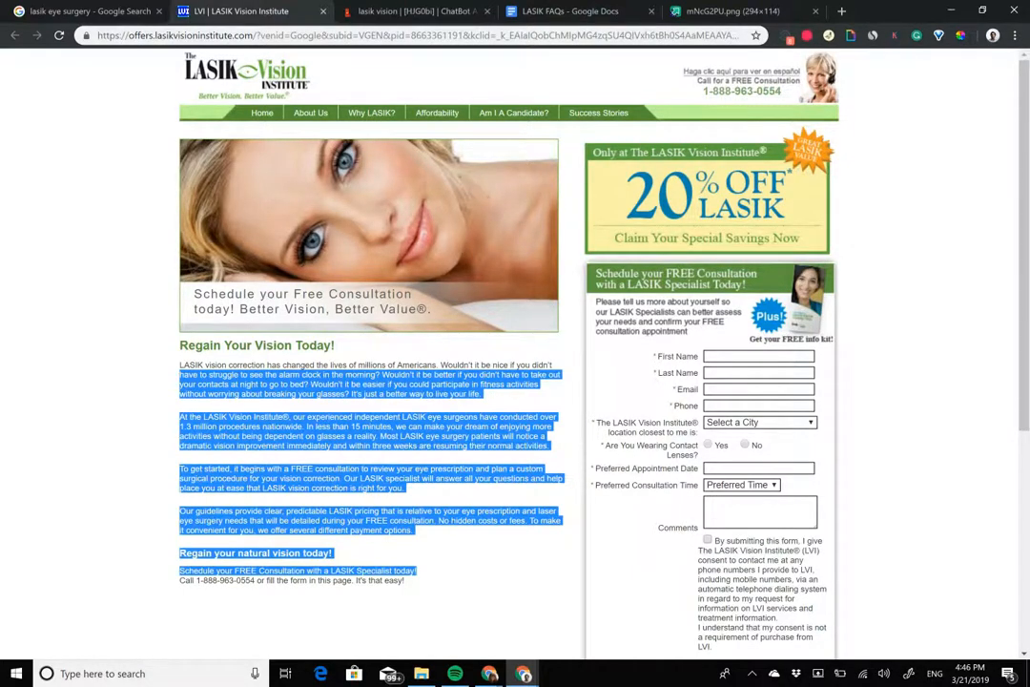
scroll(643, 282, down, 4)
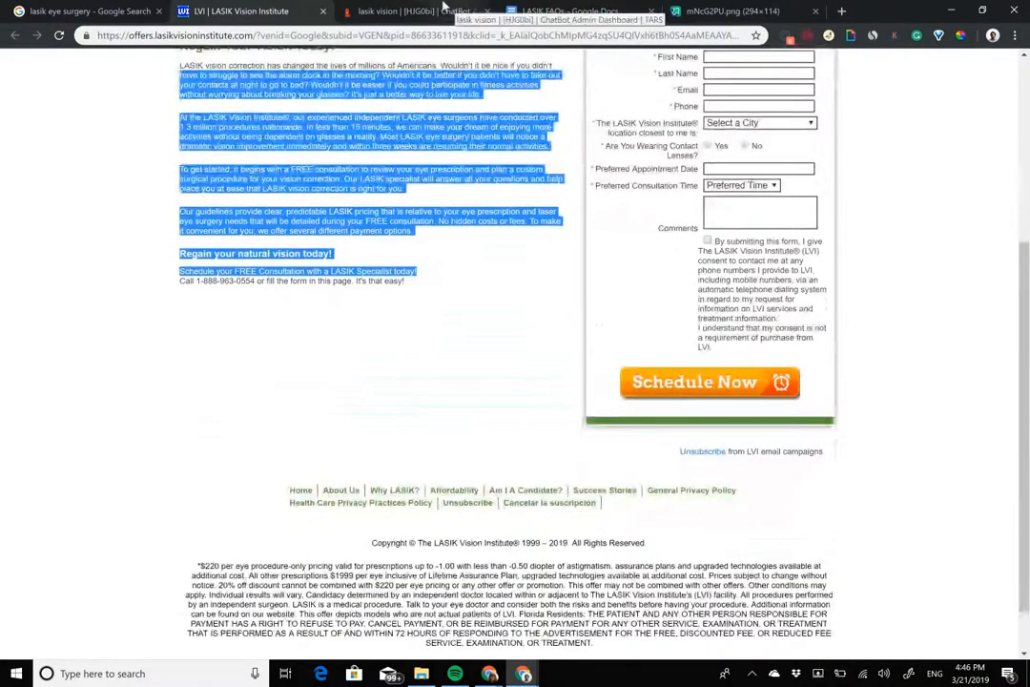
Step: Switch to the TARS chatbot builder, add a new gambit and name it "hook"
click(434, 11)
click(276, 125)
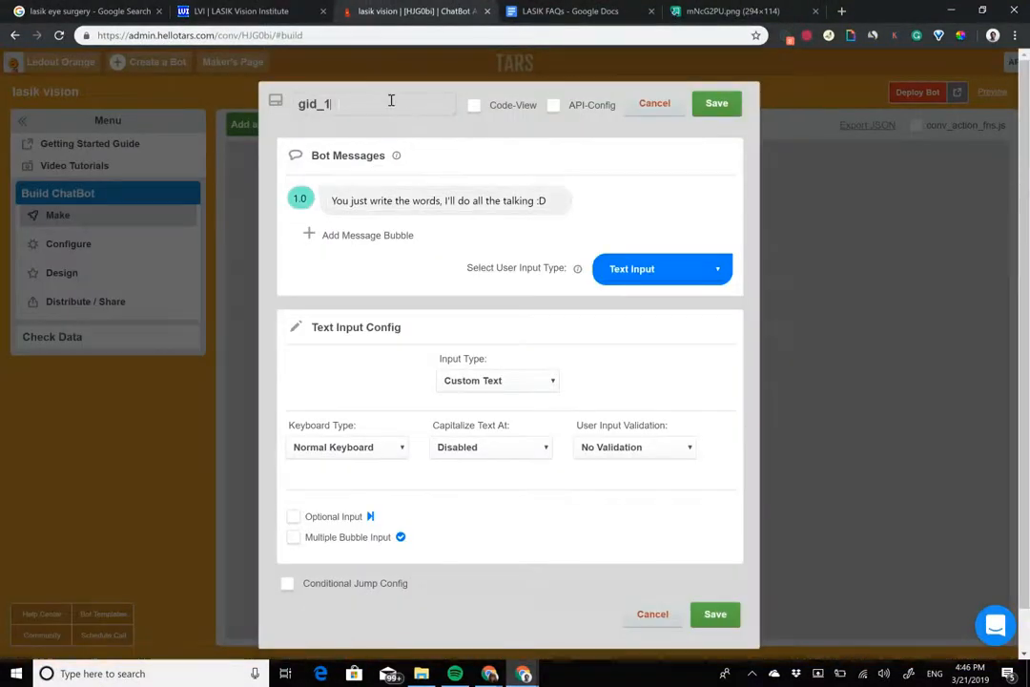
double_click(392, 100)
text(hook)
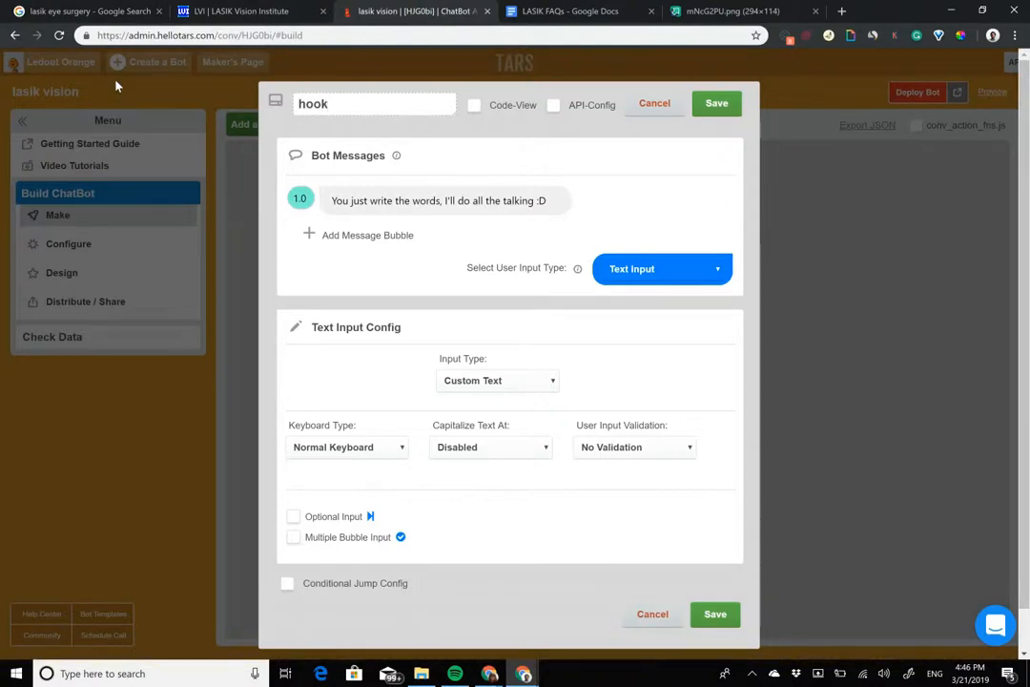
Step: Replace the default bot message with "Welcome to the LASIK Vision Institute!" and bold "LASIK Vision Institute!"
click(437, 201)
key(ctrl+a)
text(We)
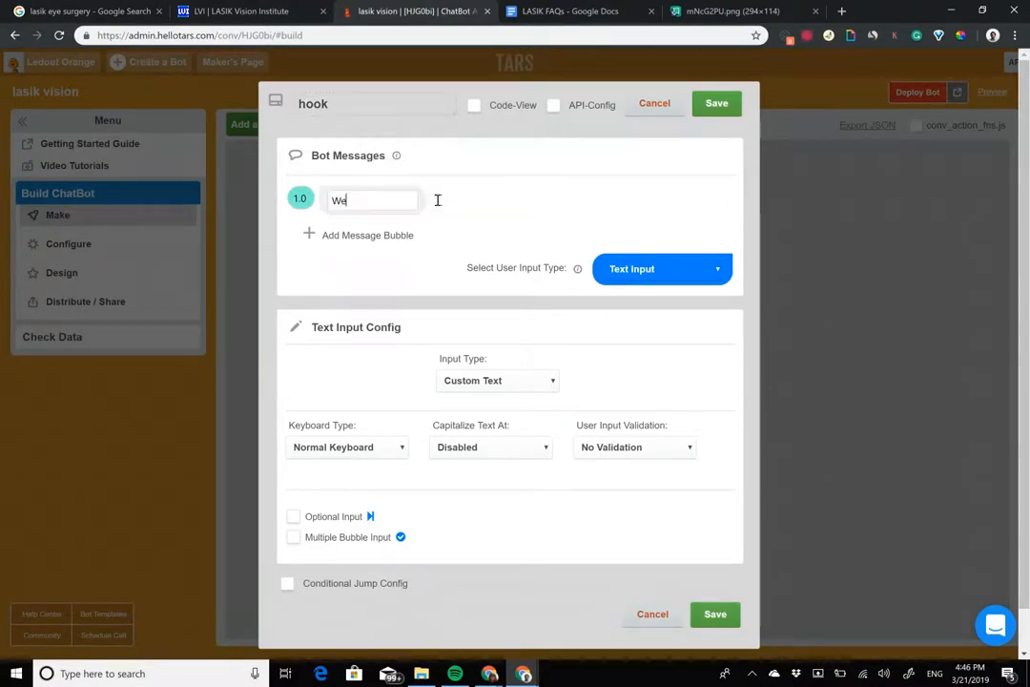
text(lcome to the)
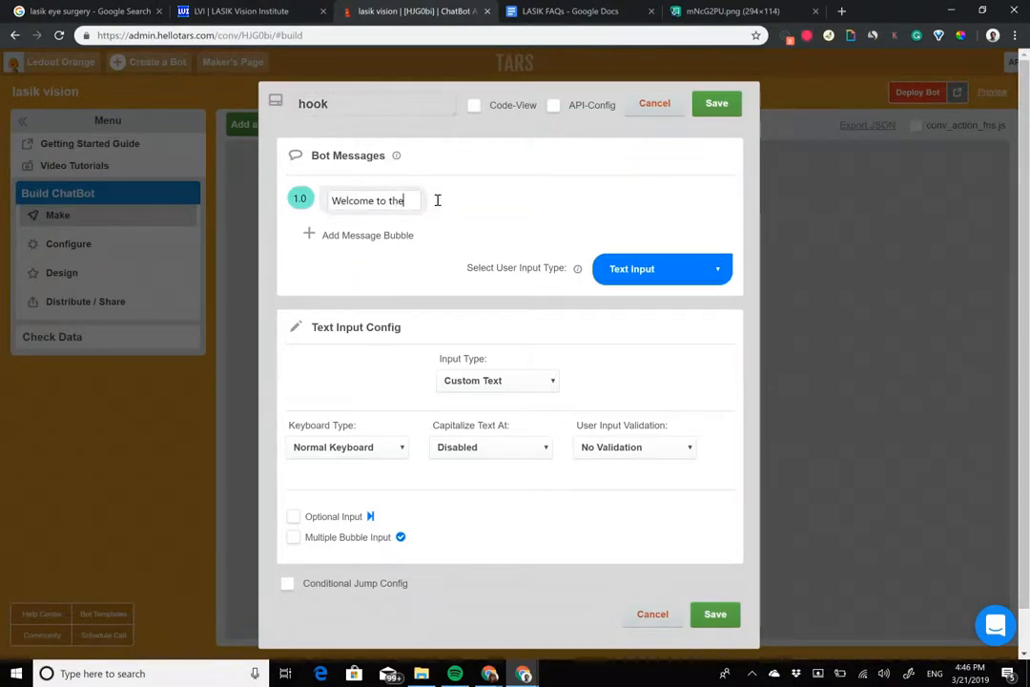
text( LASIK)
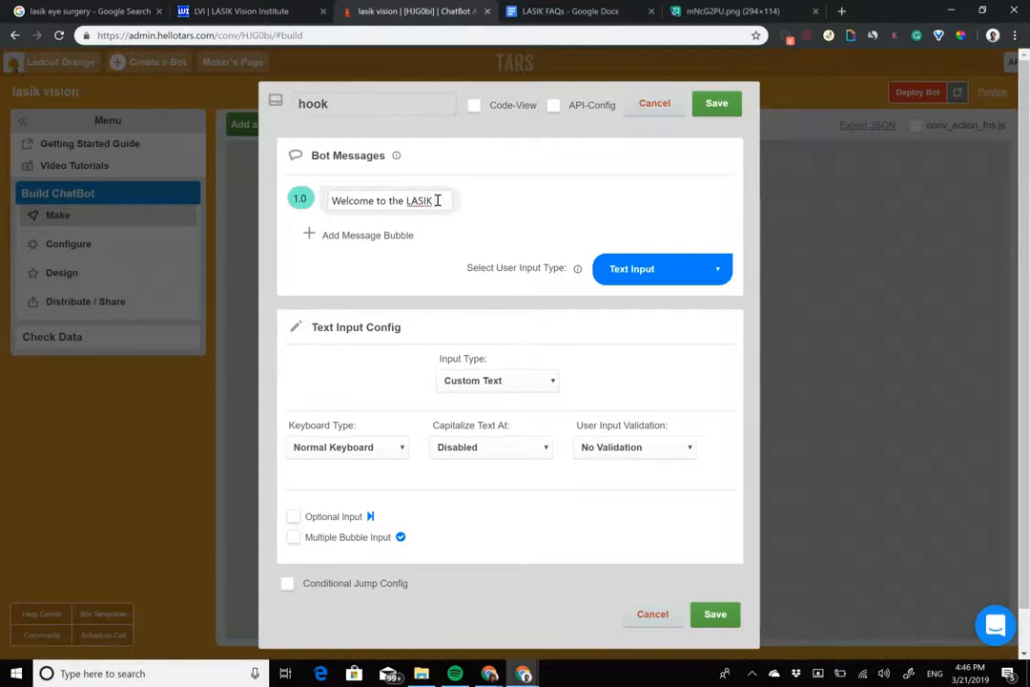
text( Vision)
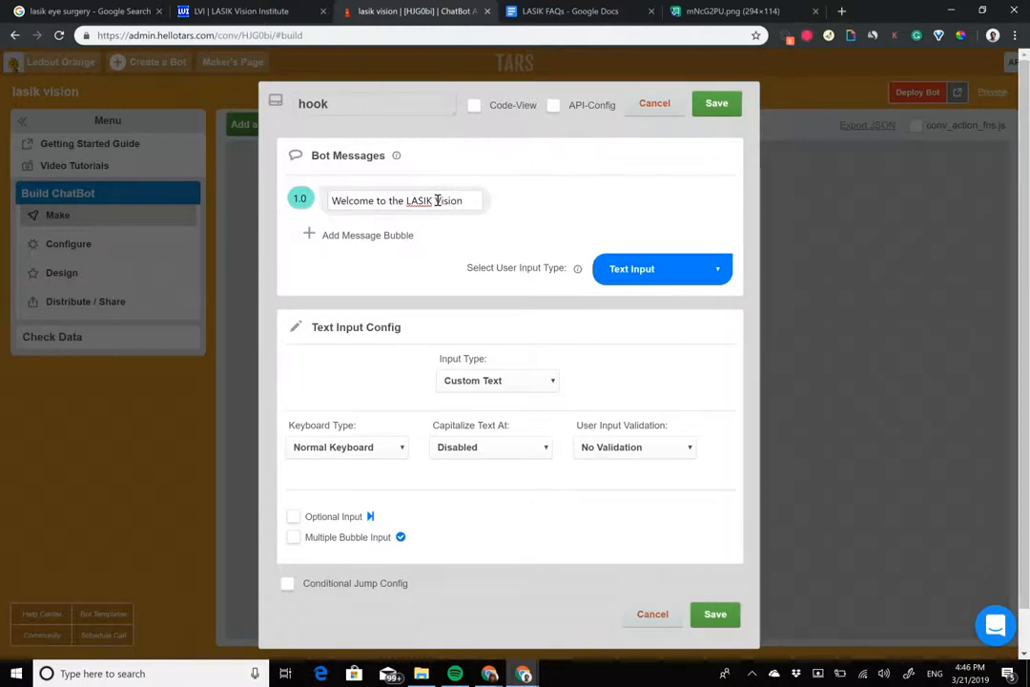
text( Institute!)
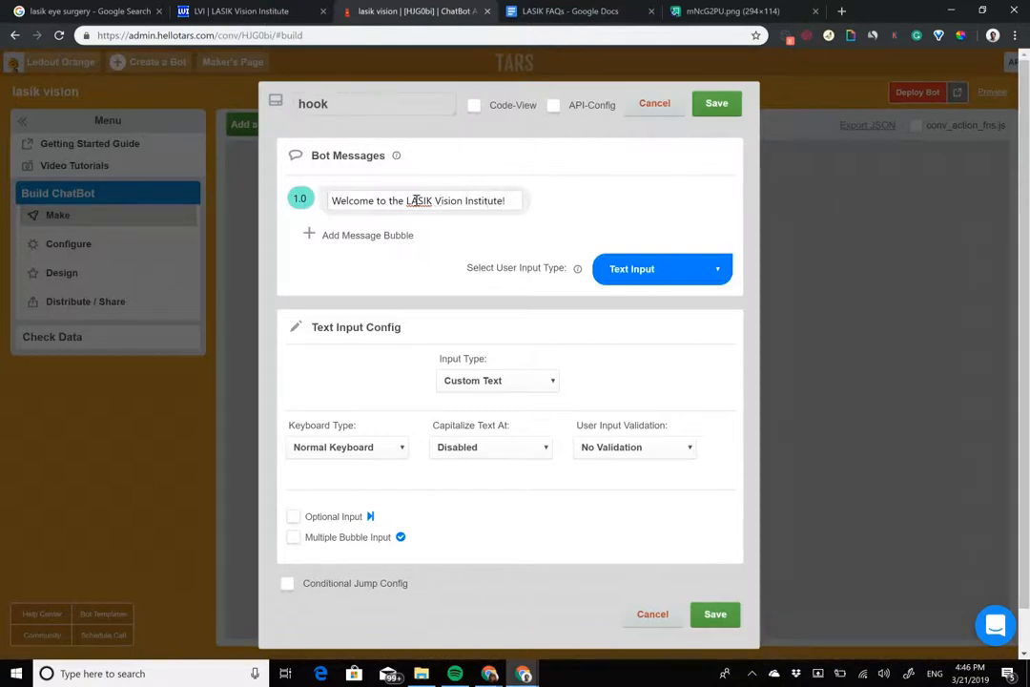
drag(406, 201, 512, 200)
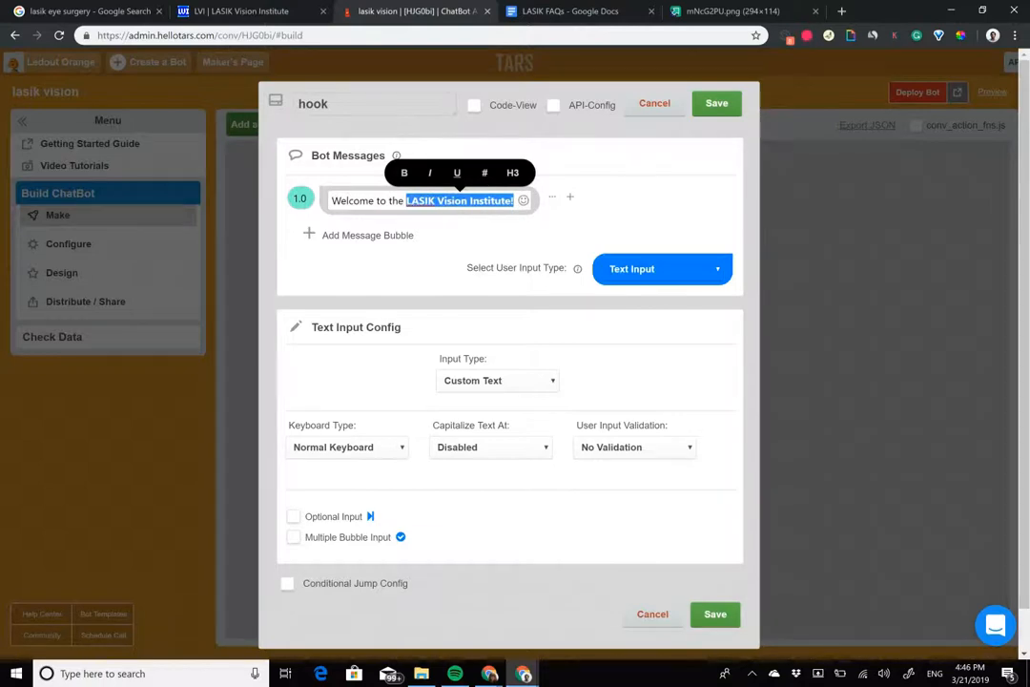
Step: Copy the address of the mNcG2PU.png logo, insert it as an image above the welcome text, and add a second message bubble
key(ctrl+Tab)
key(ctrl+Tab)
right_click(551, 352)
click(589, 412)
click(410, 9)
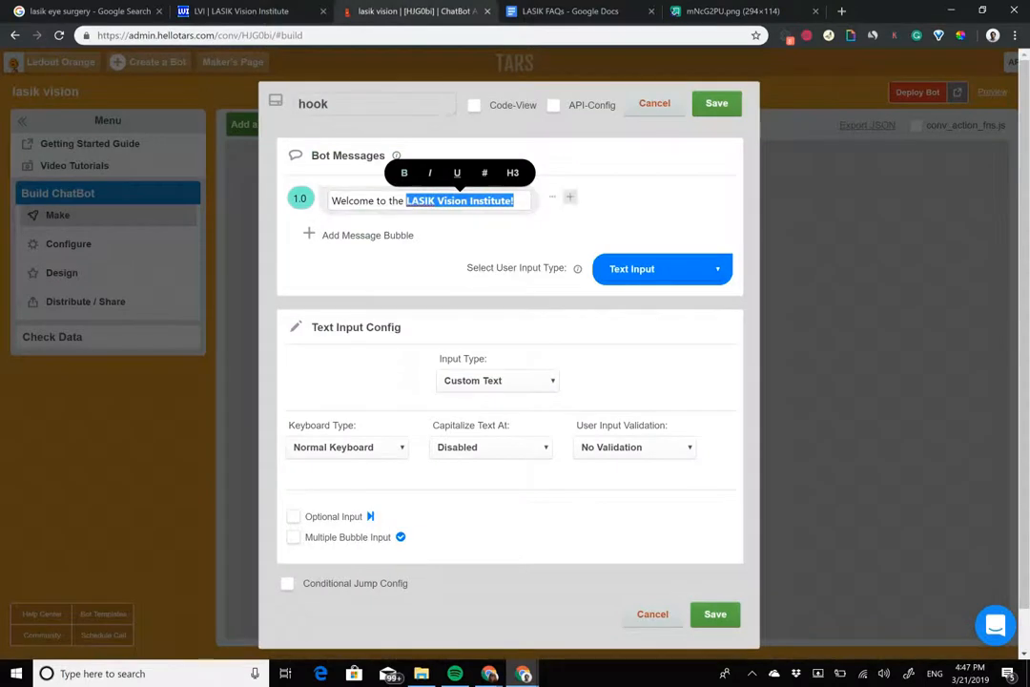
click(588, 197)
click(444, 285)
text(https://i.imgur.com/mNcG2PU.png)
click(514, 288)
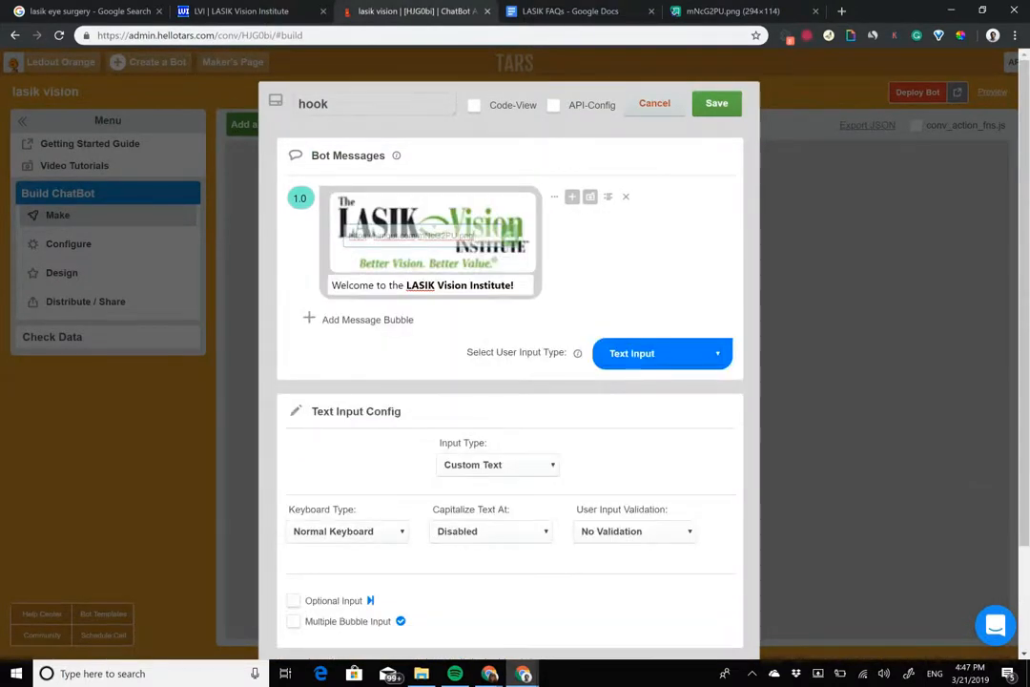
click(372, 320)
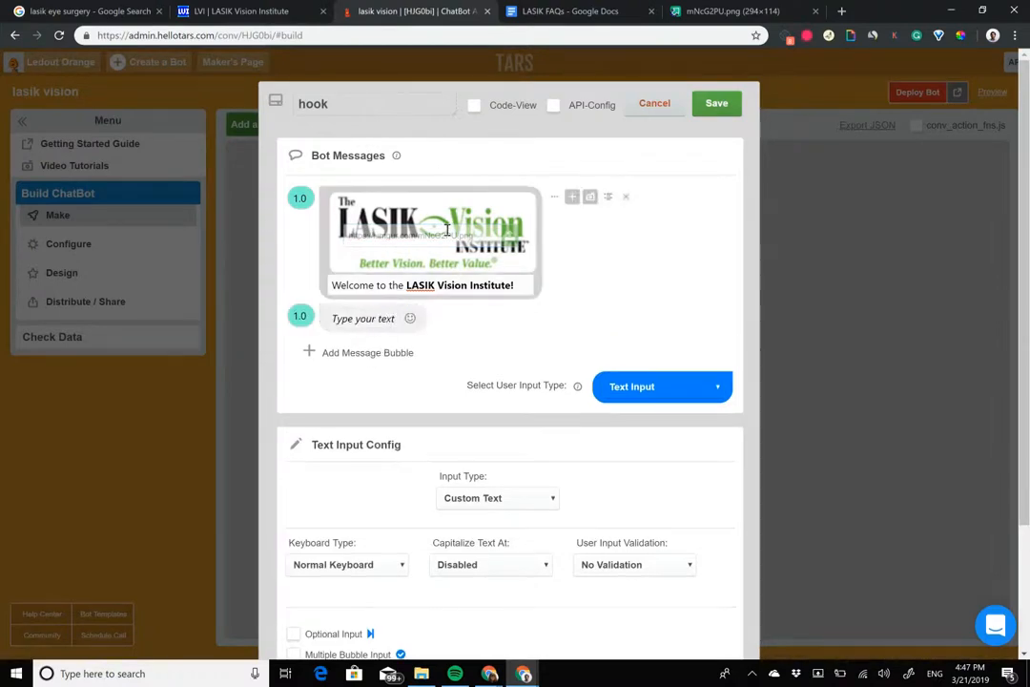
Step: Review the landing page's offer and form again, and compare them with the LASIK Vision Institute ad in the Google results
click(217, 10)
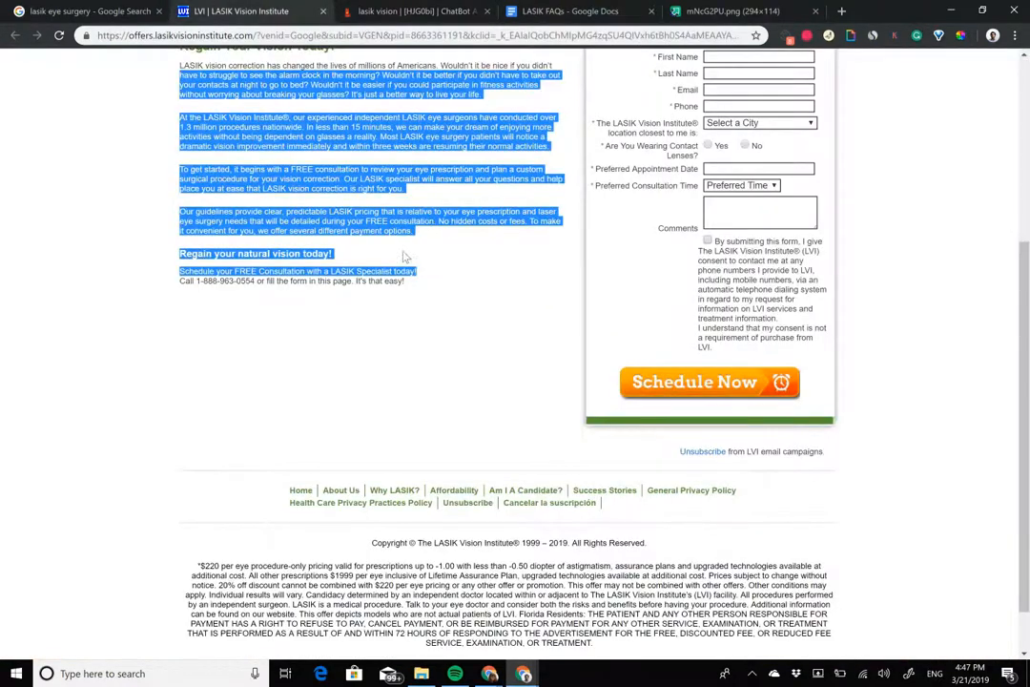
scroll(403, 258, up, 3)
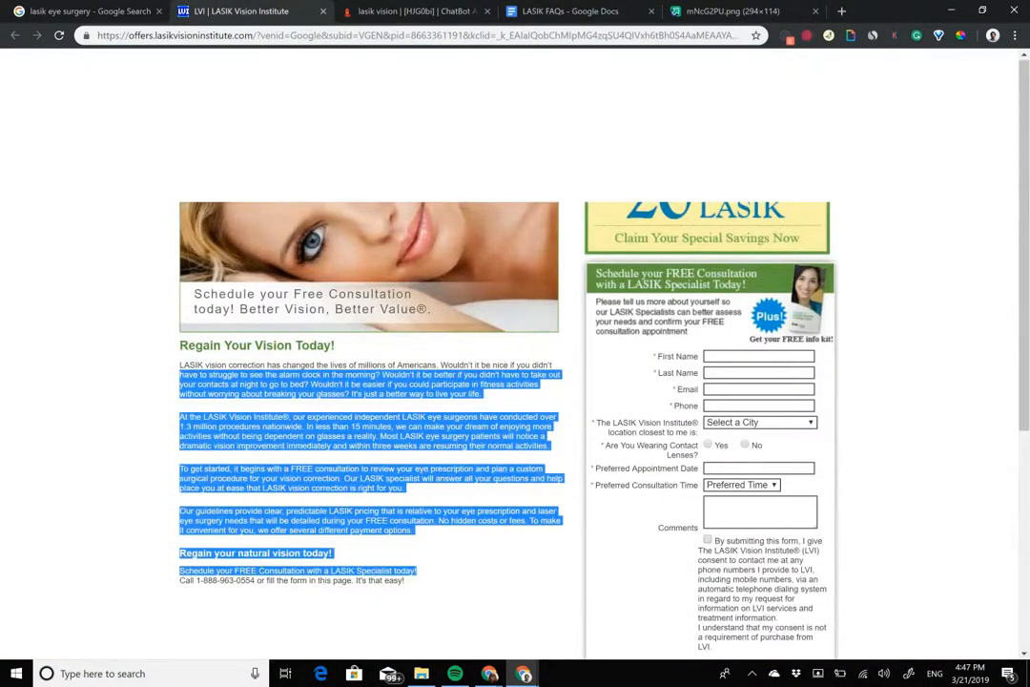
click(644, 283)
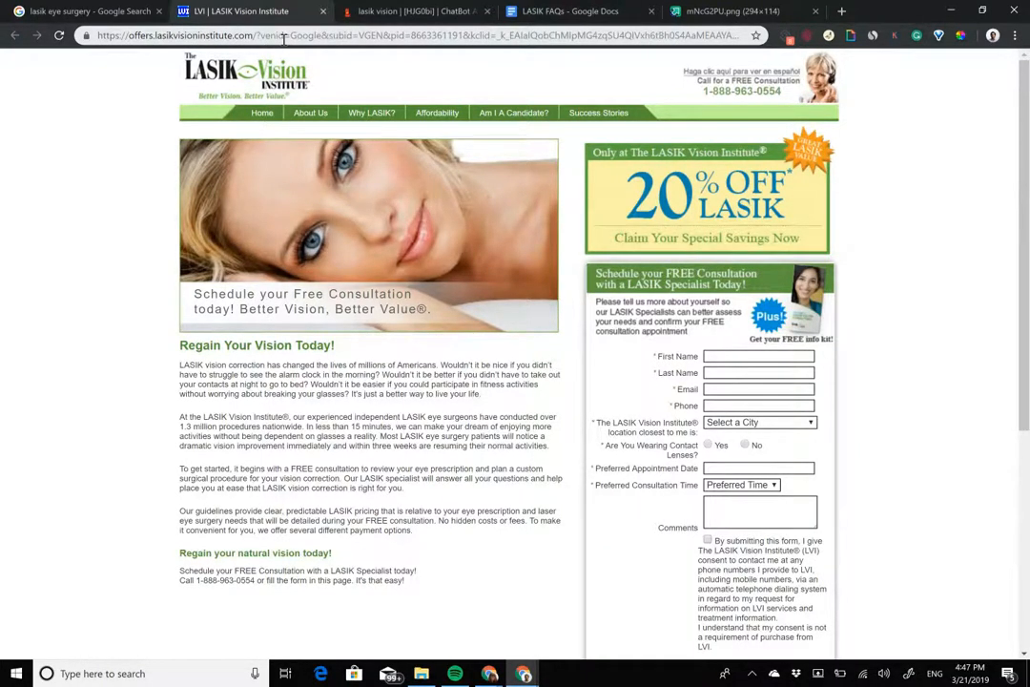
click(353, 12)
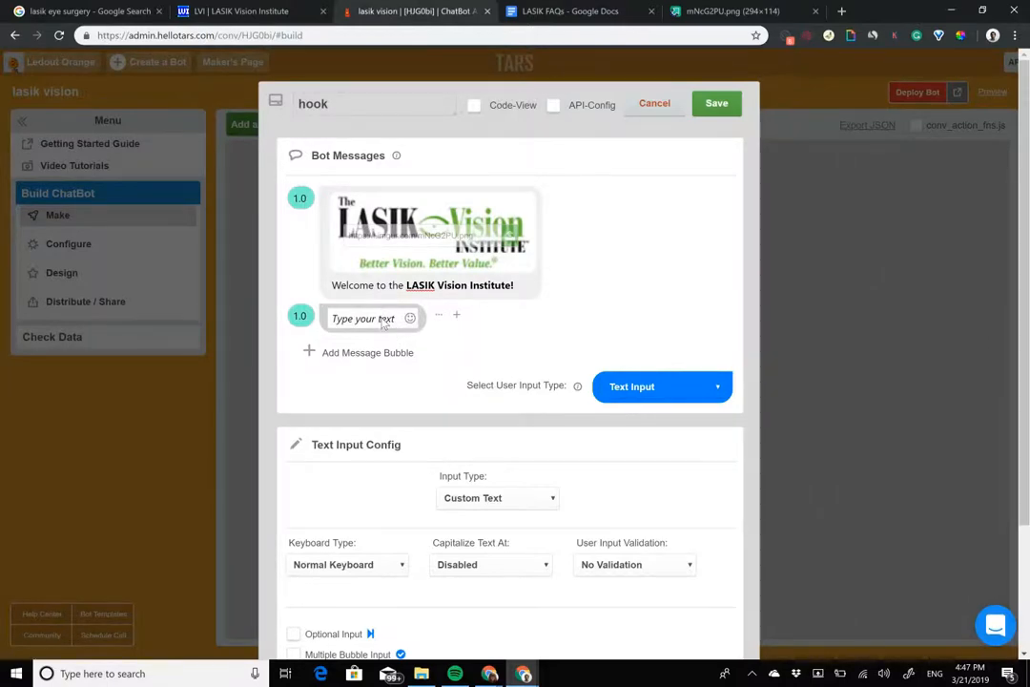
click(246, 10)
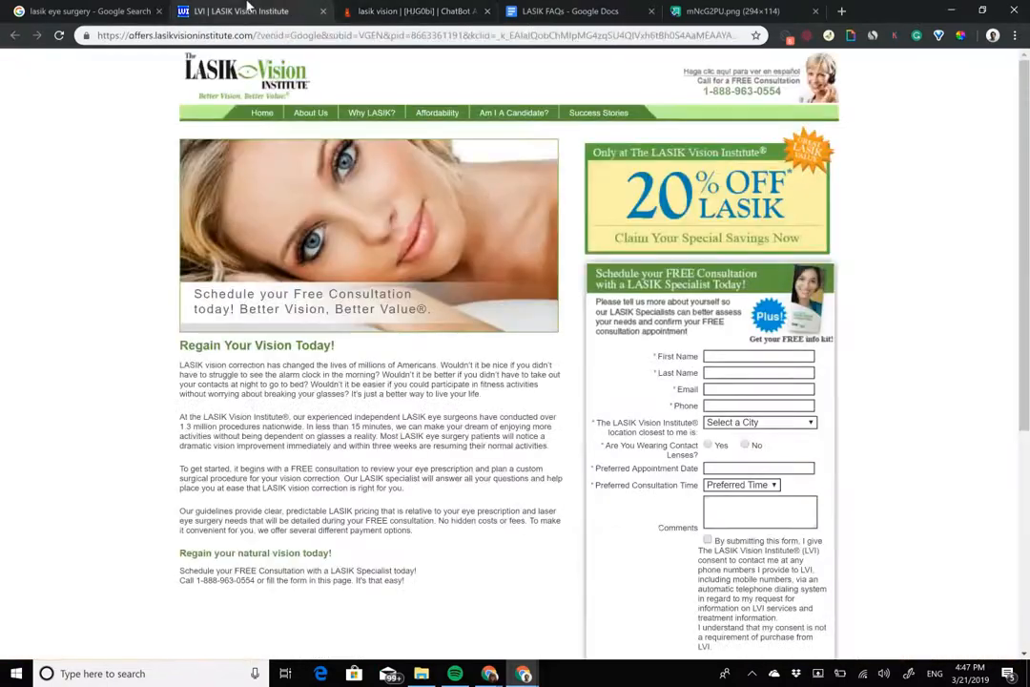
click(58, 38)
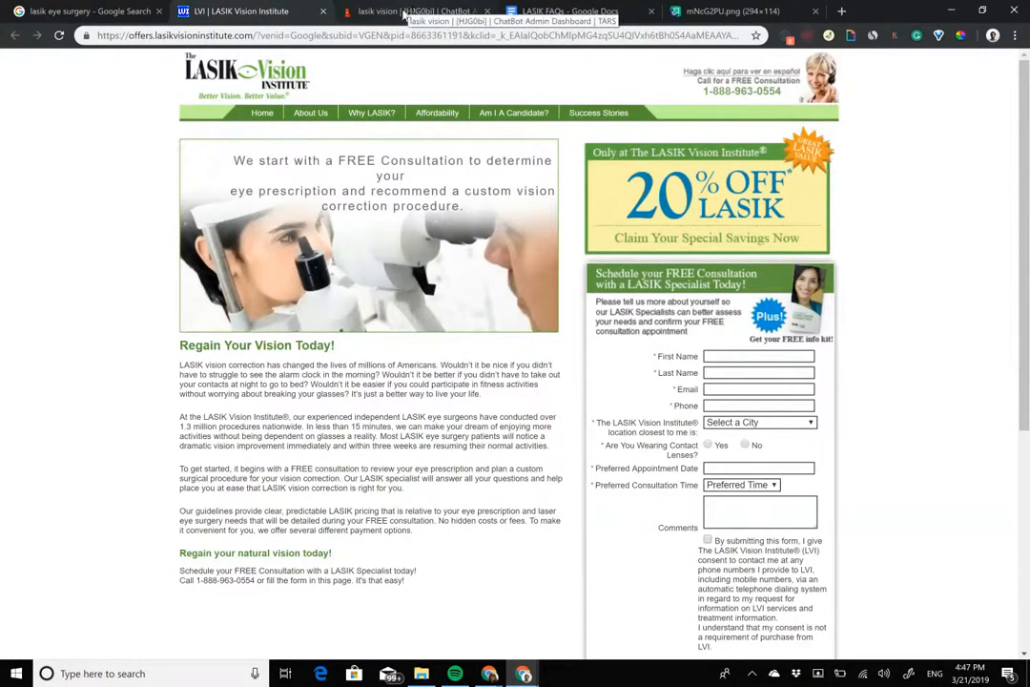
click(93, 11)
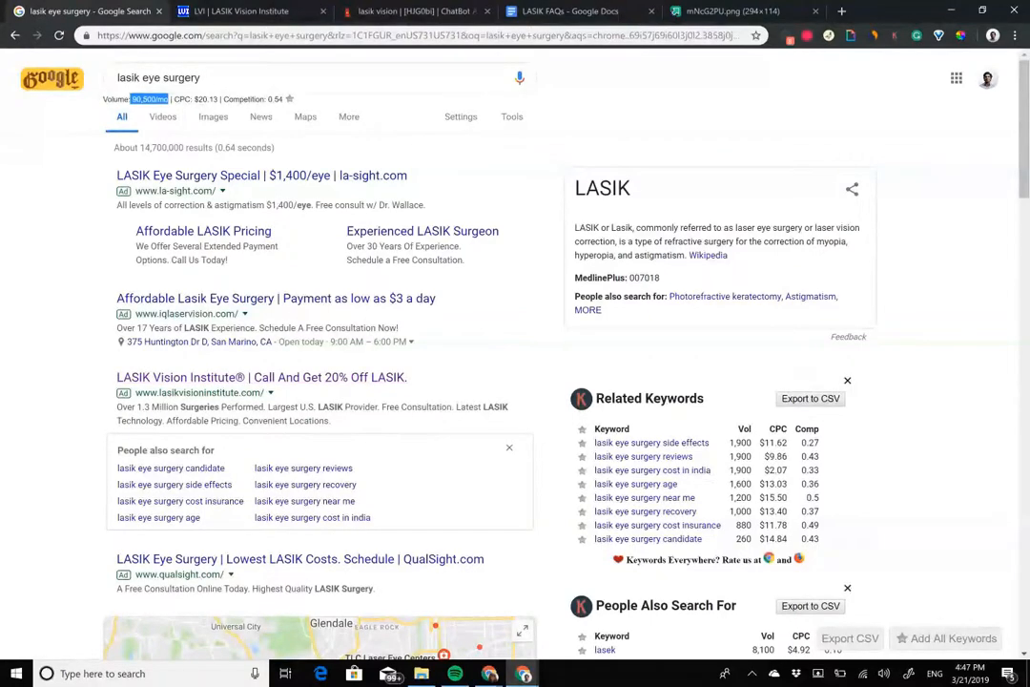
click(509, 448)
drag(410, 378, 326, 378)
click(461, 431)
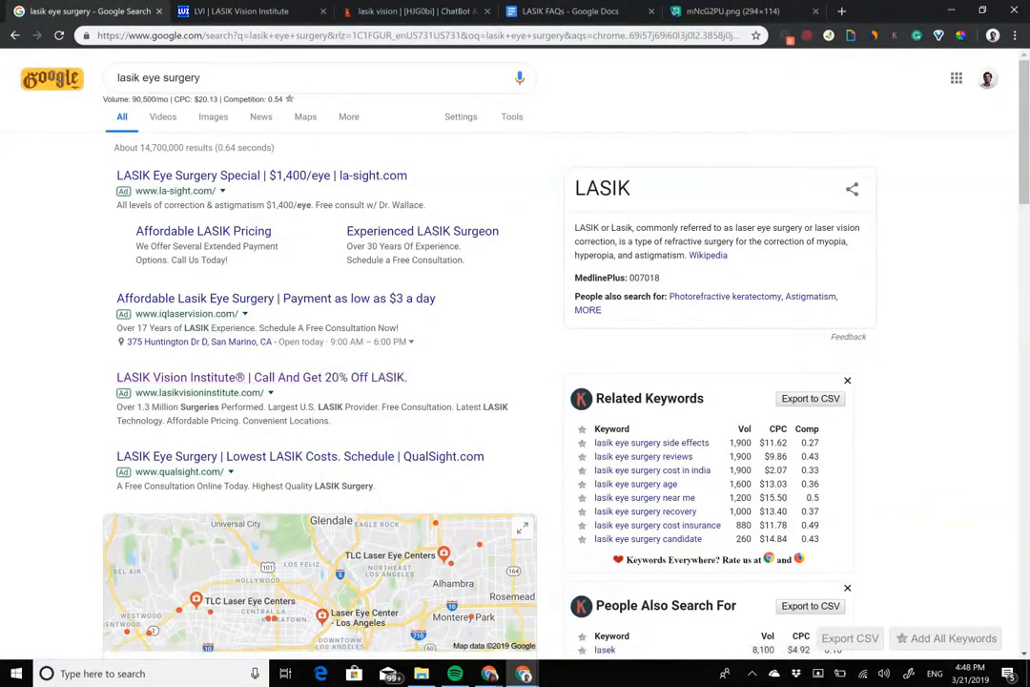
Step: Write "Tired of waking up with blurry vision?" in the hook gambit's second message bubble and bold "blurry vision"
click(454, 13)
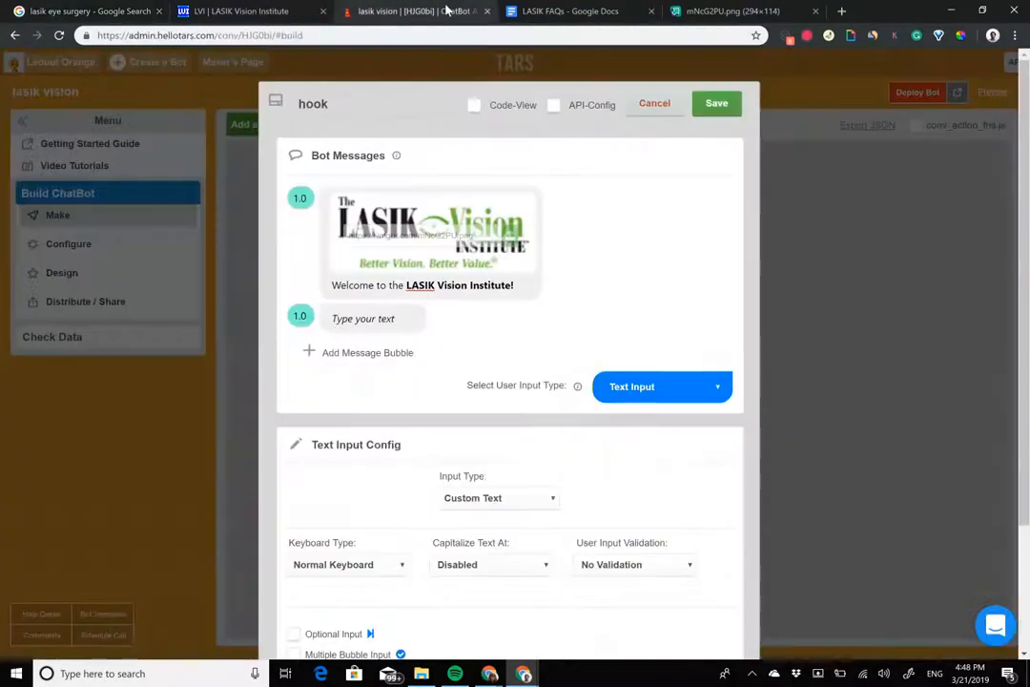
click(368, 322)
text(Tired)
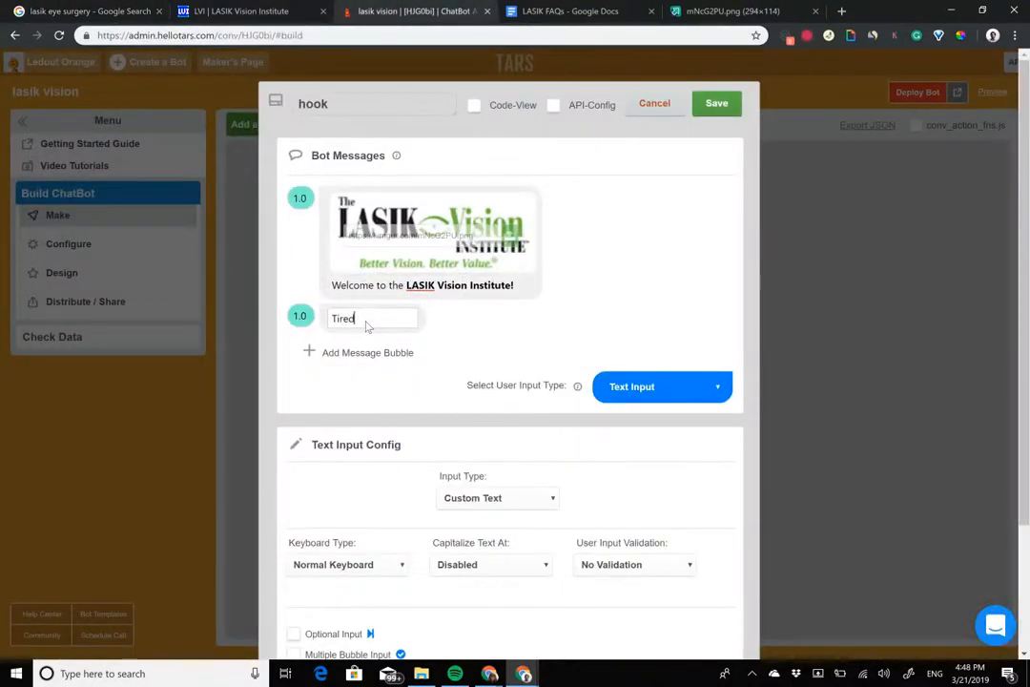
text( of waking up)
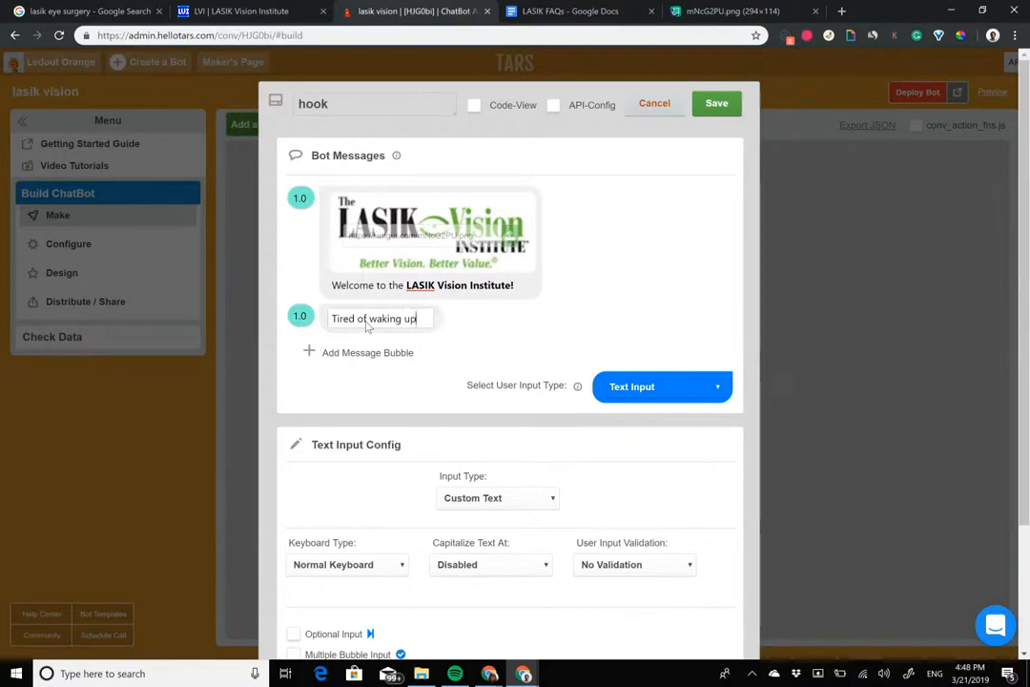
text( with bluy)
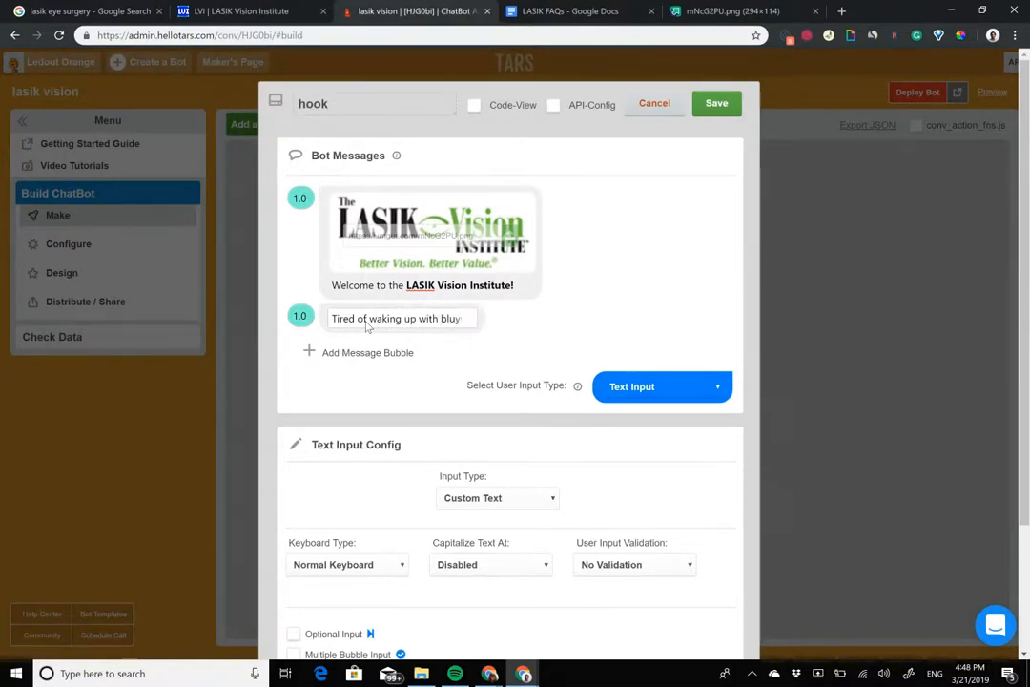
key(BackSpace)
text(rry vi)
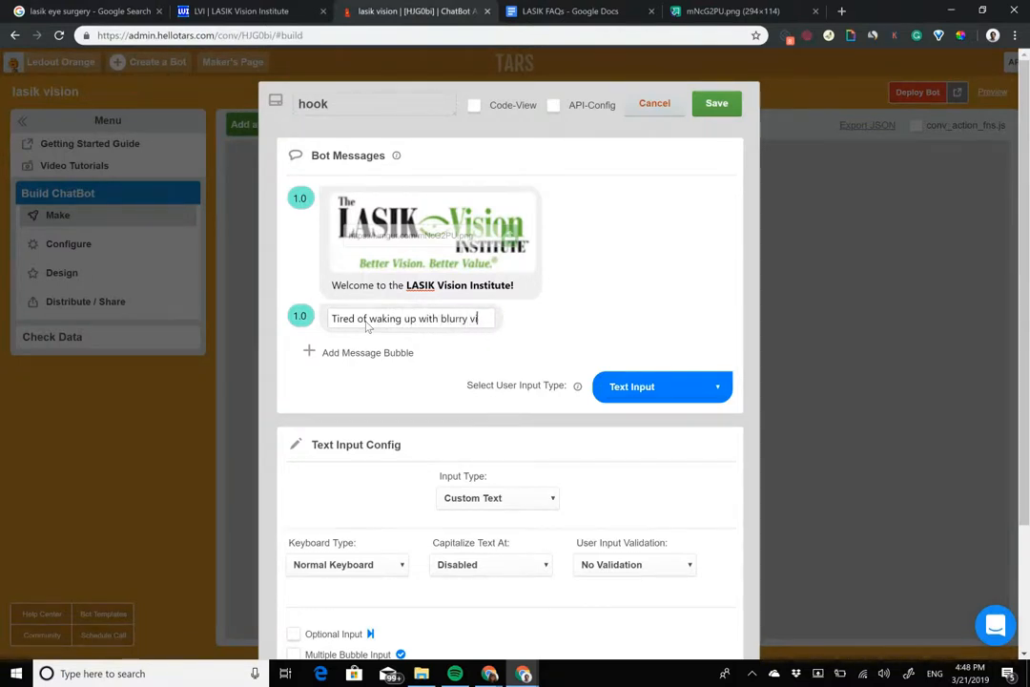
text(sion?)
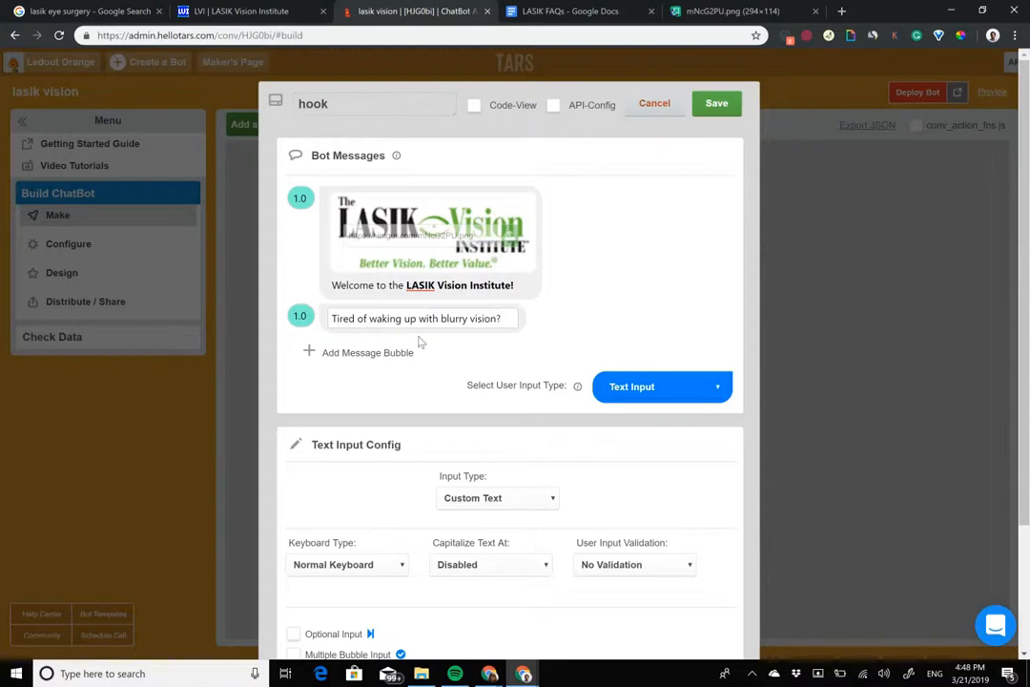
drag(441, 320, 498, 319)
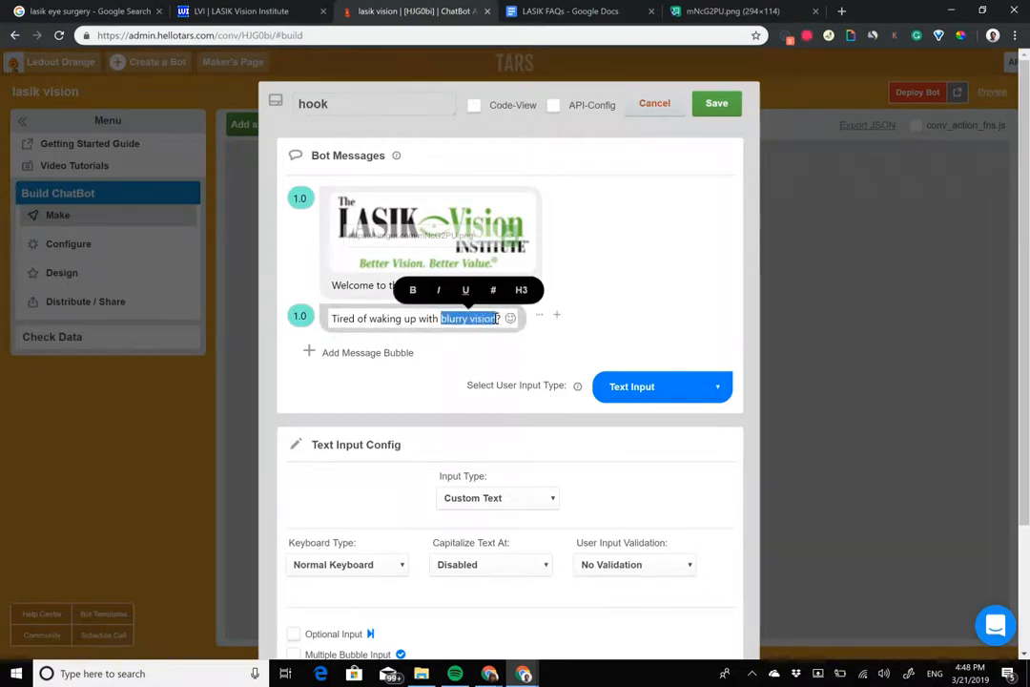
key(ctrl+b)
click(573, 334)
Step: Add a third message bubble to the hook gambit and write "We are offering a 20% discount" in it
click(367, 352)
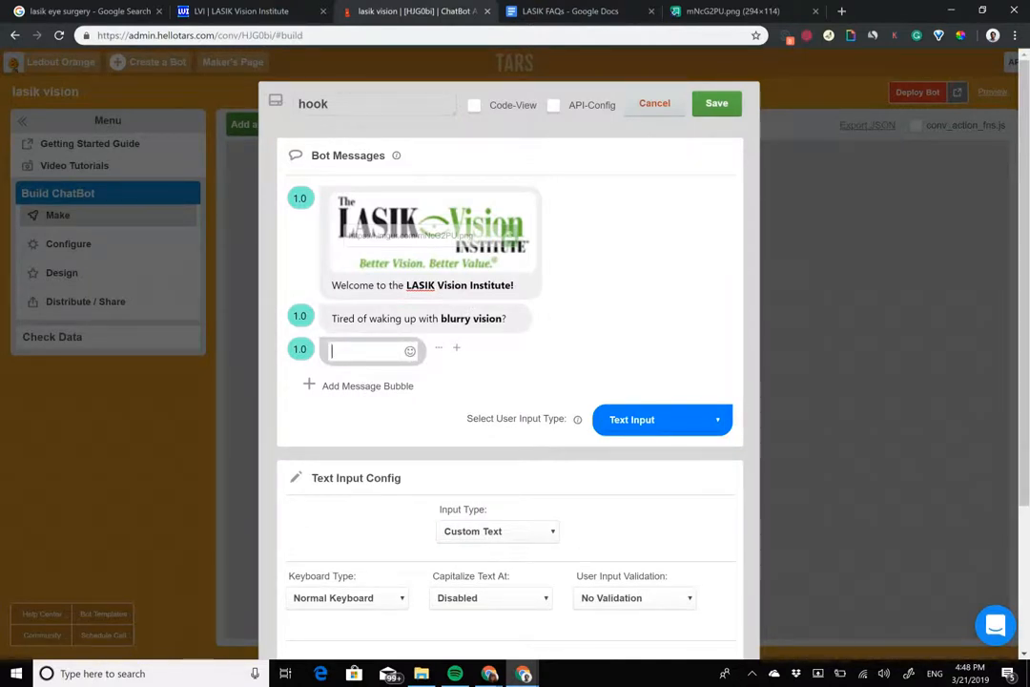
text(We that)
text(re)
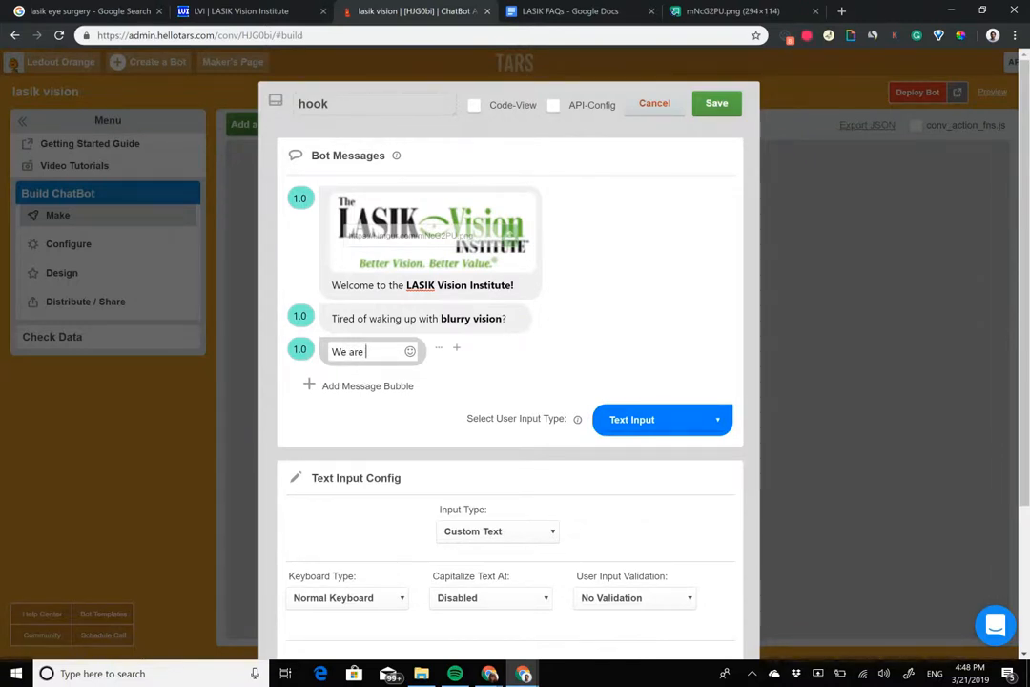
text( offering a )
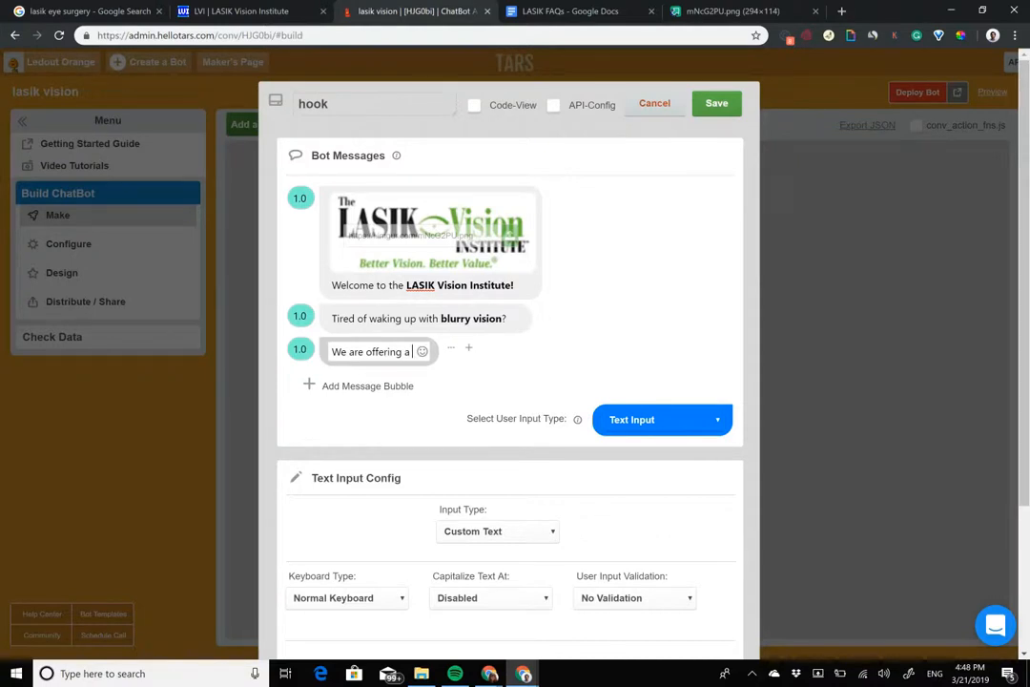
text(20% disc)
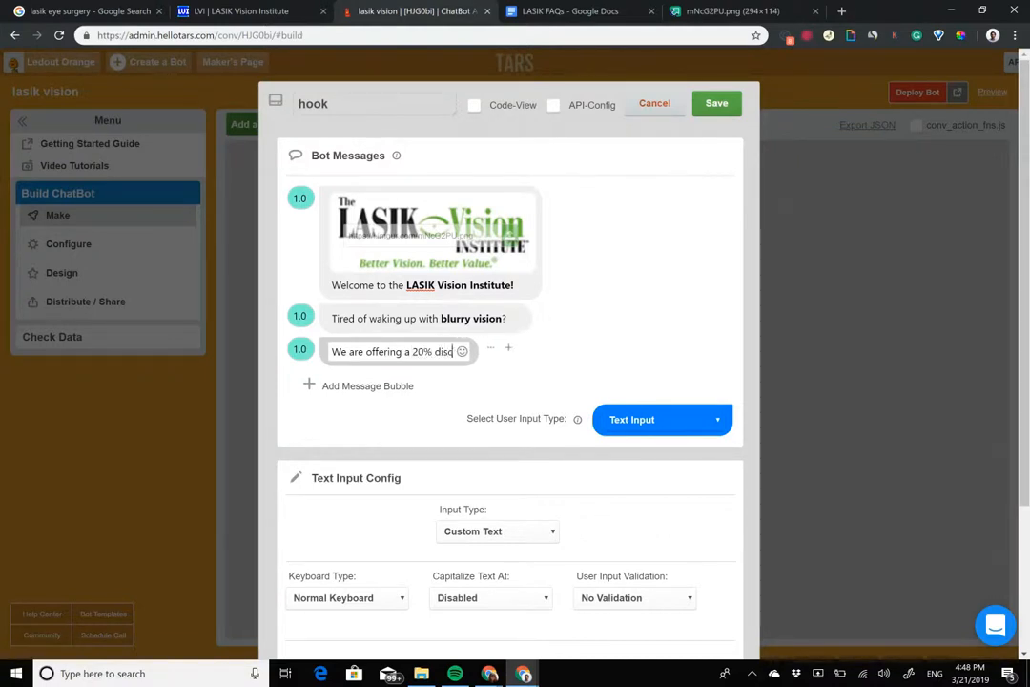
text(ount to)
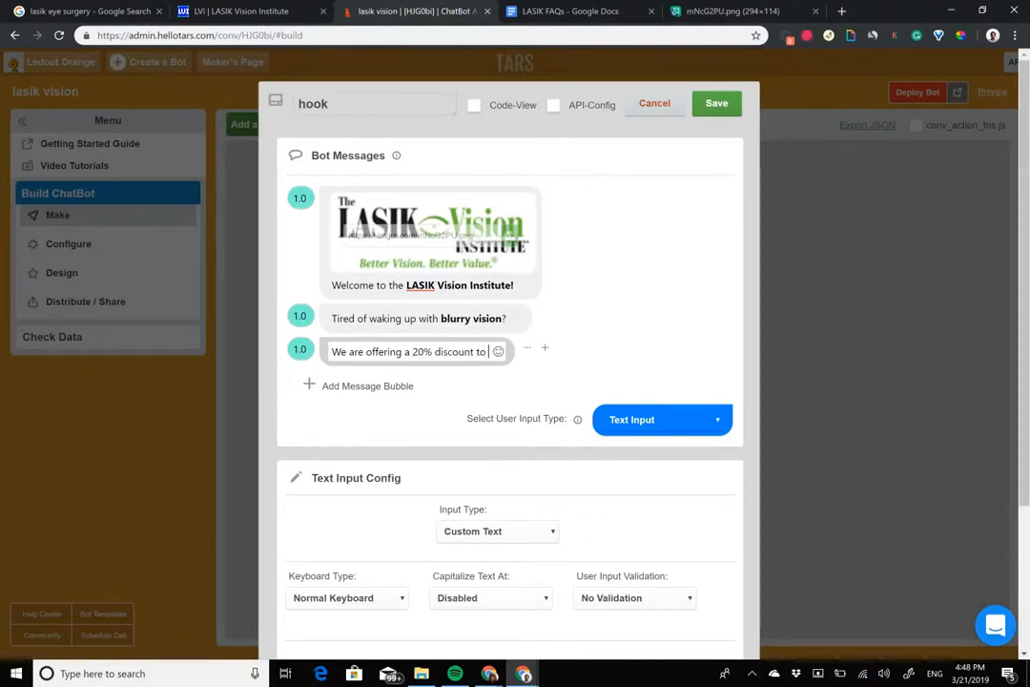
key(BackSpace)
key(BackSpace)
key(BackSpace)
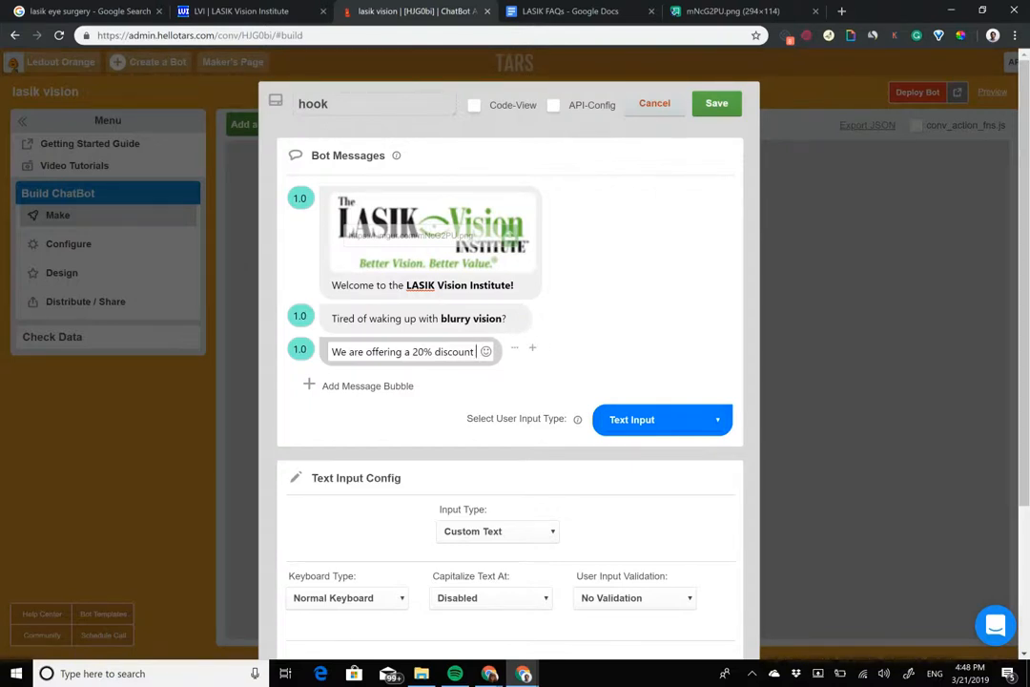
Step: Reword the third bubble to "We will give you a 20% discount if you schedule an appointment with us today" and bold "20% discount"
drag(348, 352, 389, 352)
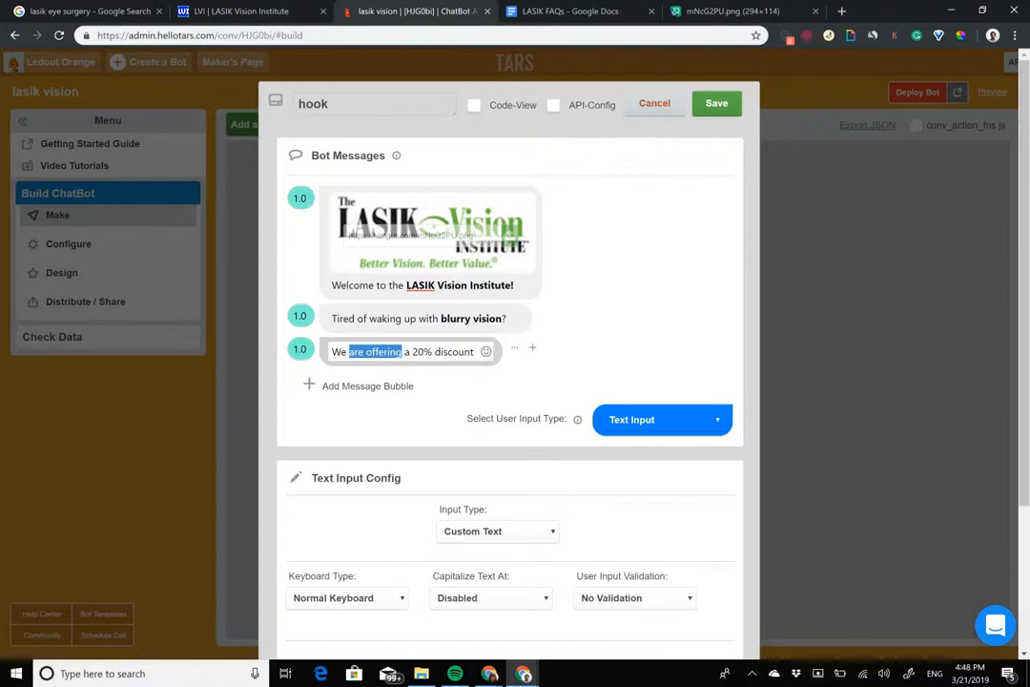
text(will give you a 20% d)
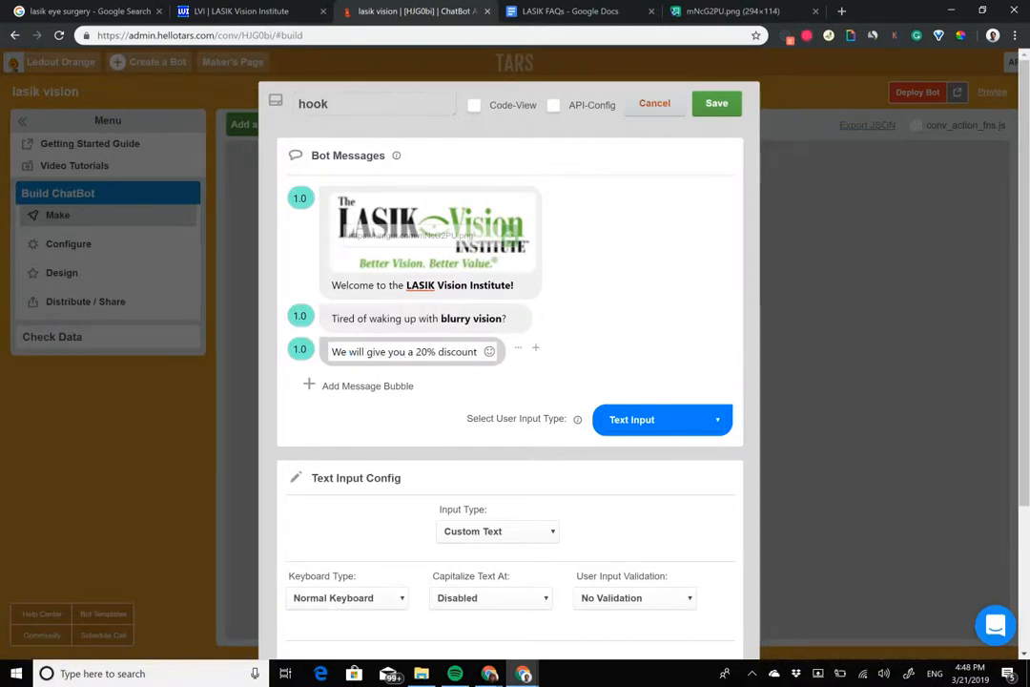
text(iscountif you schedule)
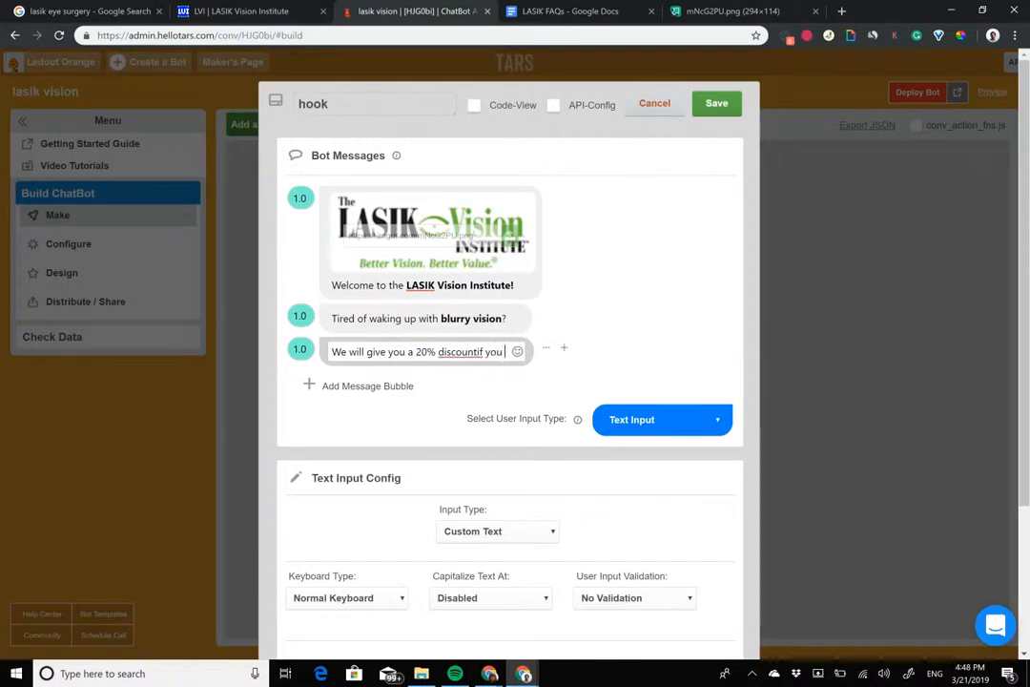
text(appo)
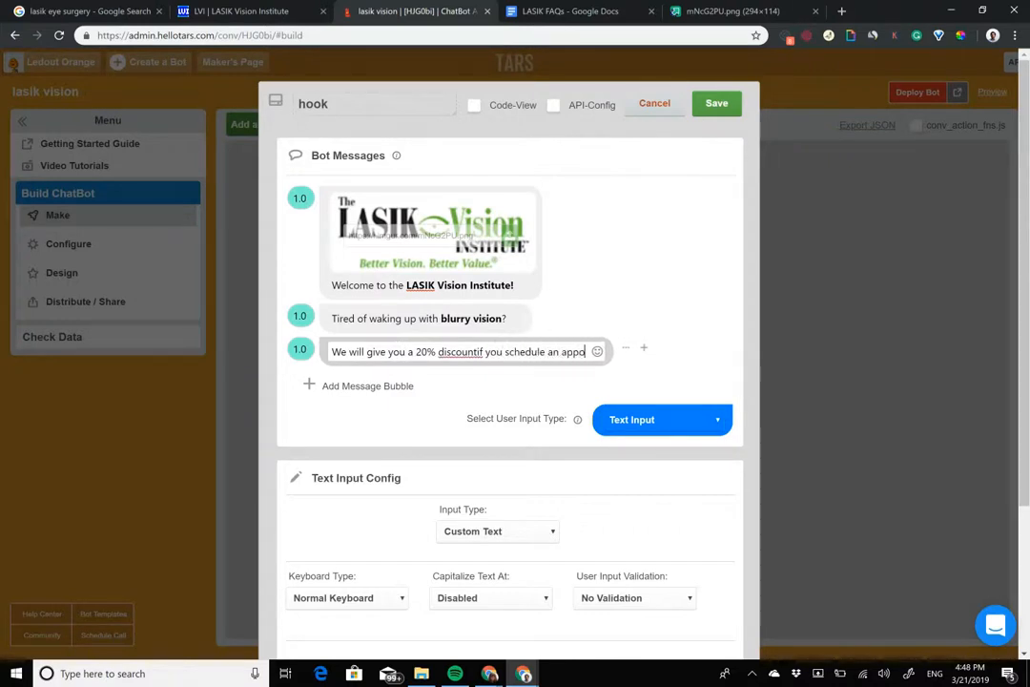
text(intment with us today)
click(477, 352)
drag(416, 352, 474, 352)
key(ctrl+b)
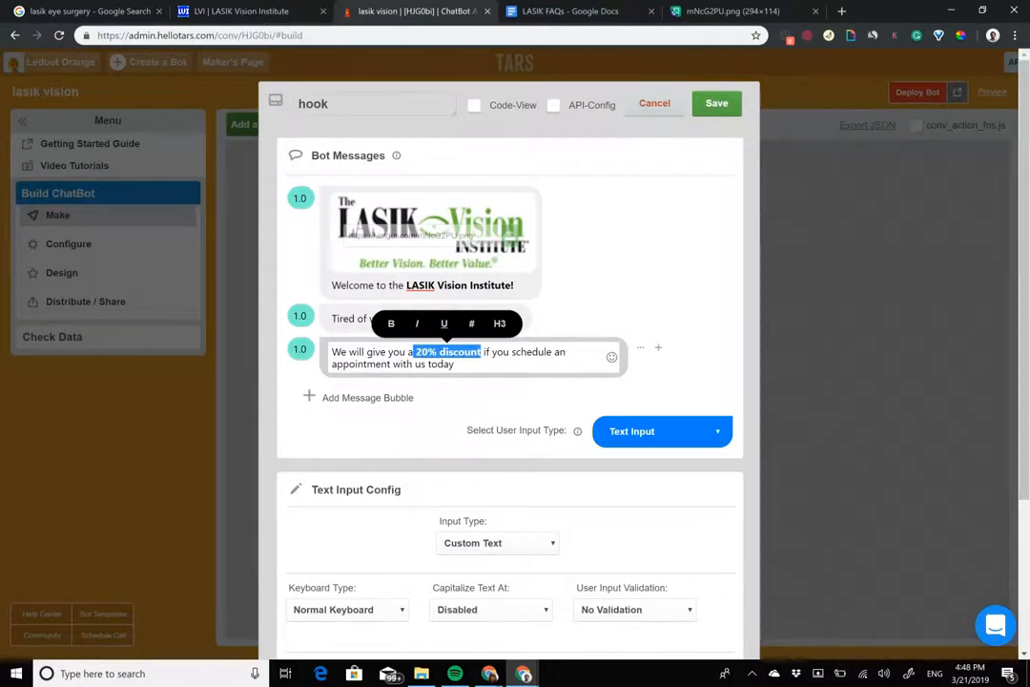
Step: Replace "appointment" with "FREE consultation" in the third message bubble and bold the new words
click(572, 352)
key(Delete)
key(Delete)
key(Delete)
key(Delete)
key(Delete)
key(Delete)
key(Delete)
key(Delete)
key(Delete)
key(Delete)
text(FREE)
text( consultat)
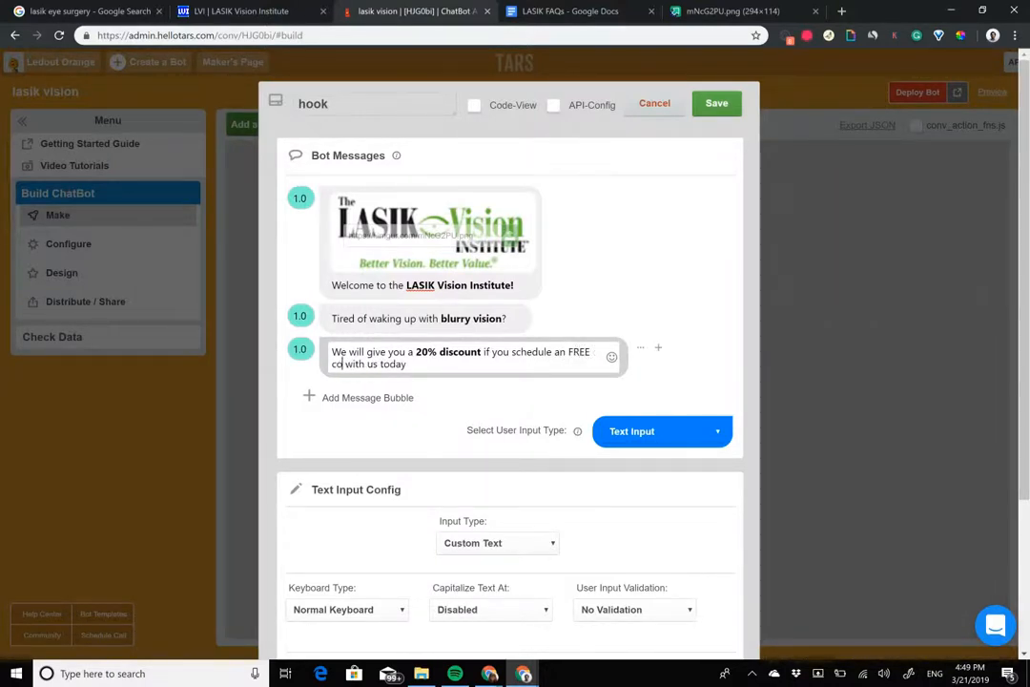
text(ion)
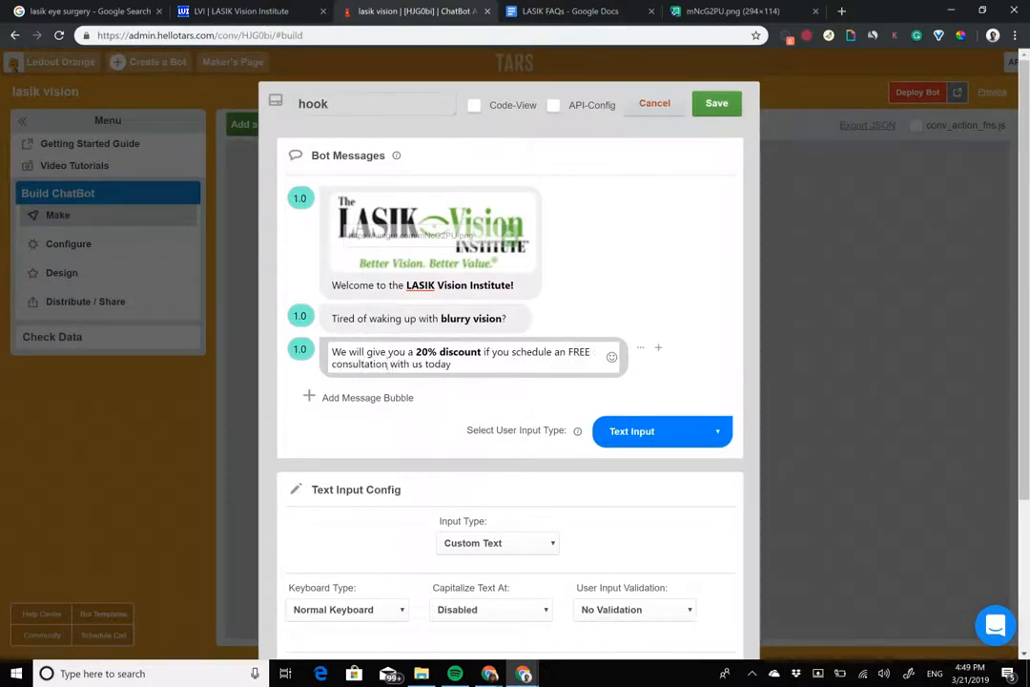
key(ctrl+shift+Left)
key(ctrl+shift+Left)
key(ctrl+b)
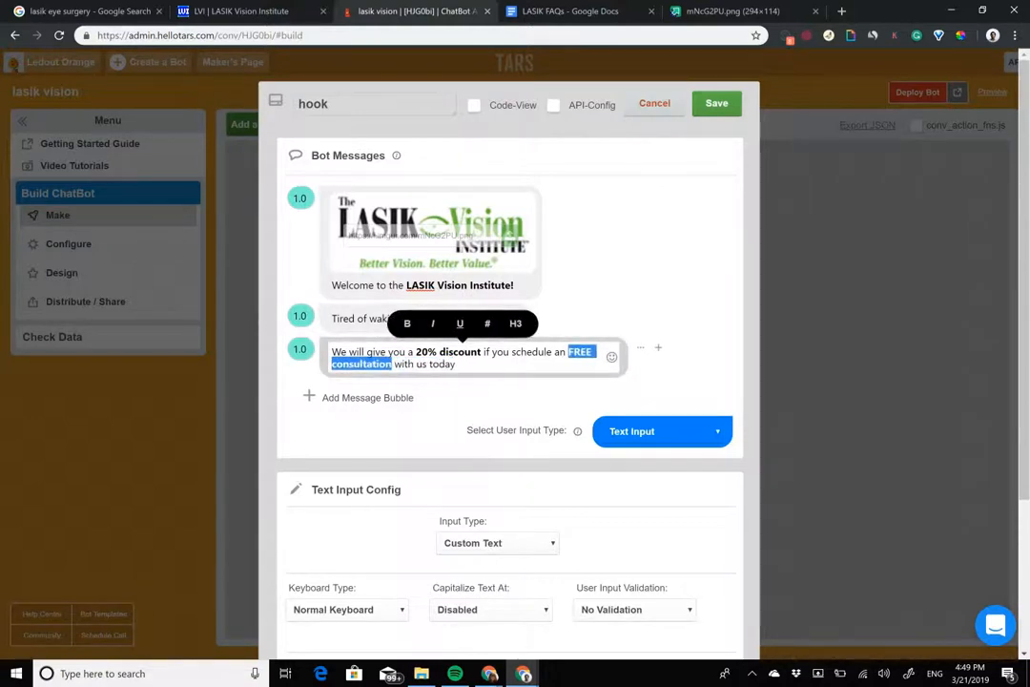
click(376, 321)
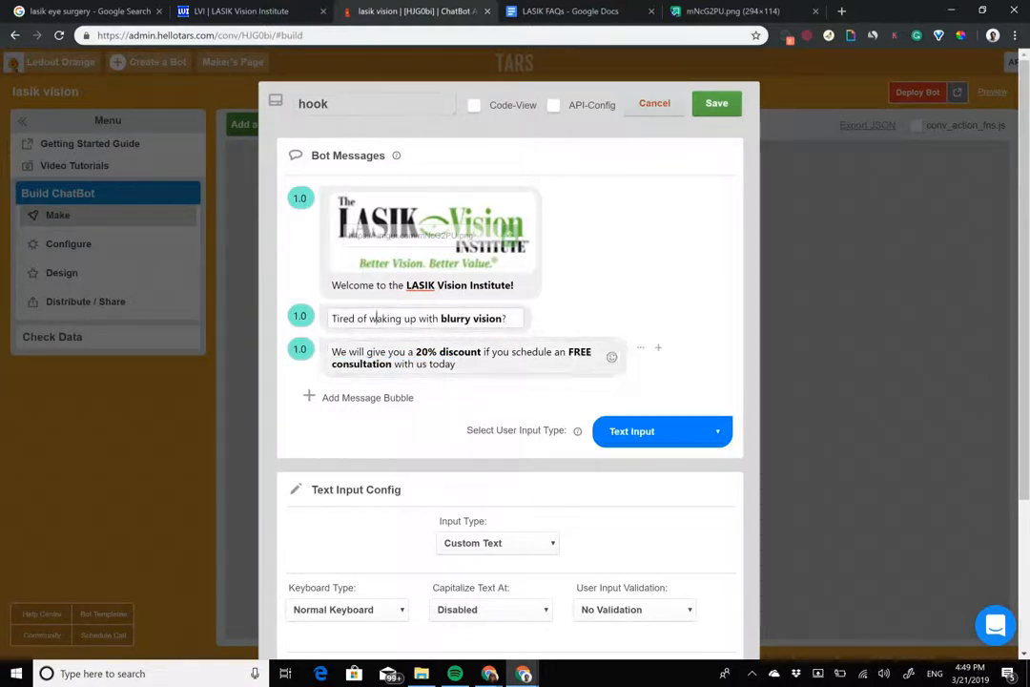
Step: Set the hook's user input type to Buttons with two options, "Schedule a consultation" and "I have a question"
click(662, 432)
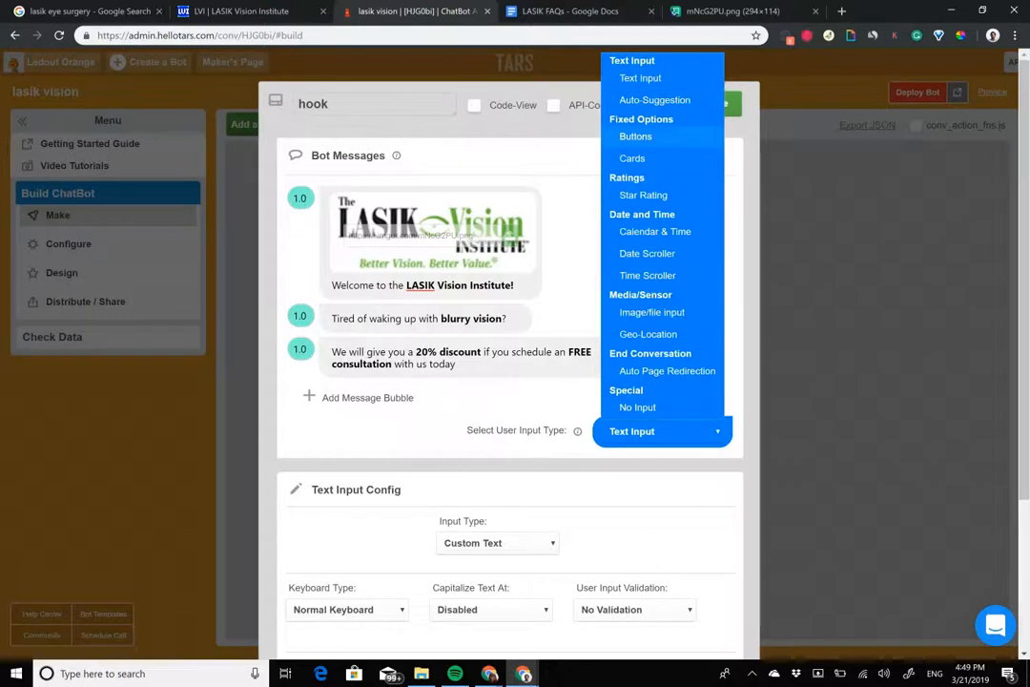
click(634, 135)
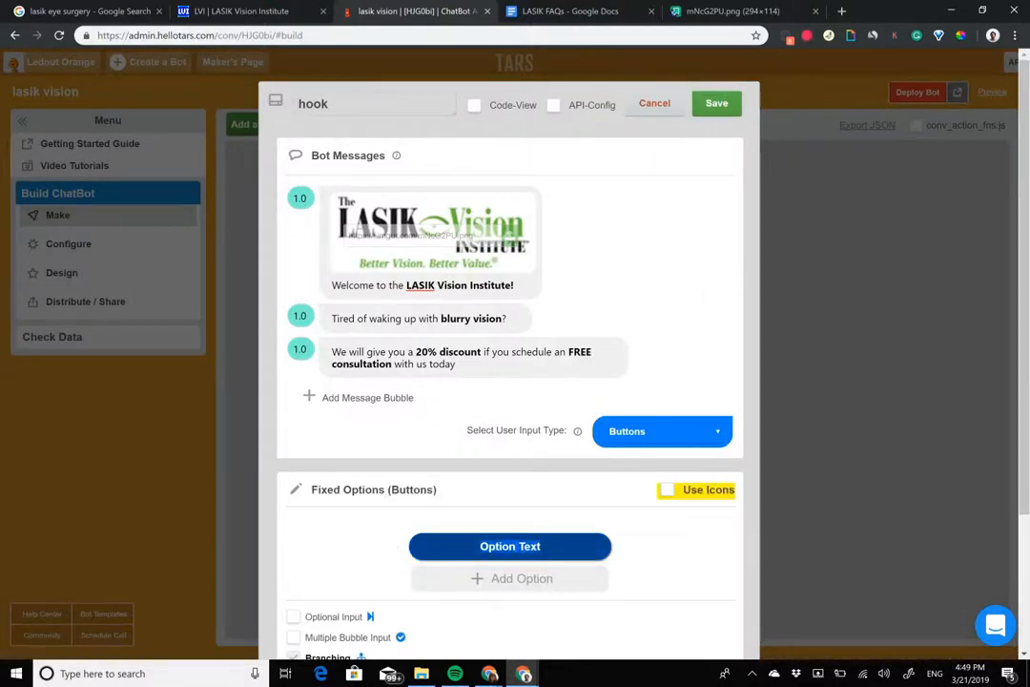
click(510, 545)
text(Sche)
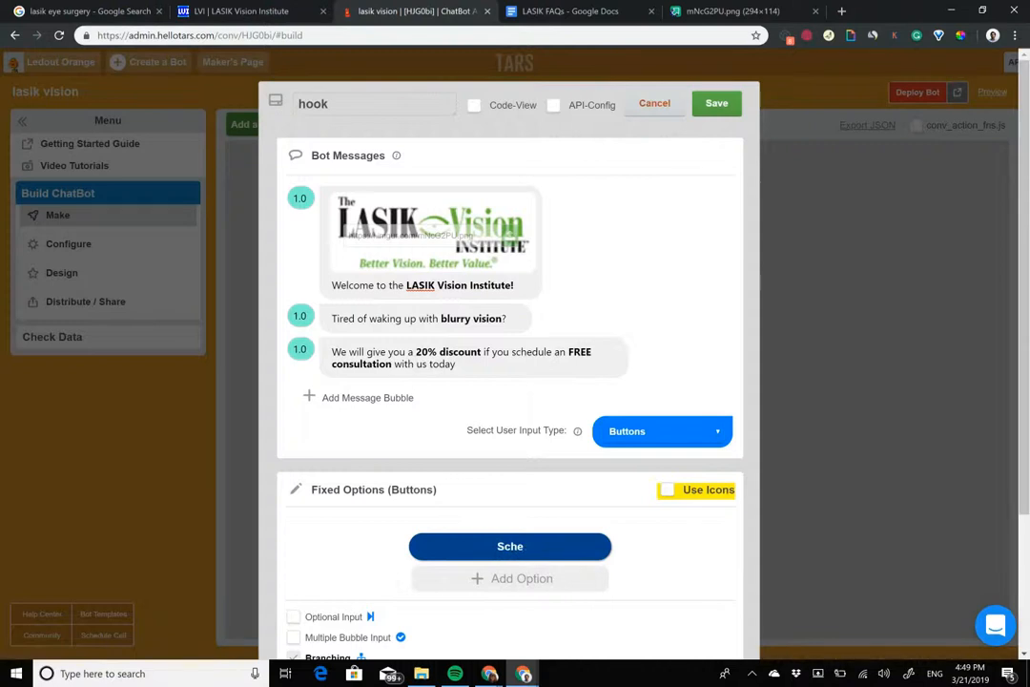
text(dule)
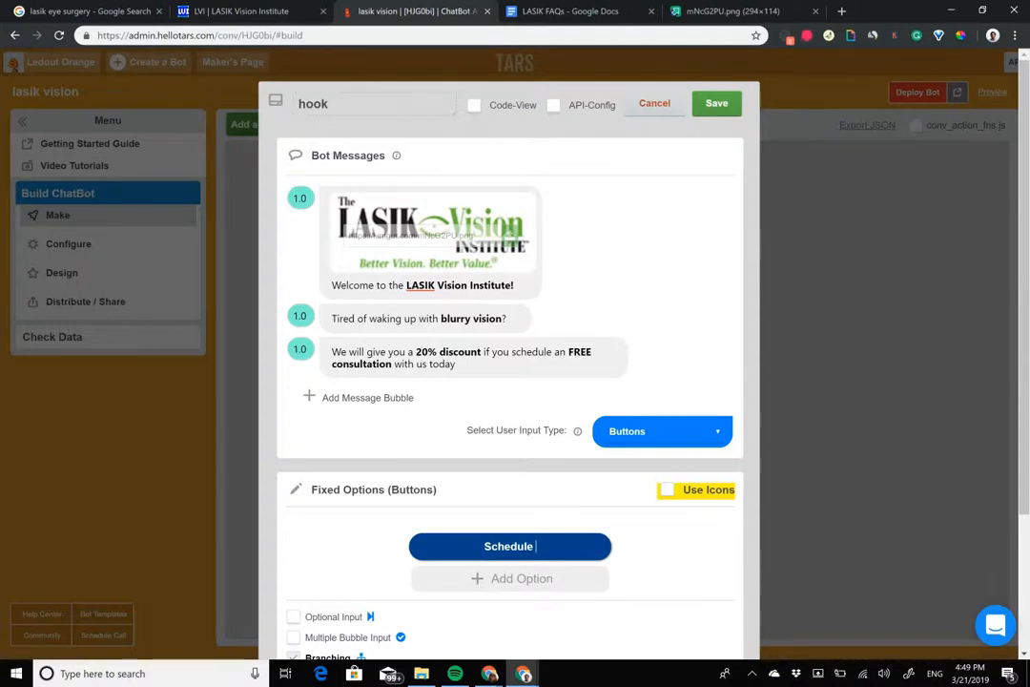
text(a consultation)
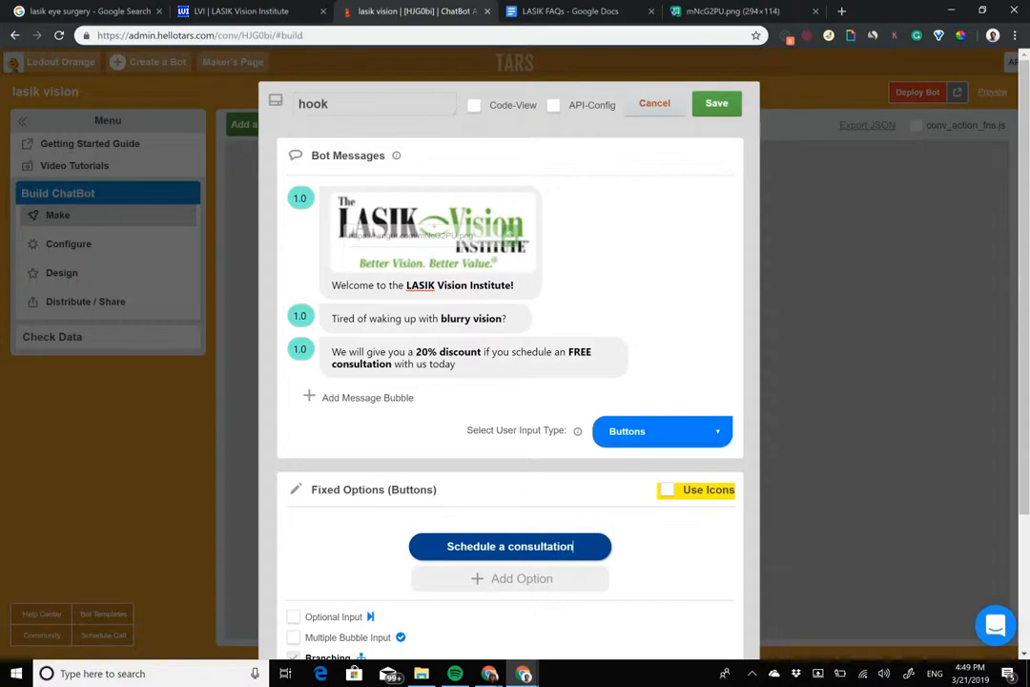
key(Return)
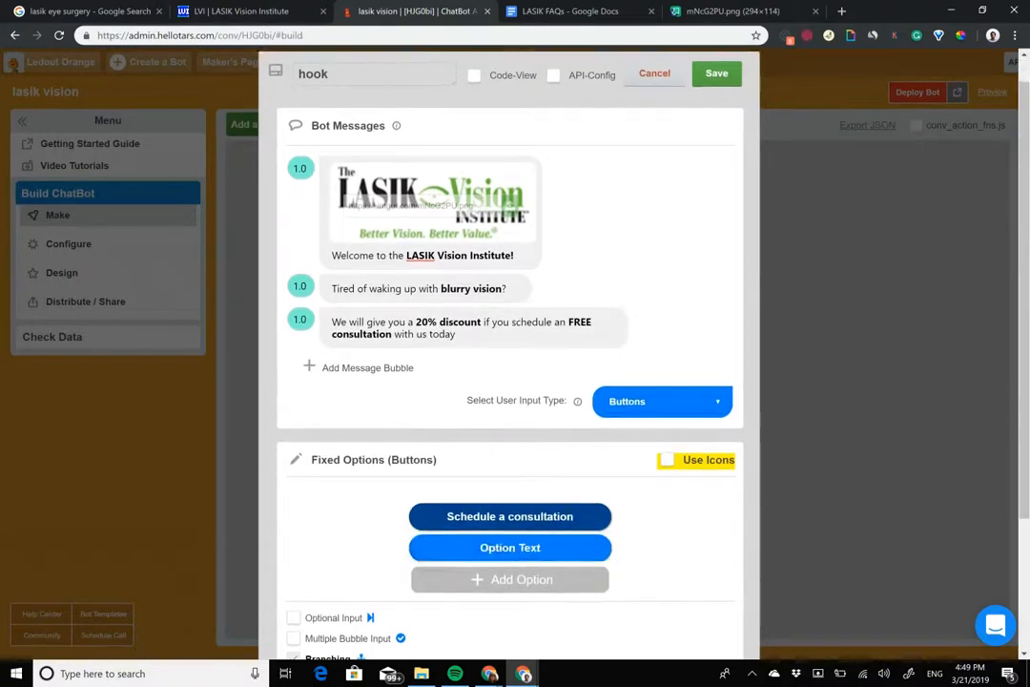
text(I have )
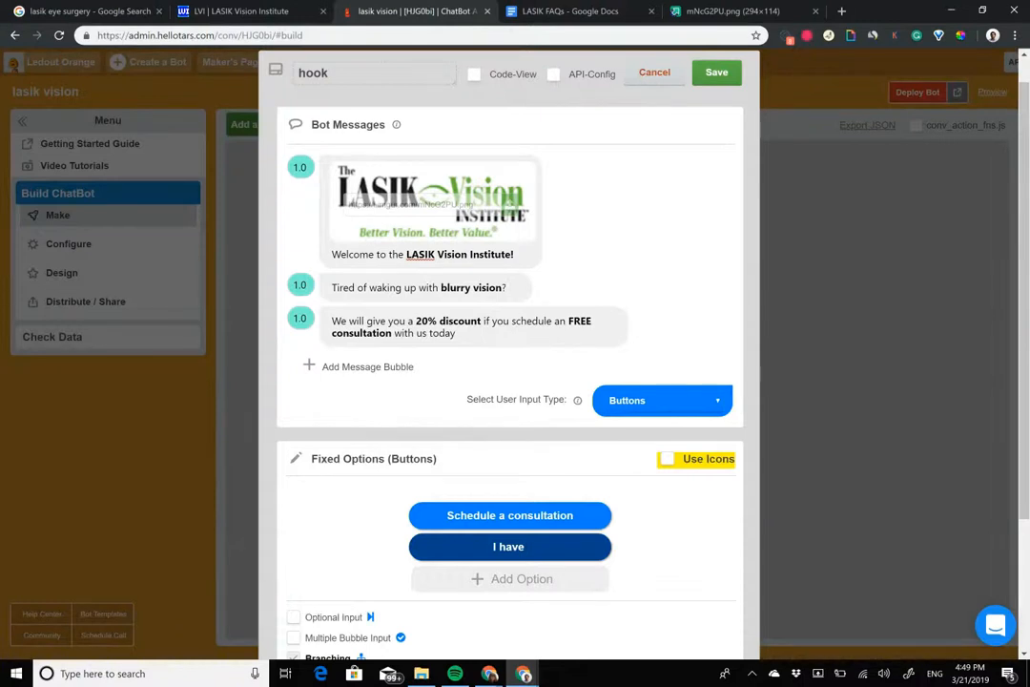
text(a question)
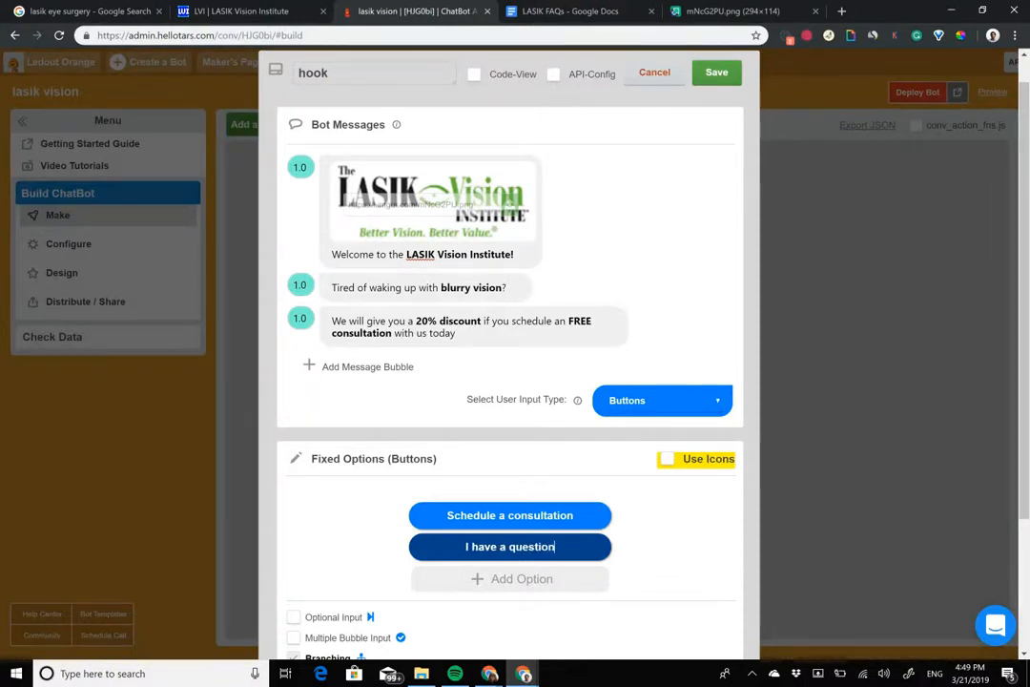
Step: Enable icons for the button options and give "Schedule a consultation" the colored calendar icon
click(670, 459)
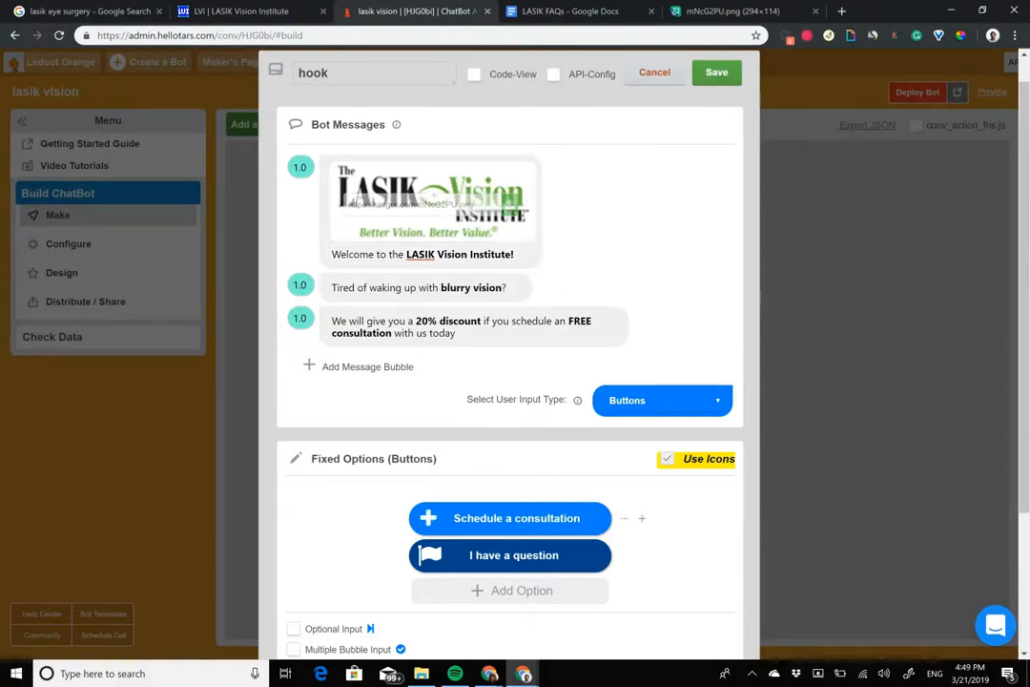
click(428, 518)
click(672, 520)
scroll(659, 448, down, 2)
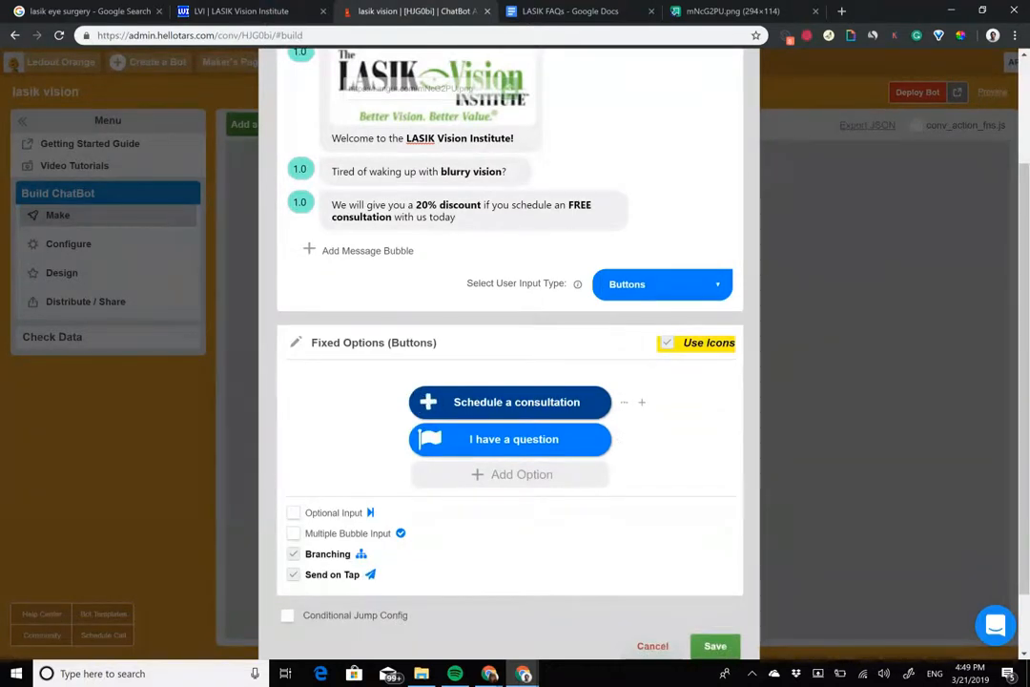
click(431, 402)
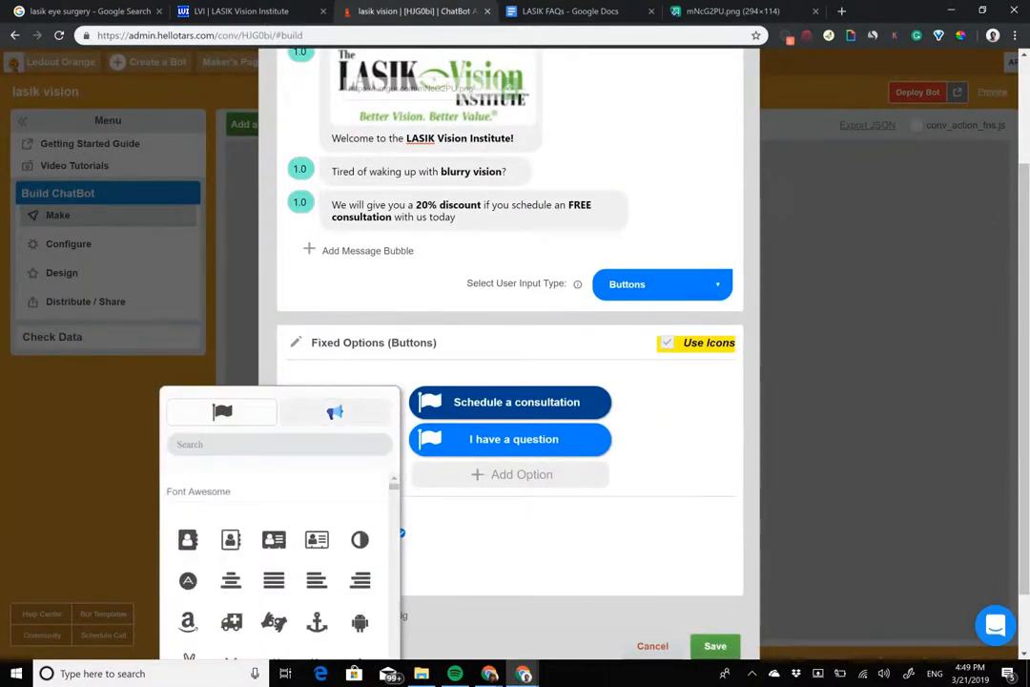
click(335, 412)
click(280, 445)
text(calendar)
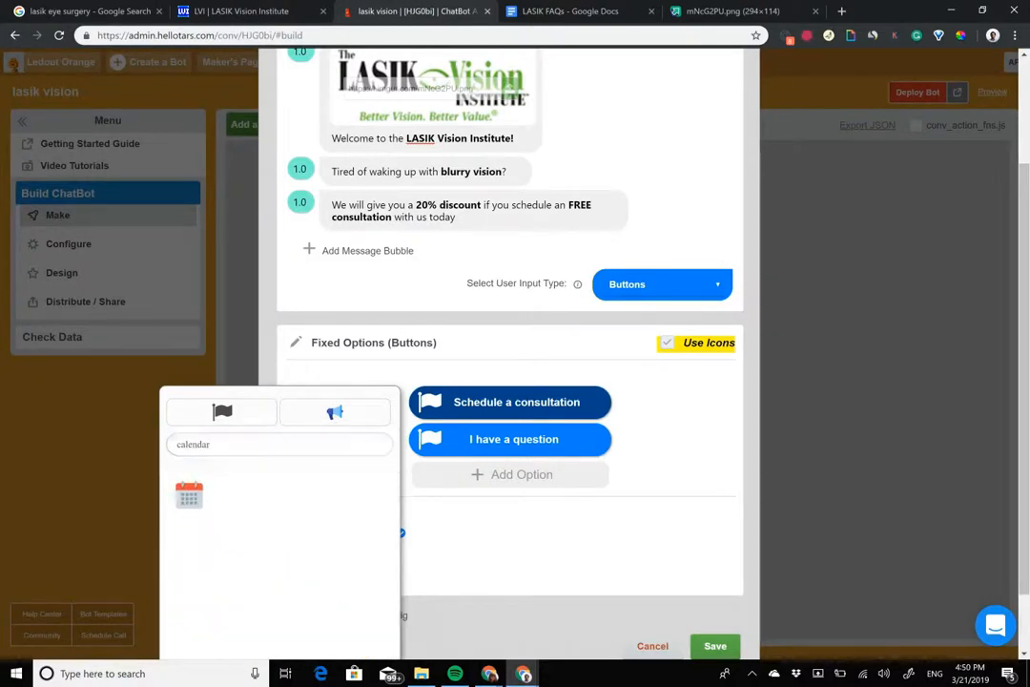
click(189, 496)
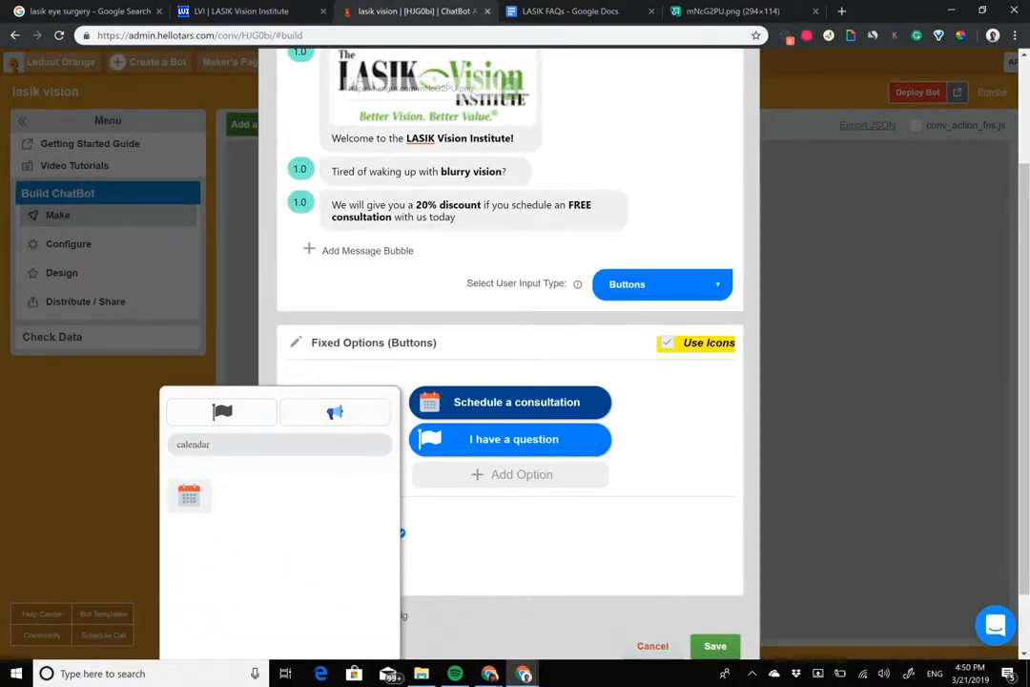
click(496, 539)
Step: Give the "I have a question" option the blue "i" speech-bubble icon and save the hook gambit
click(430, 440)
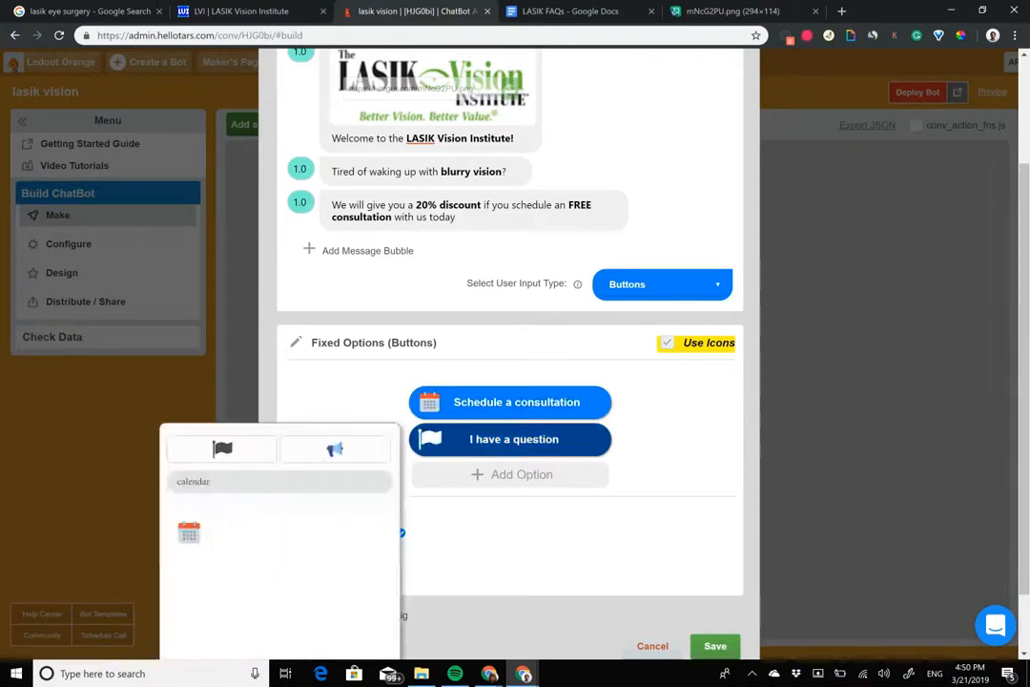
click(210, 481)
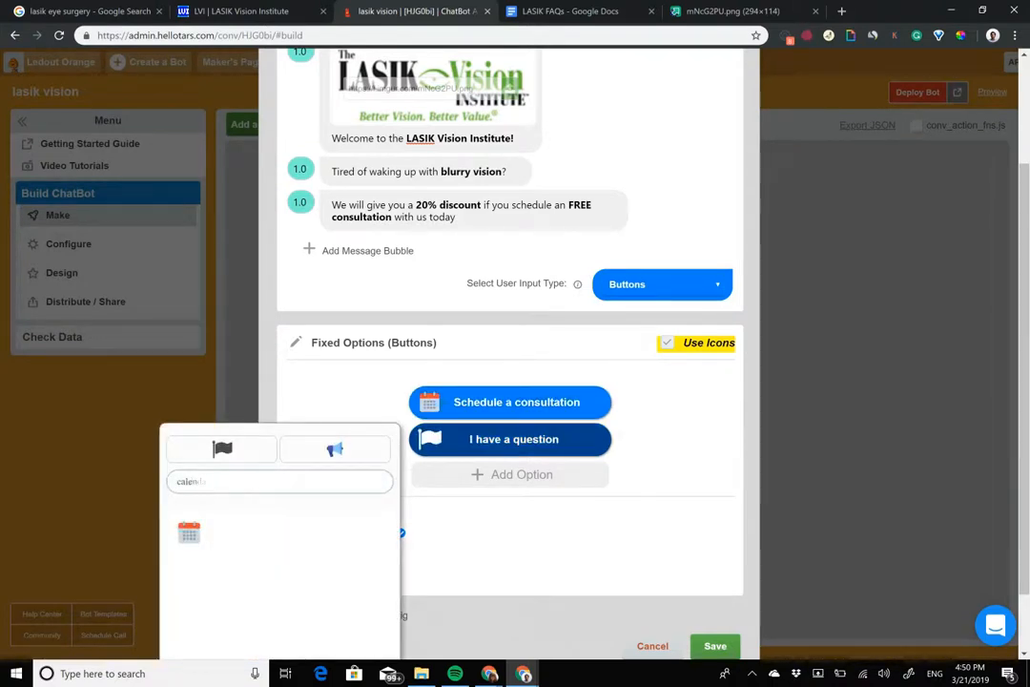
key(BackSpace)
key(BackSpace)
key(BackSpace)
key(BackSpace)
key(BackSpace)
key(BackSpace)
key(BackSpace)
key(BackSpace)
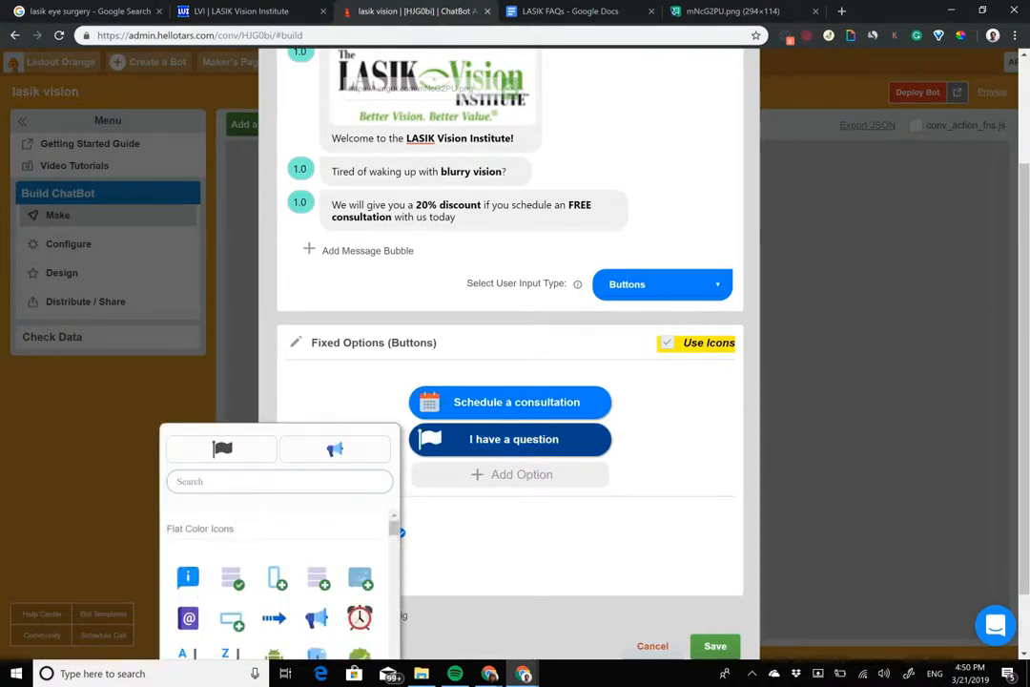
click(188, 576)
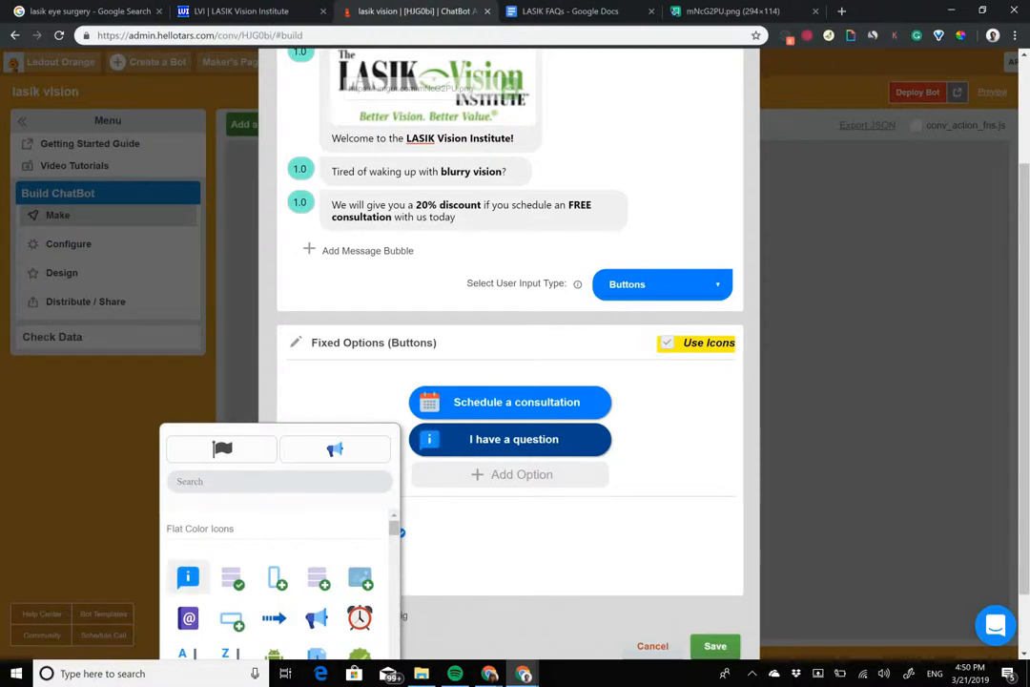
click(716, 647)
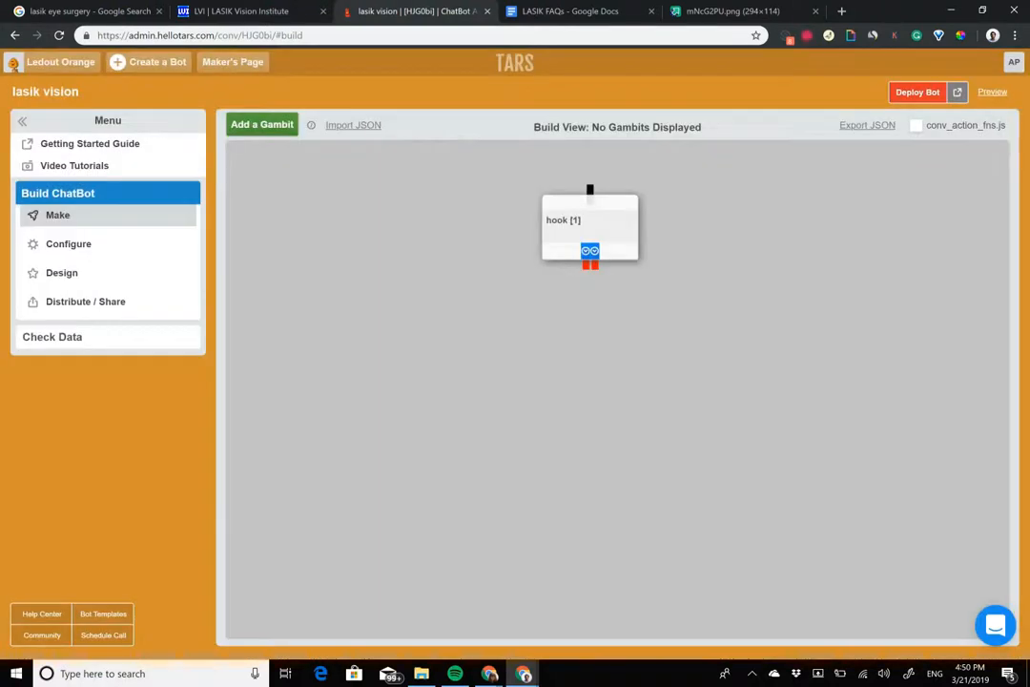
Step: Add a second gambit, place it below the hook gambit, and connect the hook's first button option to it
click(234, 122)
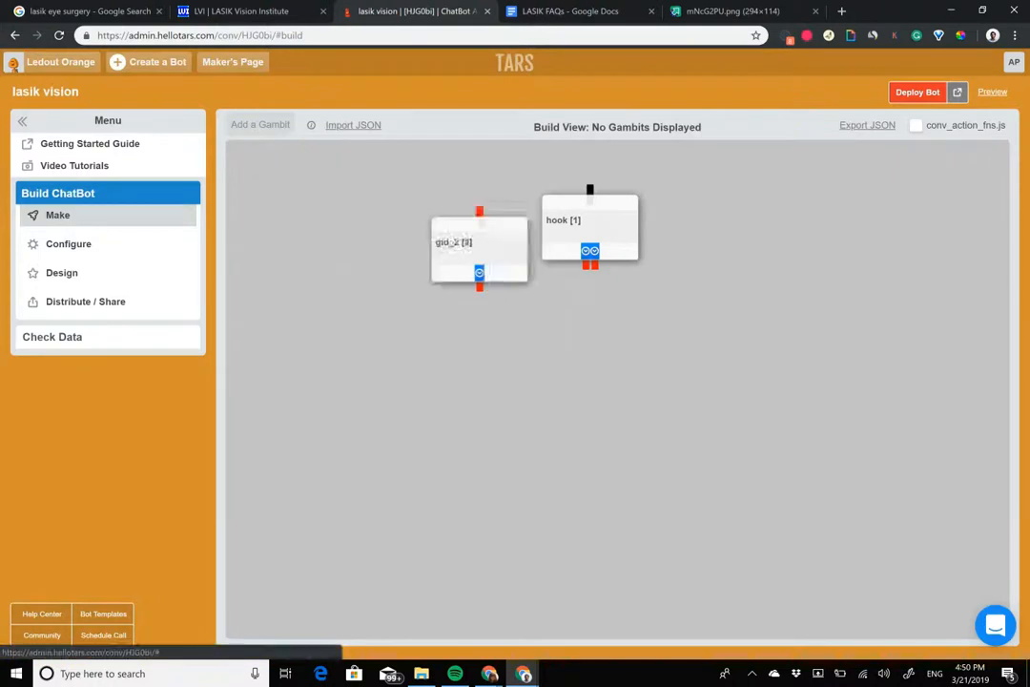
drag(576, 283, 549, 329)
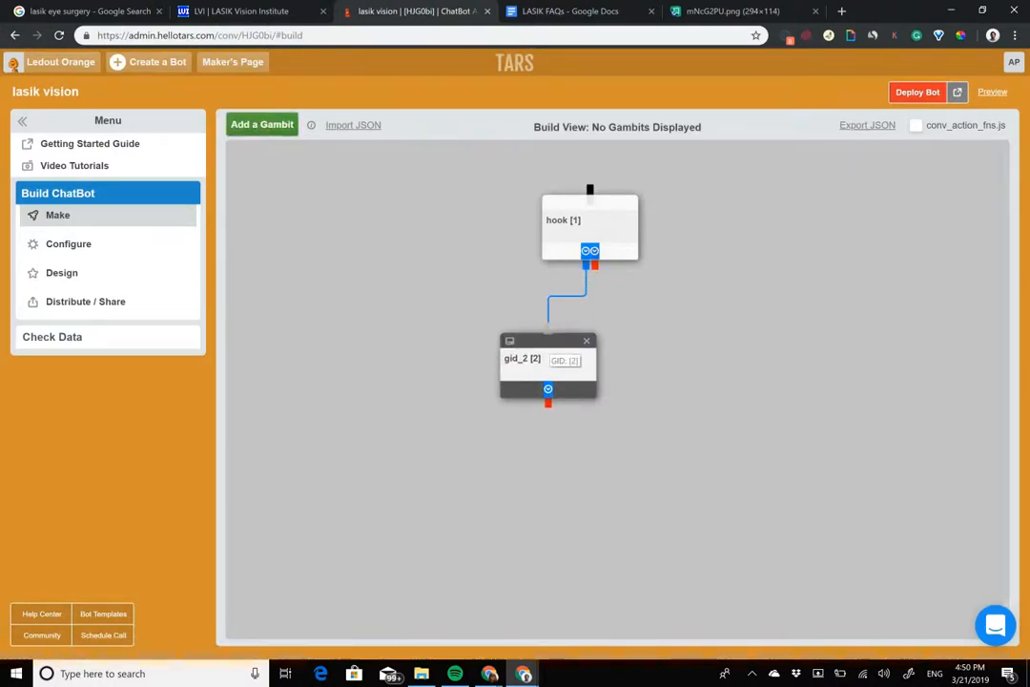
Step: Review the fields of the free consultation form on the LASIK Vision Institute page, from first name to preferred consultation time
click(214, 8)
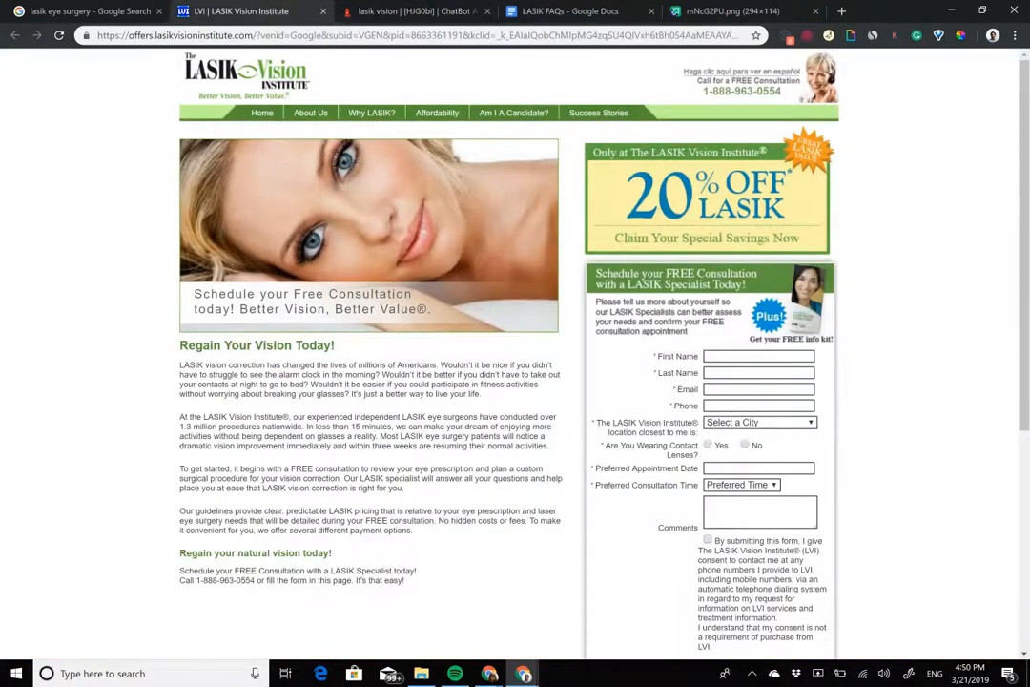
drag(563, 304, 670, 446)
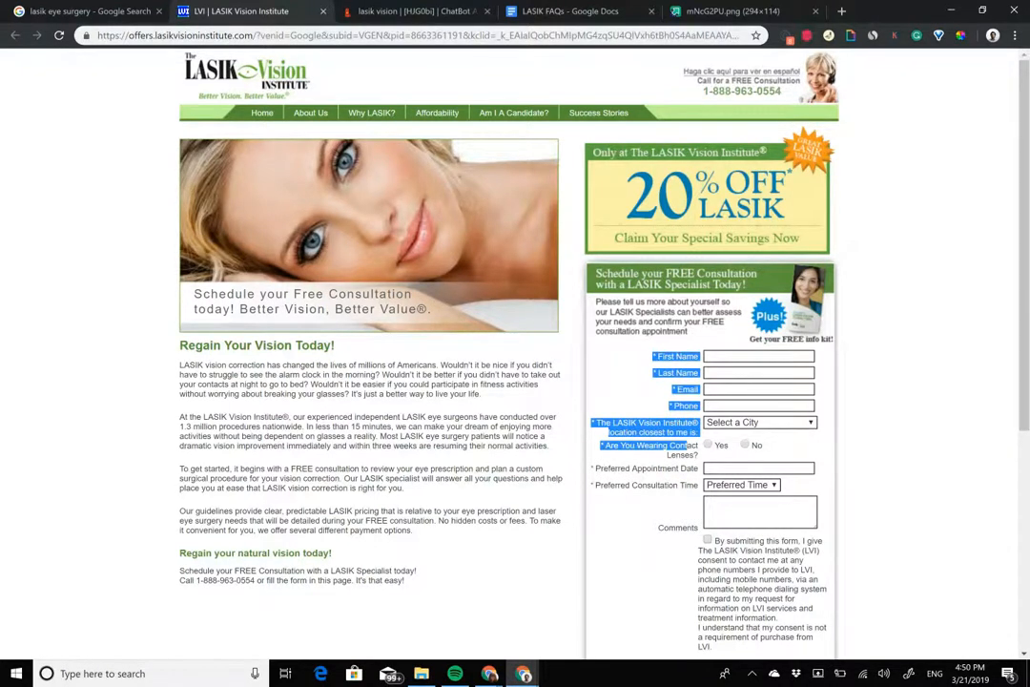
click(576, 364)
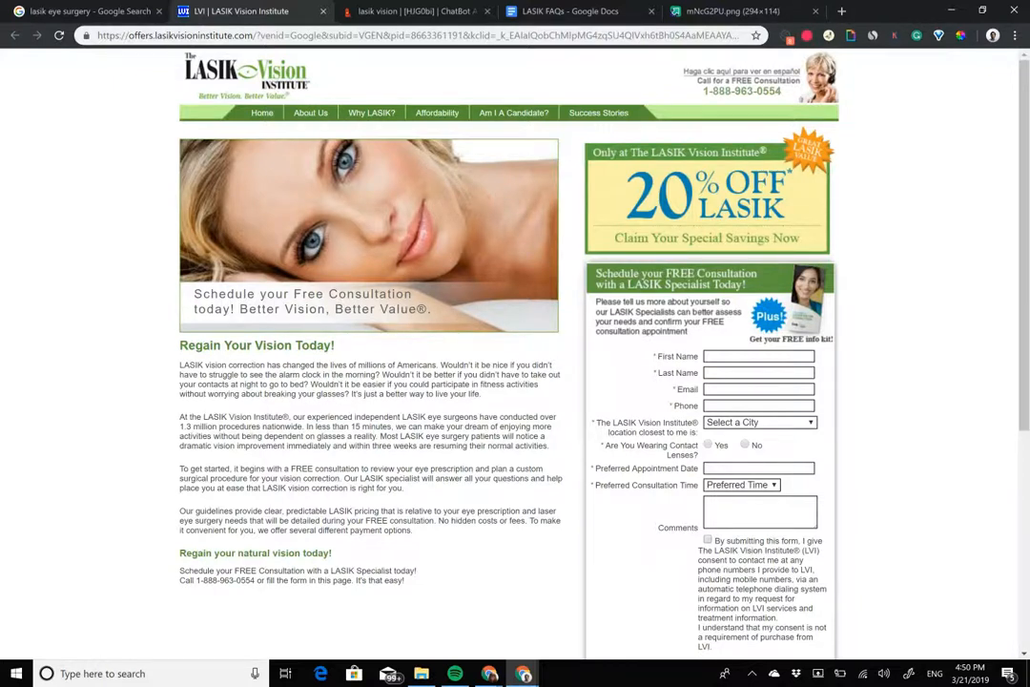
drag(598, 423, 697, 486)
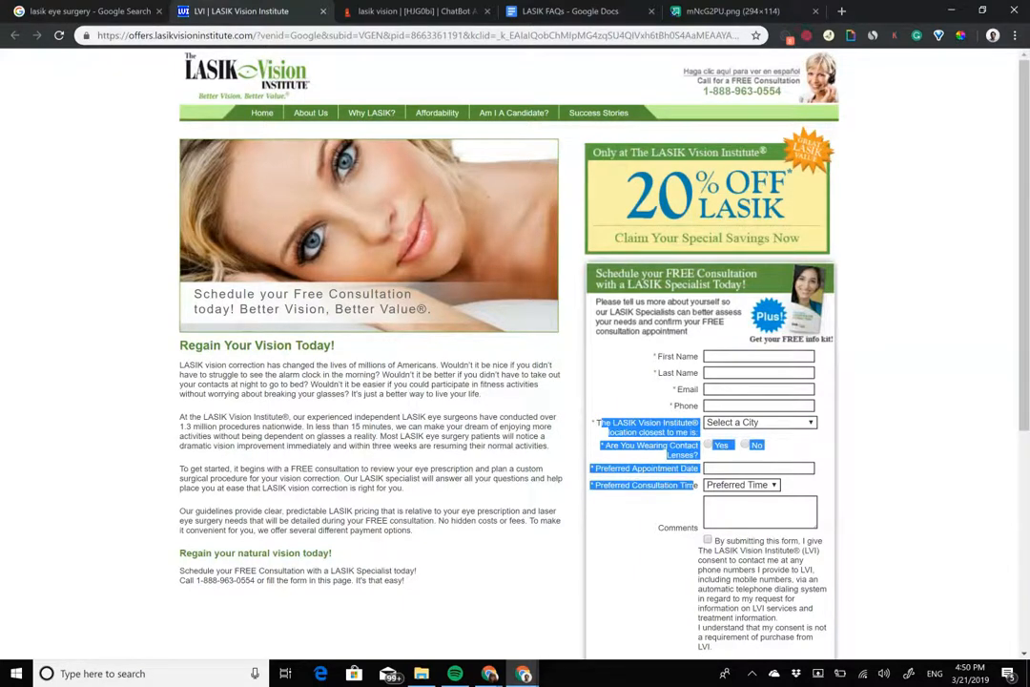
Step: Open the second gambit in the TARS builder and replace its default message with "Great!"
click(409, 11)
click(534, 355)
click(472, 202)
triple_click(472, 202)
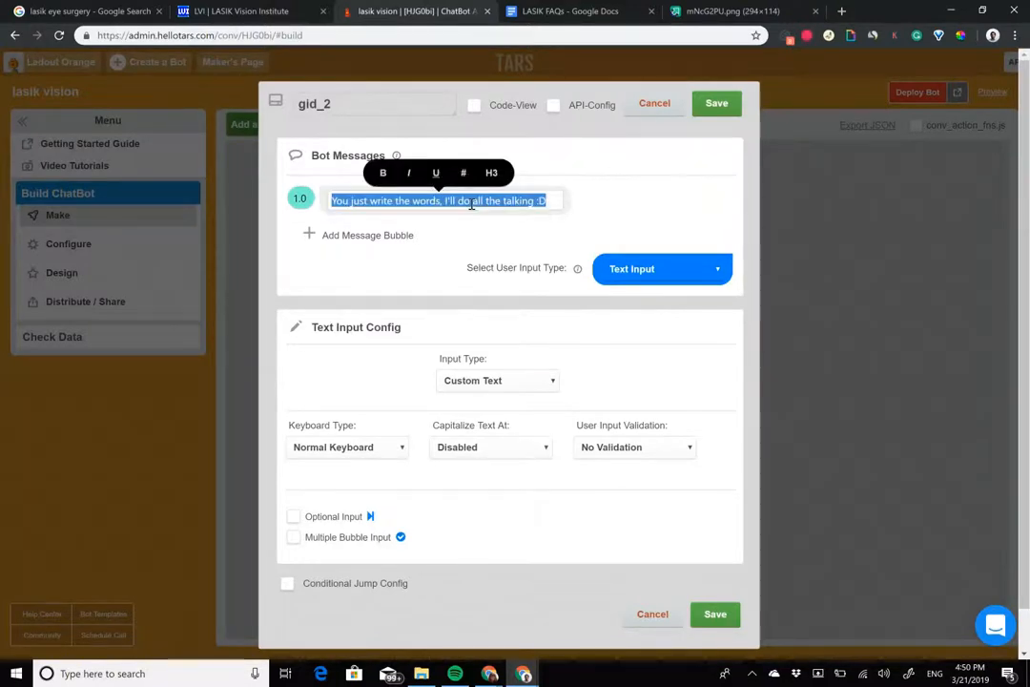
text(Awesome)
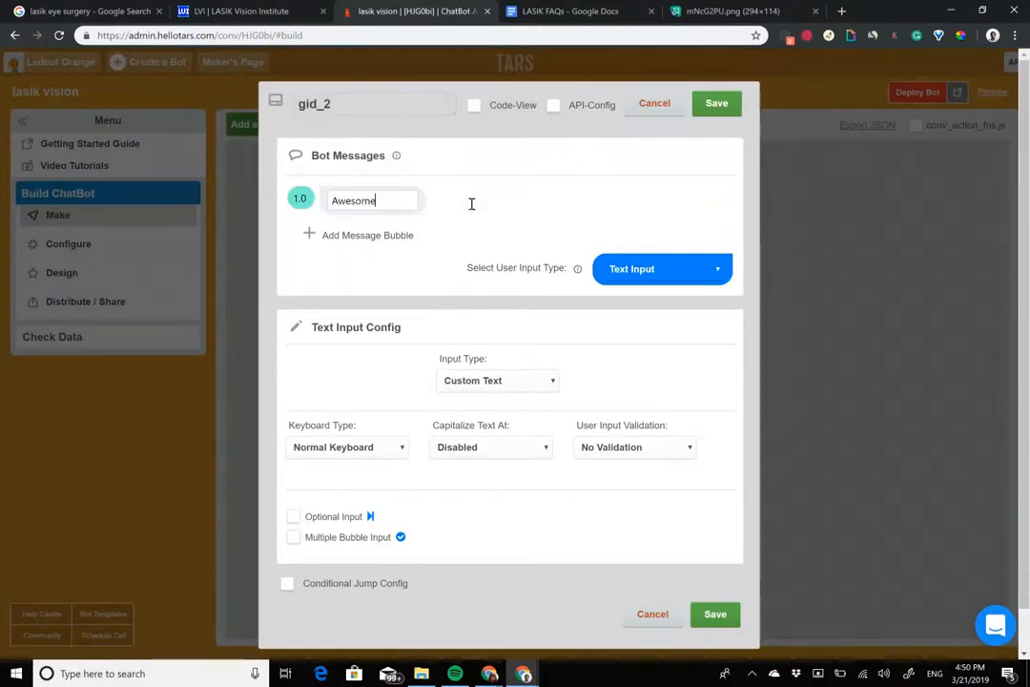
text(Great!)
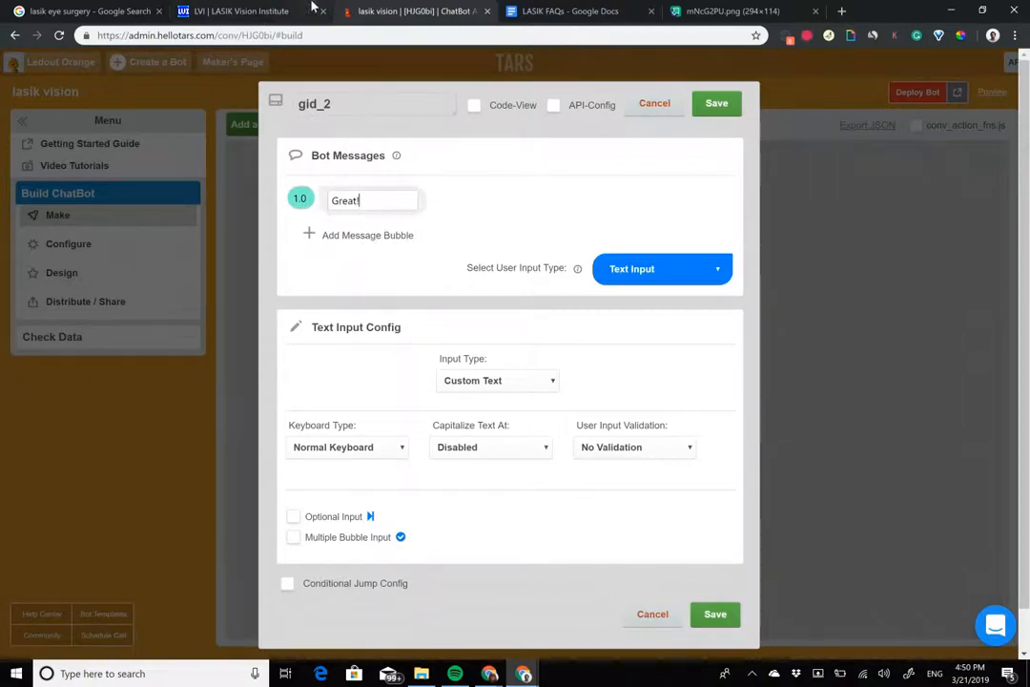
Step: Check the LASIK page, and add a second message bubble to the gambit reading "I will need a few details to get you set up"
click(262, 10)
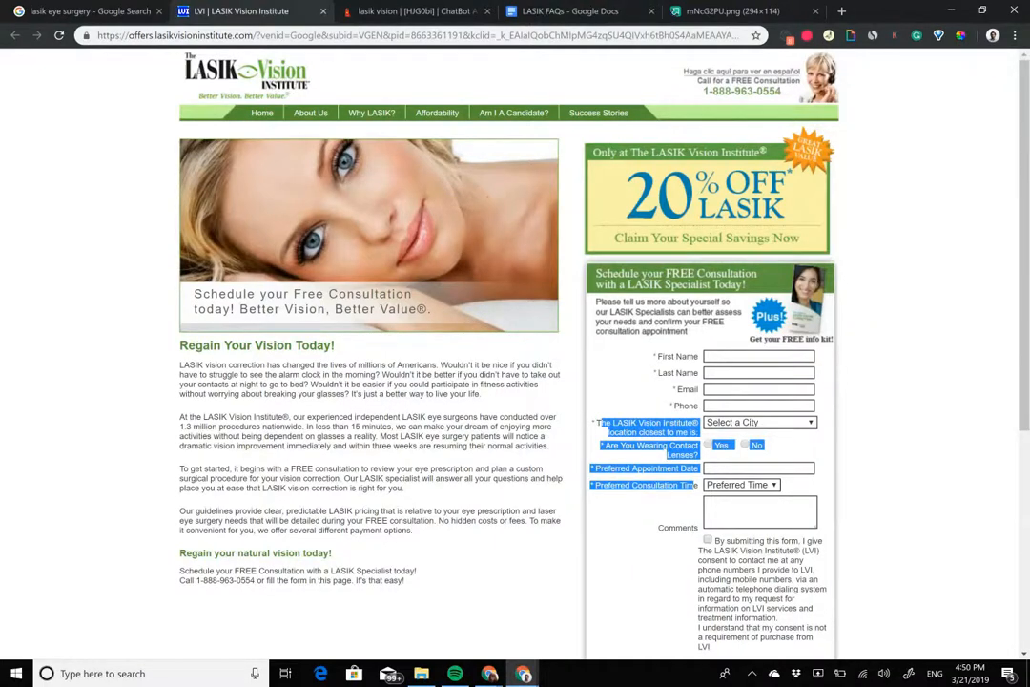
click(417, 11)
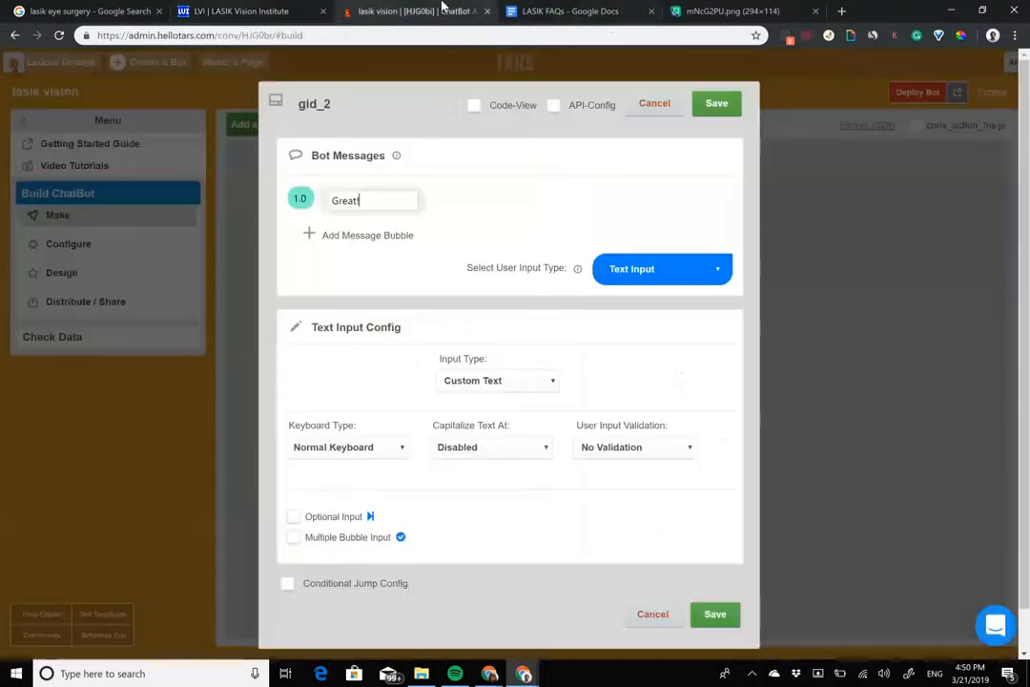
click(390, 236)
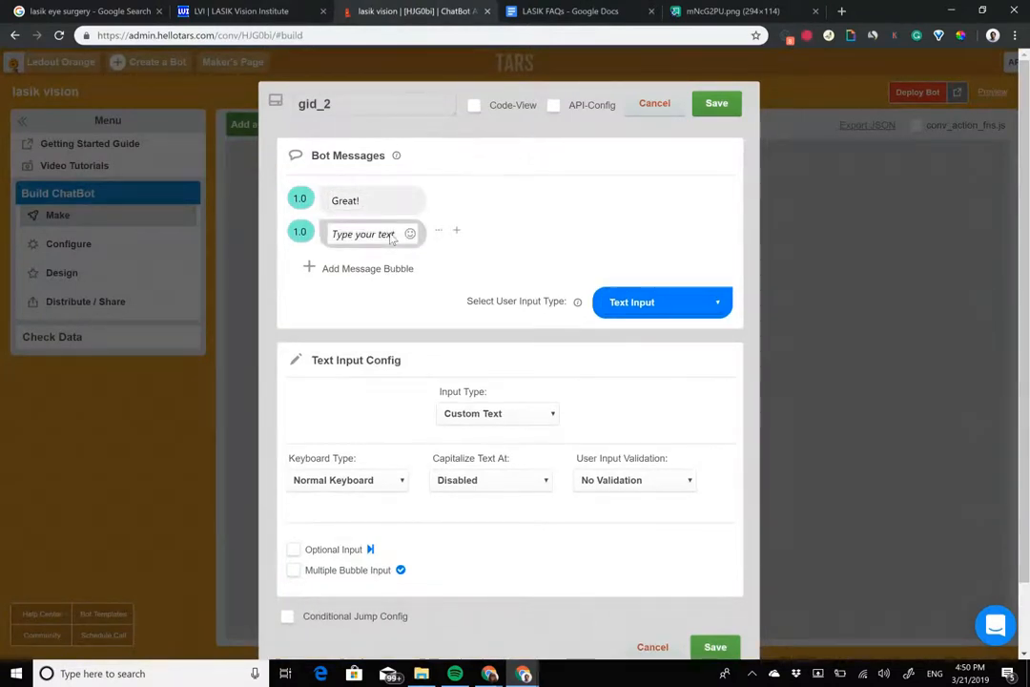
click(390, 237)
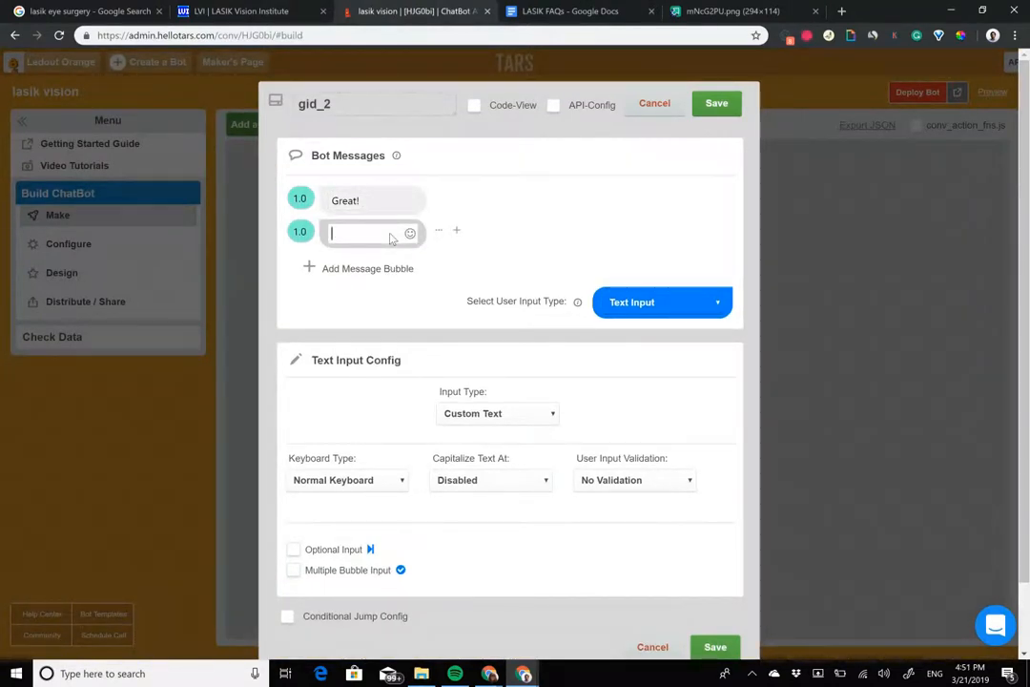
text(I will need a fe)
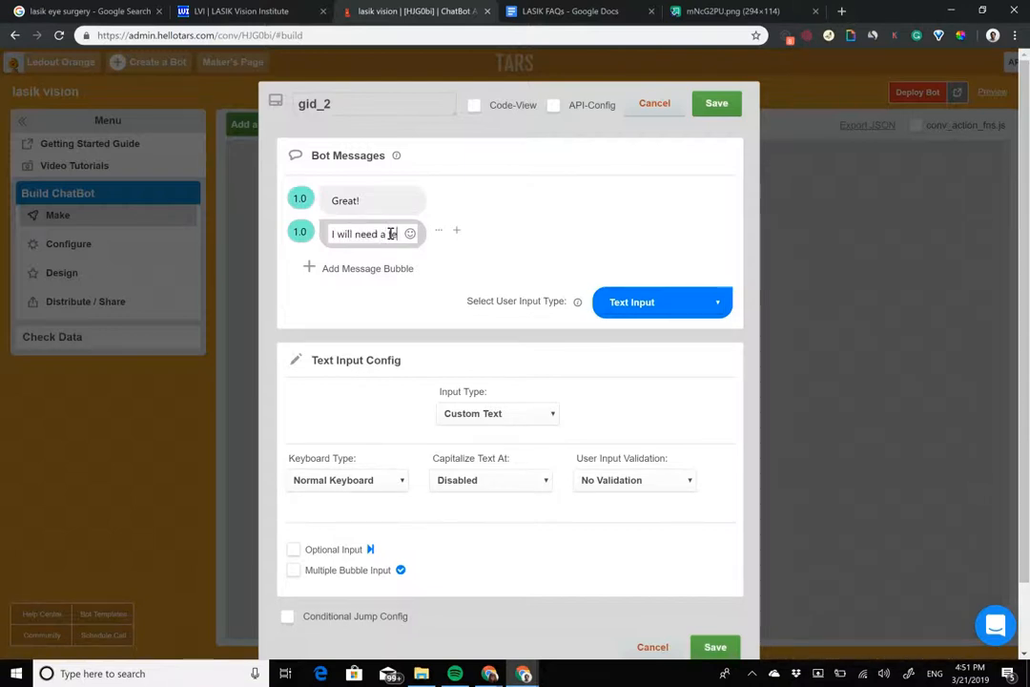
text(w details)
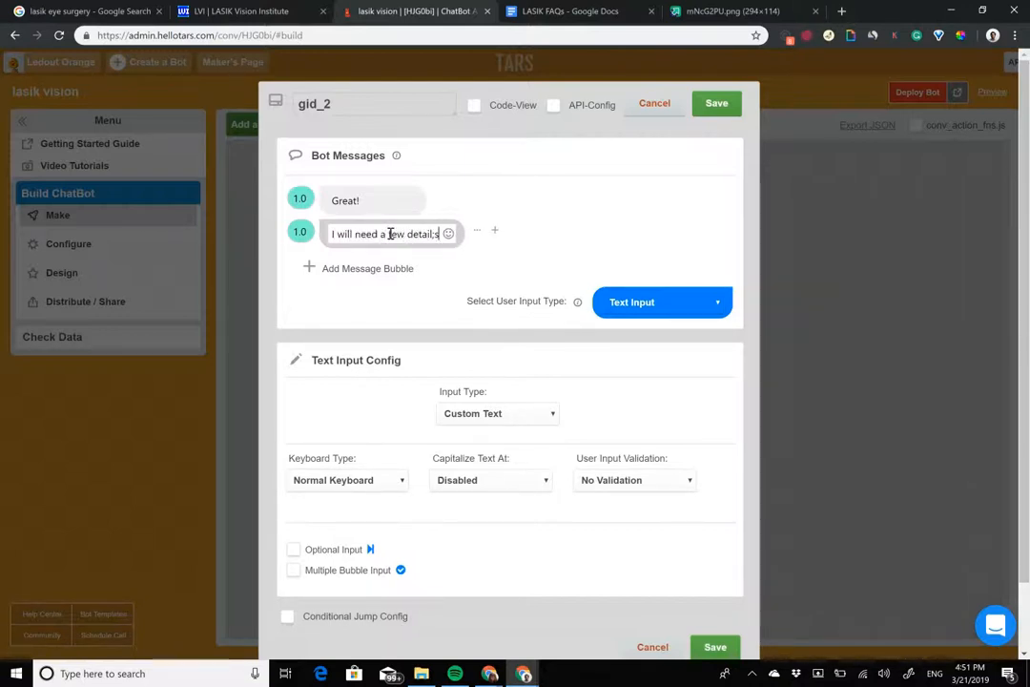
text( to get y)
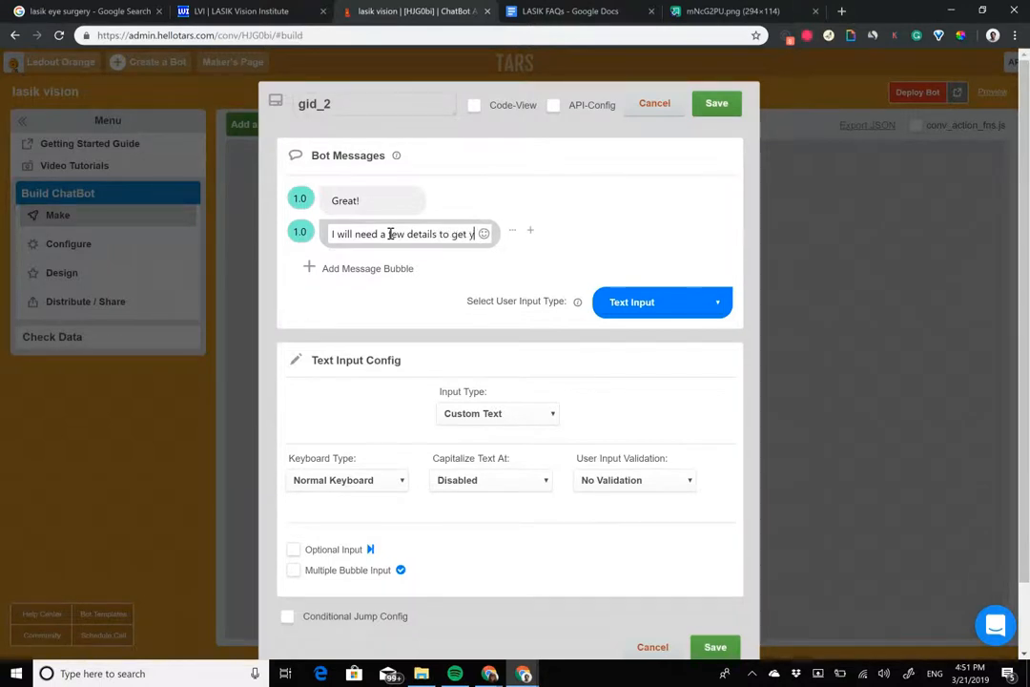
text(ou set up)
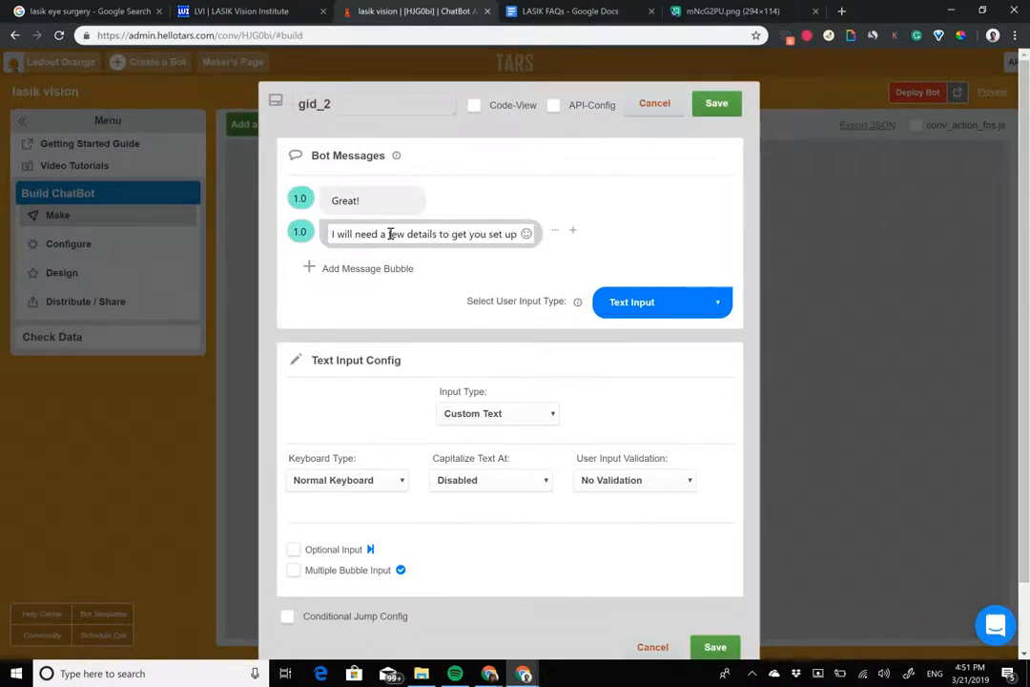
Step: Add a third message bubble reading "First, an easy one"
click(363, 268)
text(First)
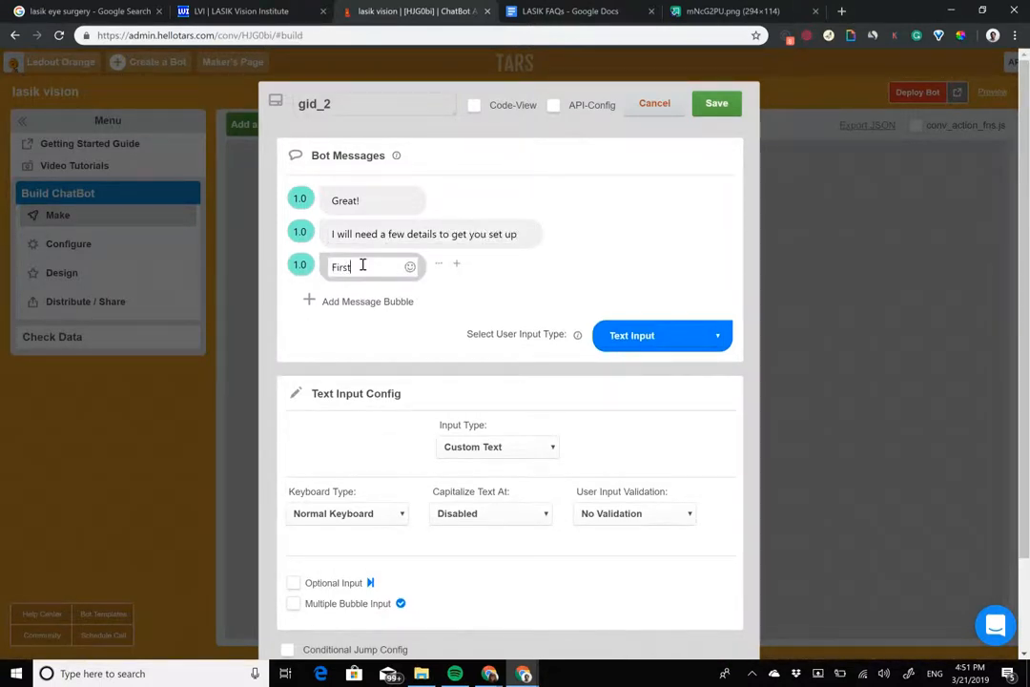
text(, areasy one)
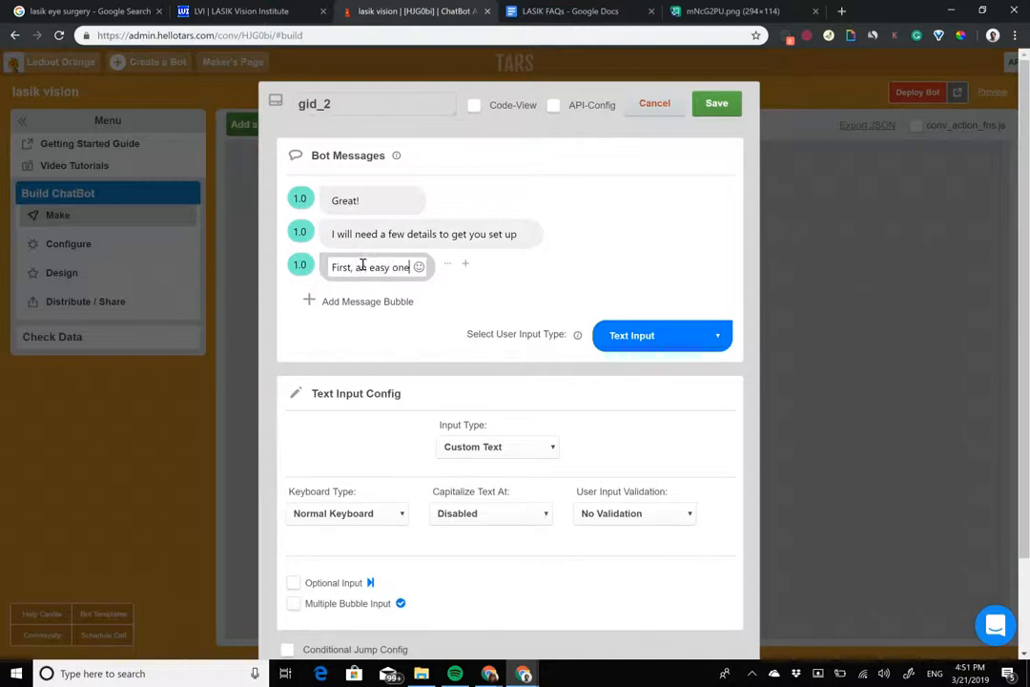
text(, w)
key(BackSpace)
key(BackSpace)
key(BackSpace)
text(.)
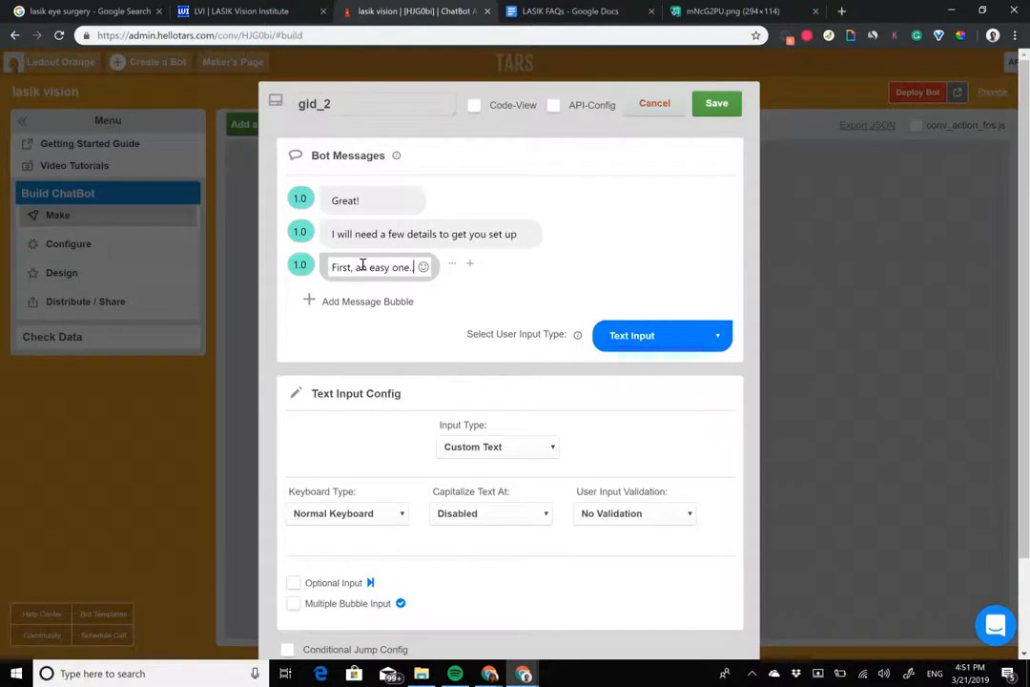
key(BackSpace)
Step: Add a fourth message bubble asking "What is your full name?"
click(367, 300)
click(373, 302)
text(WHat)
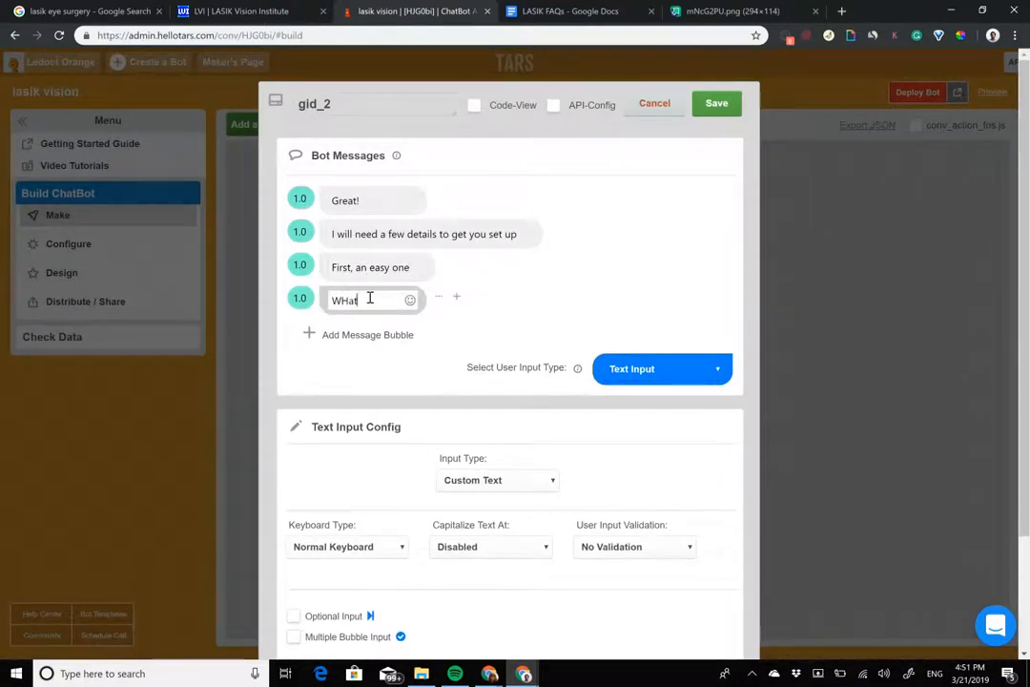
text(hat is your)
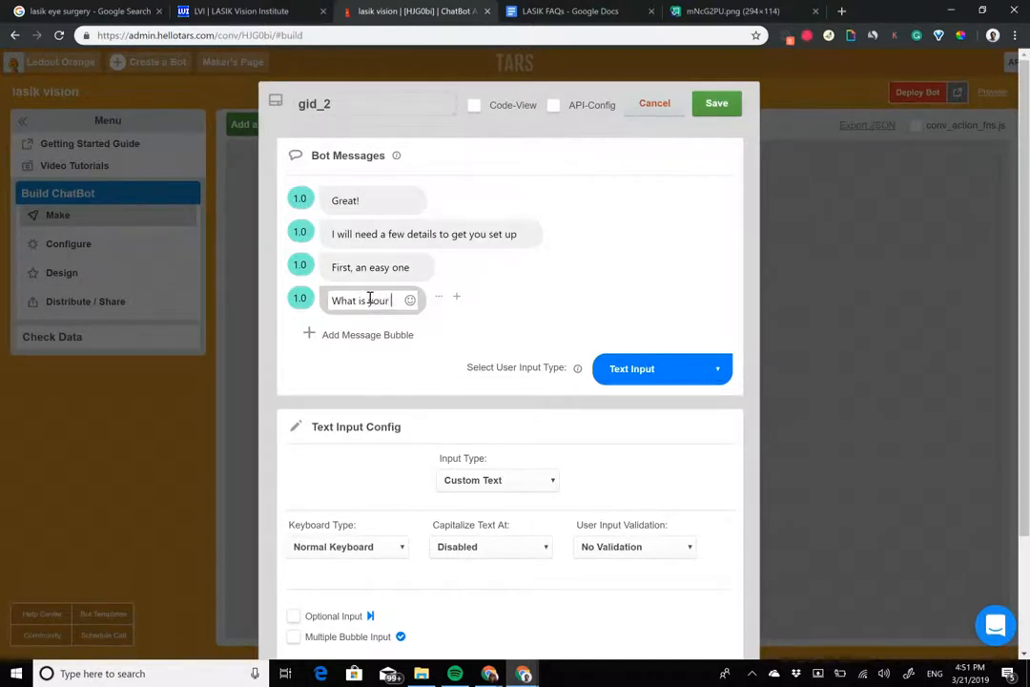
text( full name?)
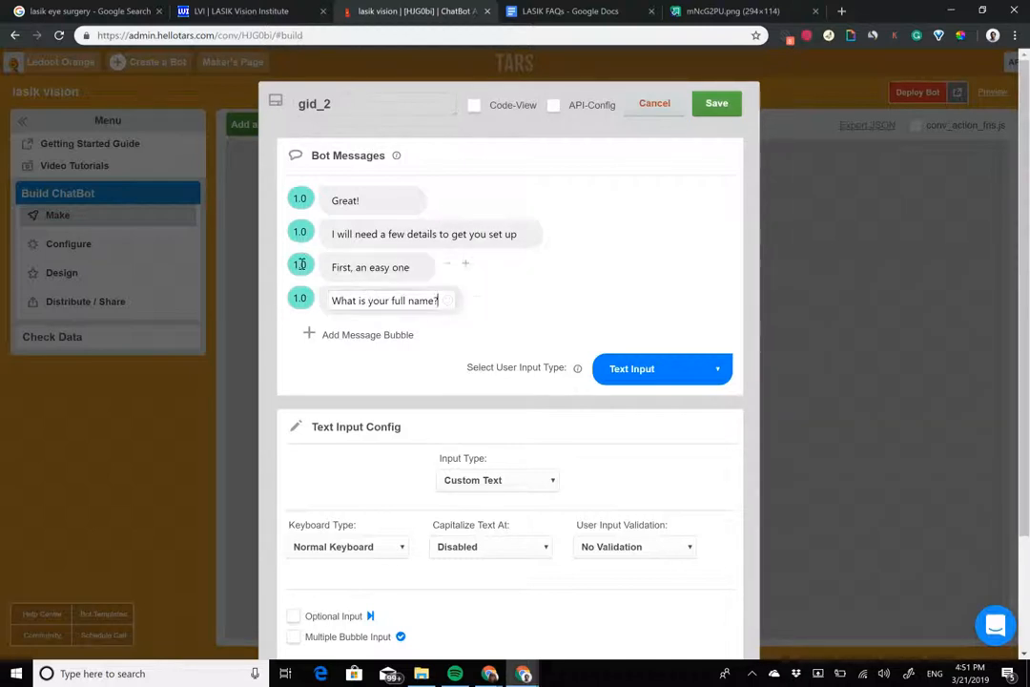
Step: Set the delay of the last three message bubbles to 2.0 and check the consultation form's fields again
drag(298, 265, 290, 265)
text(2)
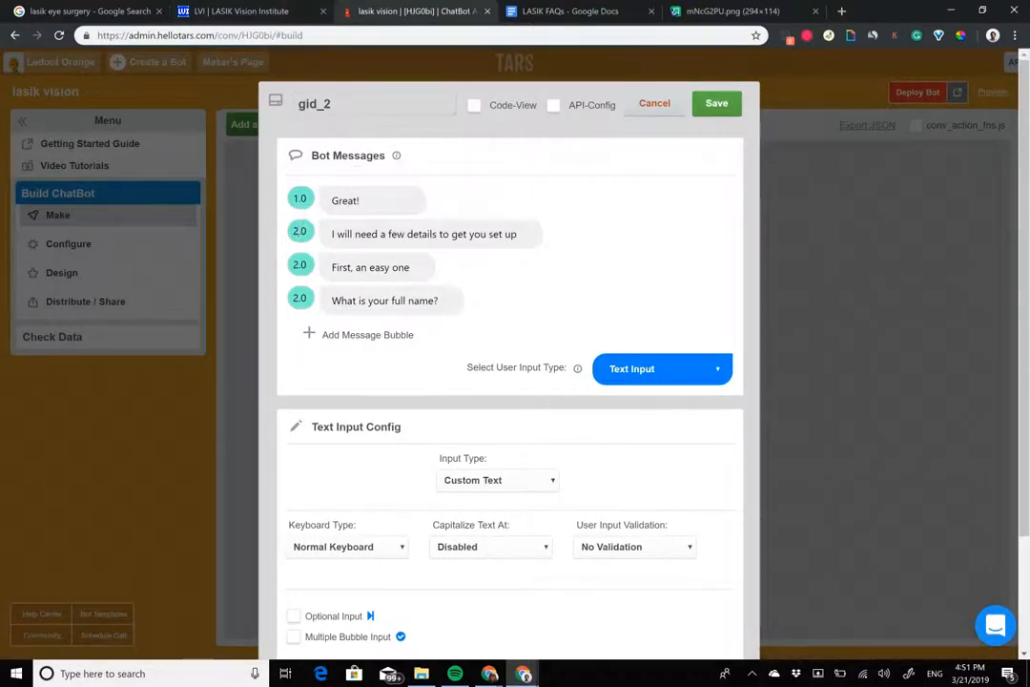
click(271, 9)
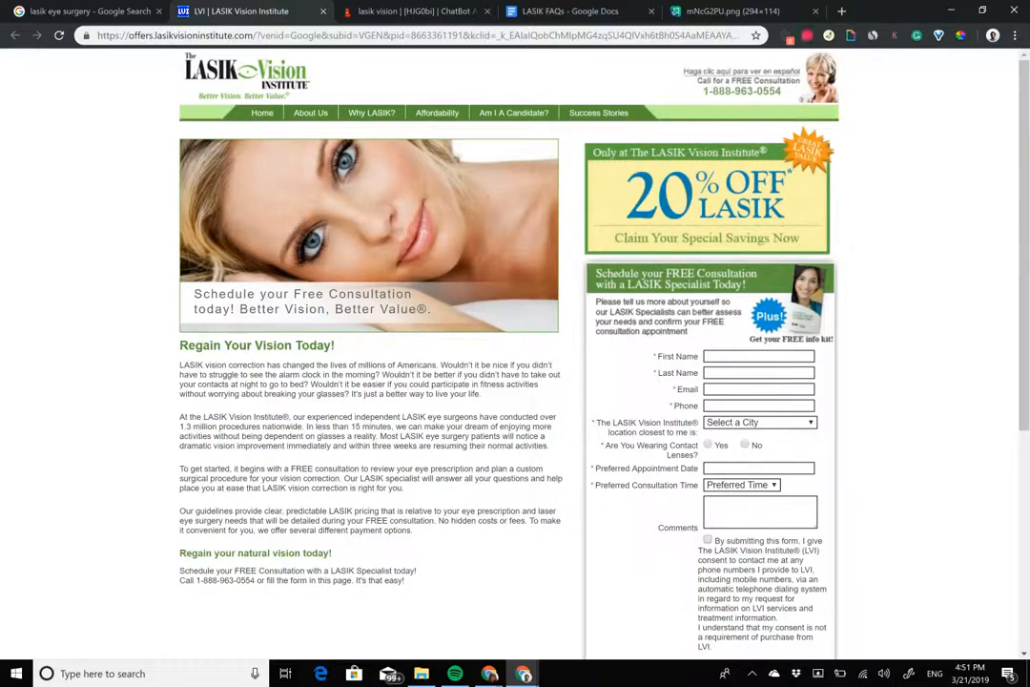
click(391, 13)
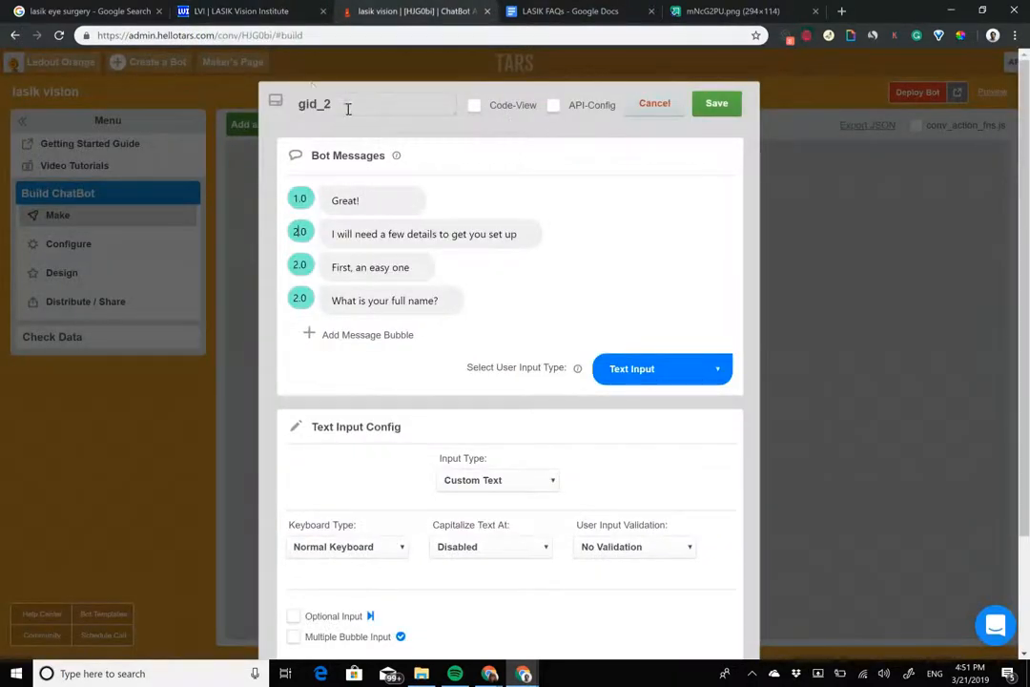
Step: Rename the gambit from its default name to full_name
drag(348, 108, 46, 87)
text(fukl)
key(BackSpace)
key(BackSpace)
text(ll_name)
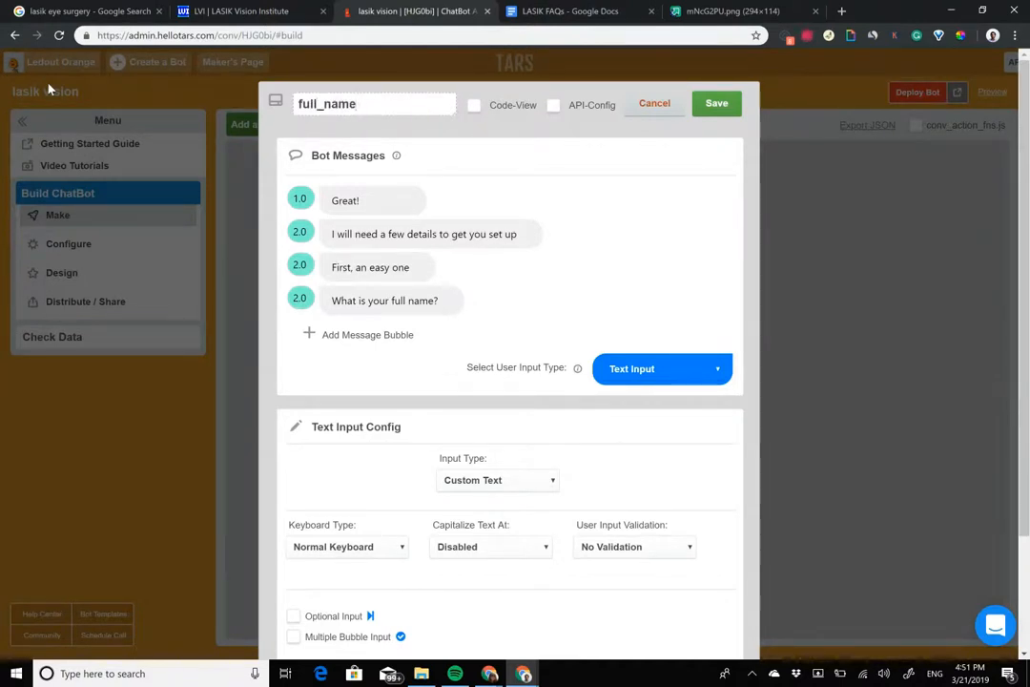
Step: Set the text input type to Full Name, bold "full name" in the question, and save the gambit
click(662, 368)
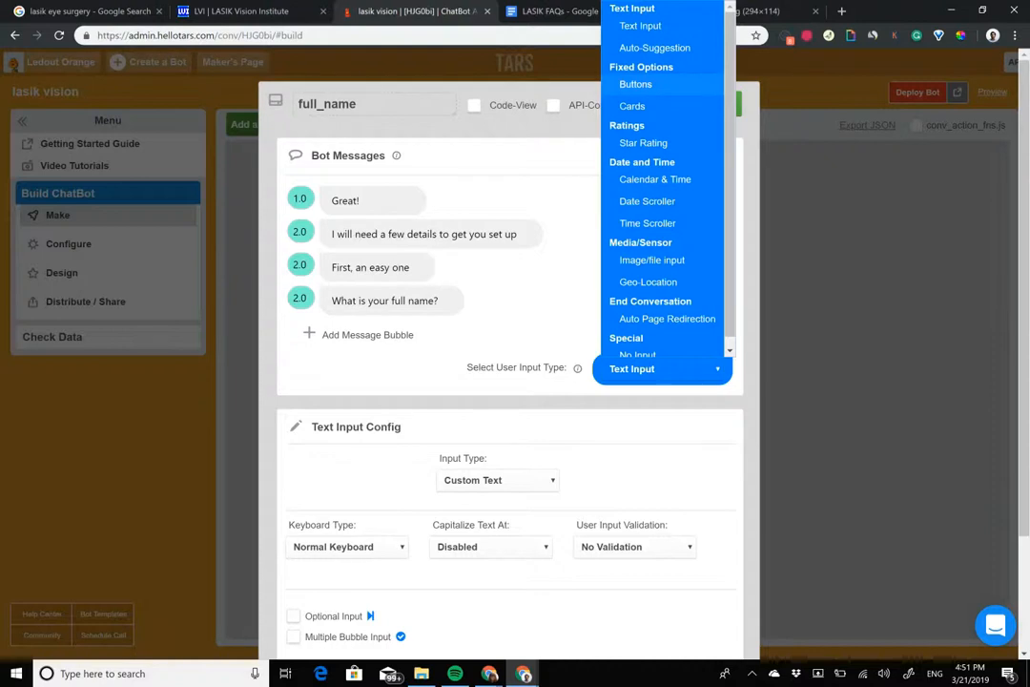
right_click(496, 485)
click(496, 482)
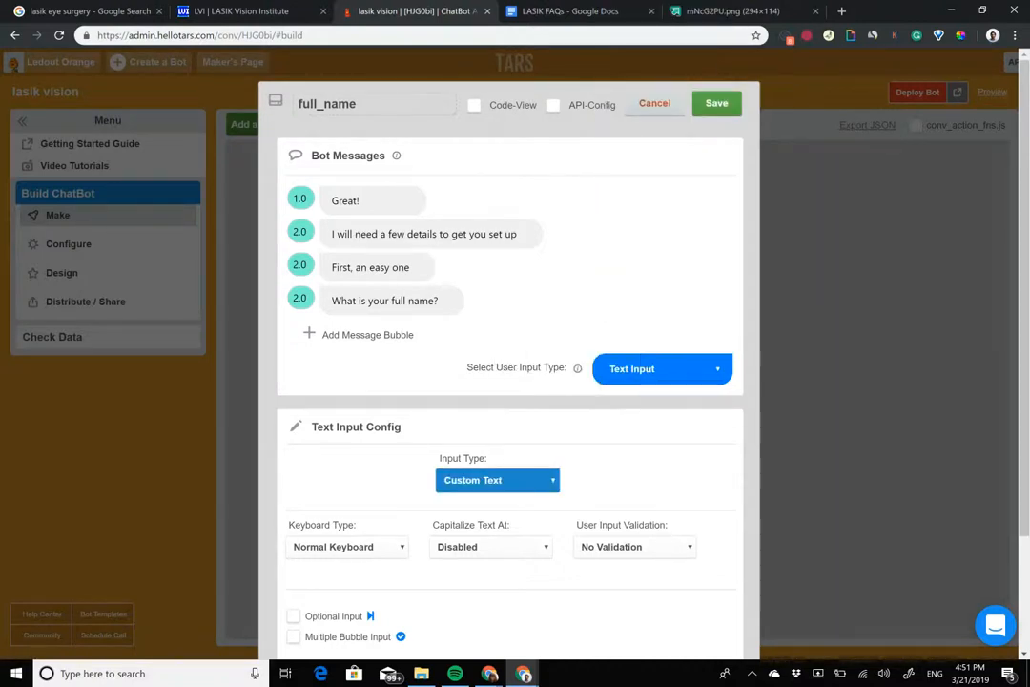
click(496, 480)
click(477, 324)
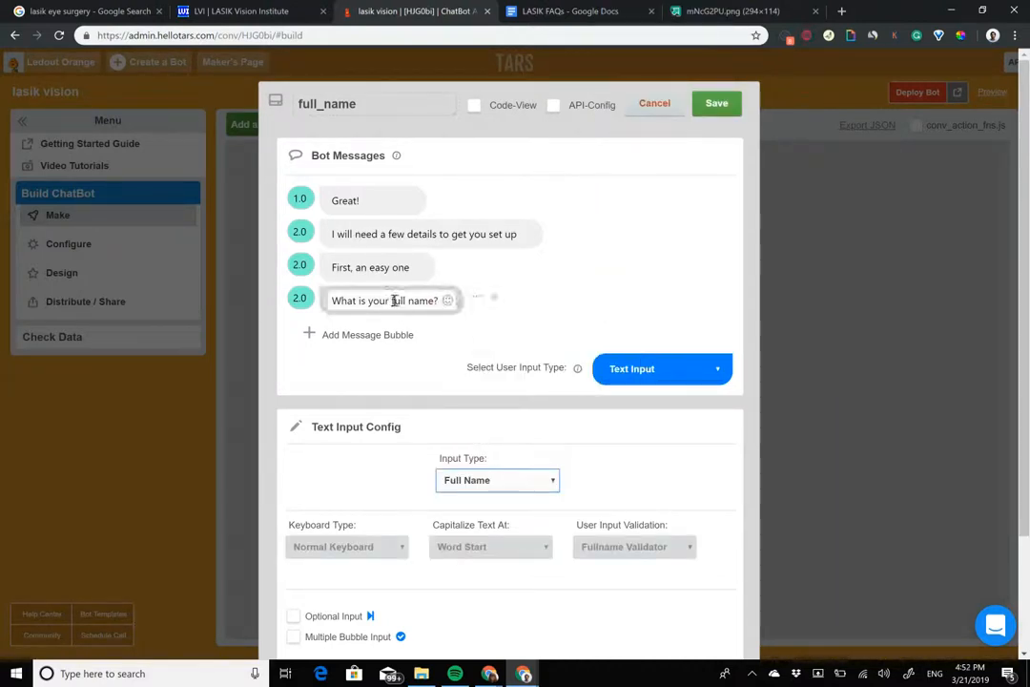
drag(393, 300, 437, 300)
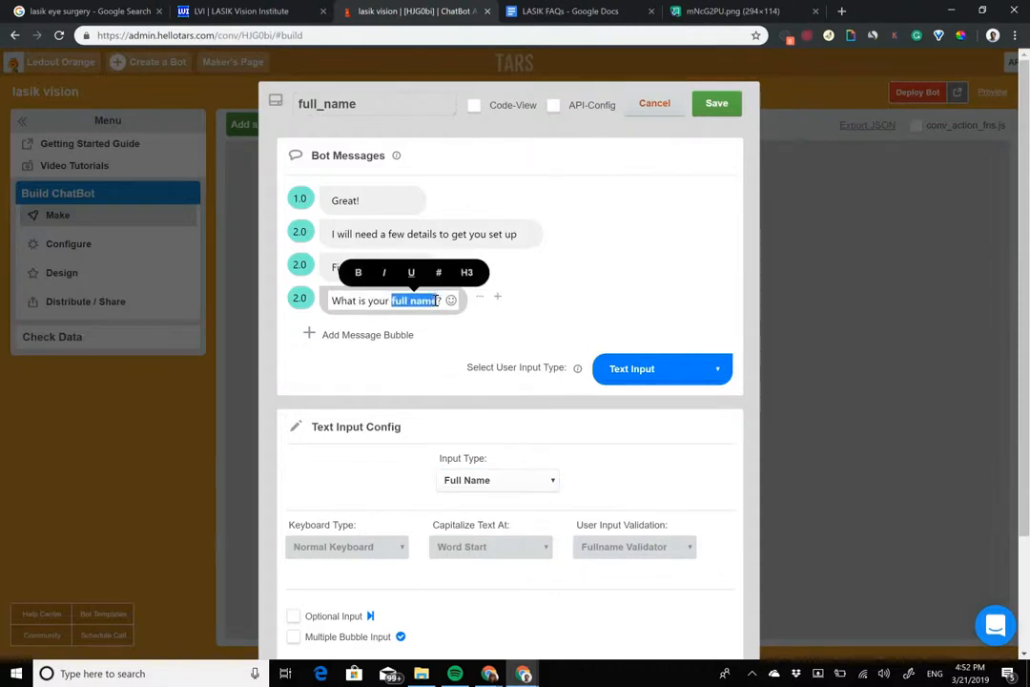
click(717, 103)
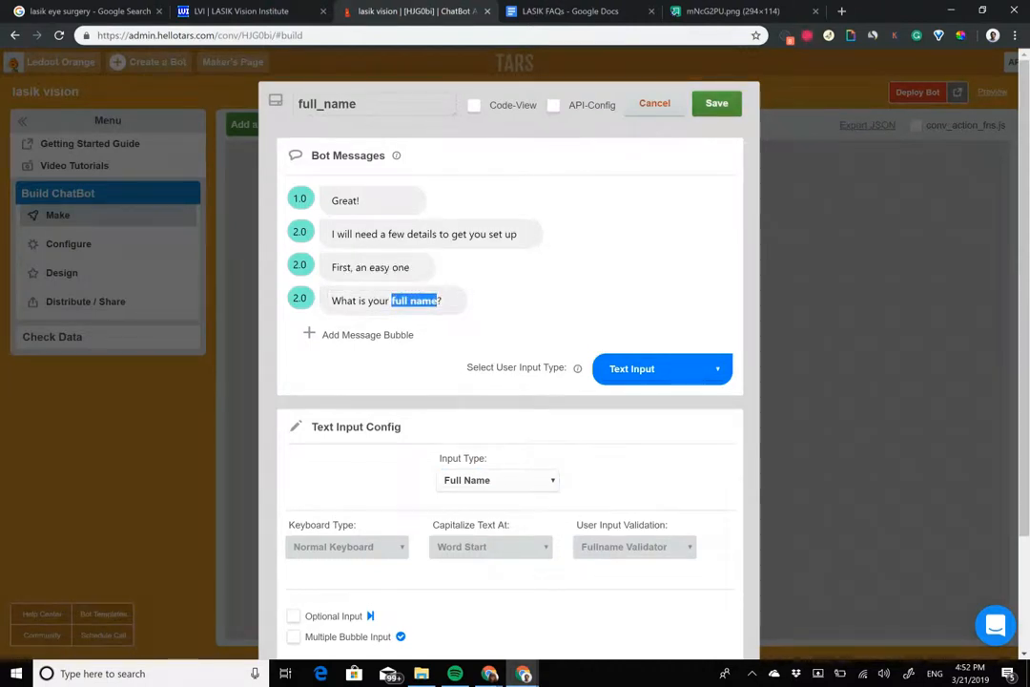
Step: Add a third gambit below the full_name gambit and connect full_name's output to it
drag(272, 194, 521, 458)
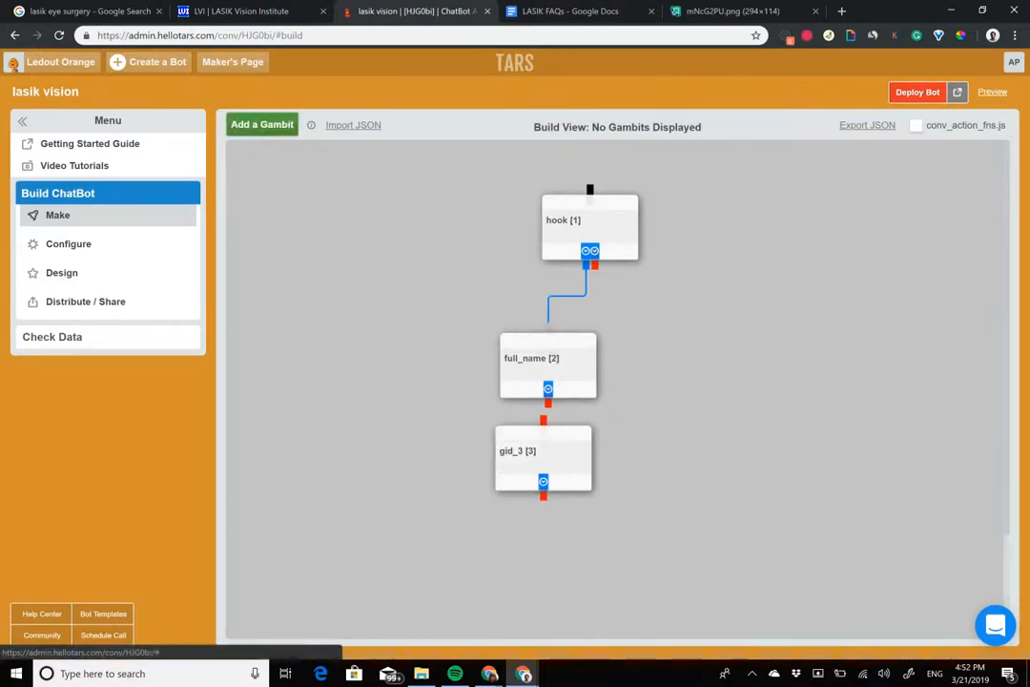
drag(548, 388, 486, 472)
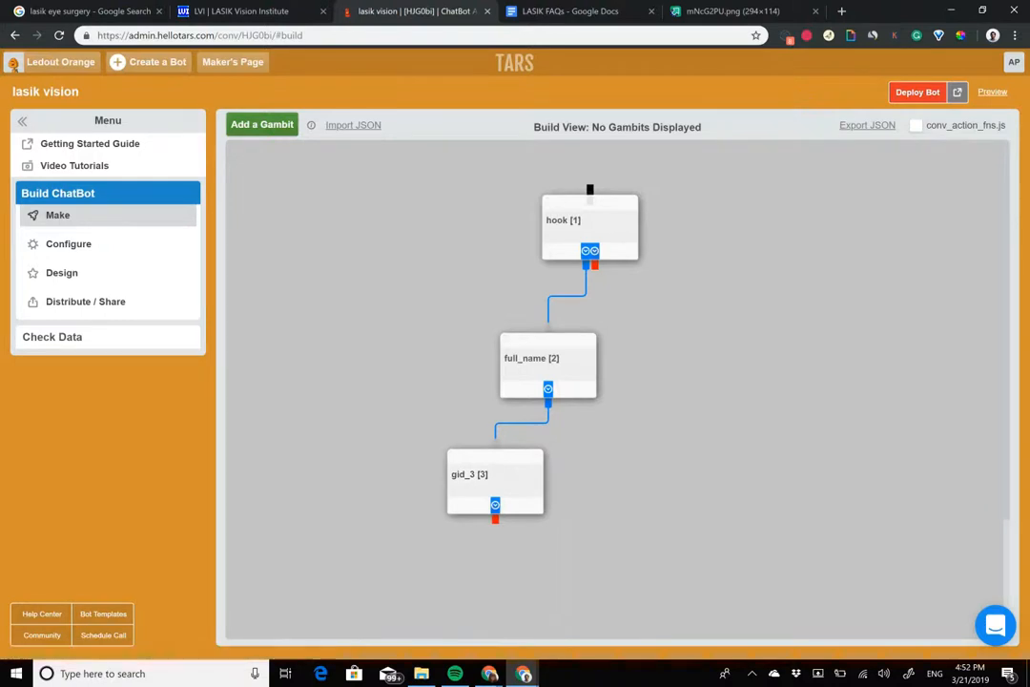
Step: Check the Email and Phone fields of the consultation form on the LASIK Vision Institute page
click(280, 9)
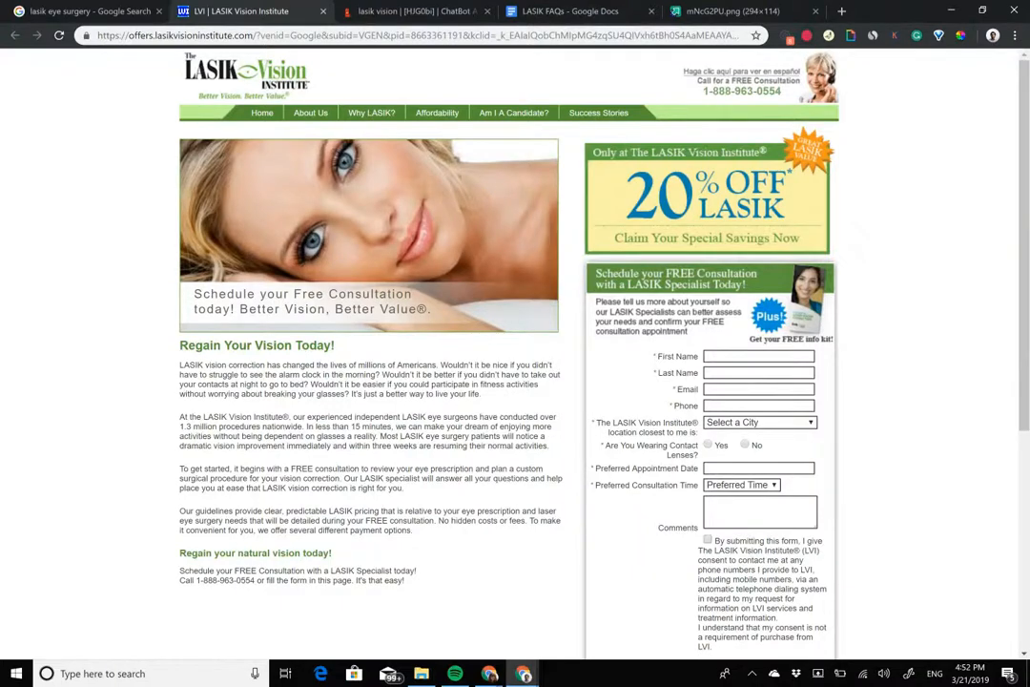
click(427, 9)
click(318, 9)
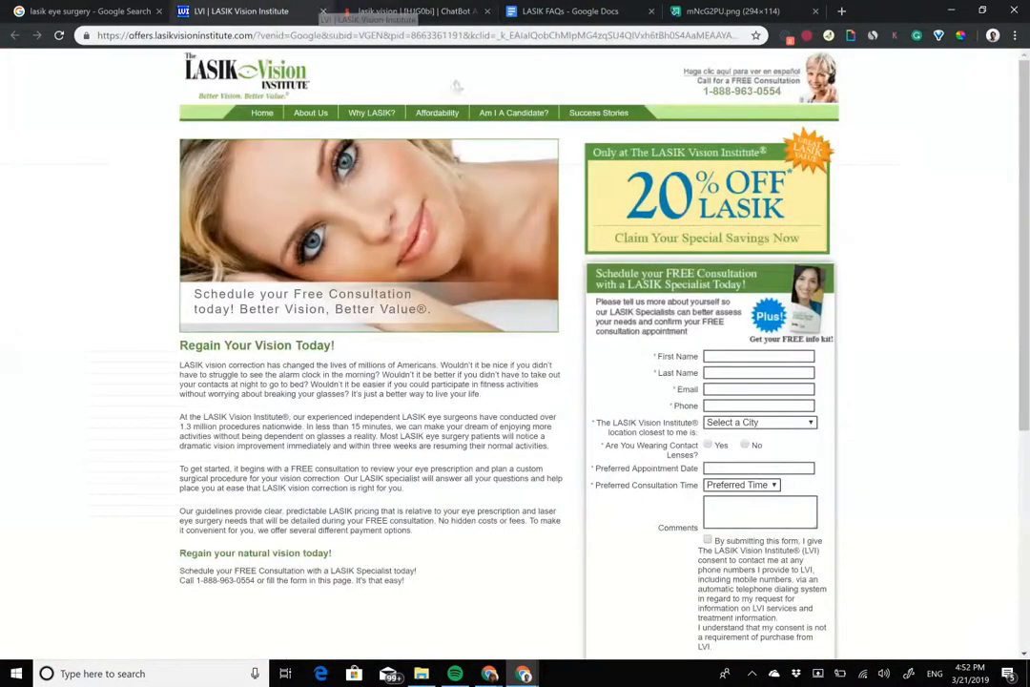
drag(677, 389, 694, 407)
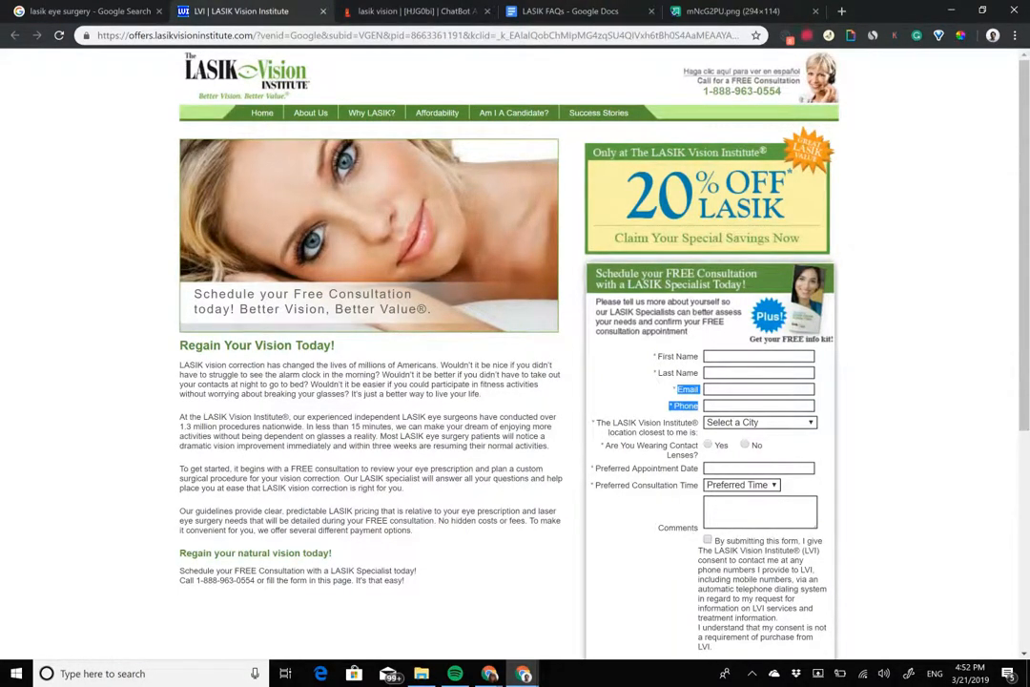
Step: Review the consultation form's remaining fields, and set the third gambit's message in the TARS bot builder to "Nice to meet you {{ursp.full_name}}!"
drag(602, 422, 698, 527)
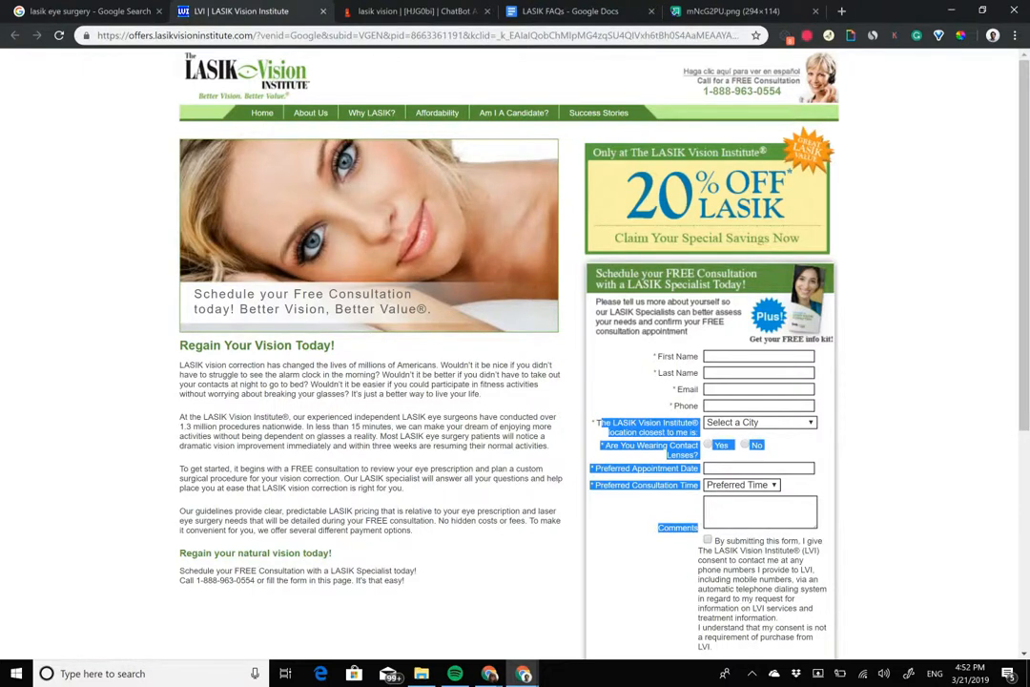
click(445, 8)
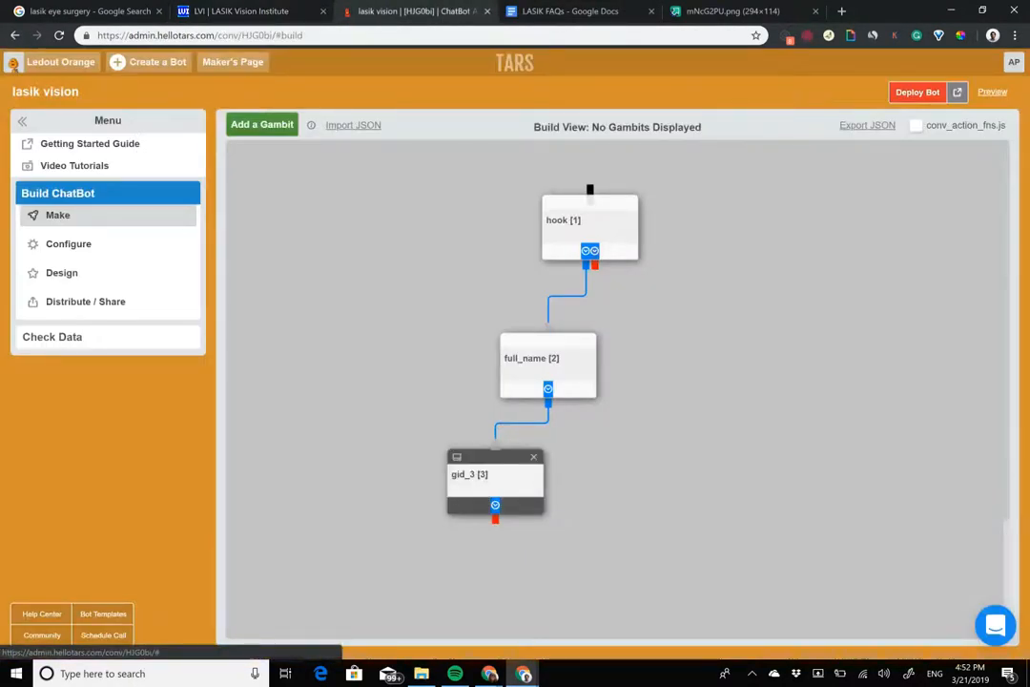
click(467, 474)
triple_click(453, 203)
text(N)
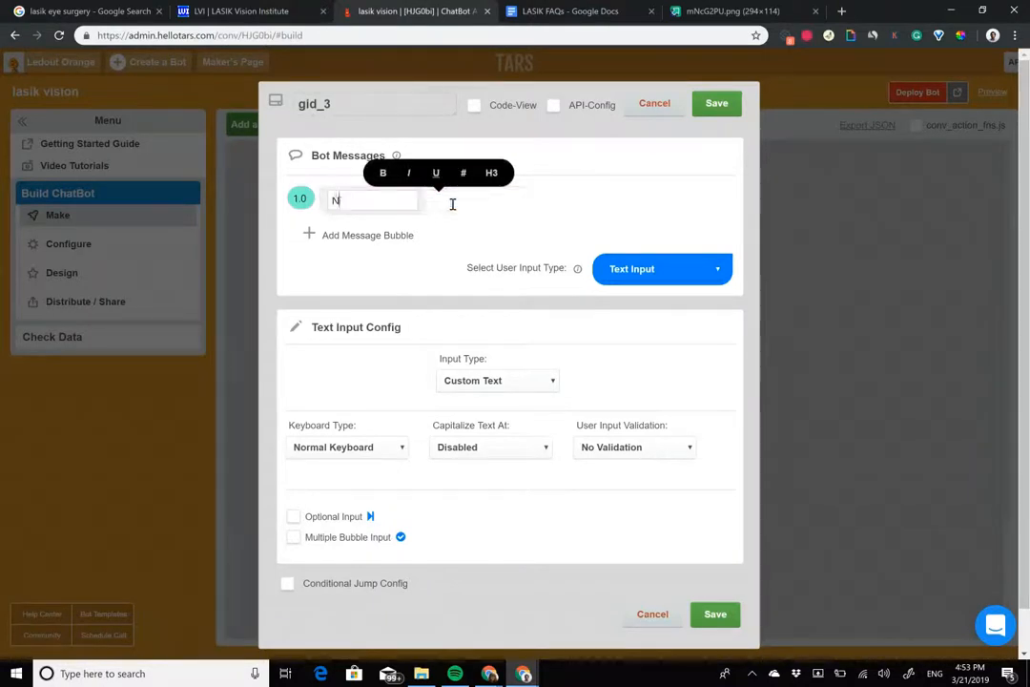
text(ice to)
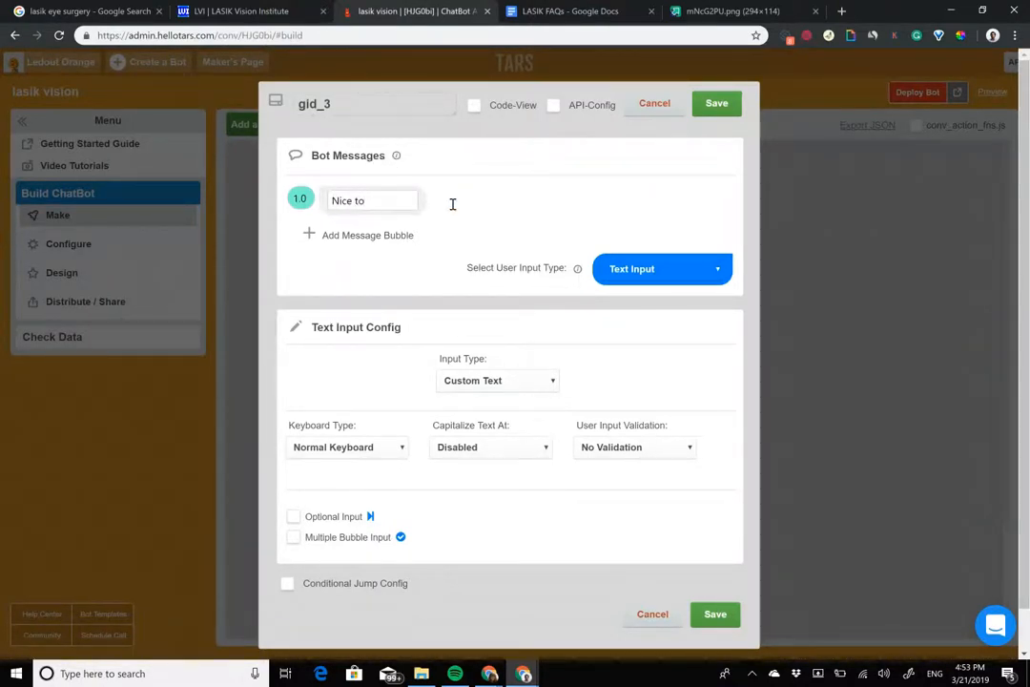
text(meet you {{ursp)
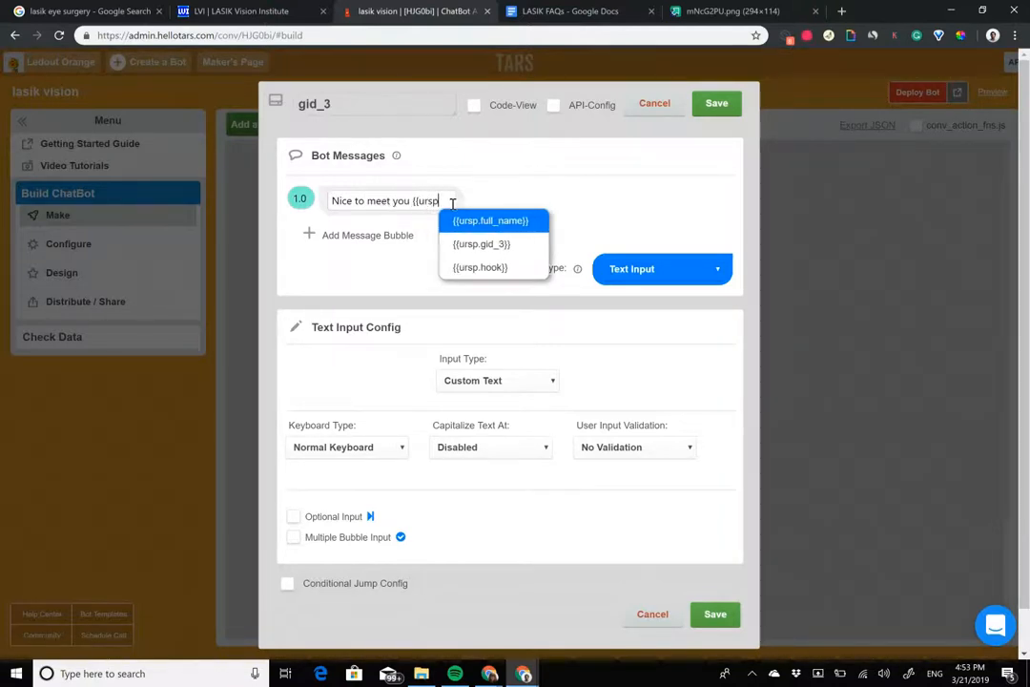
key(Return)
text(!)
Step: Rename the third gambit to contact_lens
double_click(377, 105)
text(c)
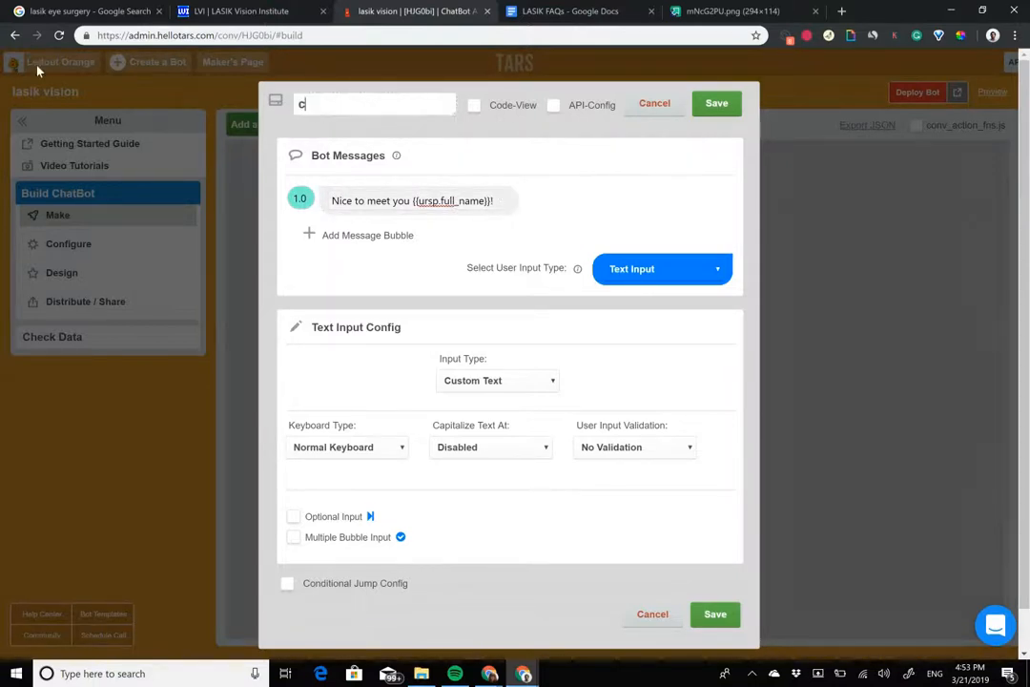
text(pontact_lens)
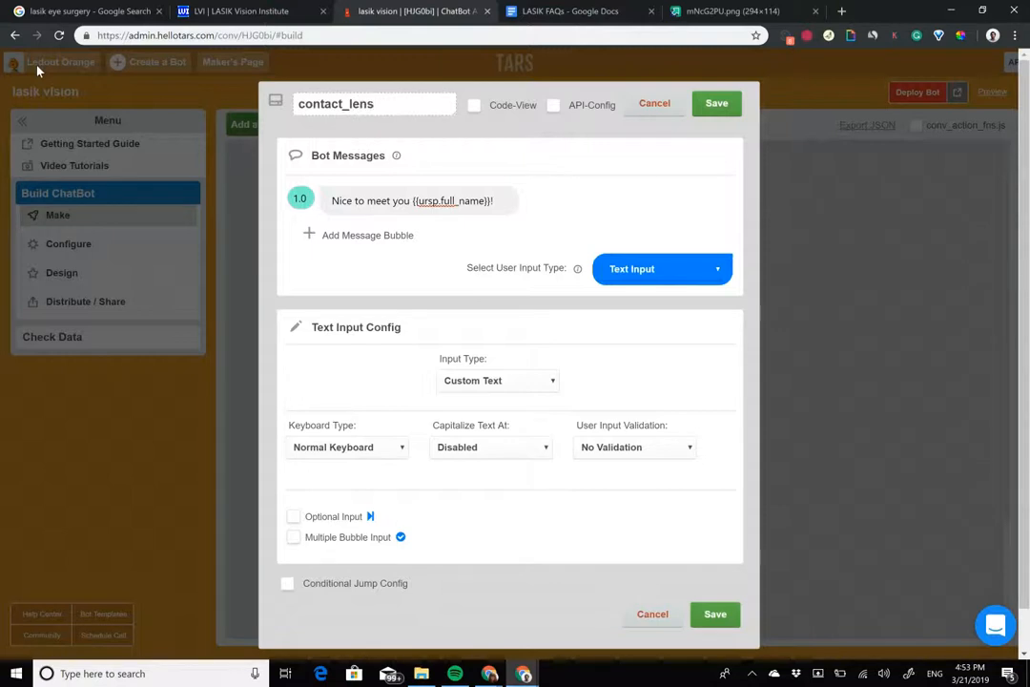
Step: Add a second message bubble "Do you wear contact lenses?" with a delay of 2.0 and bold "contact lenses"
click(368, 235)
text(DO you wea)
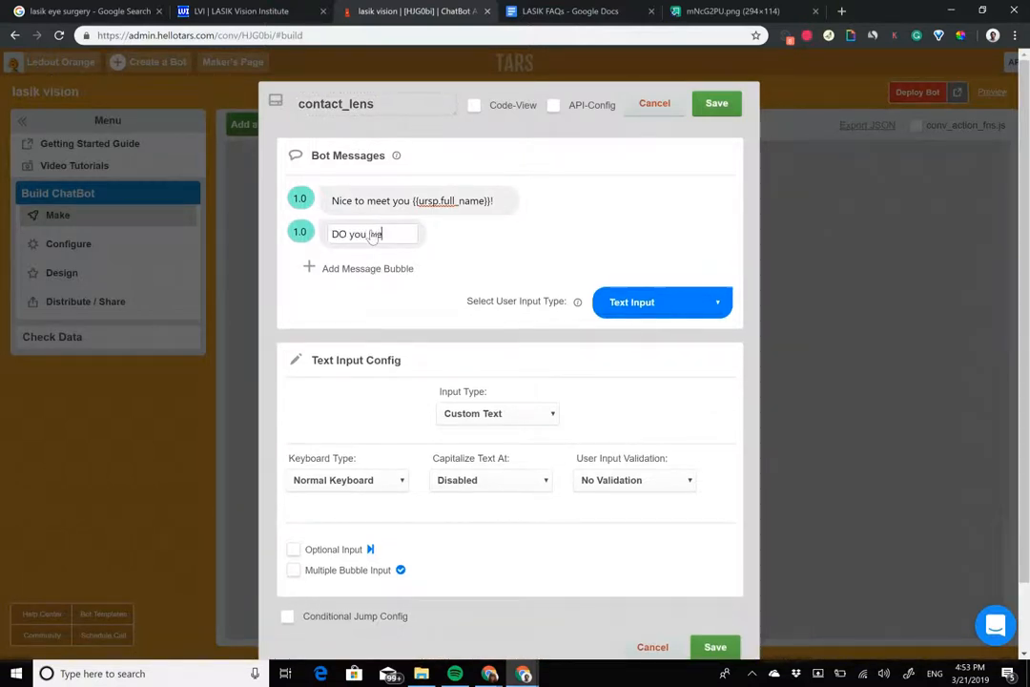
text(r contact lenses)
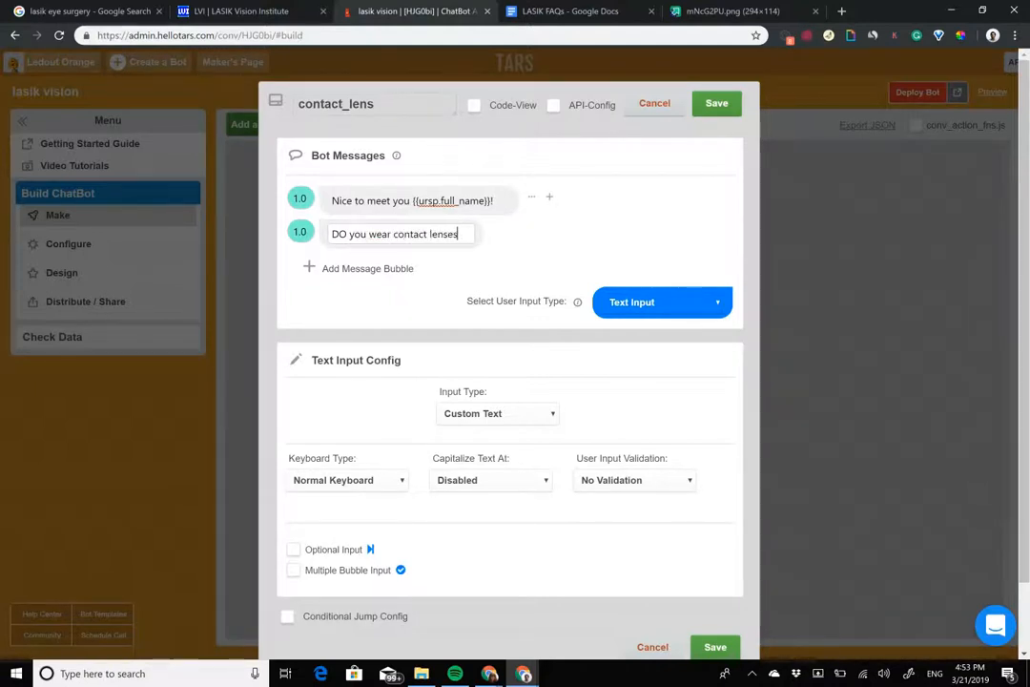
text(?)
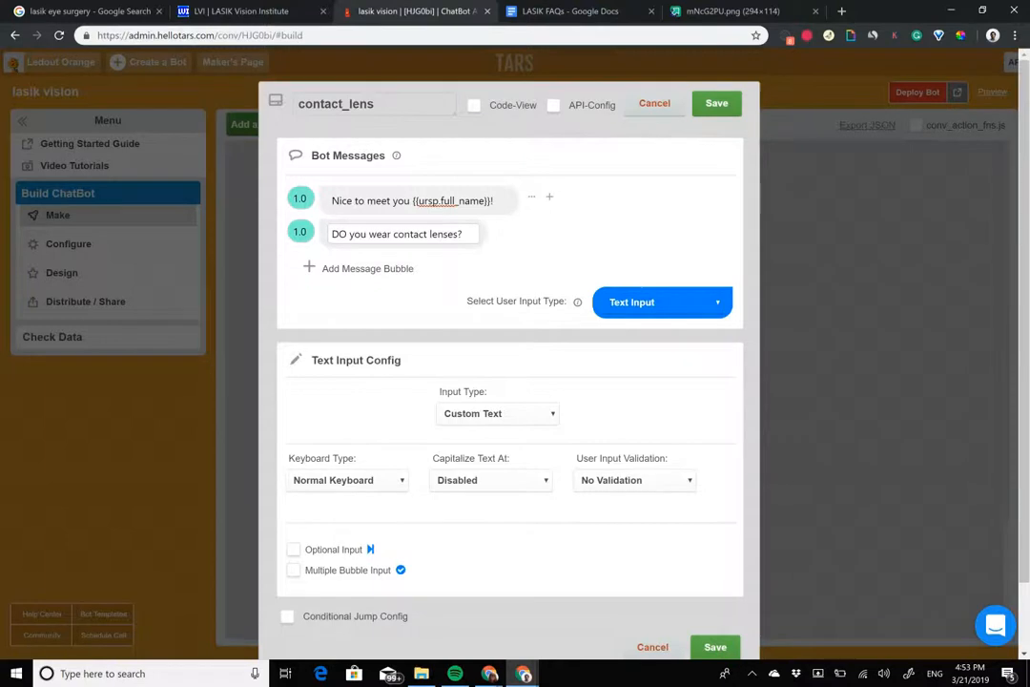
click(298, 231)
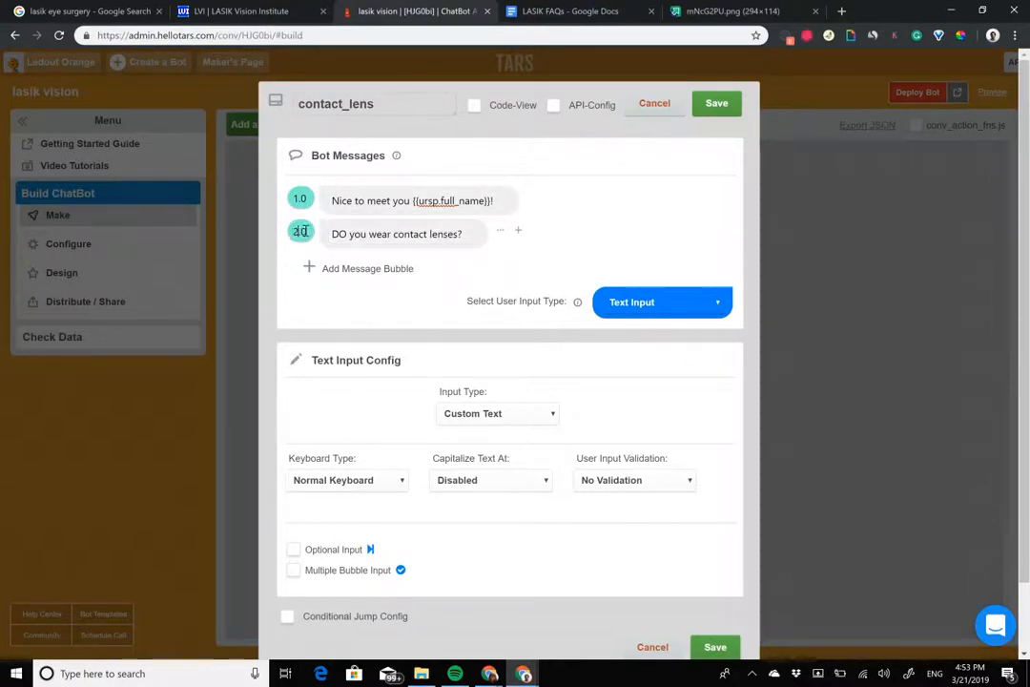
key(BackSpace)
text(o)
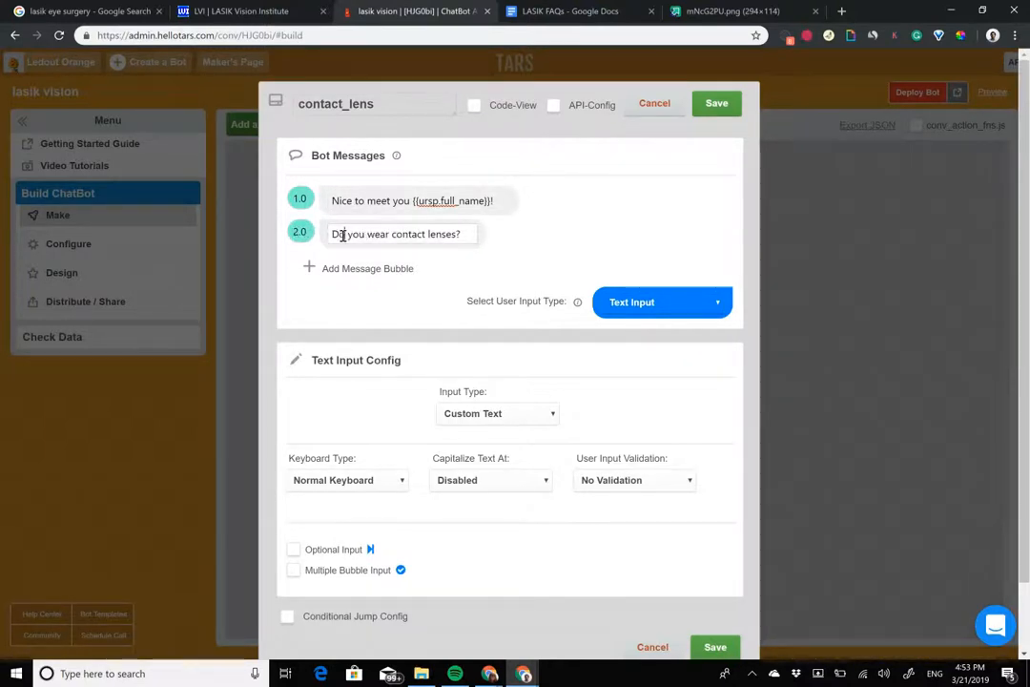
drag(390, 235, 461, 234)
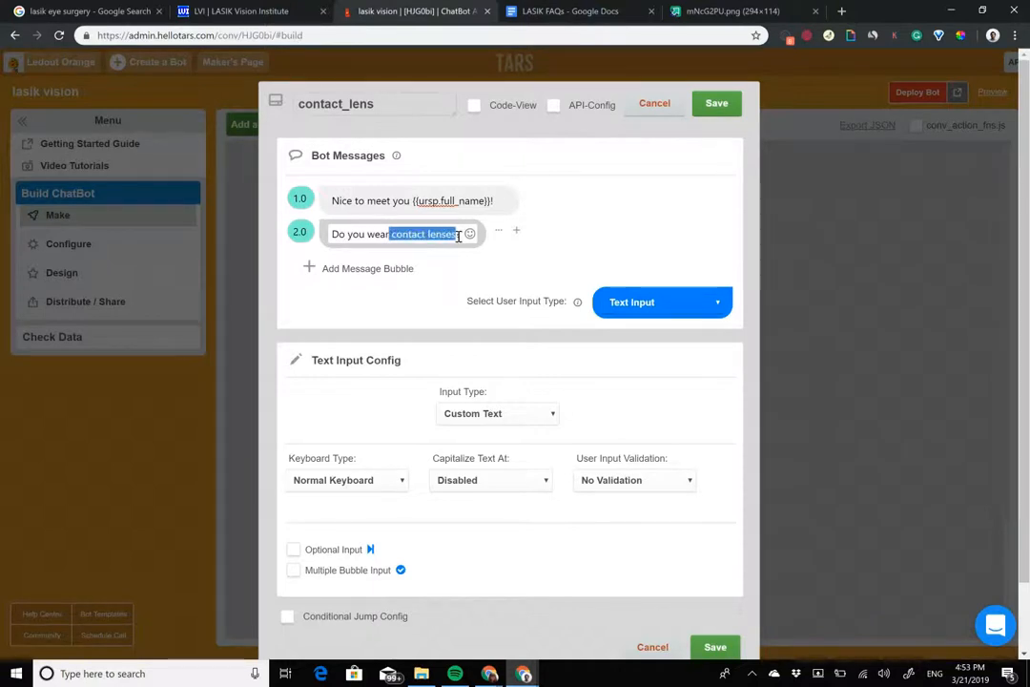
Step: Change the contact_lens gambit's user input type to Buttons with the options Yes and No
click(662, 302)
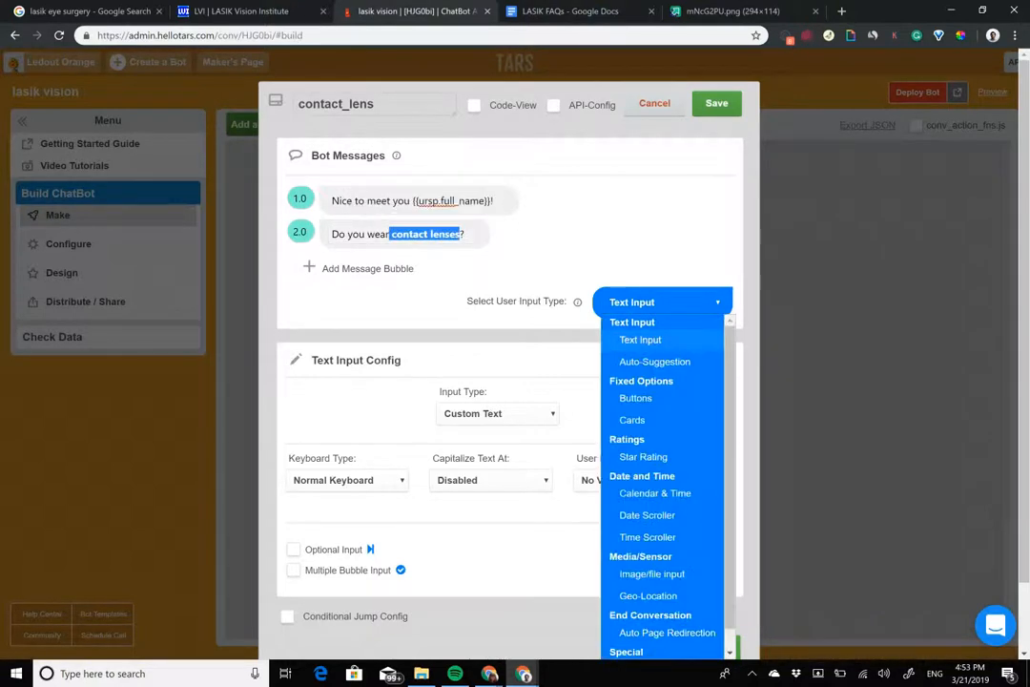
click(635, 396)
triple_click(497, 417)
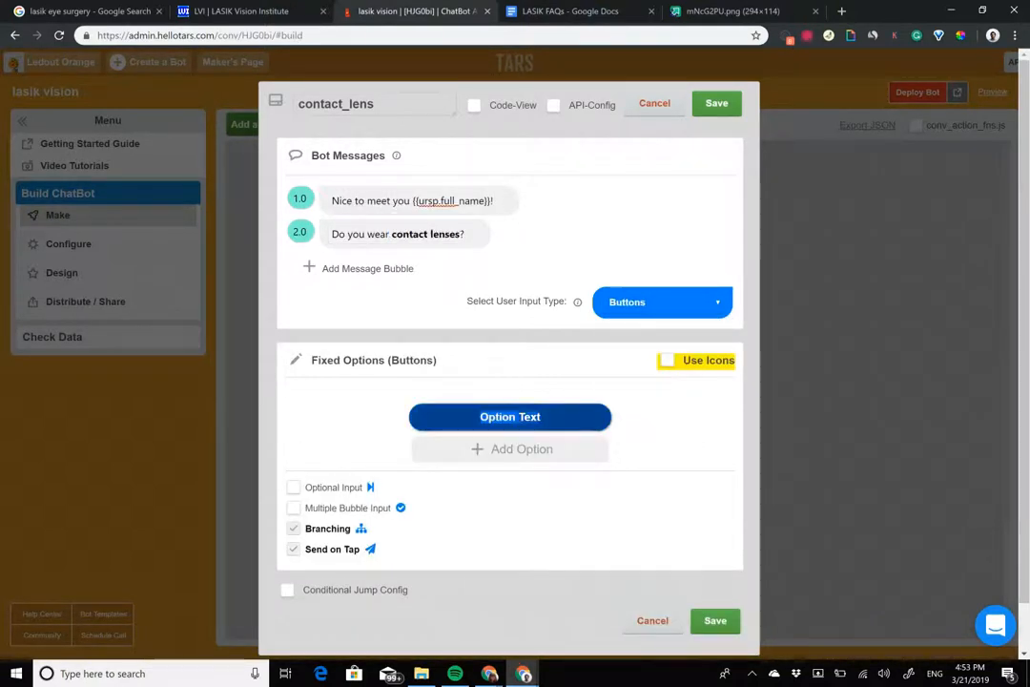
text(Yes)
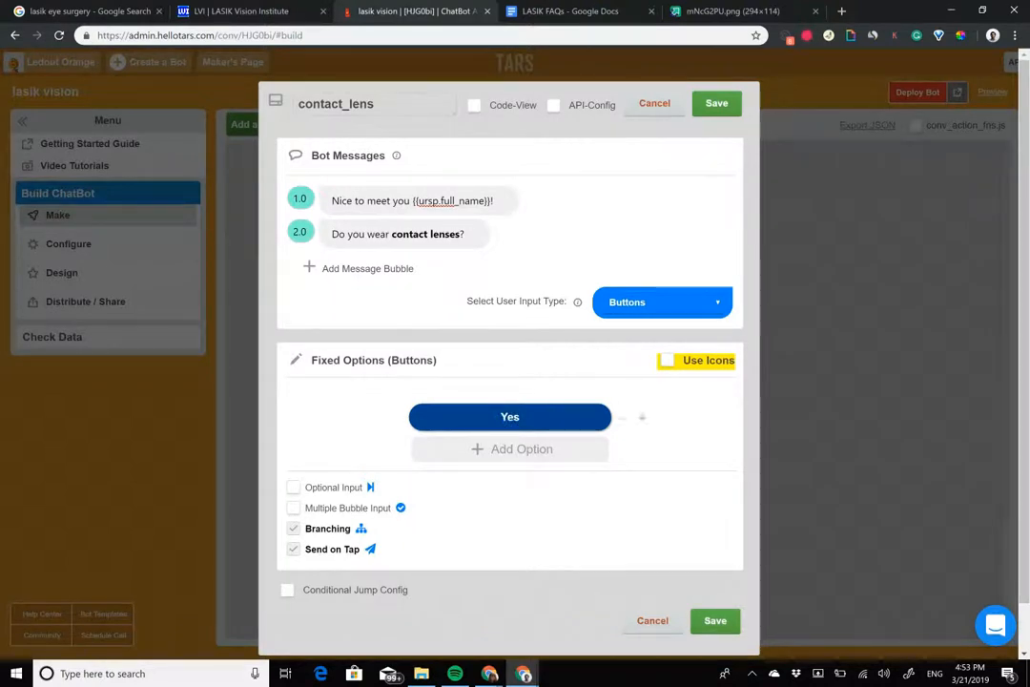
click(515, 449)
triple_click(507, 418)
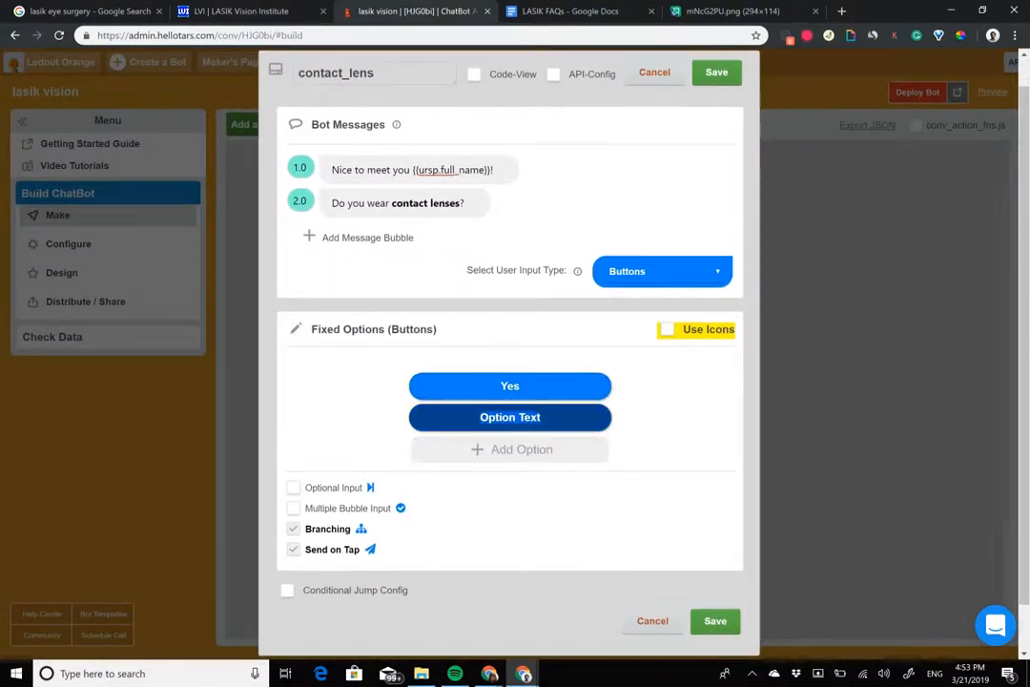
text(No)
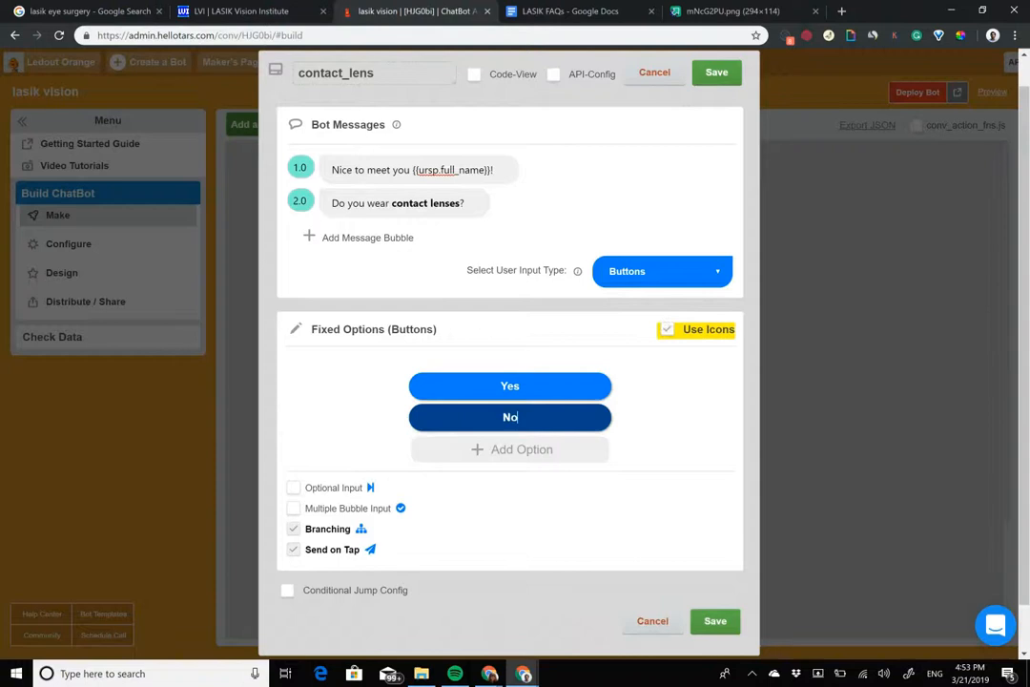
Step: Enable option icons, give Yes the green check badge and No the red prohibition sign, and save the gambit
click(667, 329)
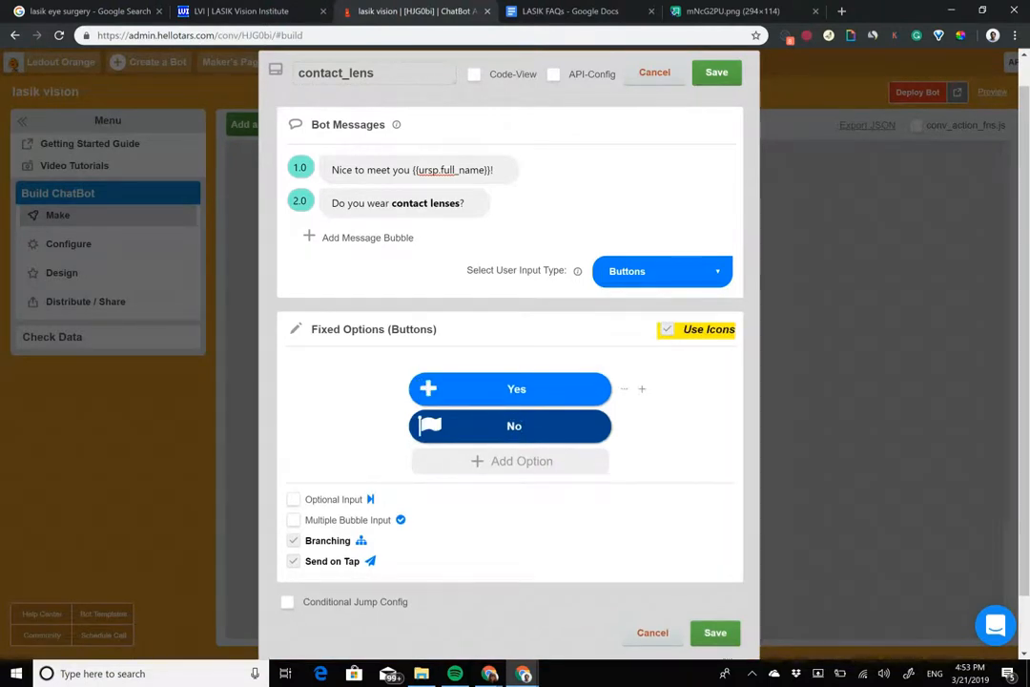
click(428, 388)
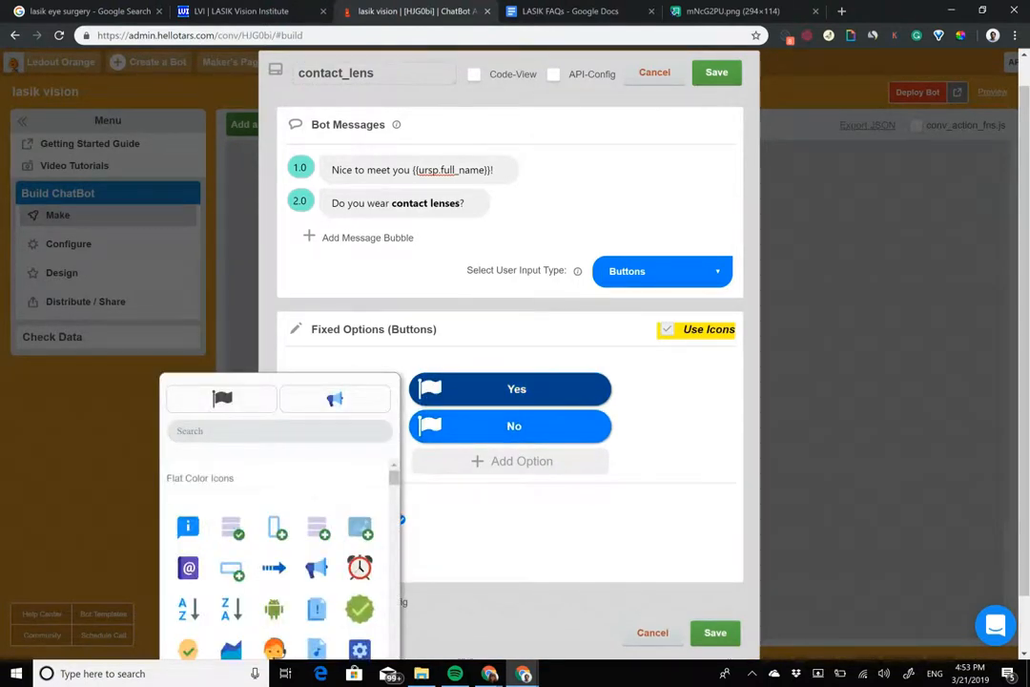
click(360, 609)
click(427, 425)
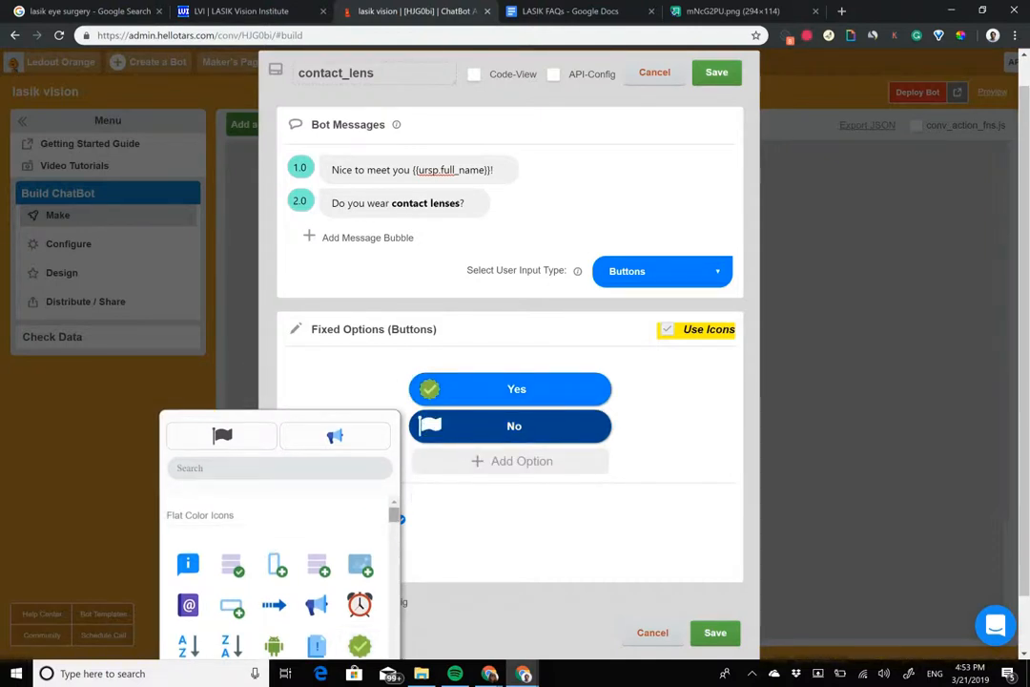
scroll(277, 573, down, 6)
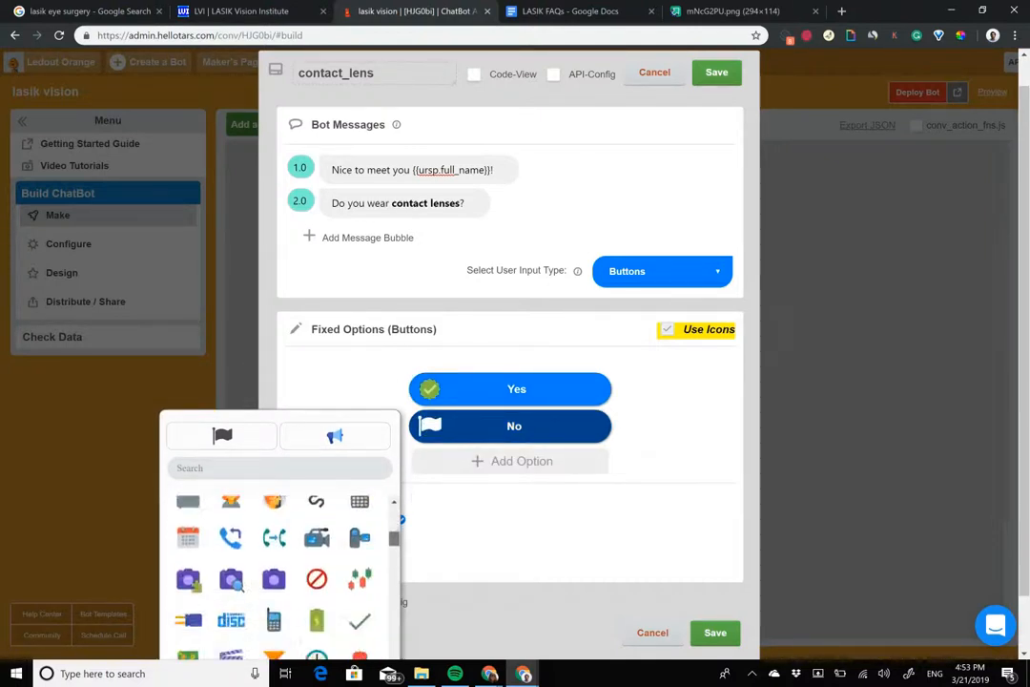
click(317, 553)
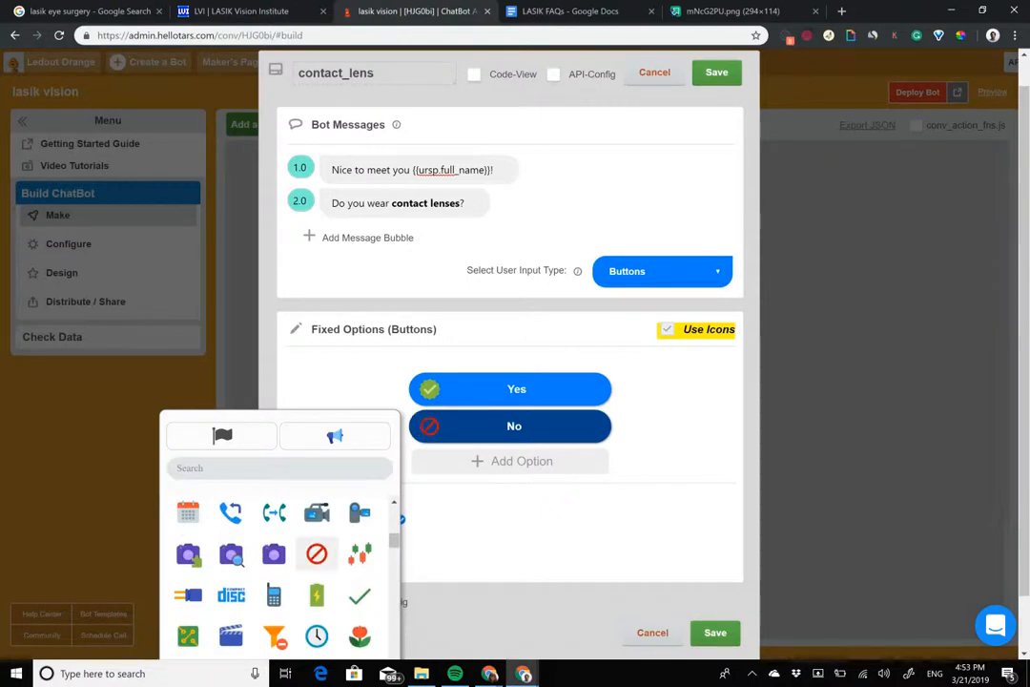
click(716, 632)
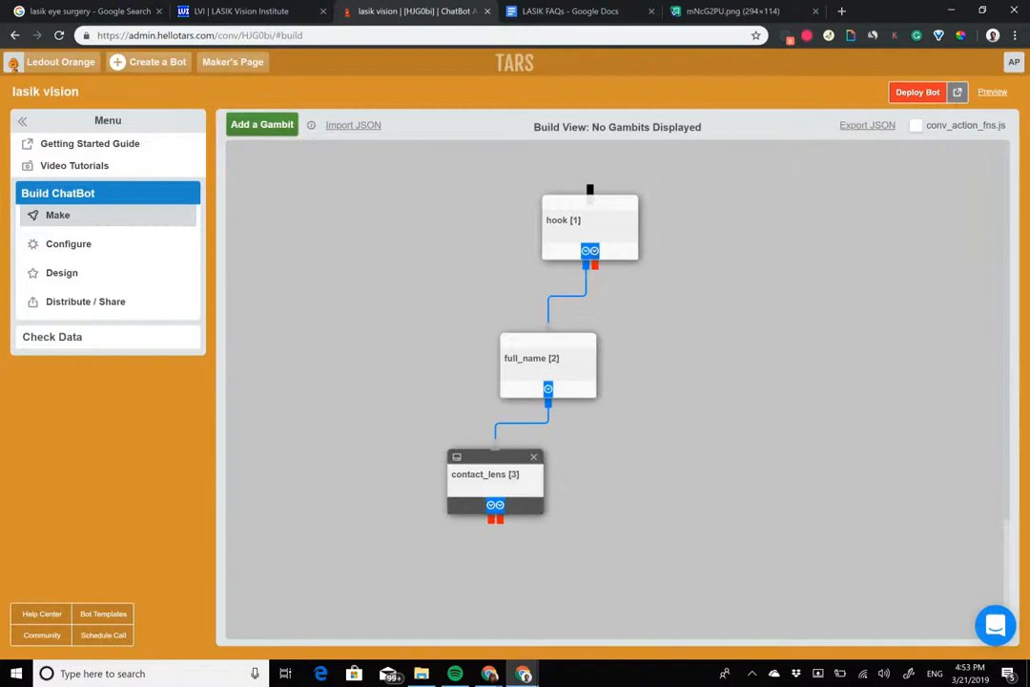
Step: Turn off Branching for the contact_lens gambit's options and save it
click(495, 481)
scroll(416, 288, down, 1)
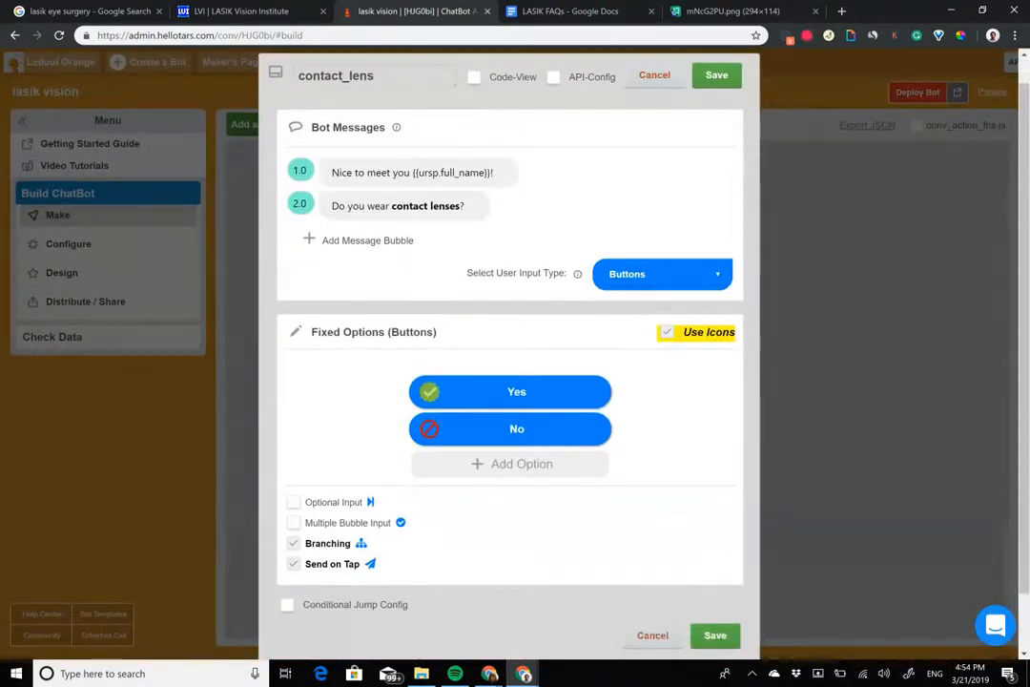
click(294, 544)
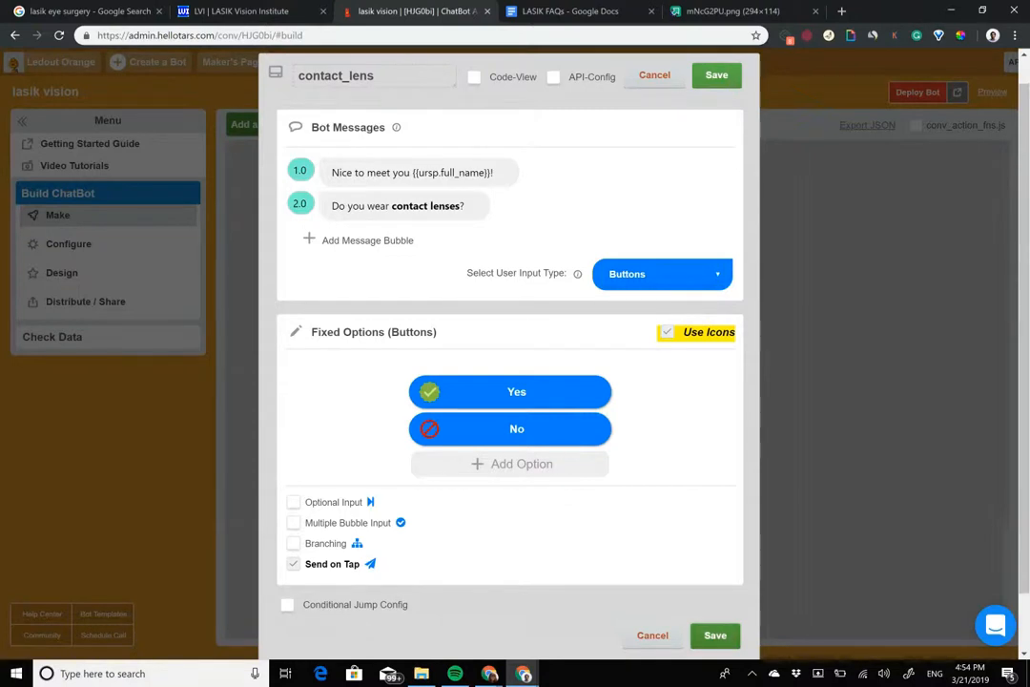
click(716, 636)
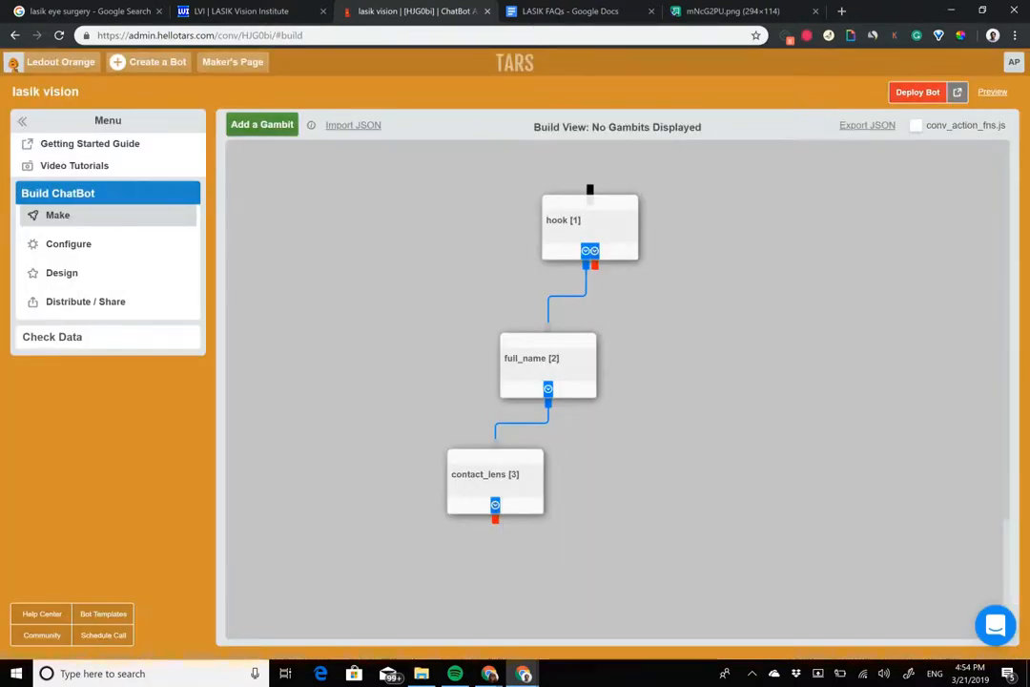
Step: Add a fourth gambit connected below contact_lens and open its message for editing
click(276, 125)
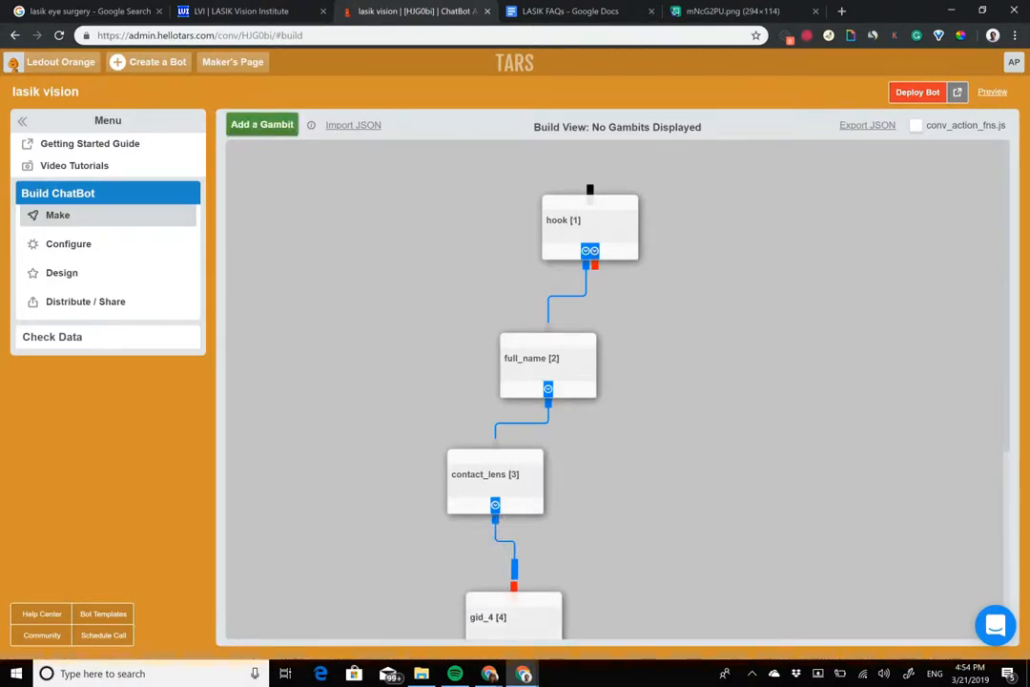
scroll(515, 615, down, 2)
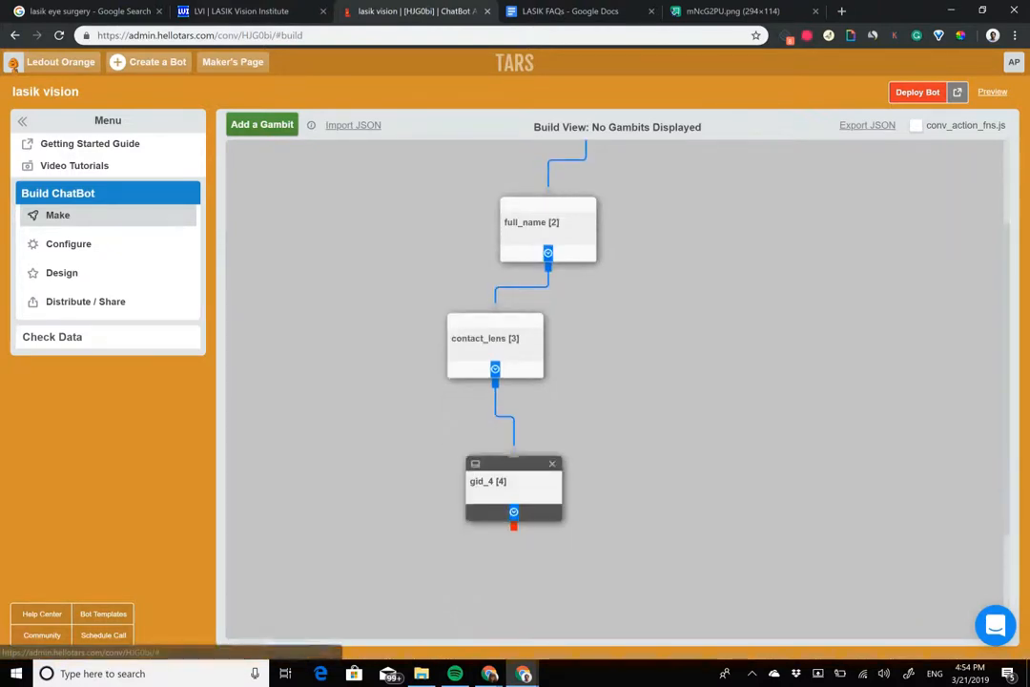
drag(514, 485, 492, 459)
click(487, 460)
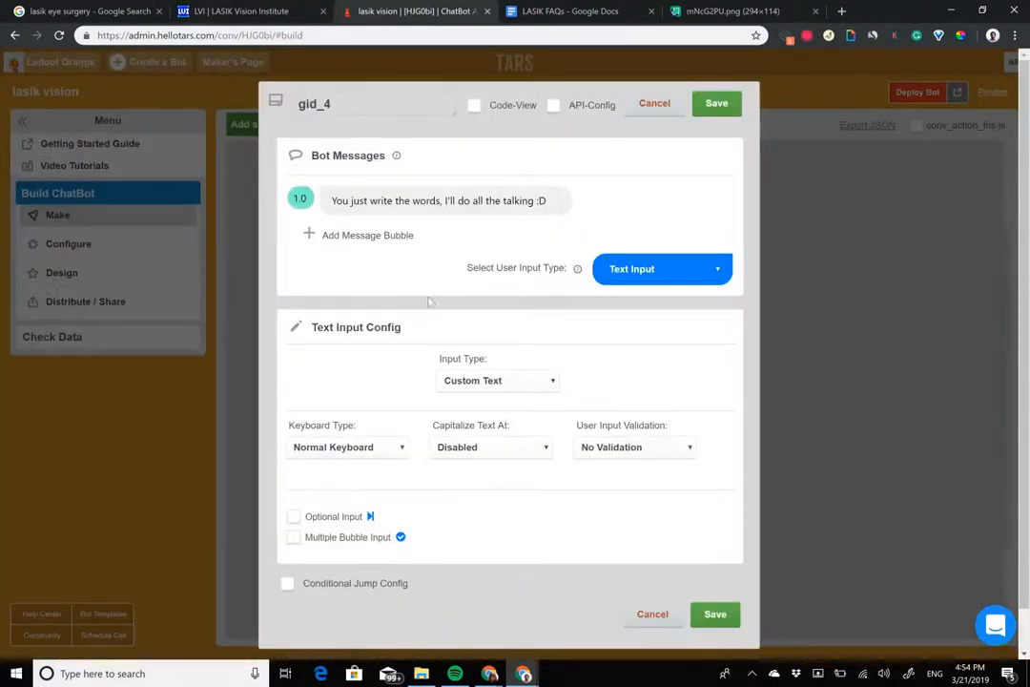
triple_click(424, 204)
Step: Check the city options of the closest-location field in the LASIK Vision Institute consultation form
click(282, 8)
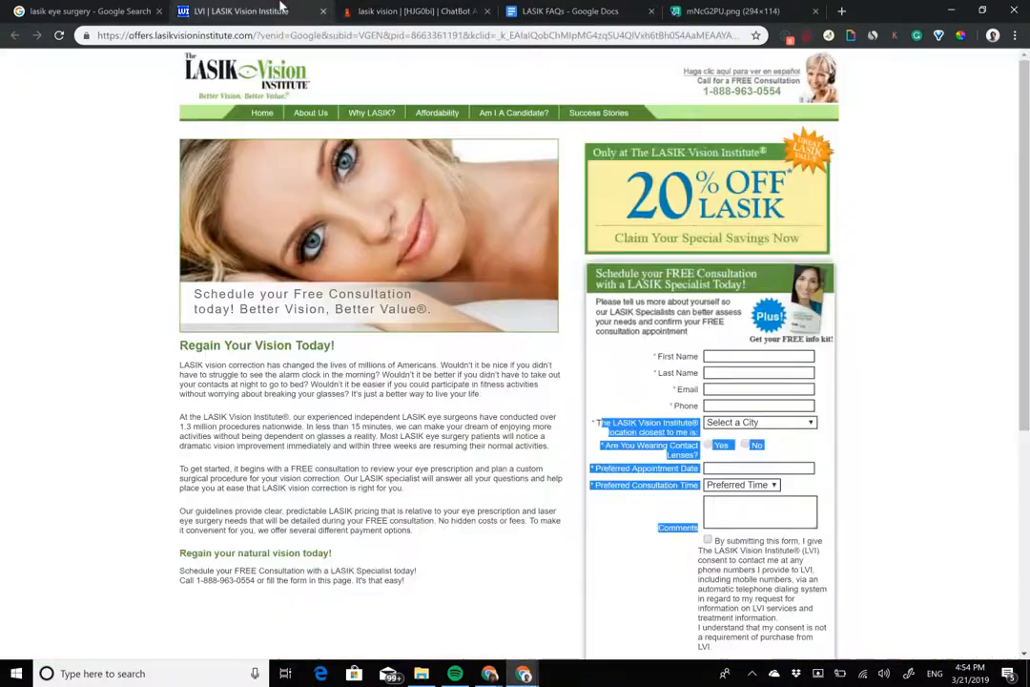
click(760, 423)
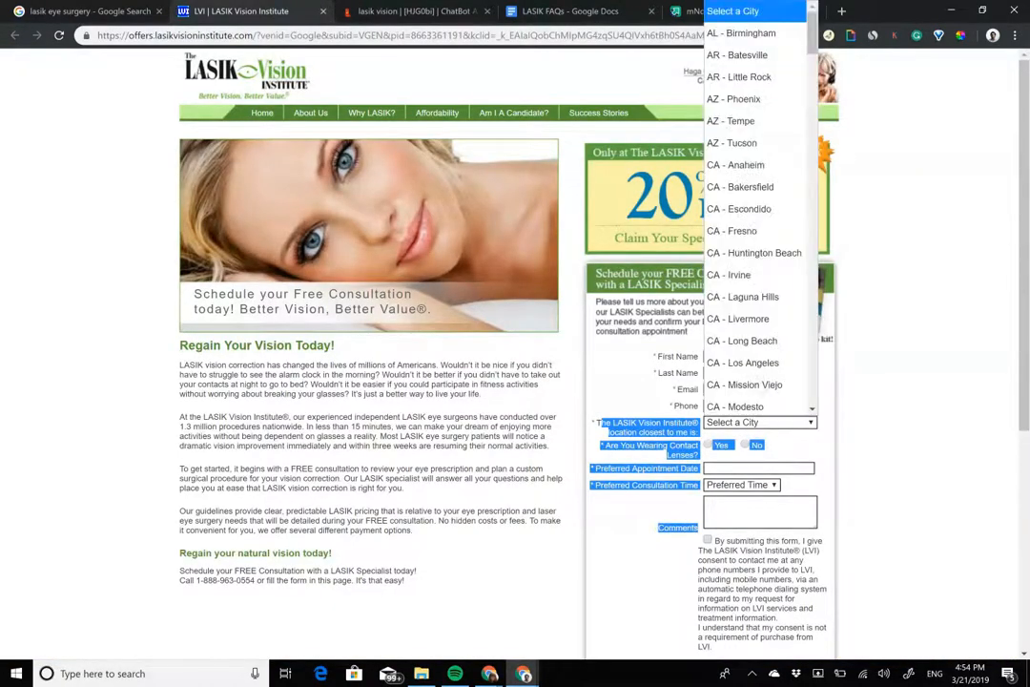
click(895, 381)
click(760, 422)
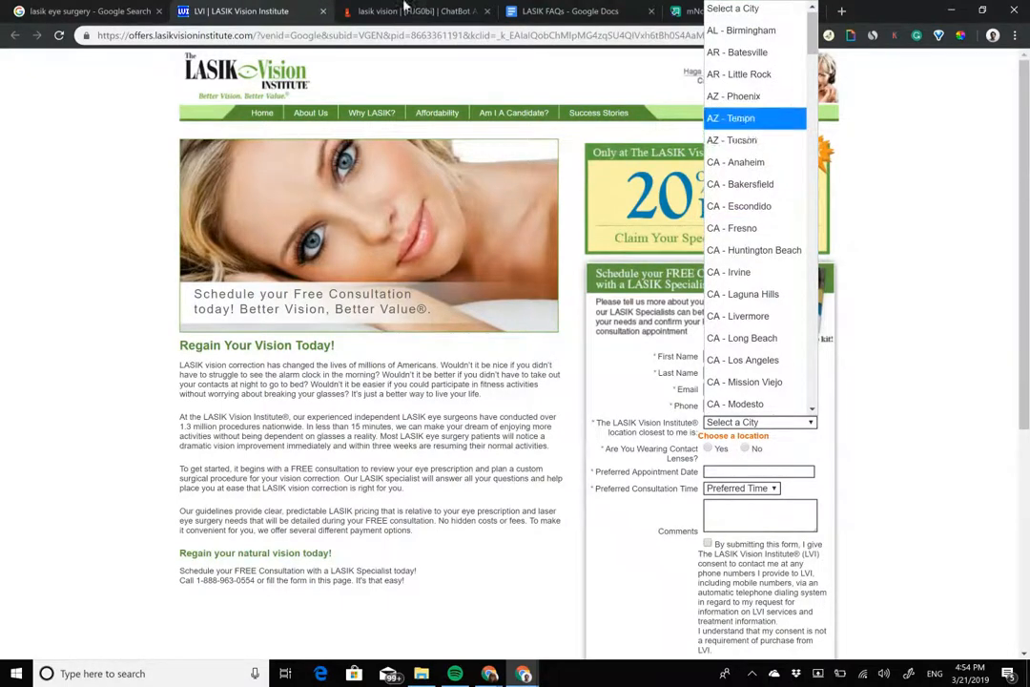
click(406, 7)
Step: Return to the TARS bot builder and replace the fourth gambit's message with "Got it!"
click(406, 7)
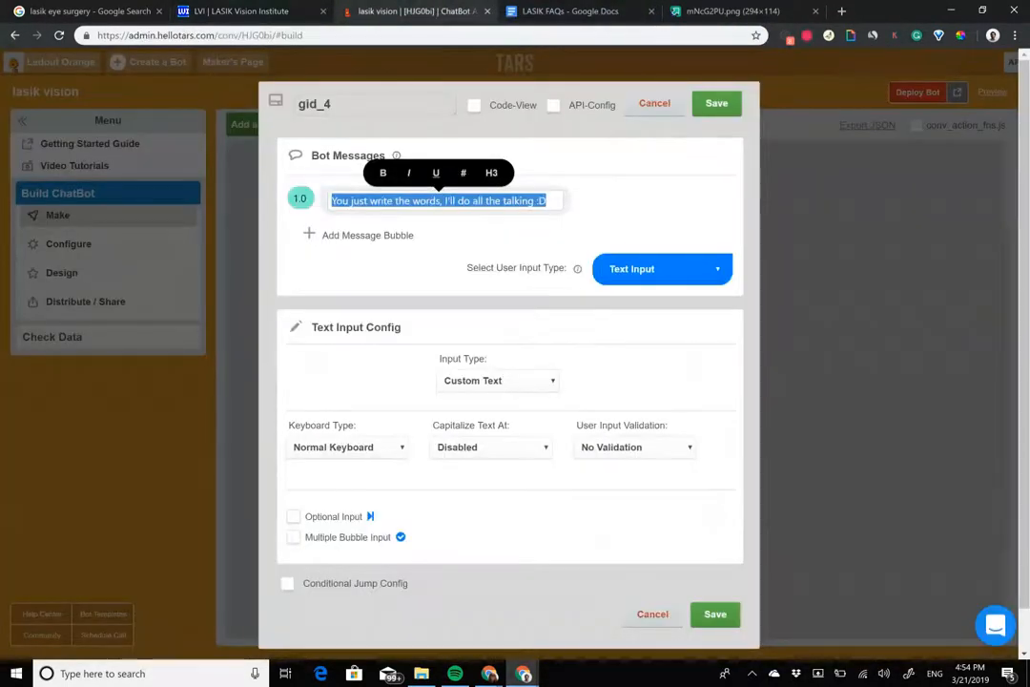
text(Got it!)
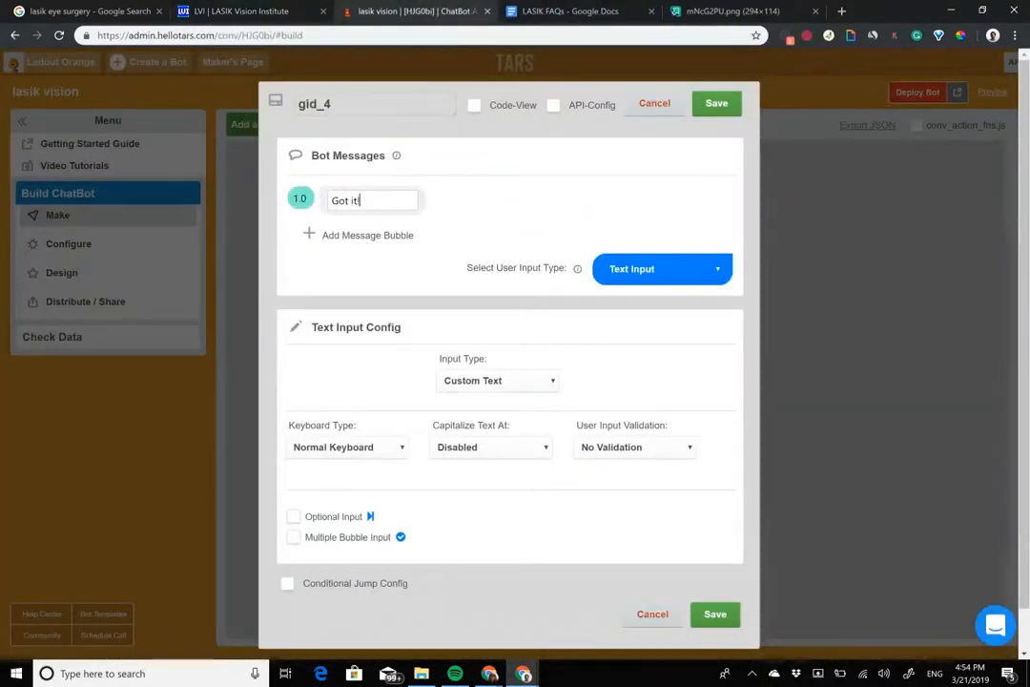
Step: Add a second message bubble to the fourth gambit reading "Which city do you live in?"
click(361, 235)
text(Which city do you live in?)
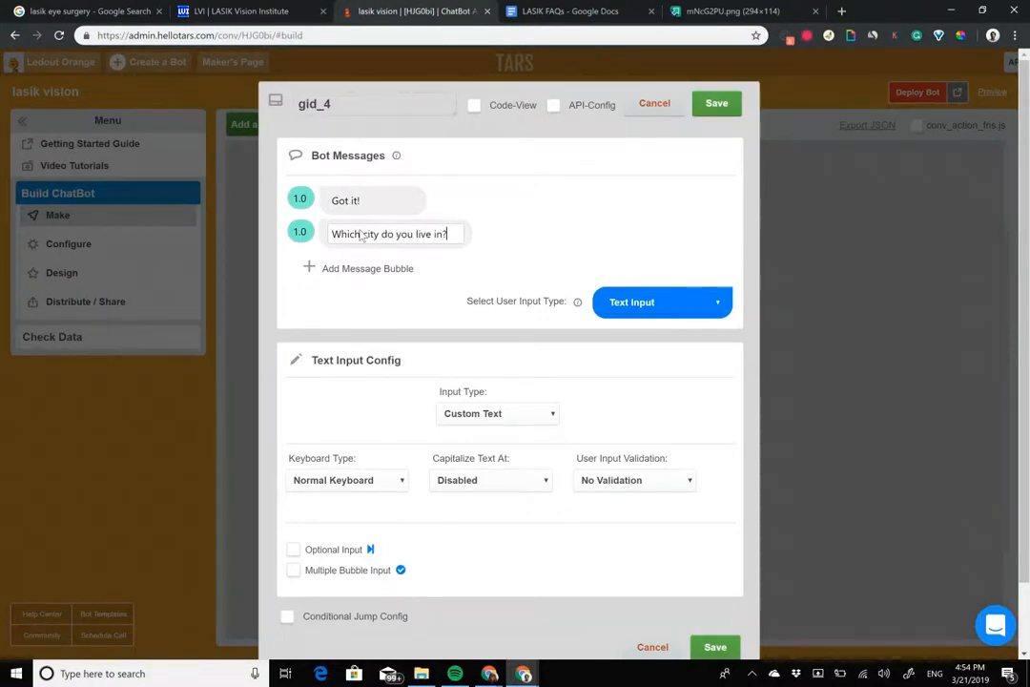
Step: Add a third message bubble reading "(I need to know which LASIK Vision institute is closest for you?" and set the last two bubbles' delays to 2.0
click(385, 269)
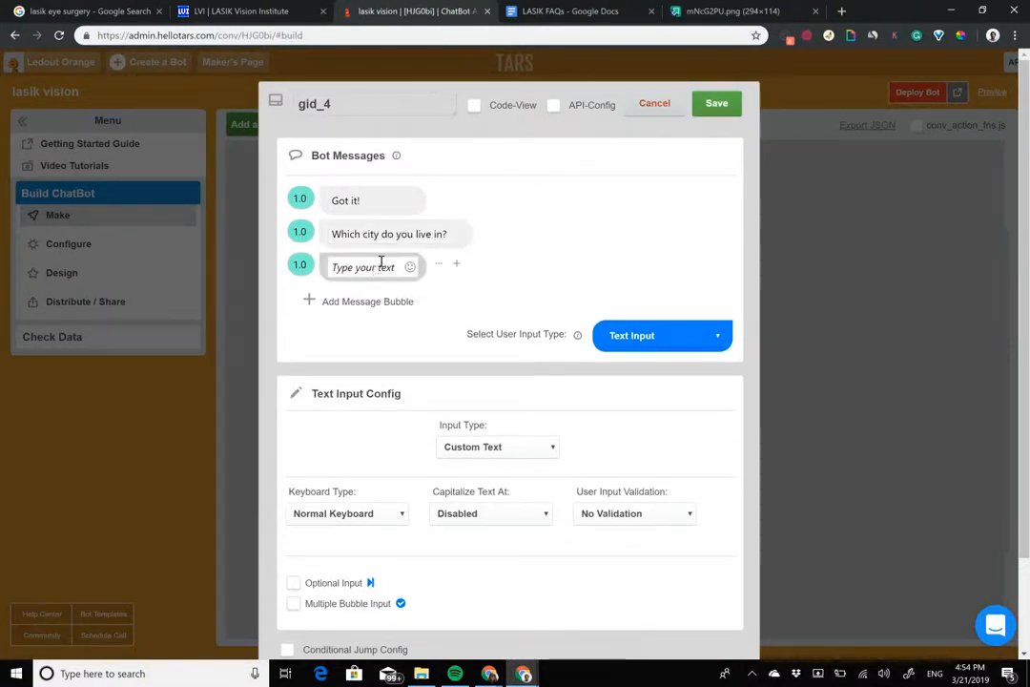
text((I need to know which)
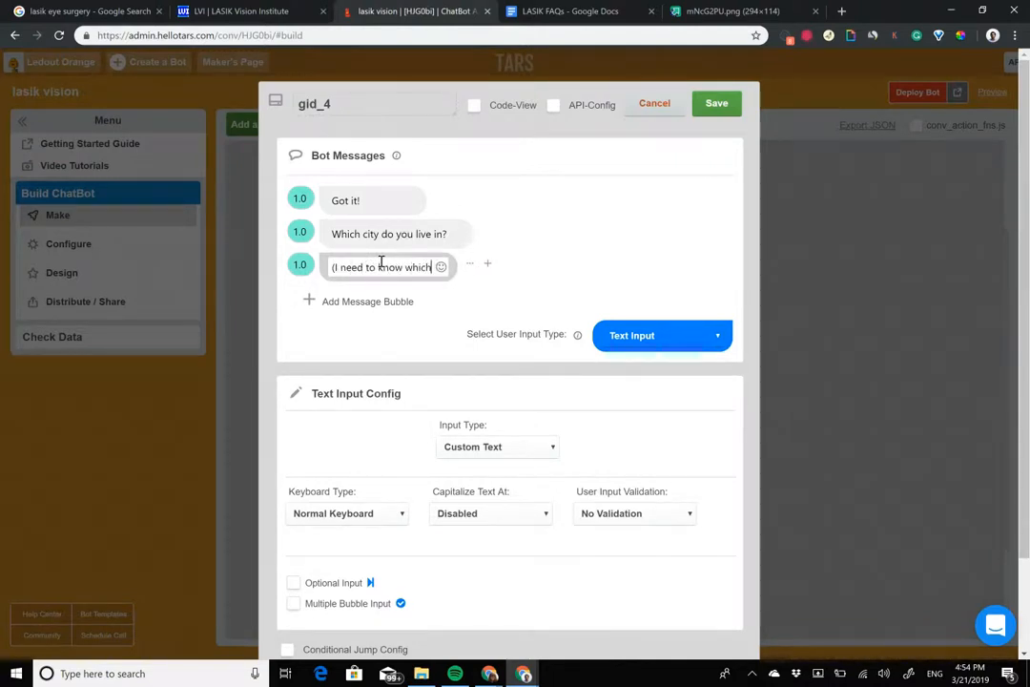
text( LASIK Vision institute is clos)
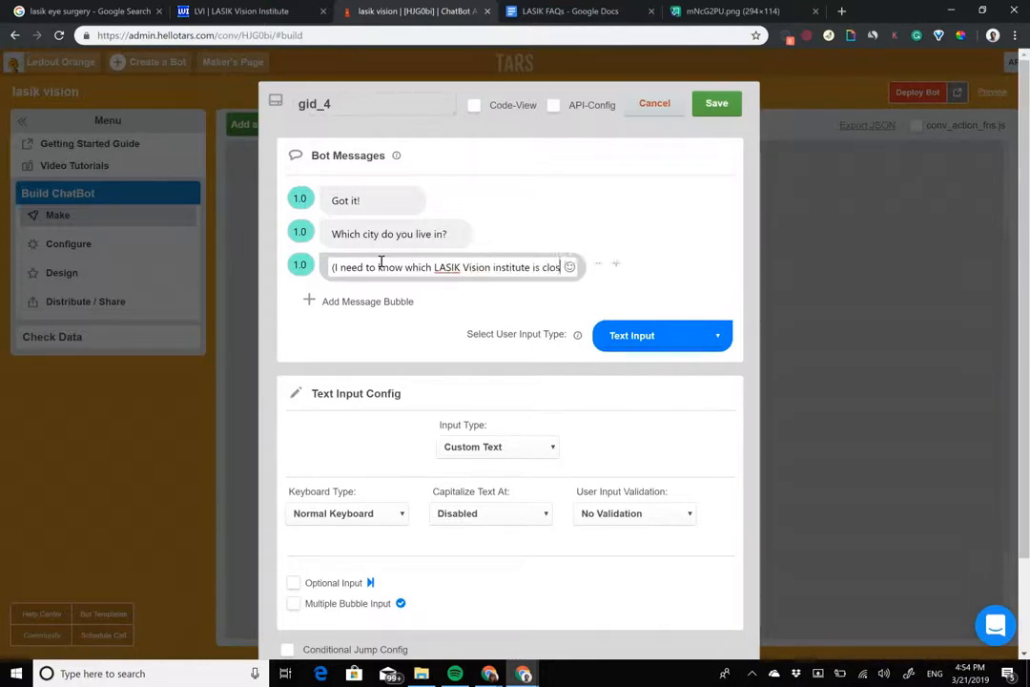
text(est for)
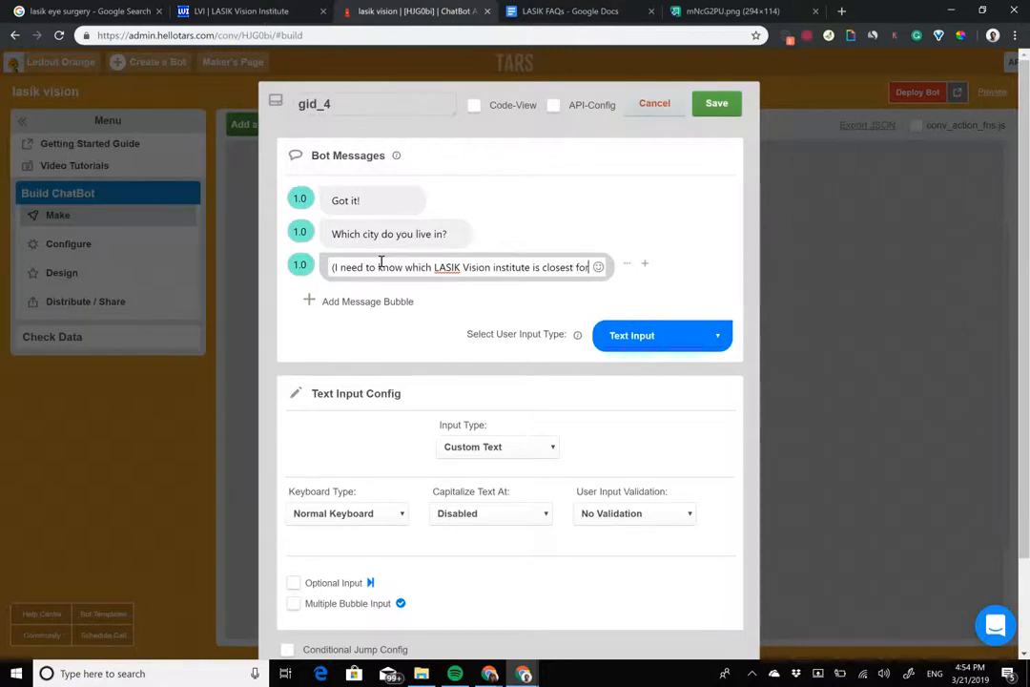
text( you)
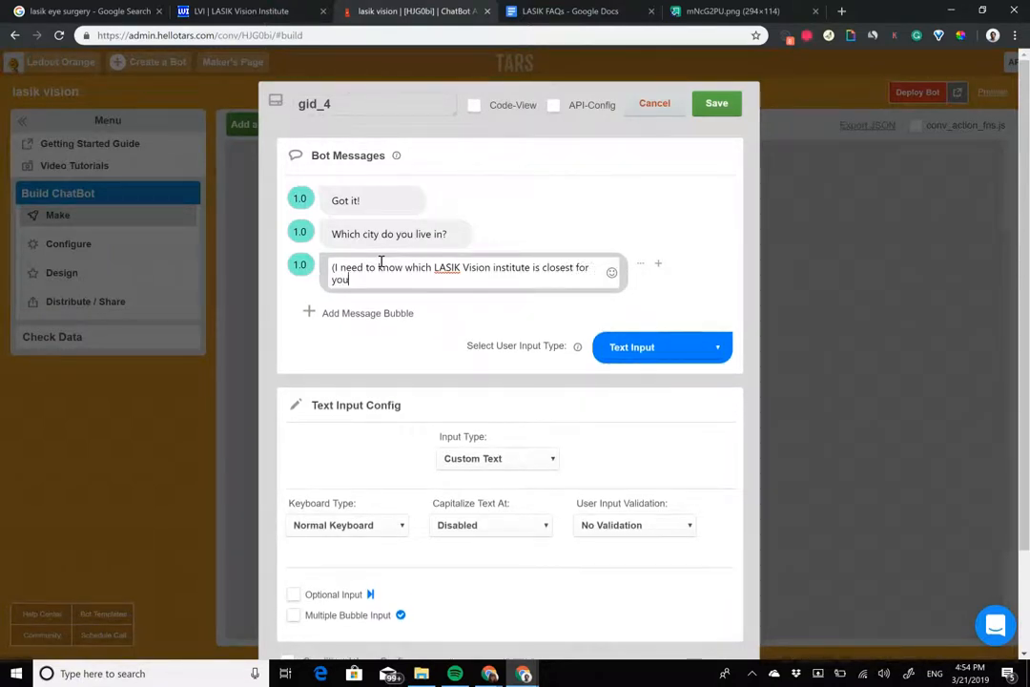
text(?)
click(298, 233)
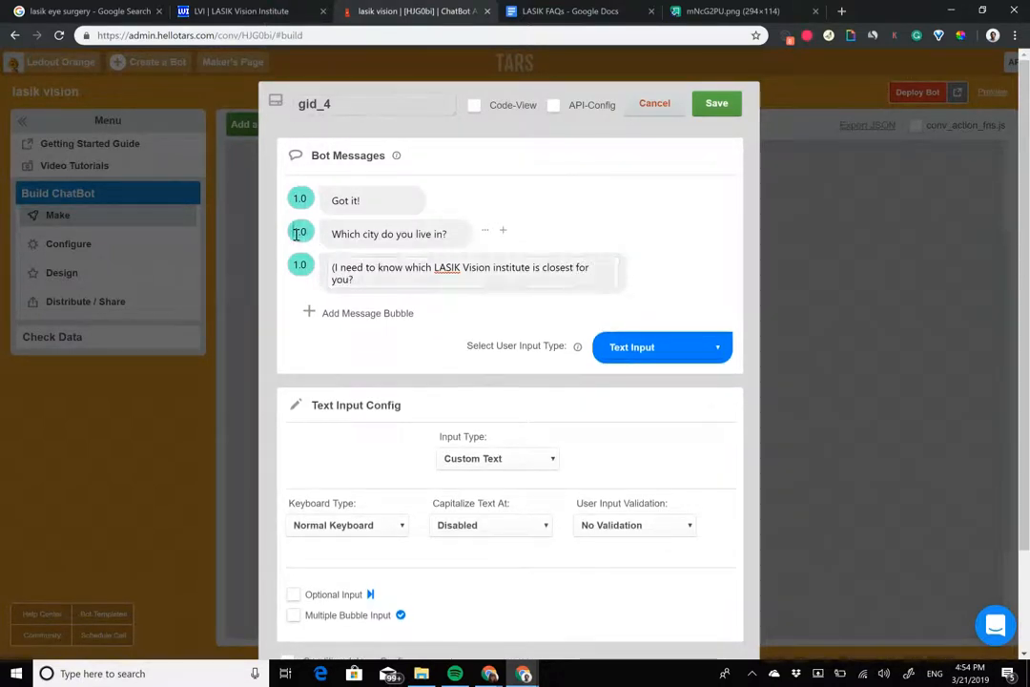
click(299, 233)
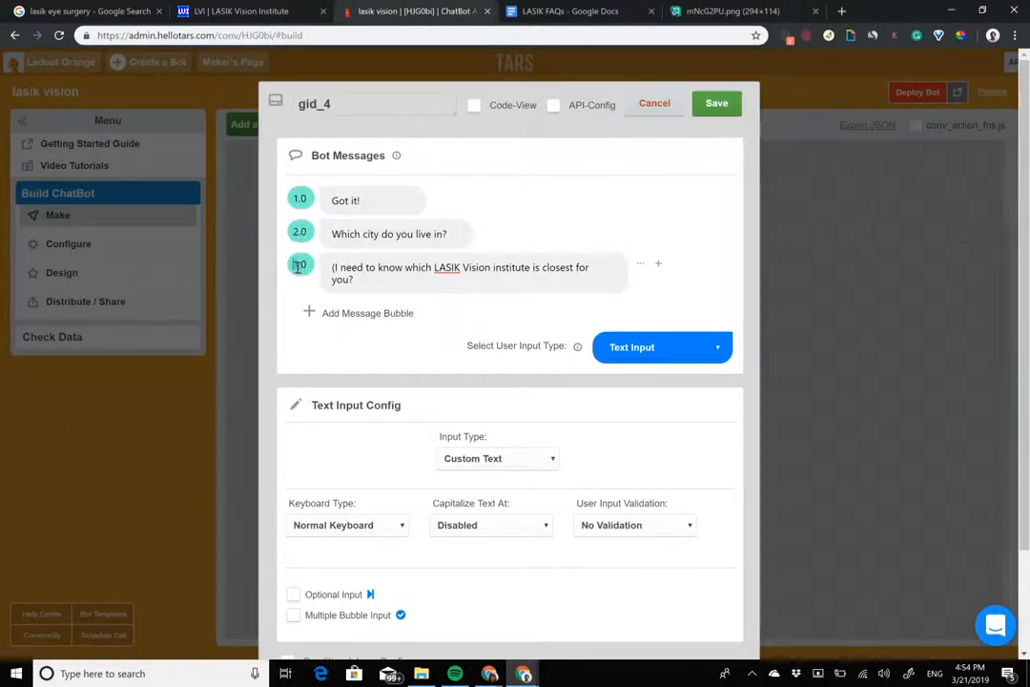
Step: Set the gambit's user input type to Auto-Suggestion with the options Los Angeles, Pasadena, San Diego and San Francisco
click(663, 348)
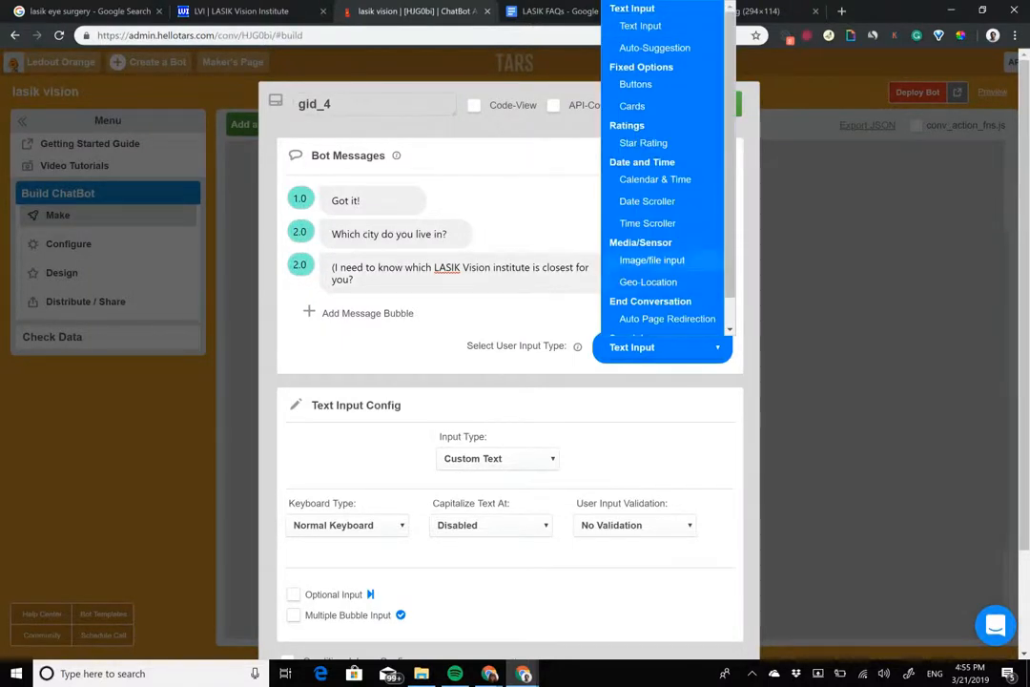
click(655, 48)
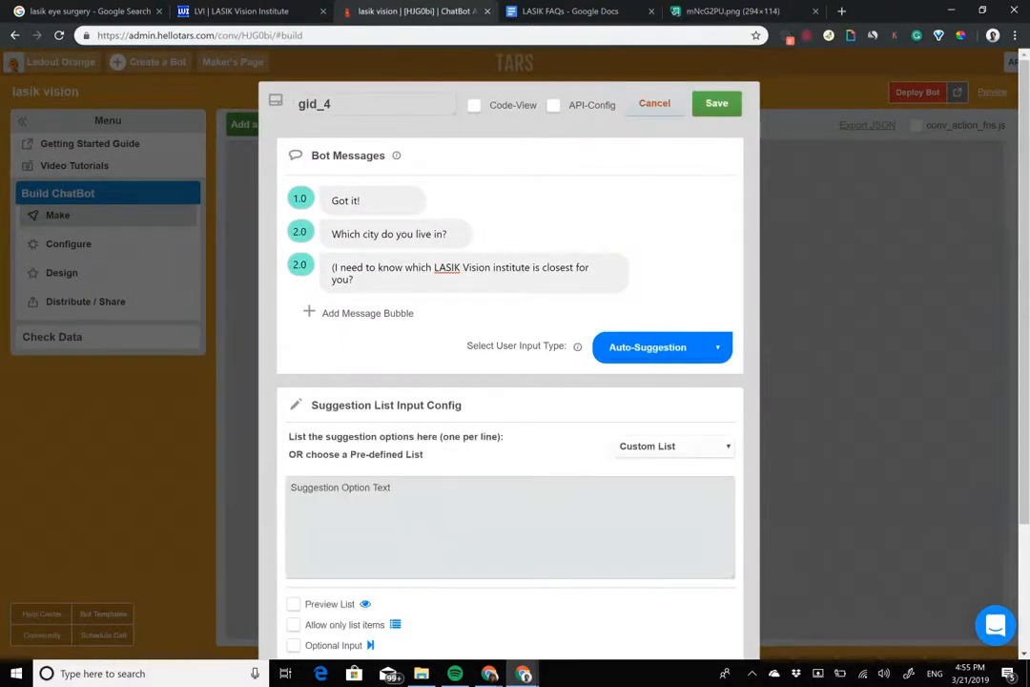
key(ctrl+a)
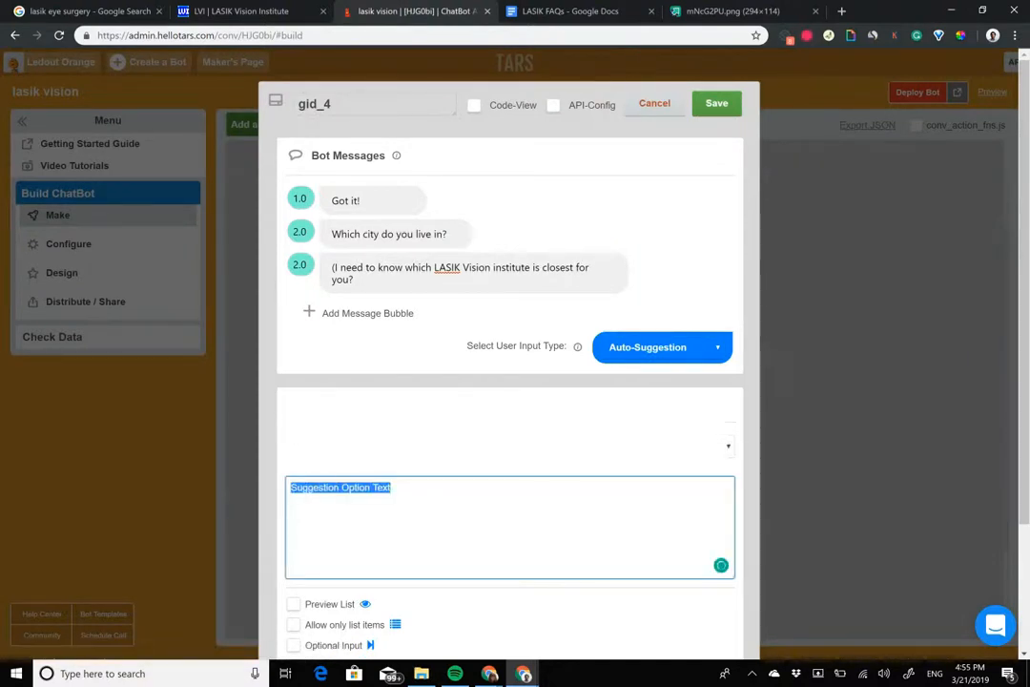
text(Los)
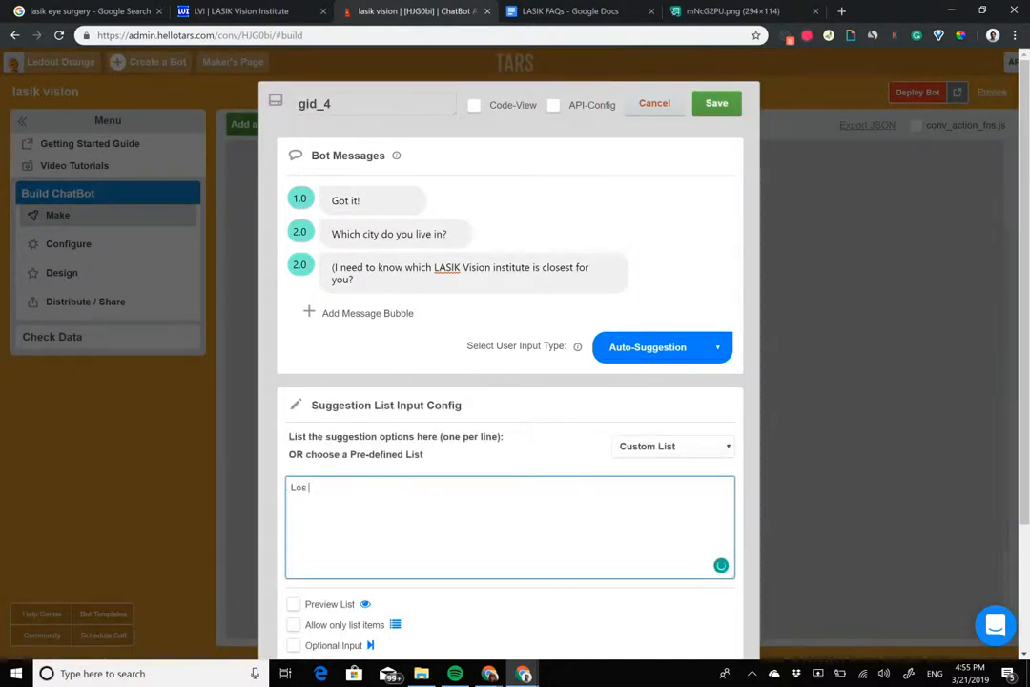
text( Angles)
key(BackSpace)
key(BackSpace)
key(BackSpace)
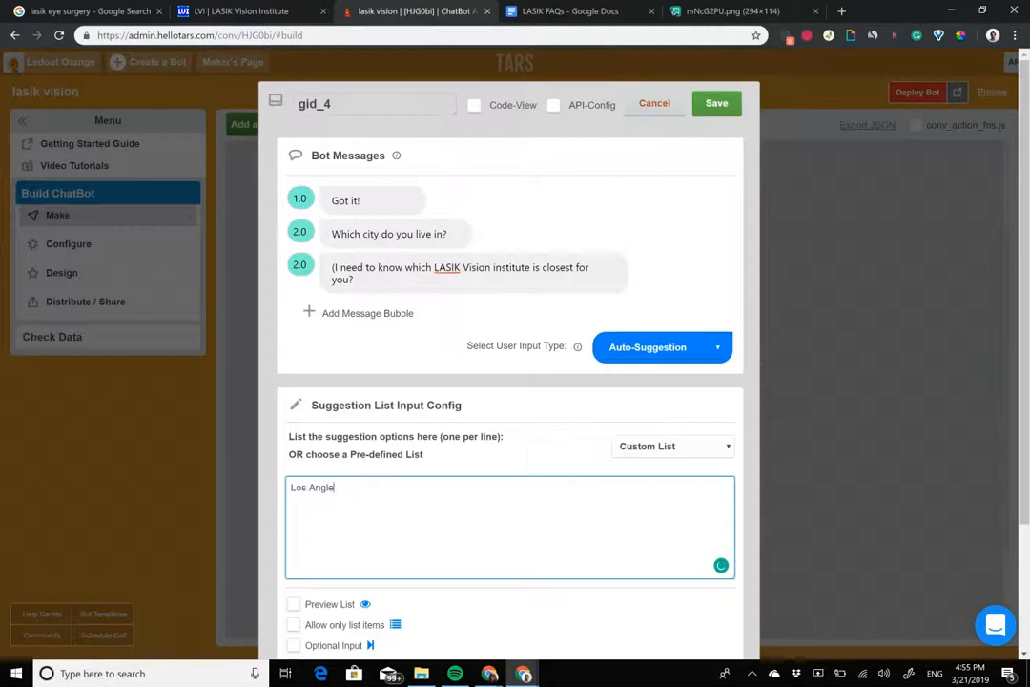
text(eles)
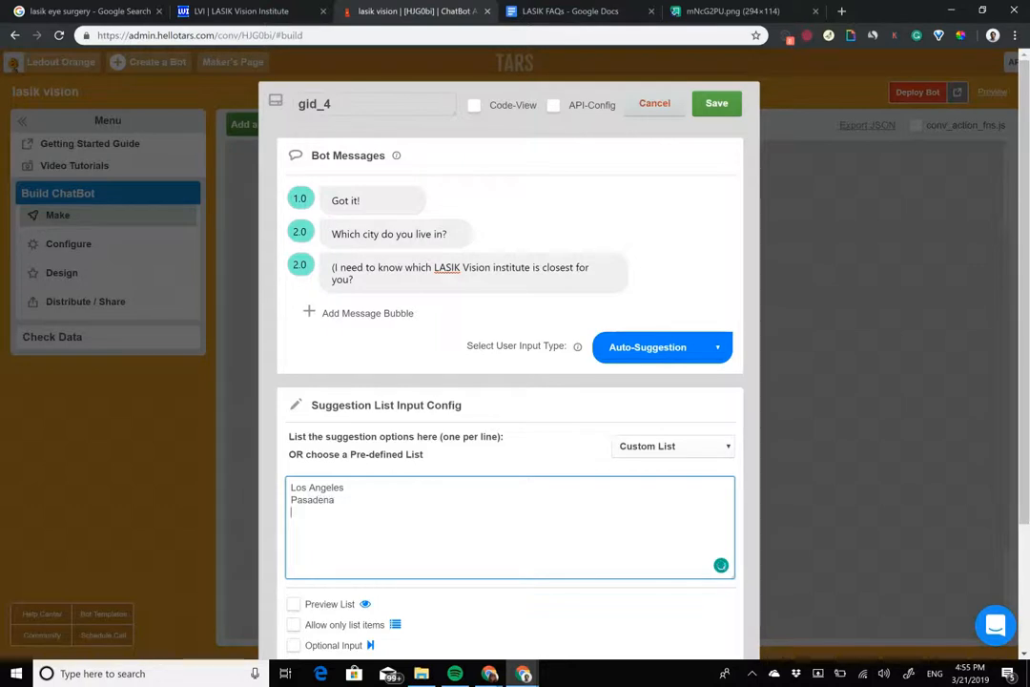
key(Return)
text(San Diego )
text(San )
text(Francisco)
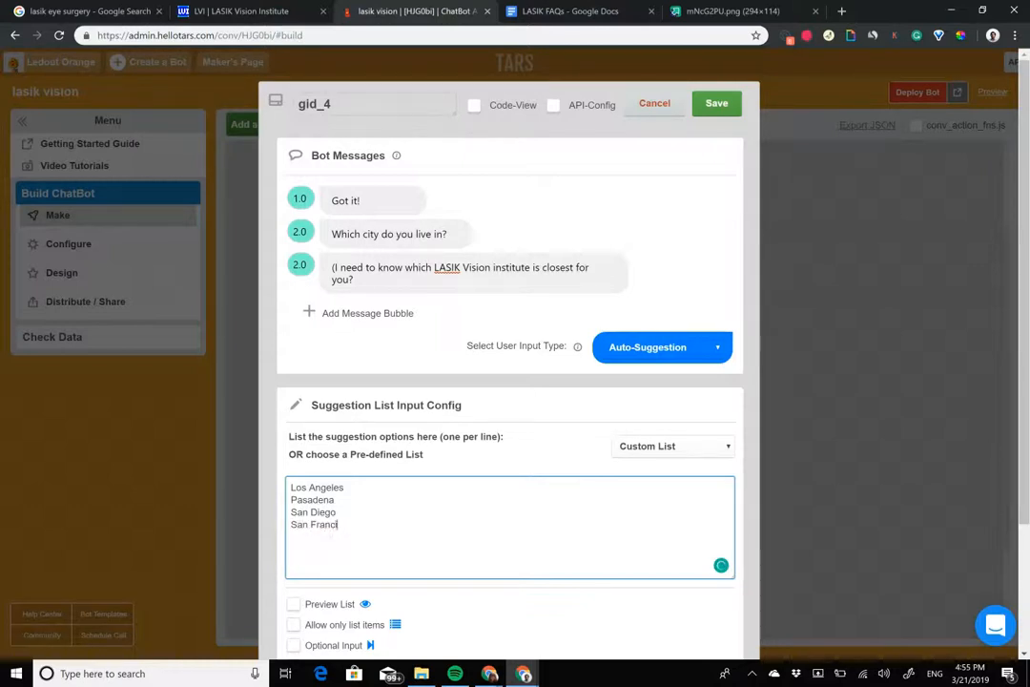
Step: Rename the fourth gambit as city, enable Preview List for its suggestions and save it
double_click(396, 103)
text(city)
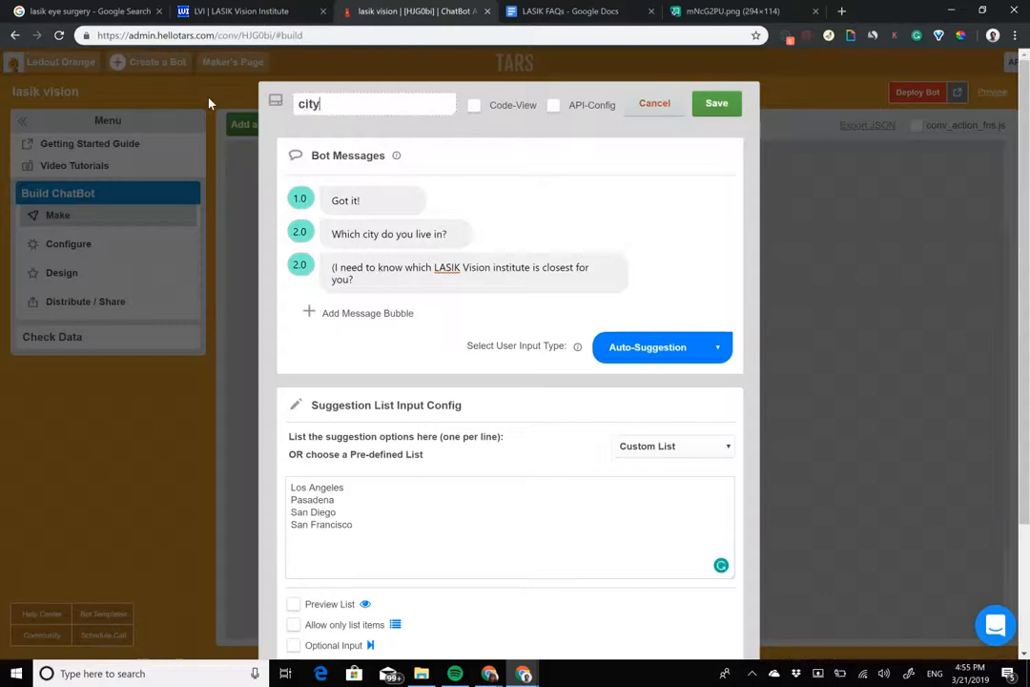
click(294, 514)
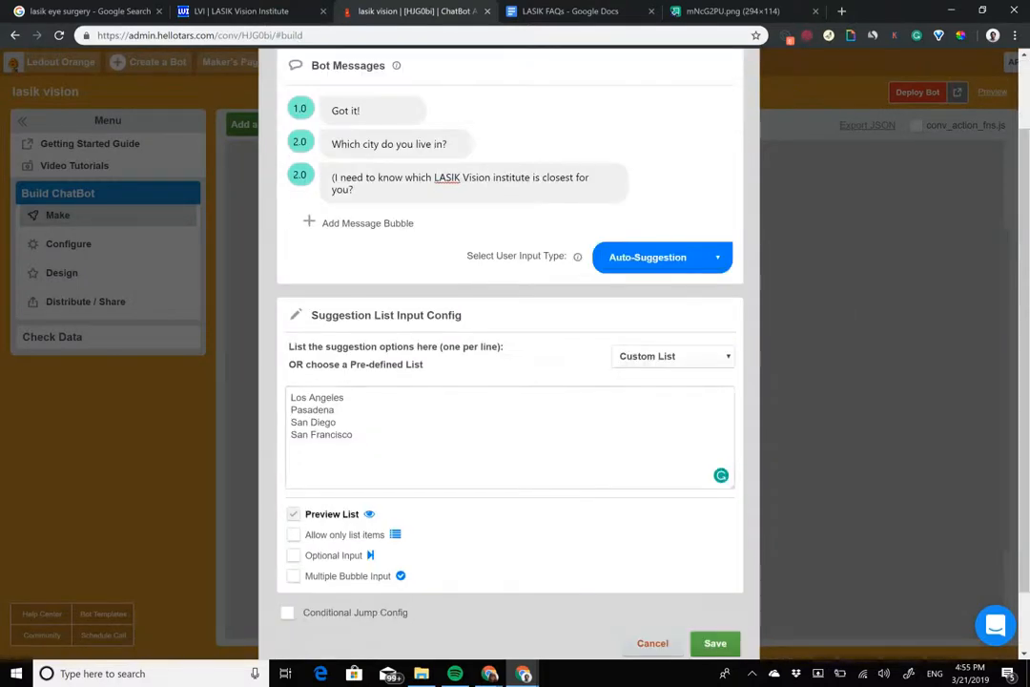
scroll(477, 152, up, 2)
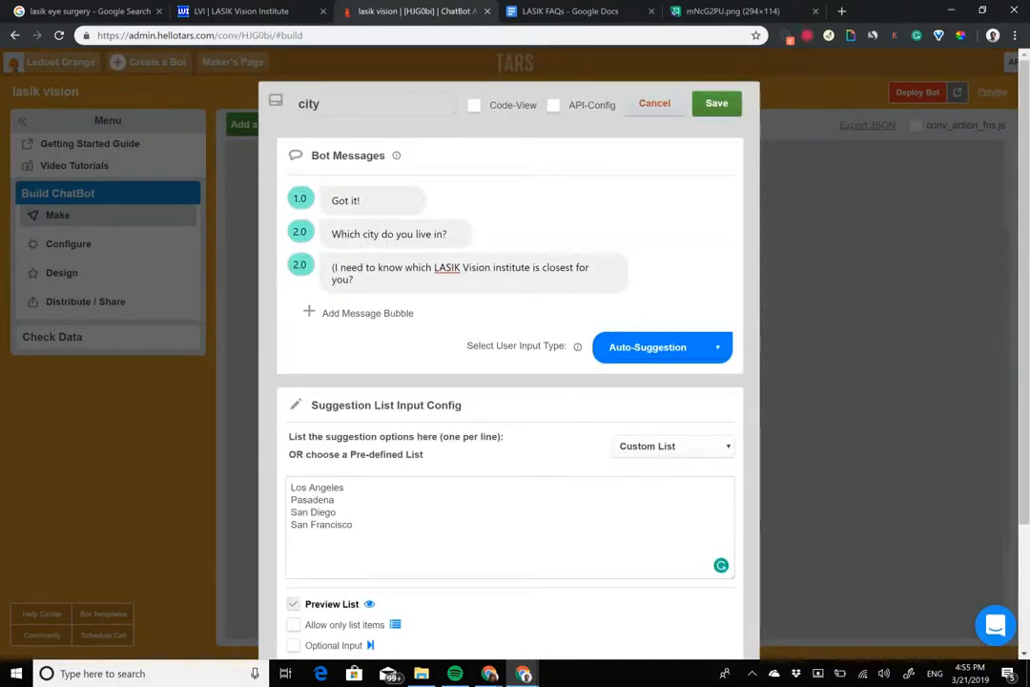
click(716, 103)
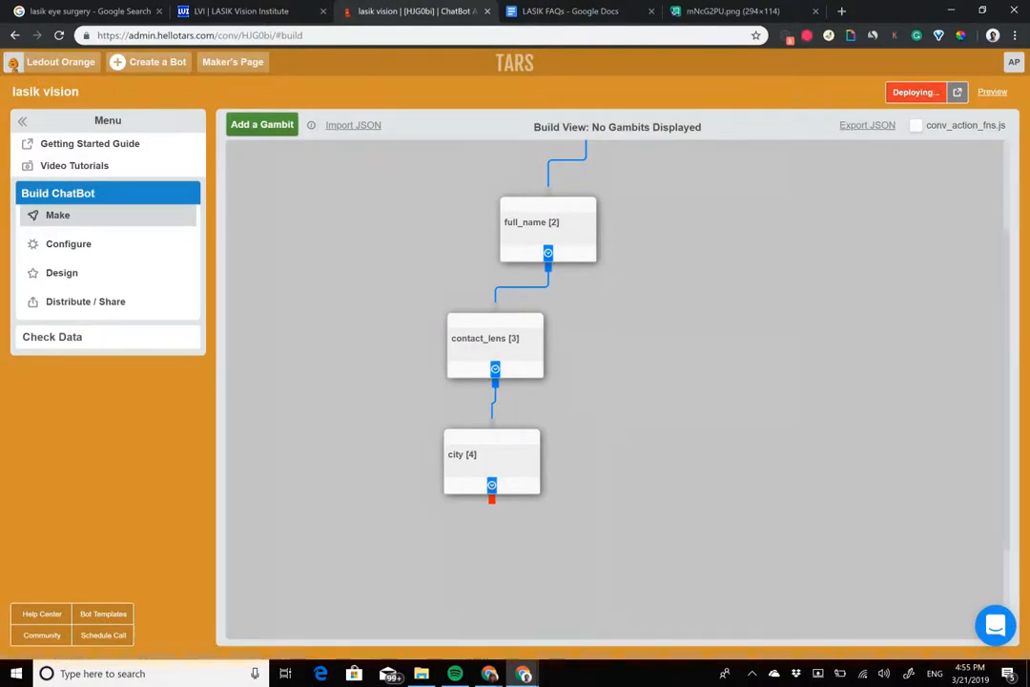
Step: Open the deployed chatbot and start it at the fourth gambit by ending its address with ?_startgid=4
click(960, 93)
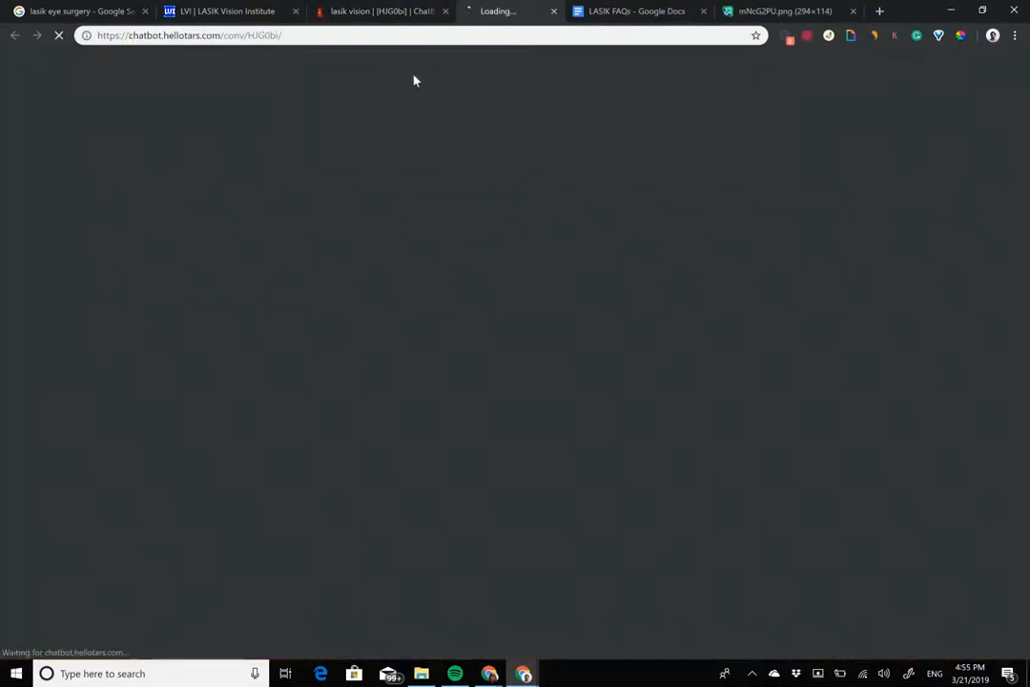
click(287, 35)
click(327, 33)
text(?_startgid=4)
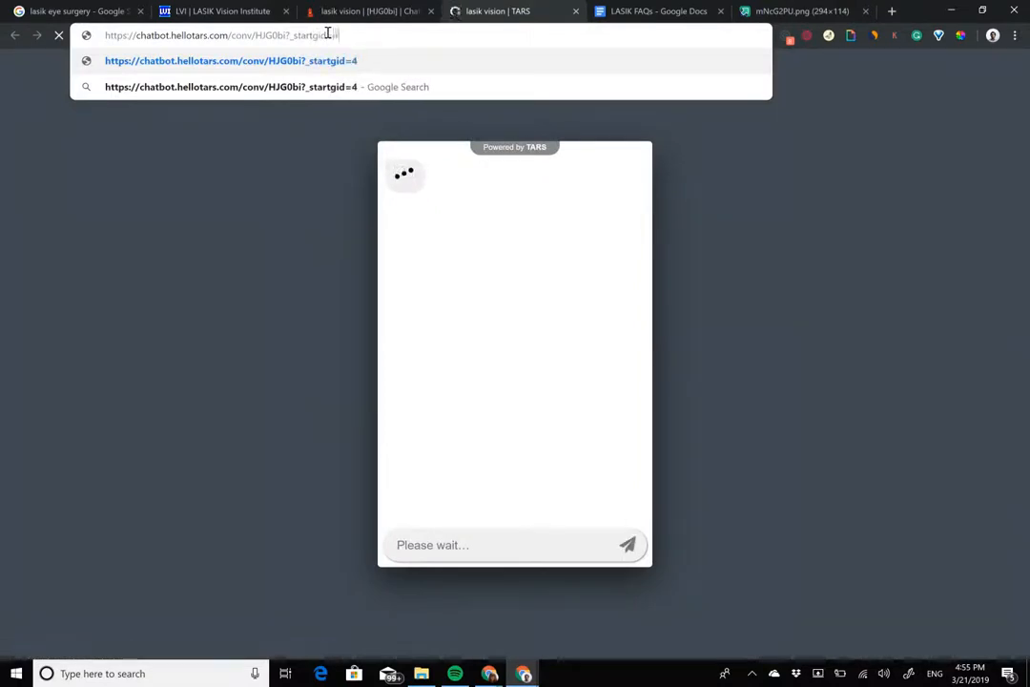
key(Return)
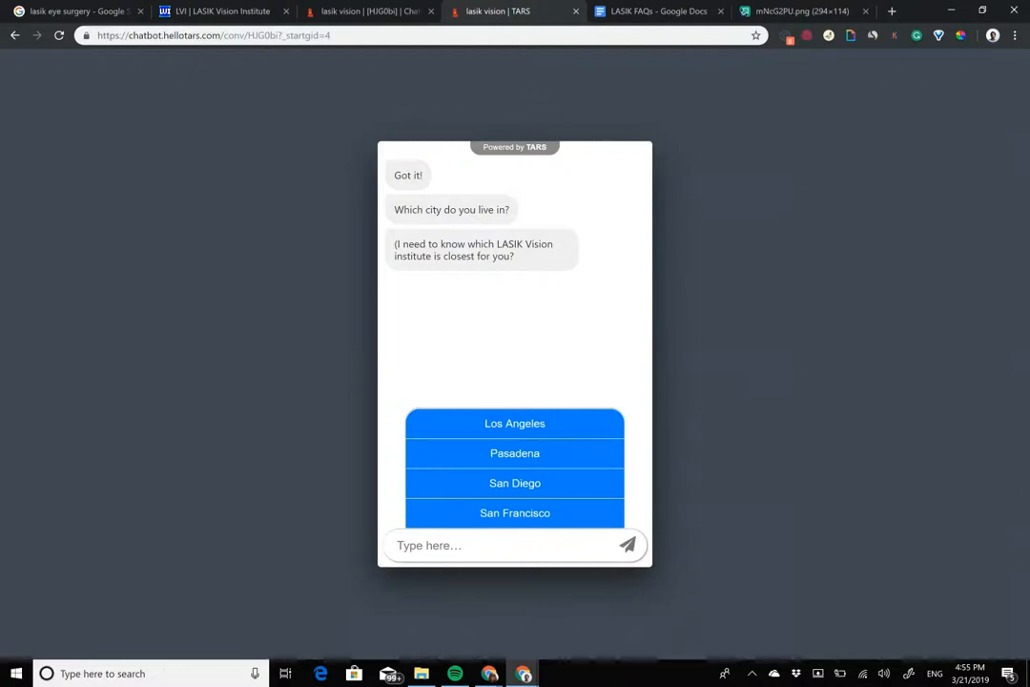
Step: Test the city suggestions in the chat with the partial entry "Los", then clear the entry
text(Los)
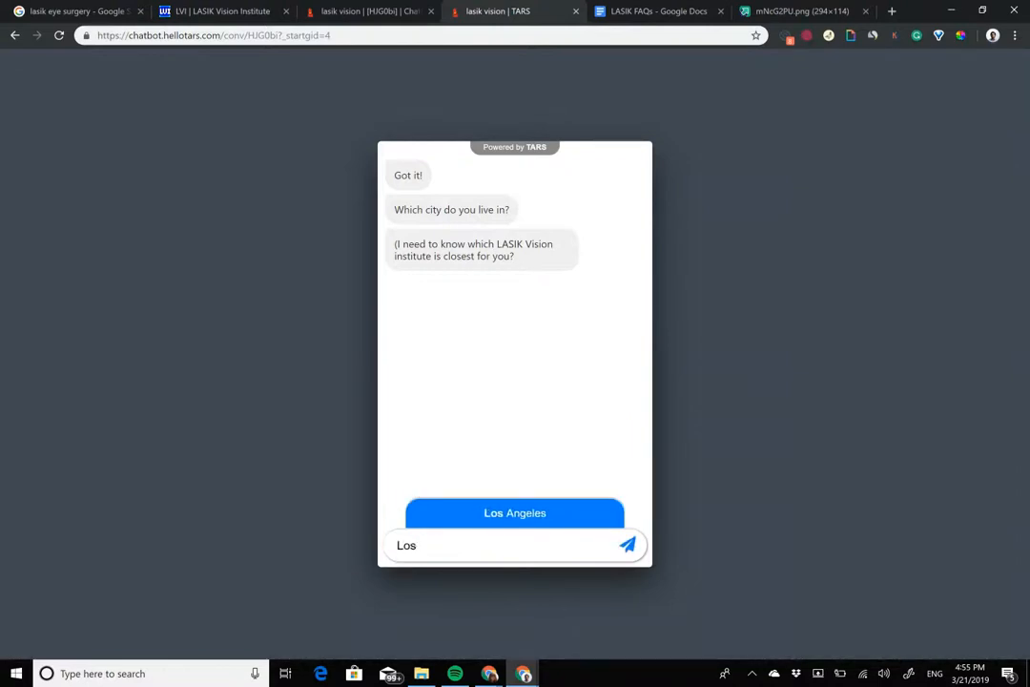
key(ctrl+a)
key(BackSpace)
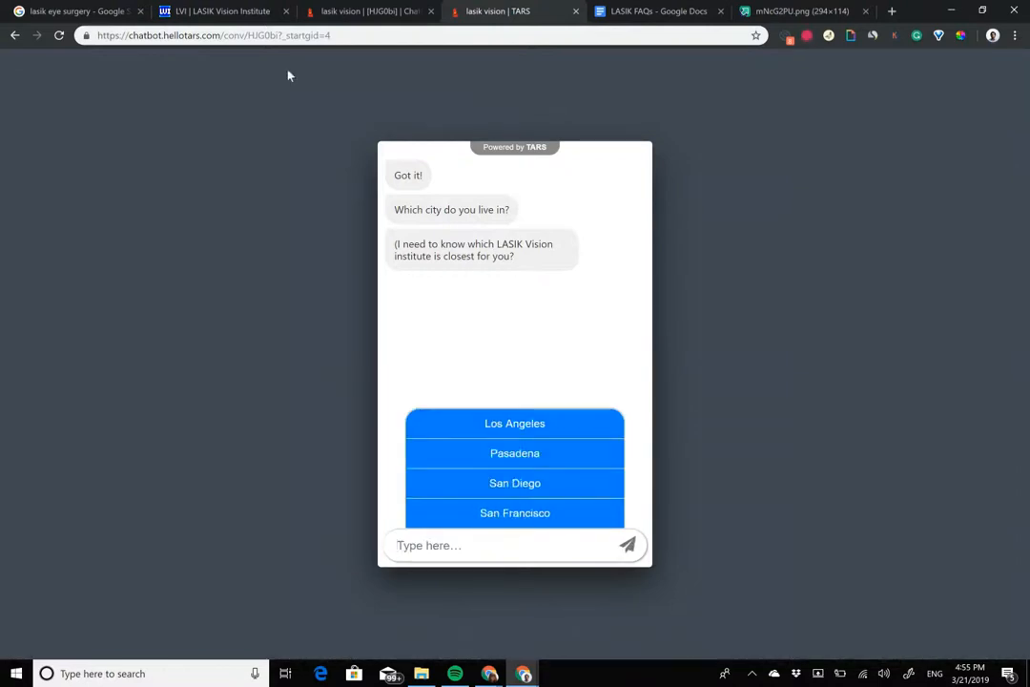
Step: Return to the bot builder, bold the word "city" in the city gambit's second message and save the gambit
click(378, 8)
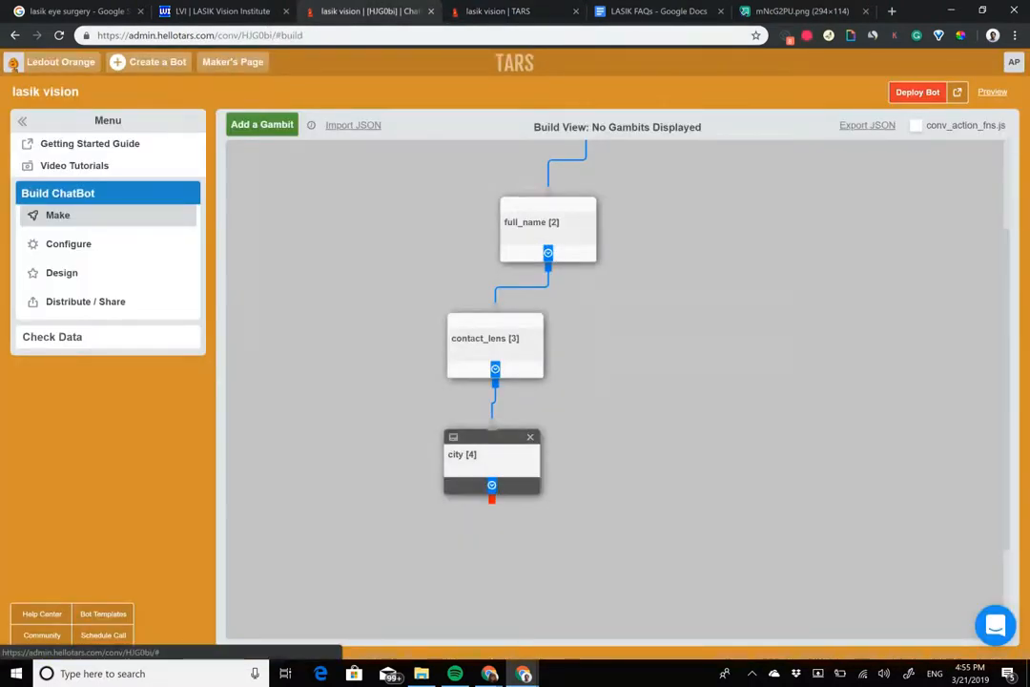
click(489, 460)
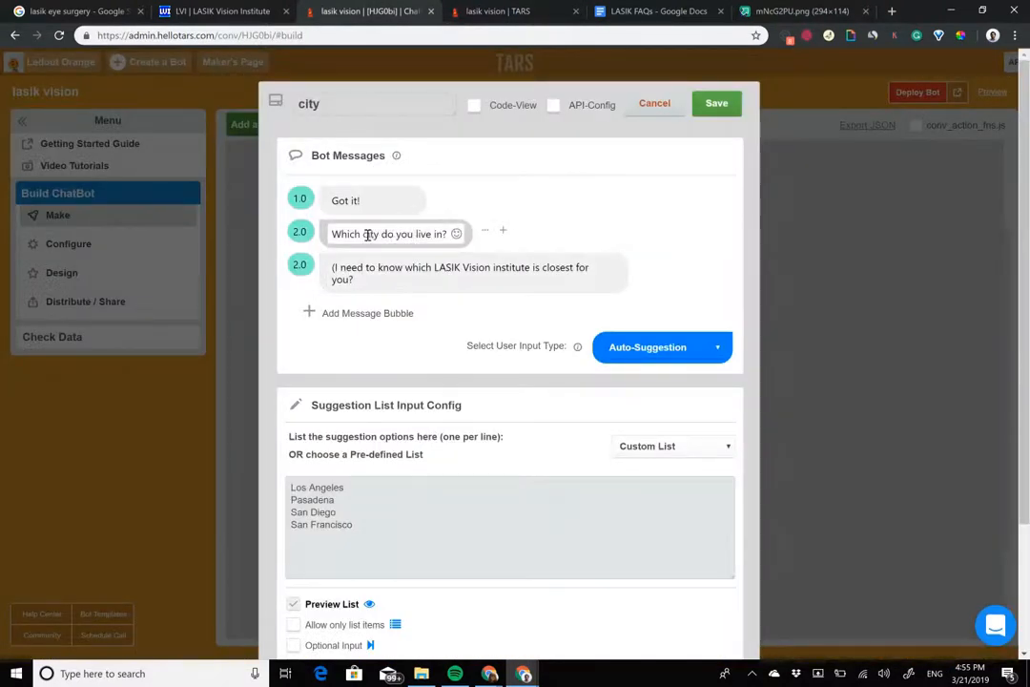
drag(372, 237, 380, 237)
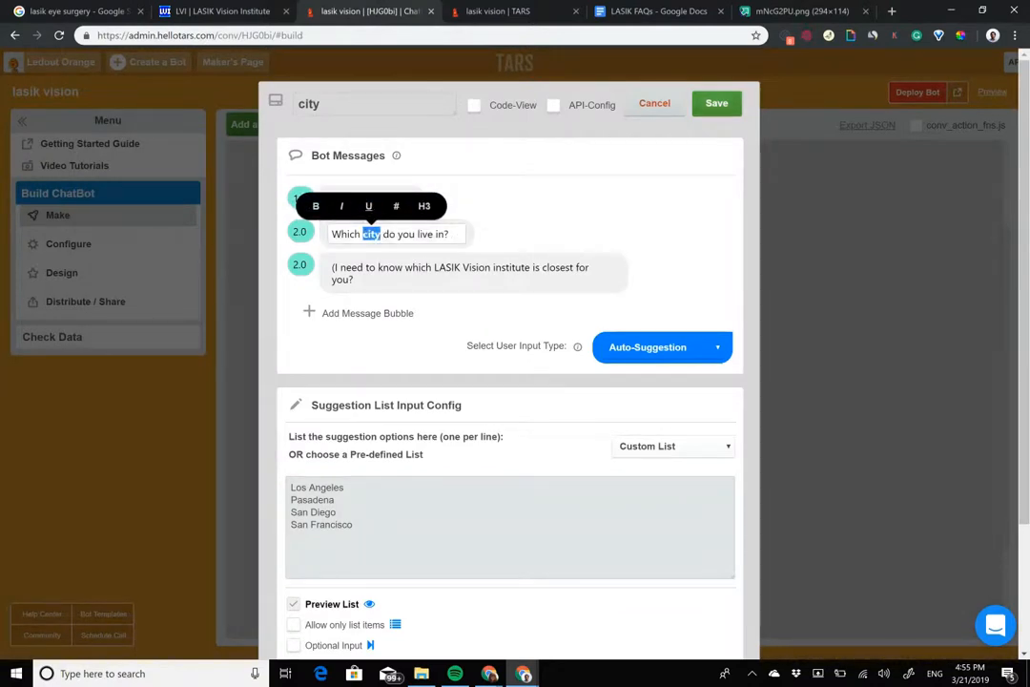
click(717, 103)
Step: Add a fifth gambit and connect it below the city gambit
drag(329, 235, 316, 136)
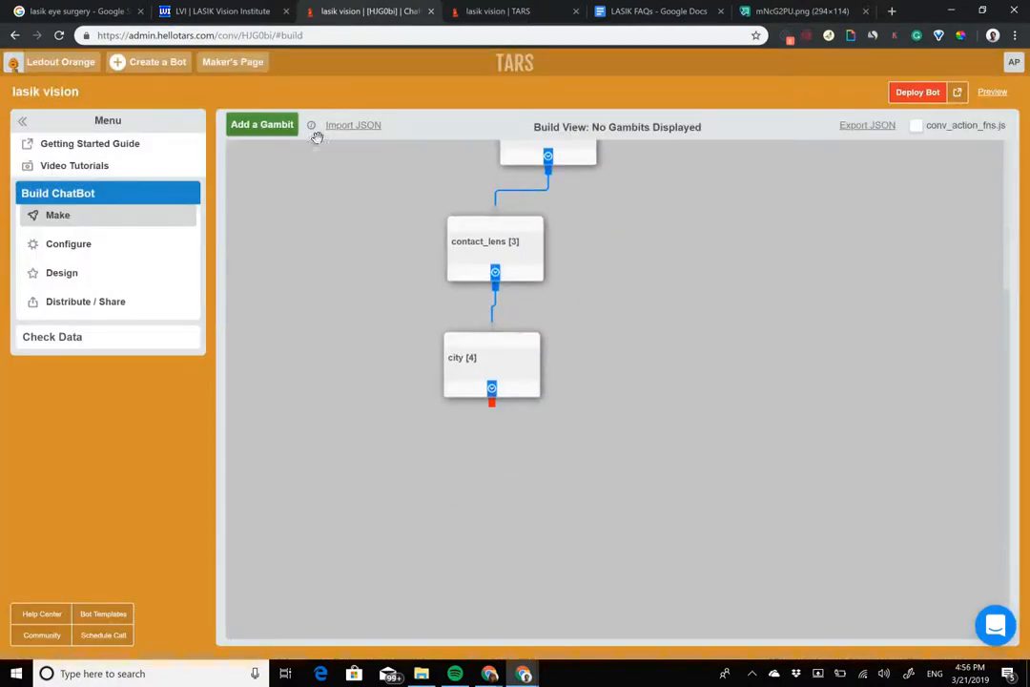
click(262, 125)
drag(301, 202, 487, 488)
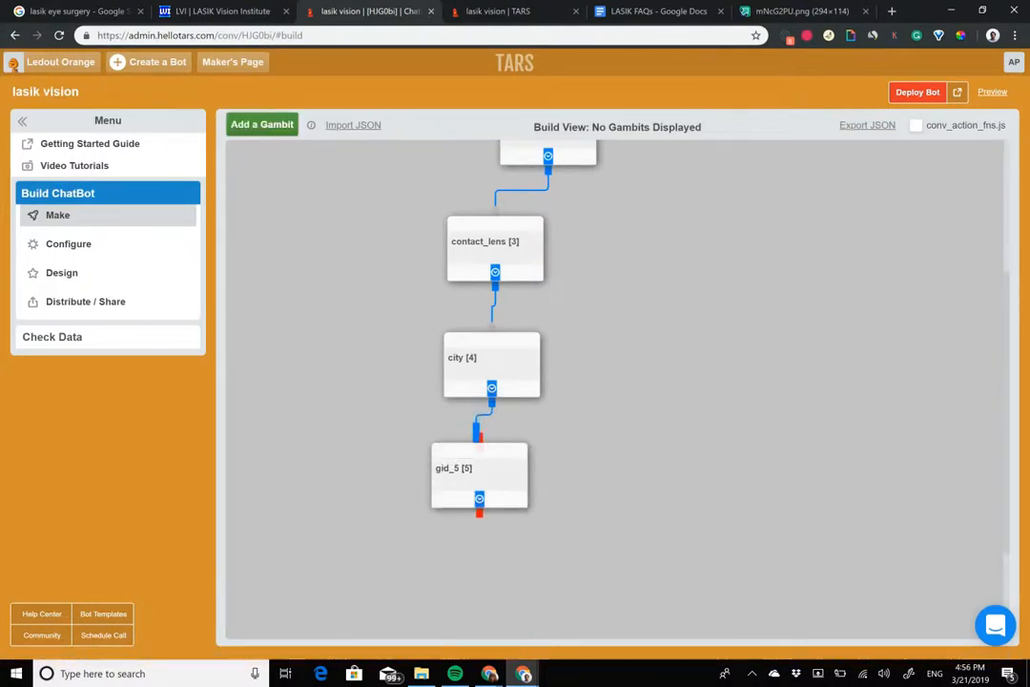
Step: Check the LASIK Vision Institute consultation form, then replace the fifth gambit's default message with "Alright! I think LASIK Vision Institute"
click(205, 10)
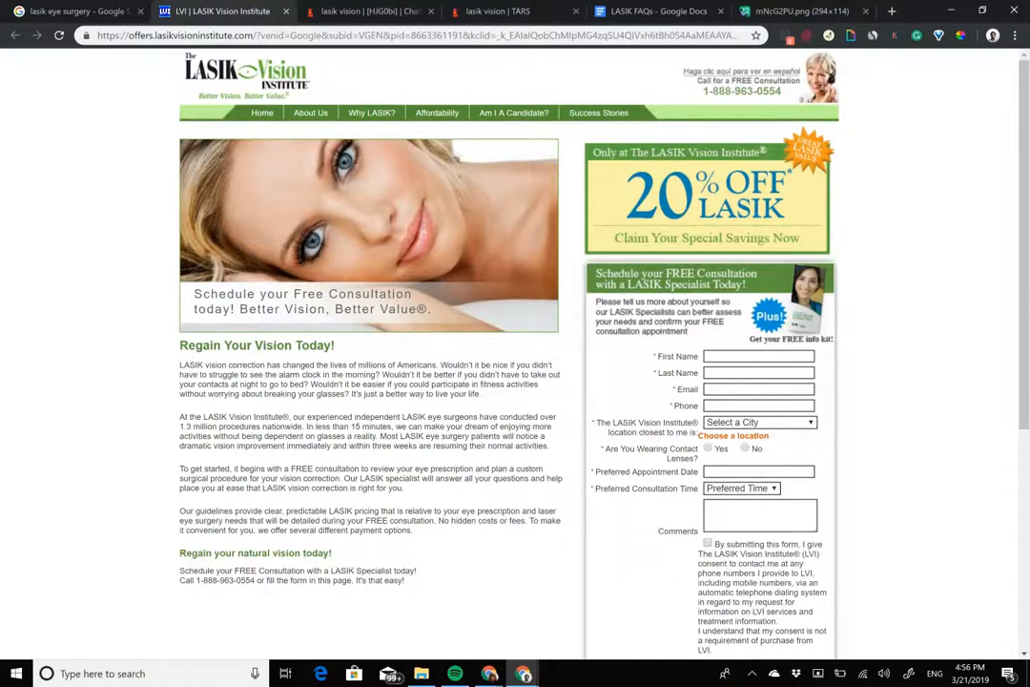
click(372, 10)
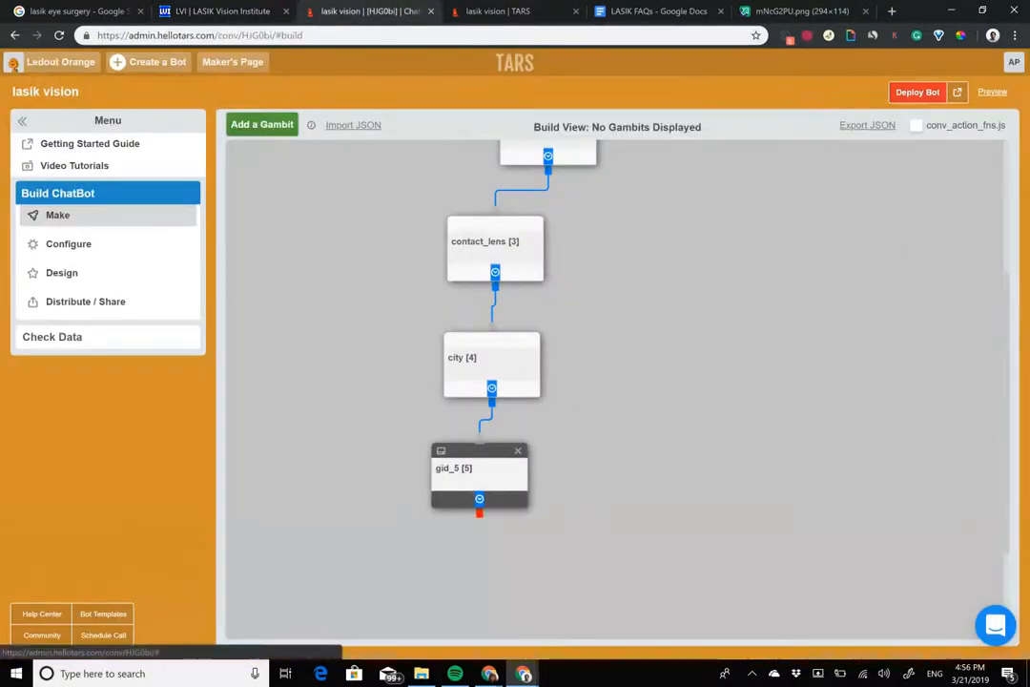
click(480, 477)
triple_click(380, 202)
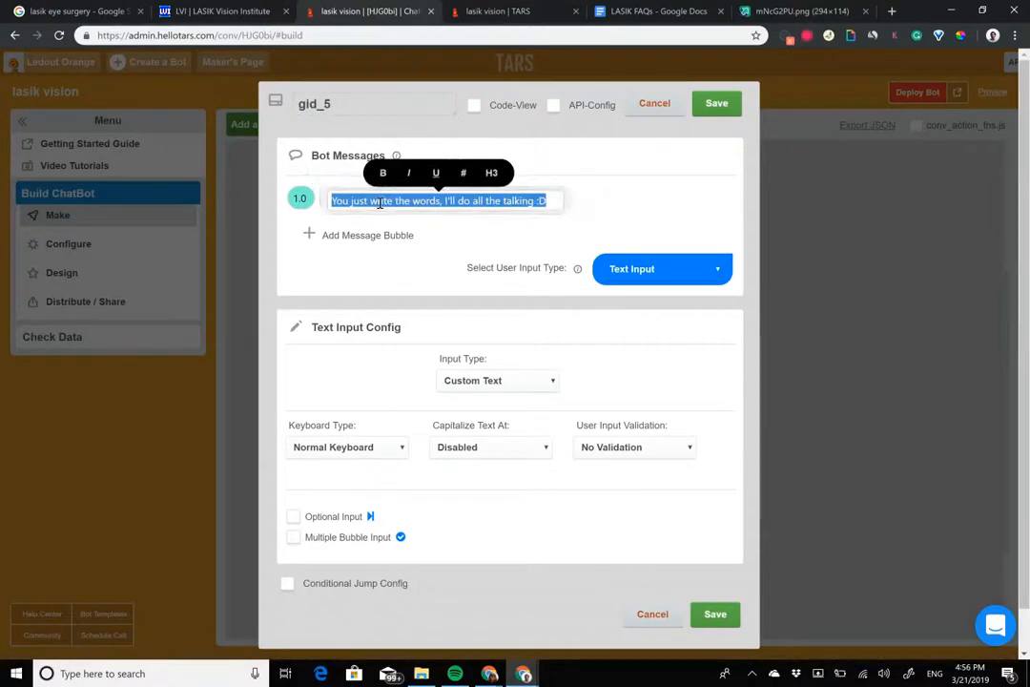
text(Alrigh)
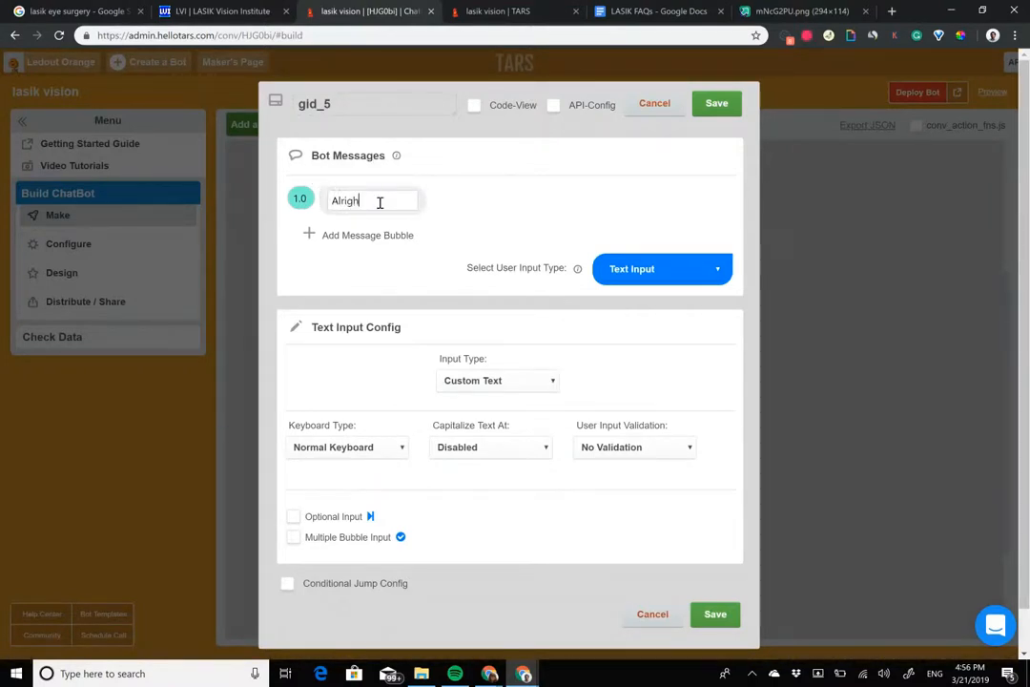
text(t! I think )
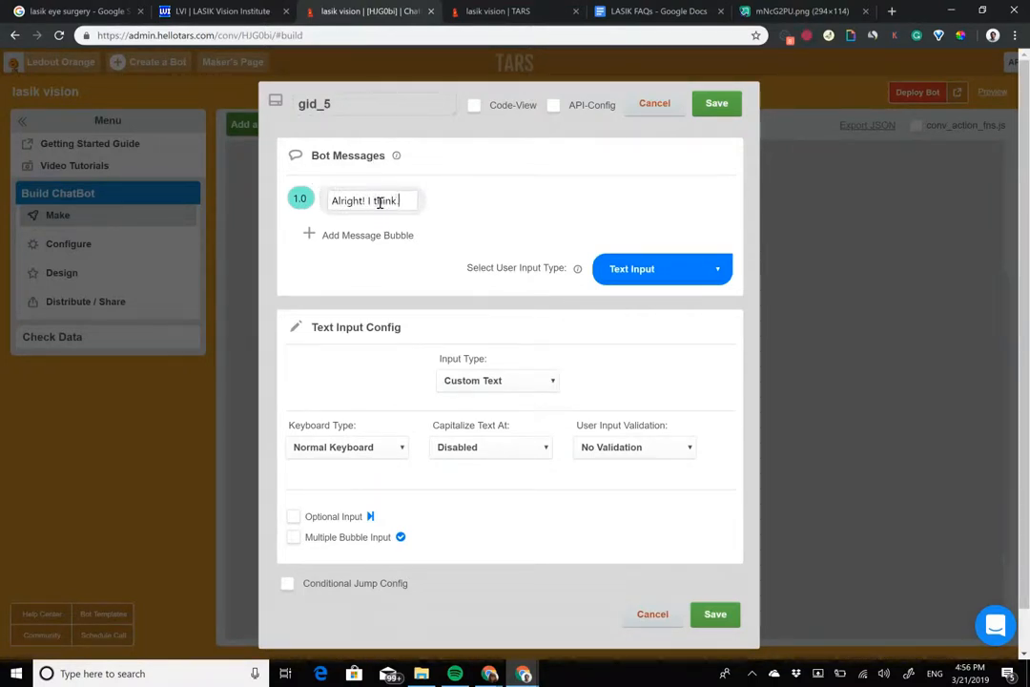
text(LASIK Vision INstiute)
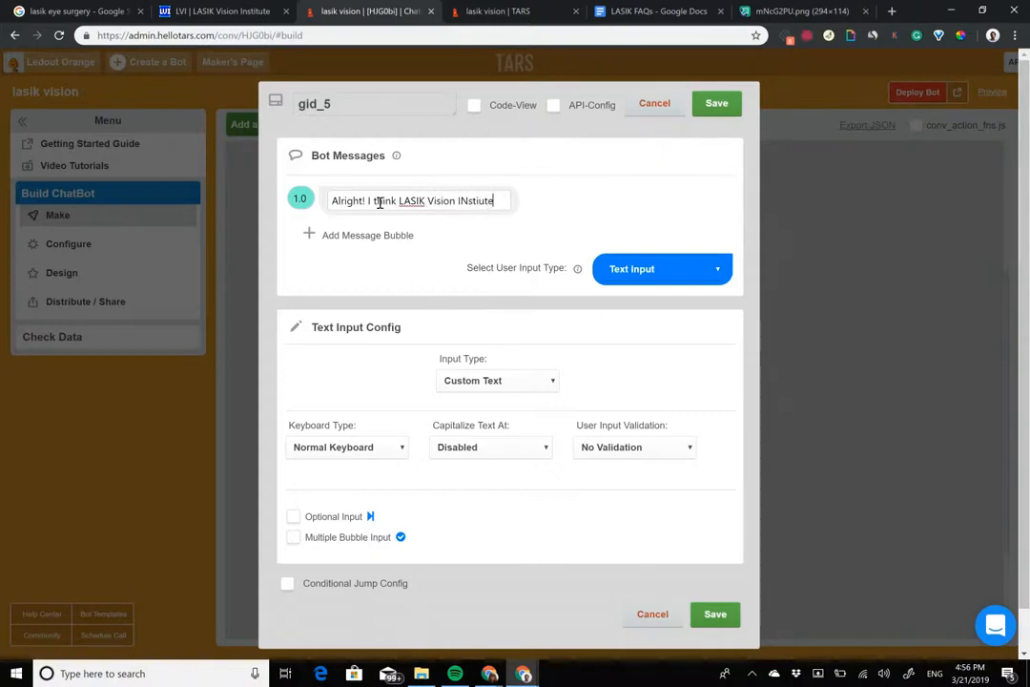
click(467, 201)
key(BackSpace)
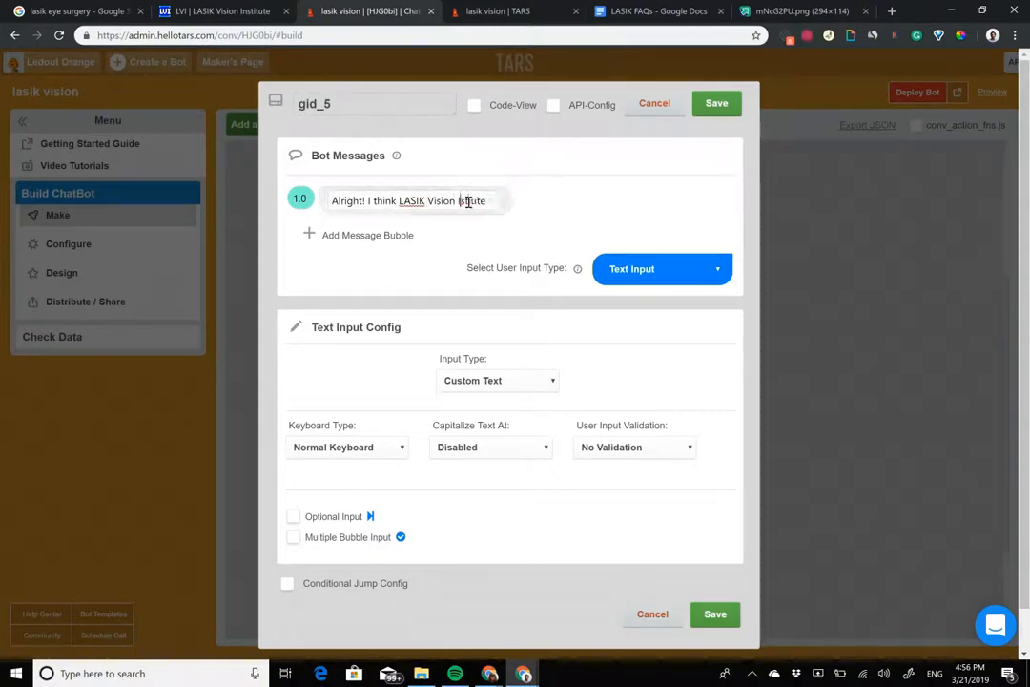
text(n)
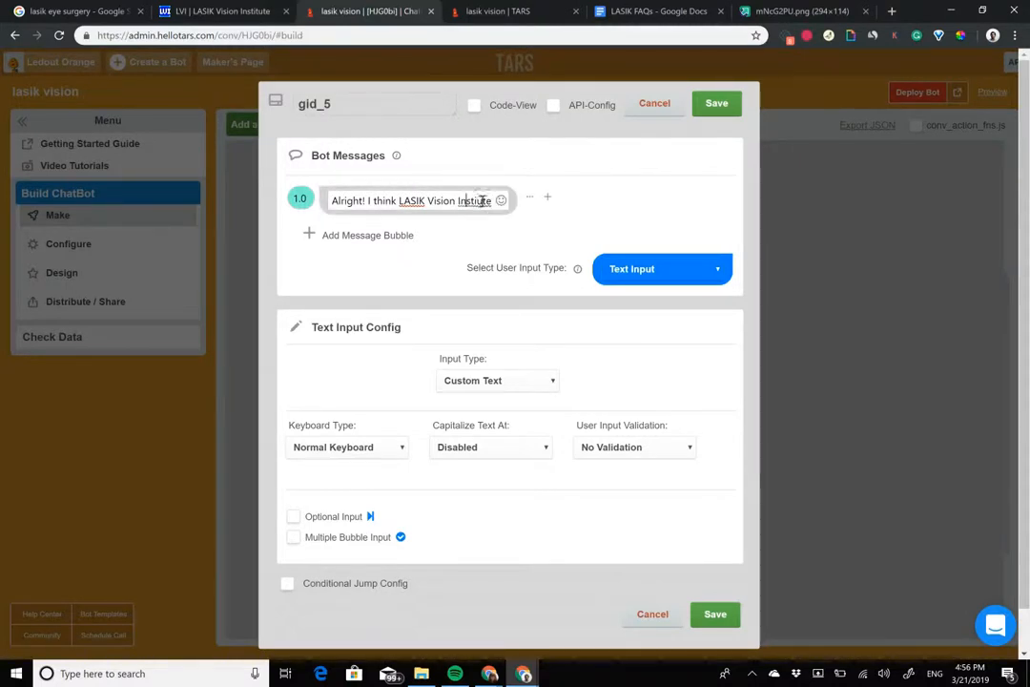
click(480, 201)
text(te)
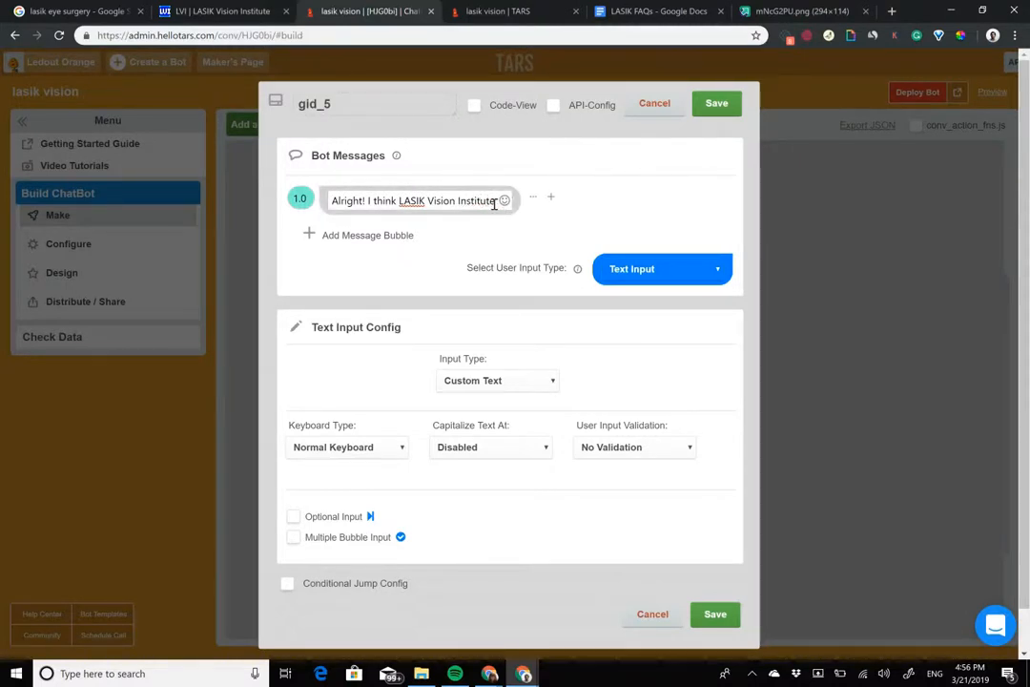
text({{)
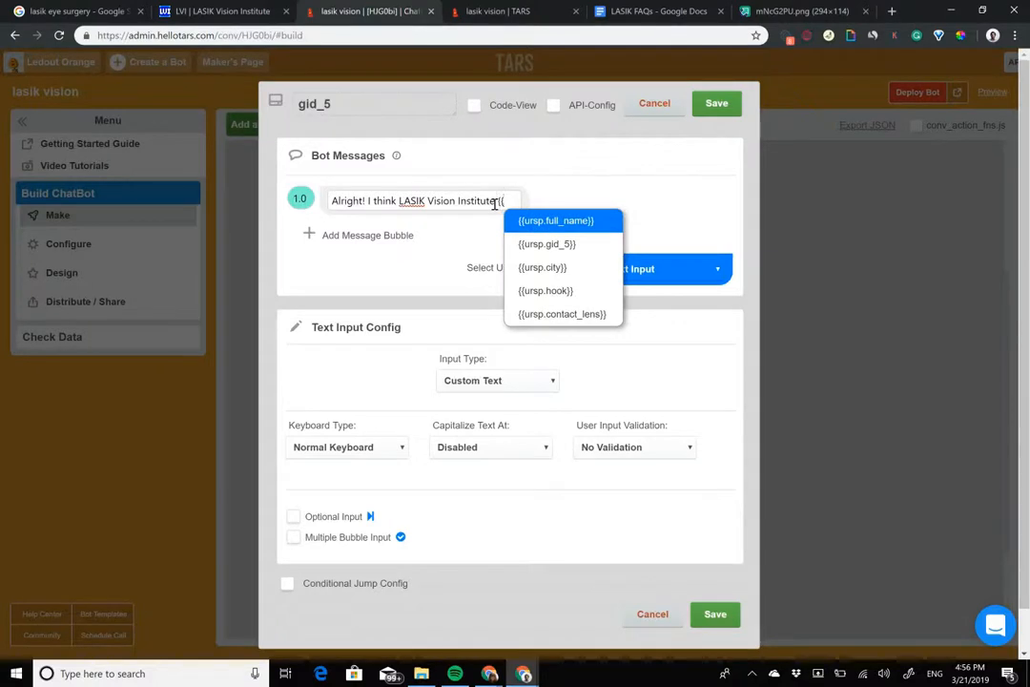
Step: Append the {{ursp.city}} variable to the message, bold "LASIK Vision Institute {{ursp.city}}" and finish the sentence with "is closest for you"
key(Down)
key(Down)
key(Return)
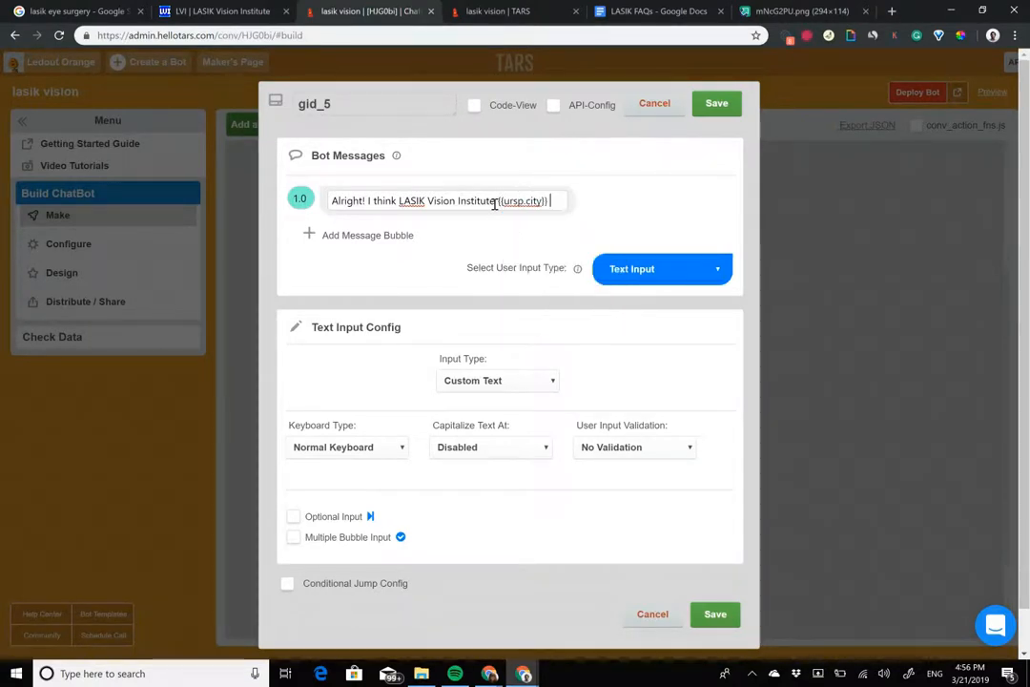
drag(399, 200, 550, 201)
key(ctrl+b)
key(Right)
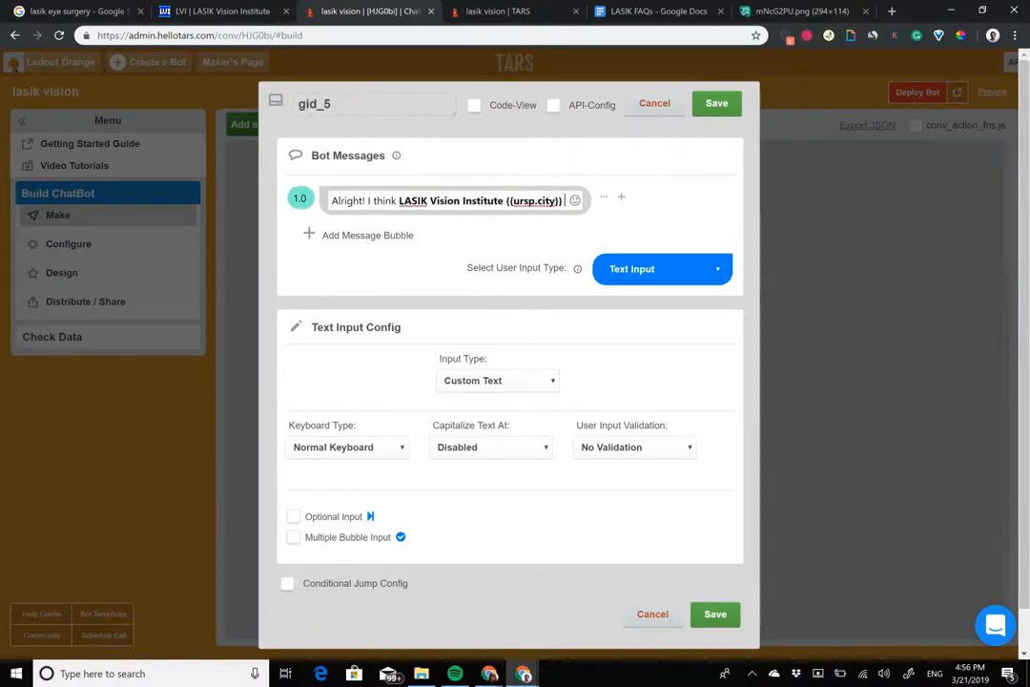
text(is clos)
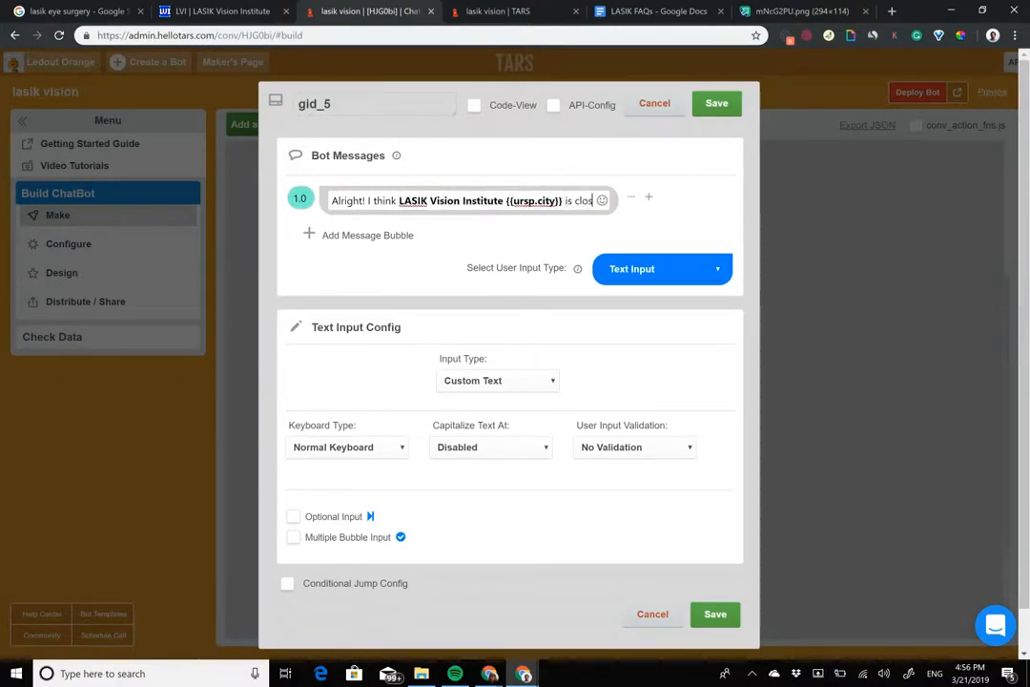
text(est for you)
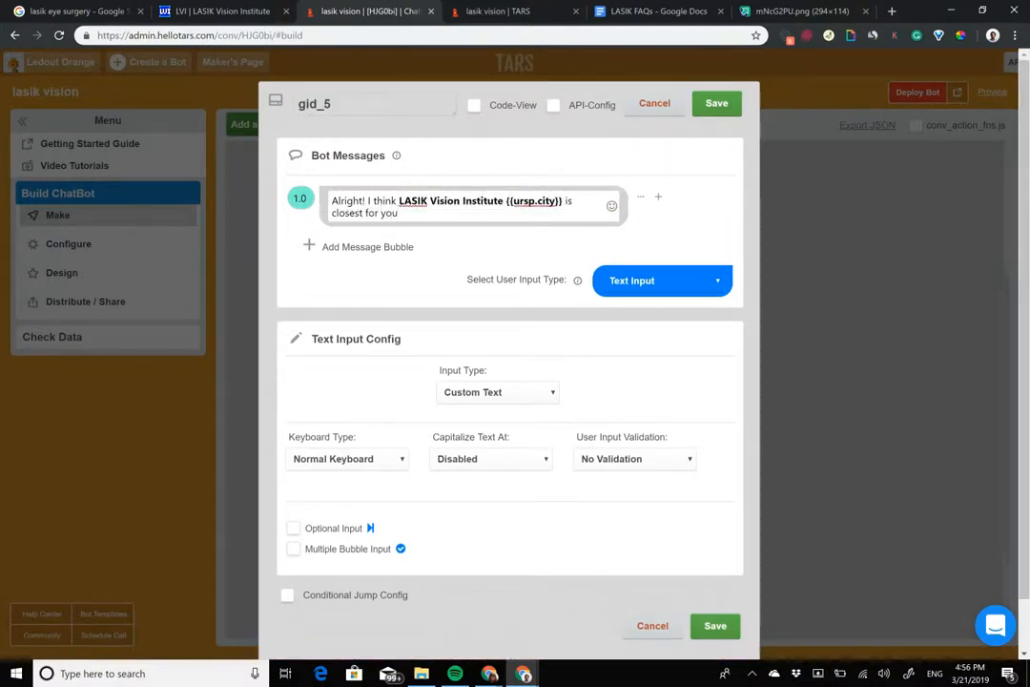
Step: Add a second message bubble asking "When do you want to come in for your free consultation?"
click(378, 246)
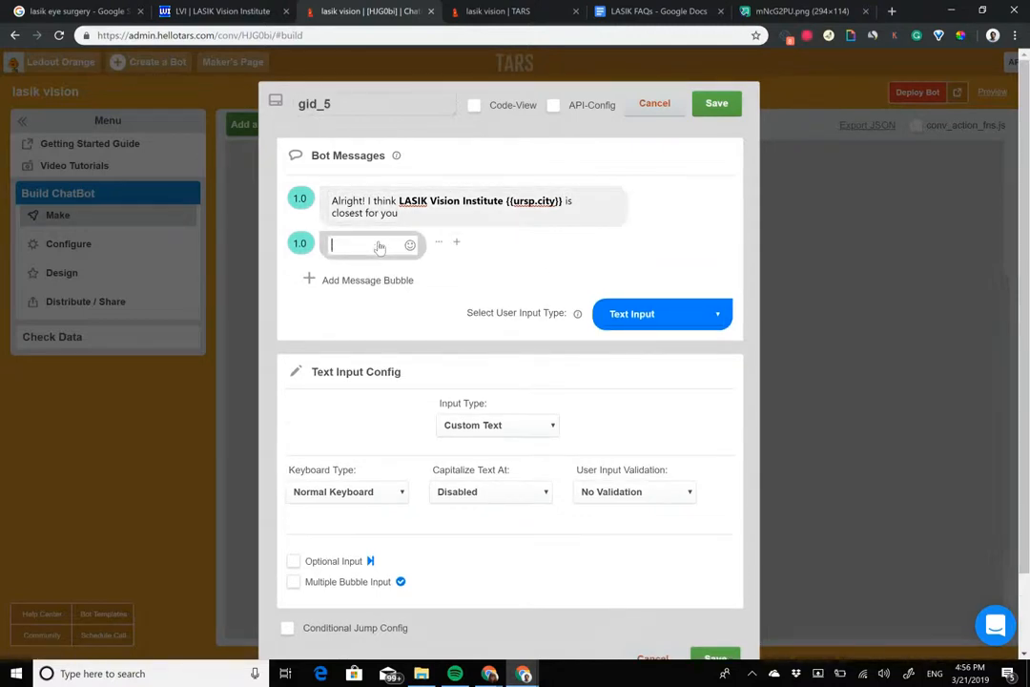
text(When do you want )
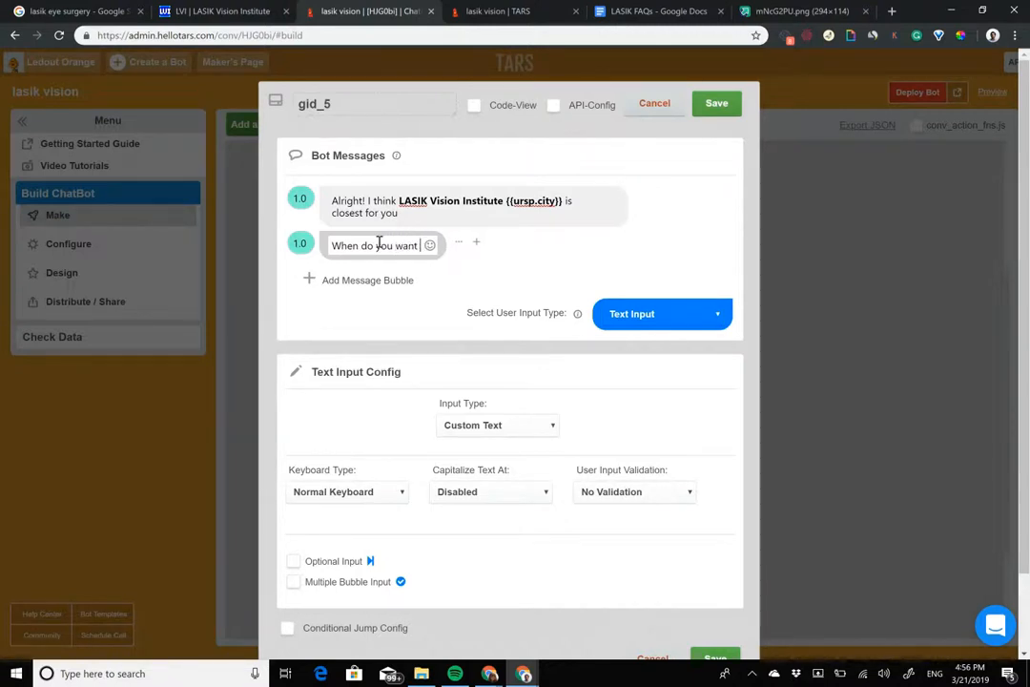
text(to come in for)
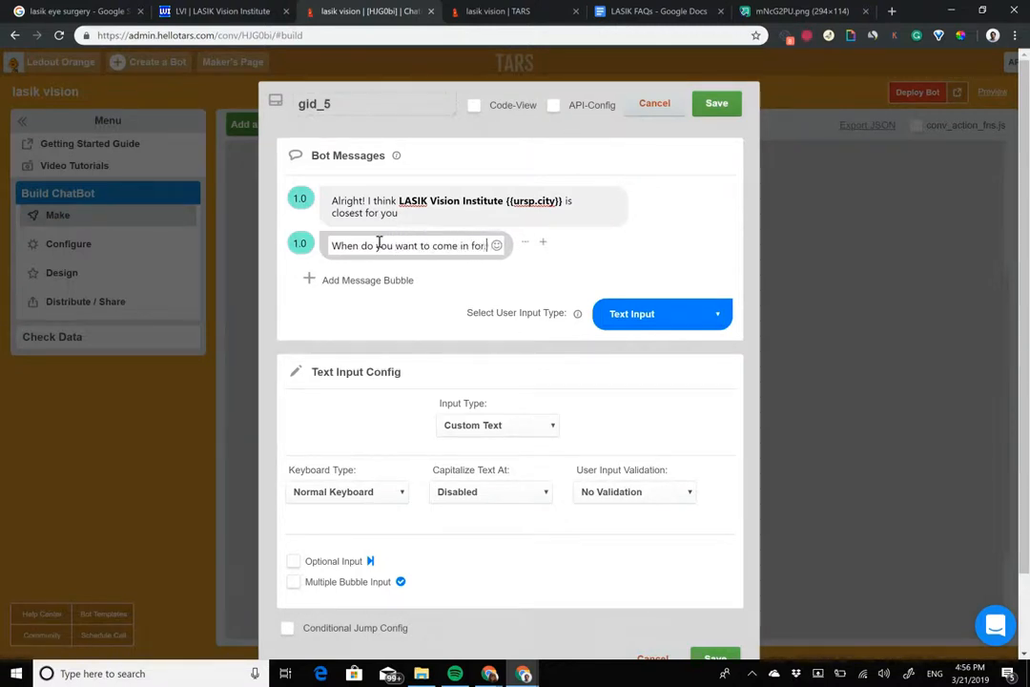
text( your free consul)
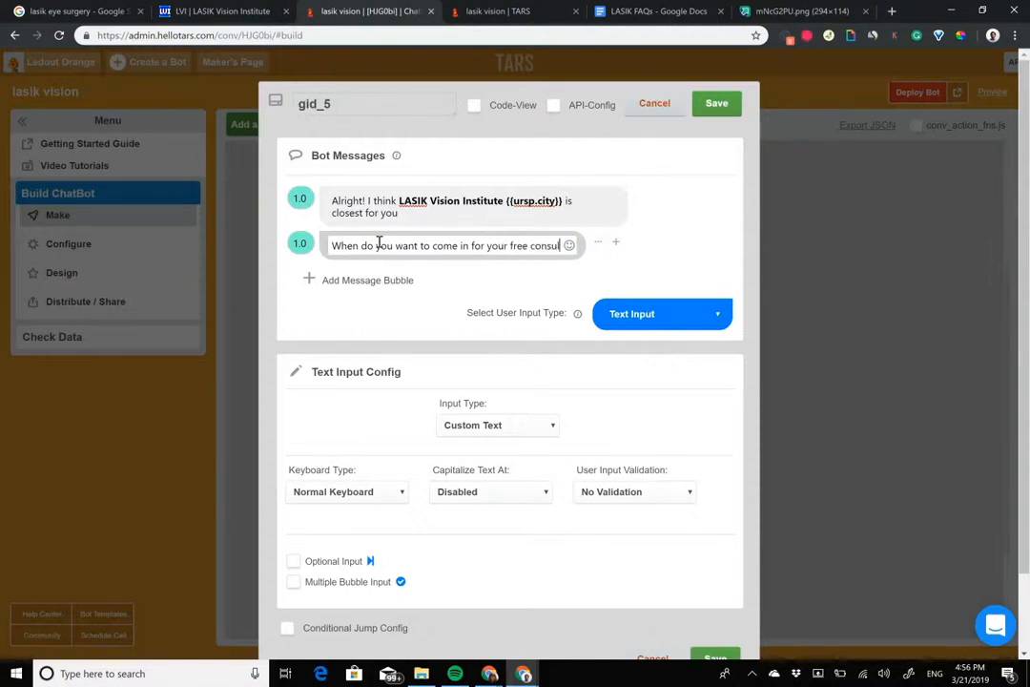
text(tation?)
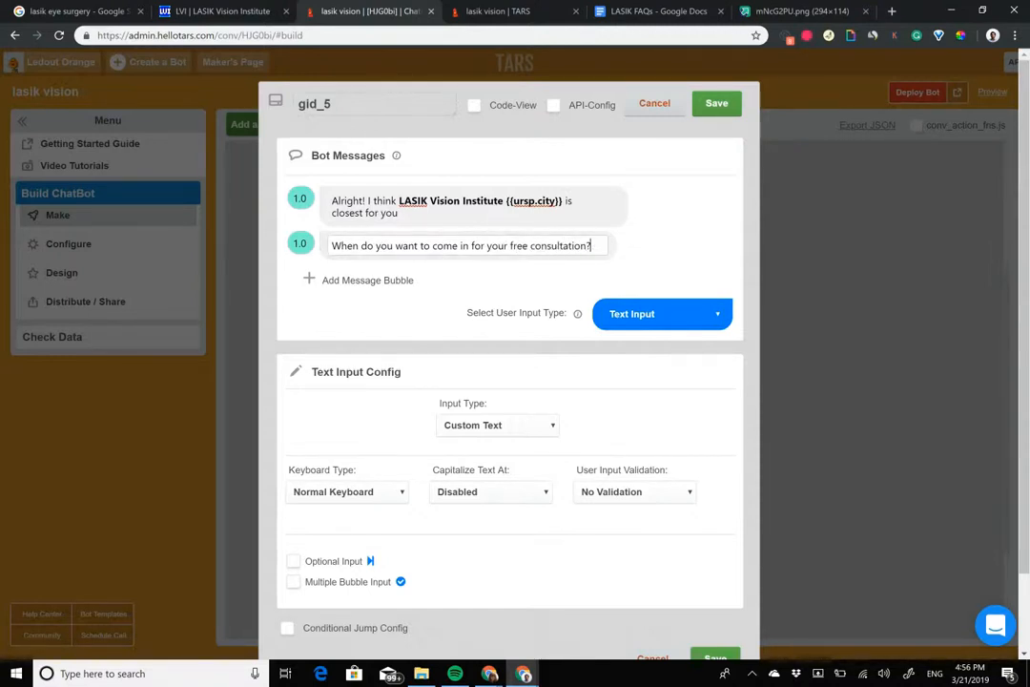
Step: Set the gambit's user input type to Calendar & Time, name the gambit "appointment" and save it
click(663, 314)
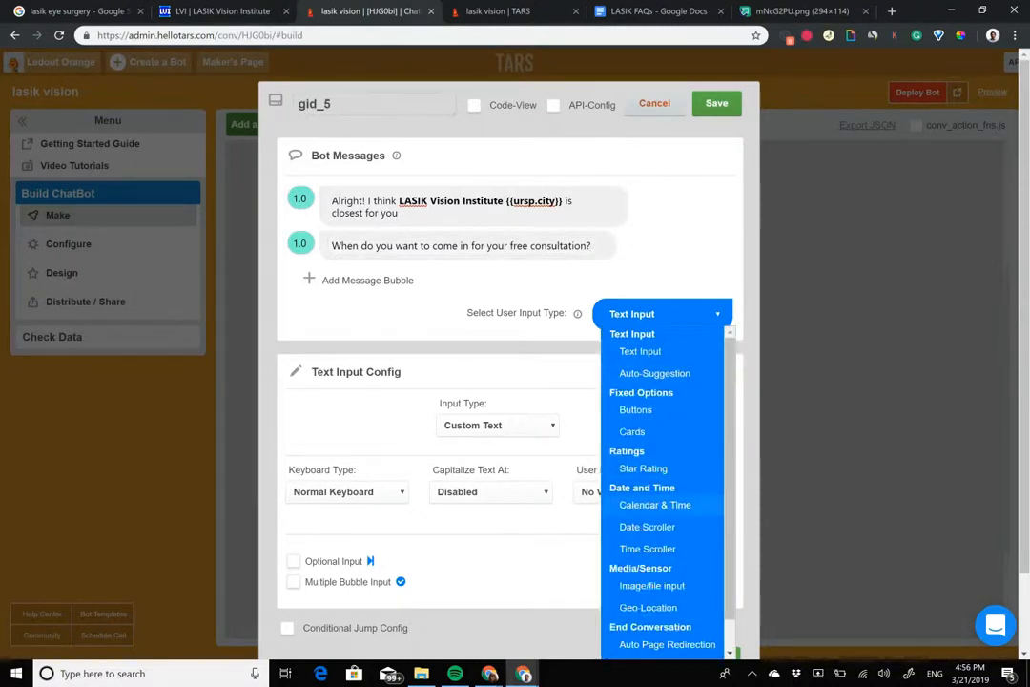
click(656, 505)
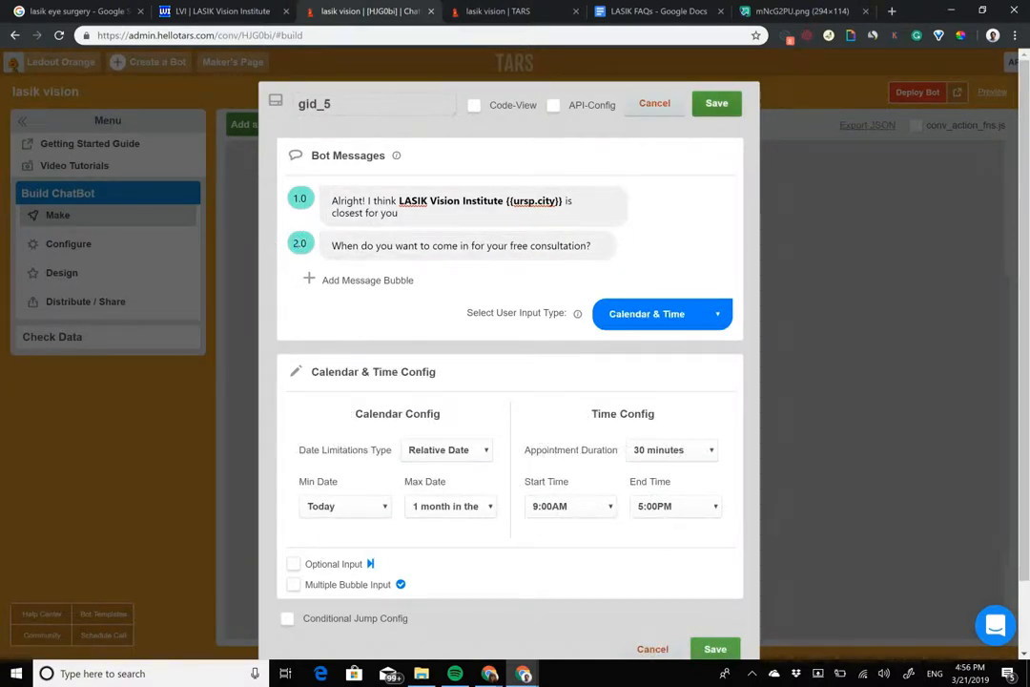
double_click(416, 102)
text(appointment)
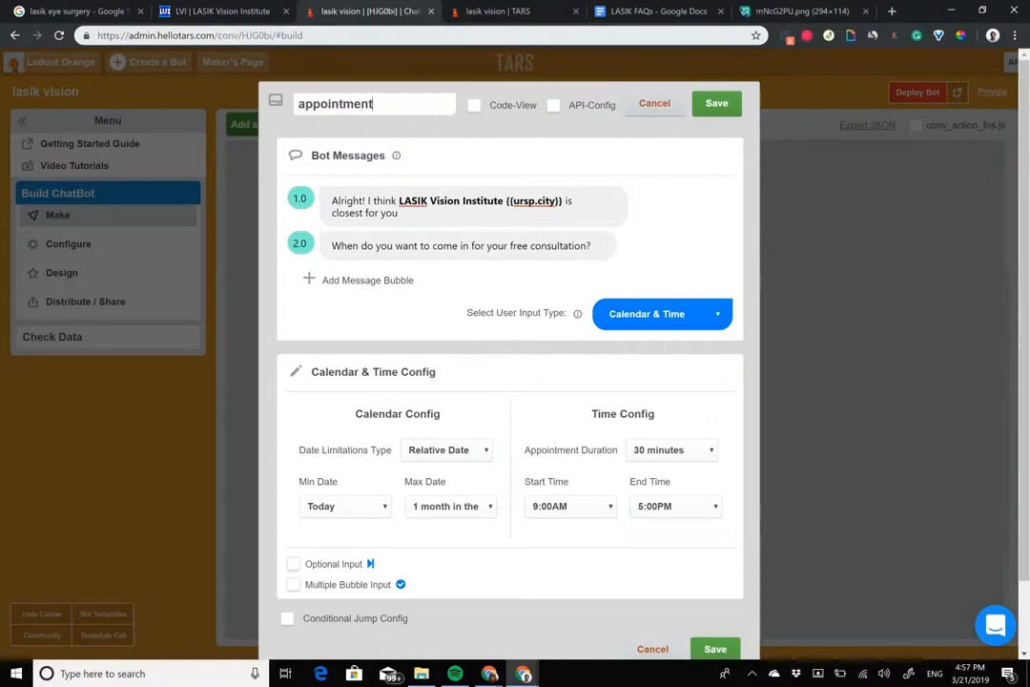
click(717, 103)
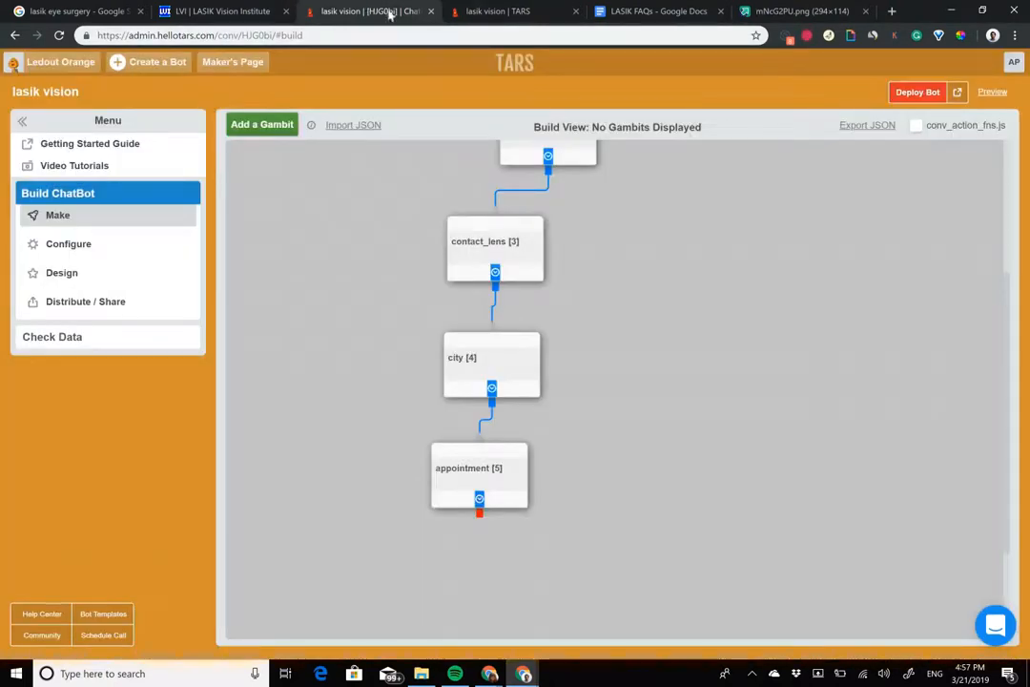
Step: Start the deployed chatbot at gambit 5 through its startgid value and submit a test appointment for 22-Mar-2019 11:30 AM
click(498, 11)
click(336, 11)
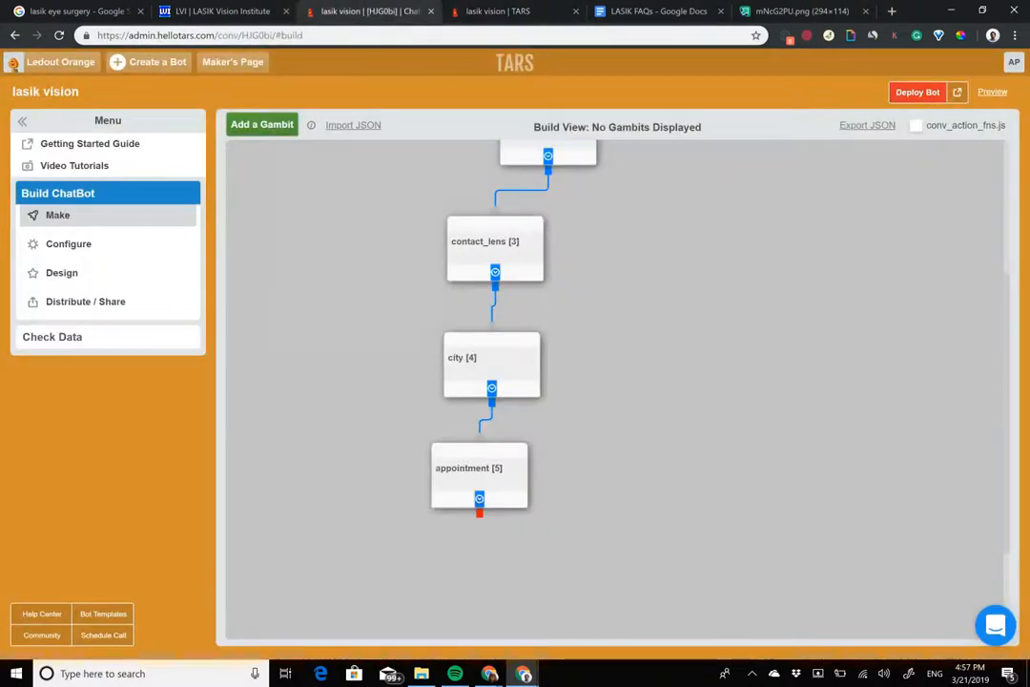
click(498, 10)
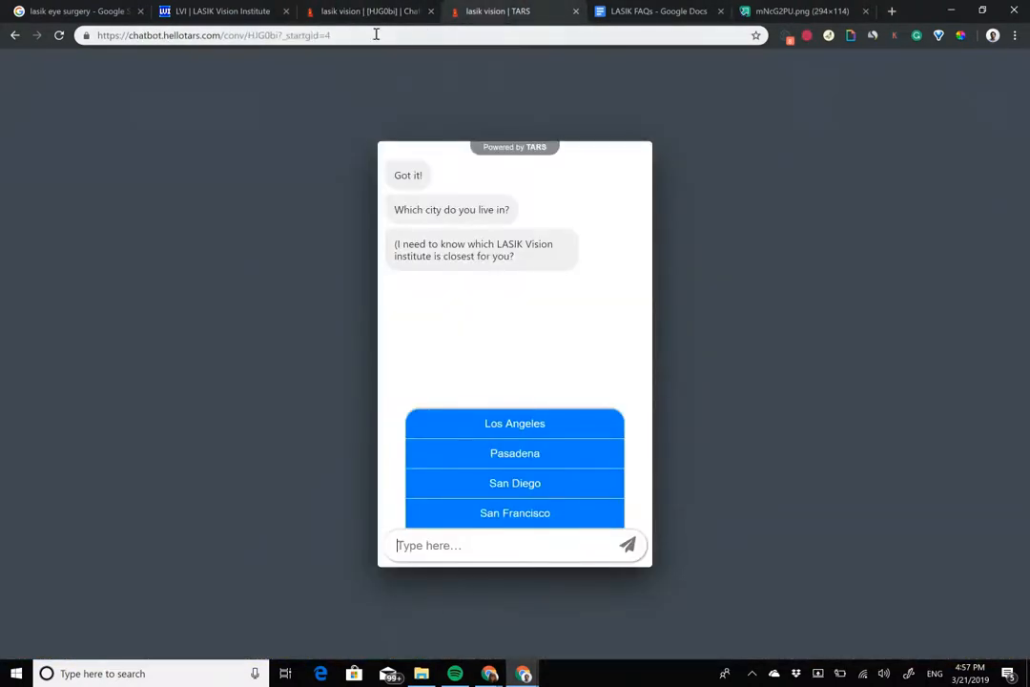
double_click(325, 38)
text(5)
key(Return)
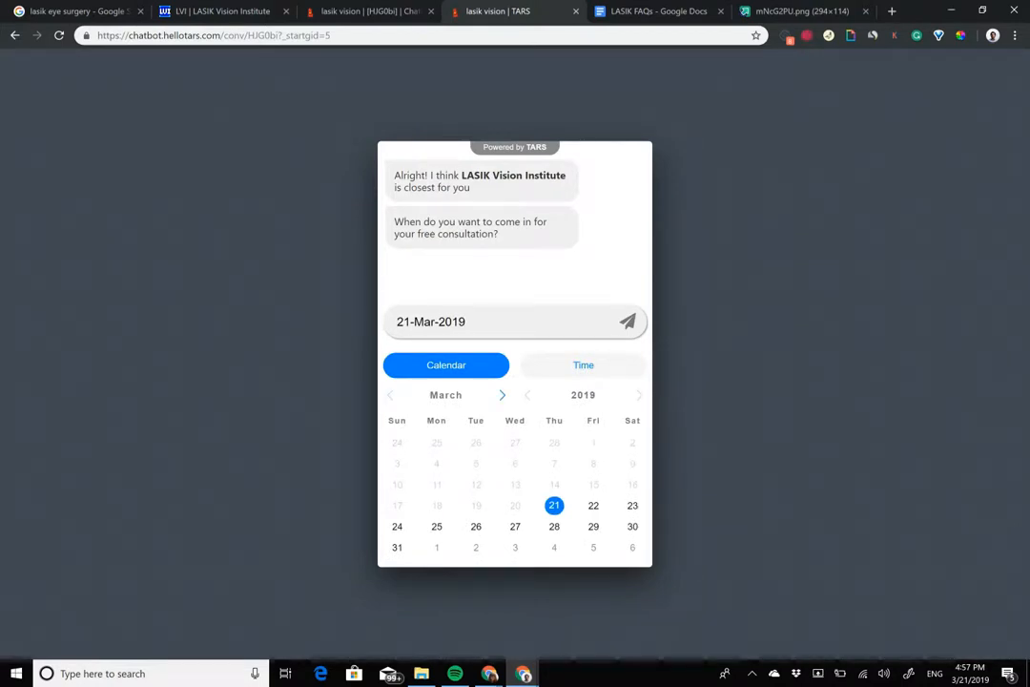
click(593, 506)
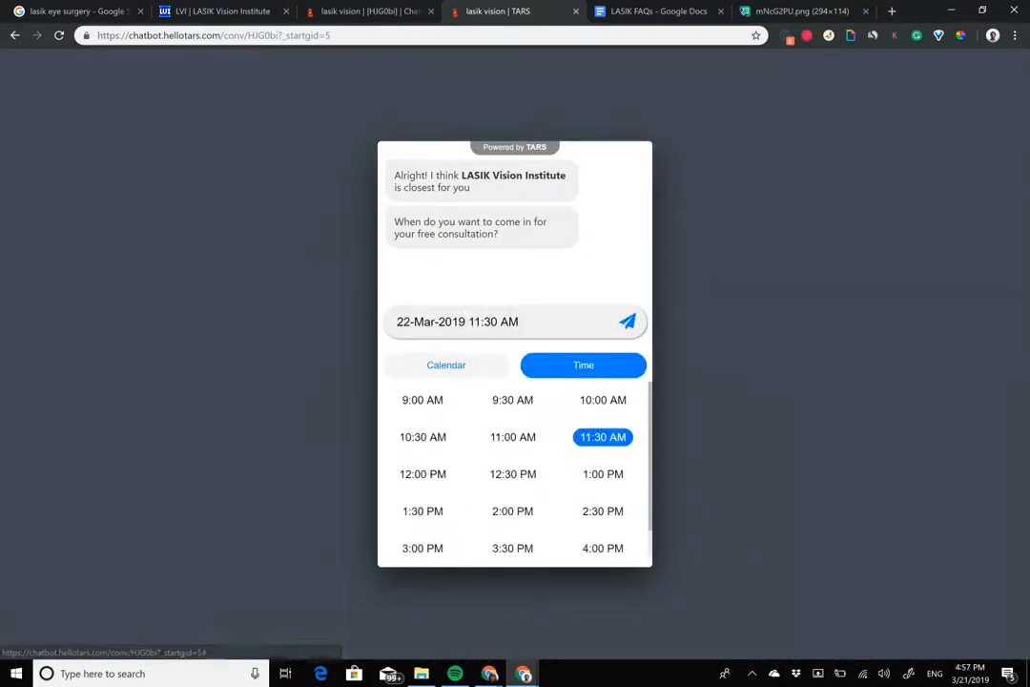
click(628, 322)
Step: Return to the bot builder, add a sixth gambit and connect it below the appointment gambit
click(352, 6)
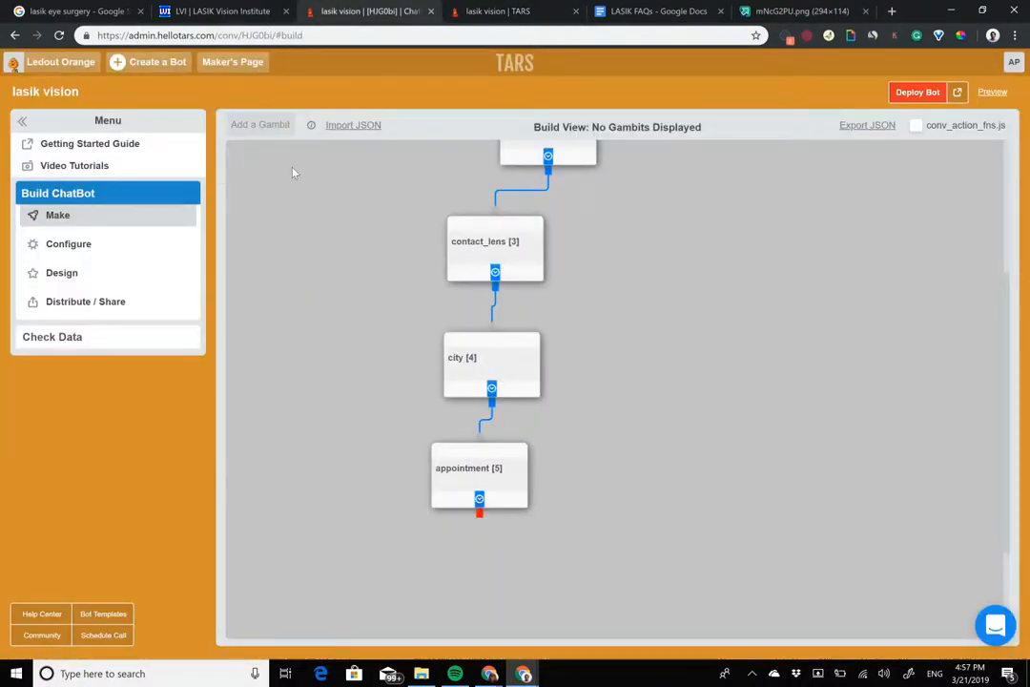
drag(270, 184, 448, 610)
drag(479, 515, 473, 582)
Step: Open the new sixth gambit and rename it "phone_number"
click(447, 612)
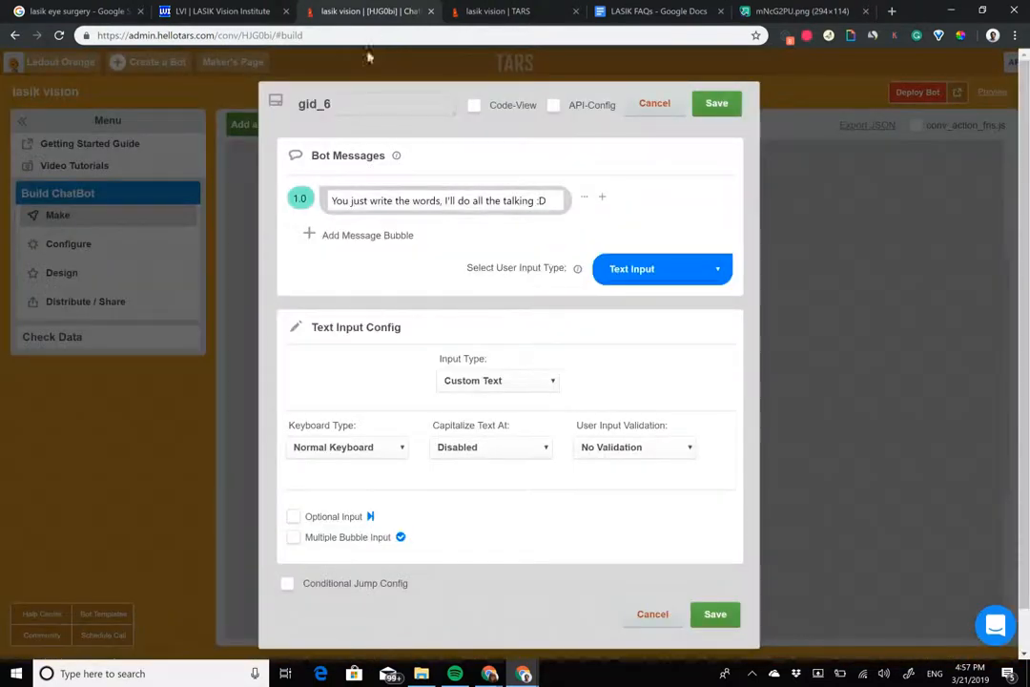
drag(354, 104, 161, 55)
text(phone_number)
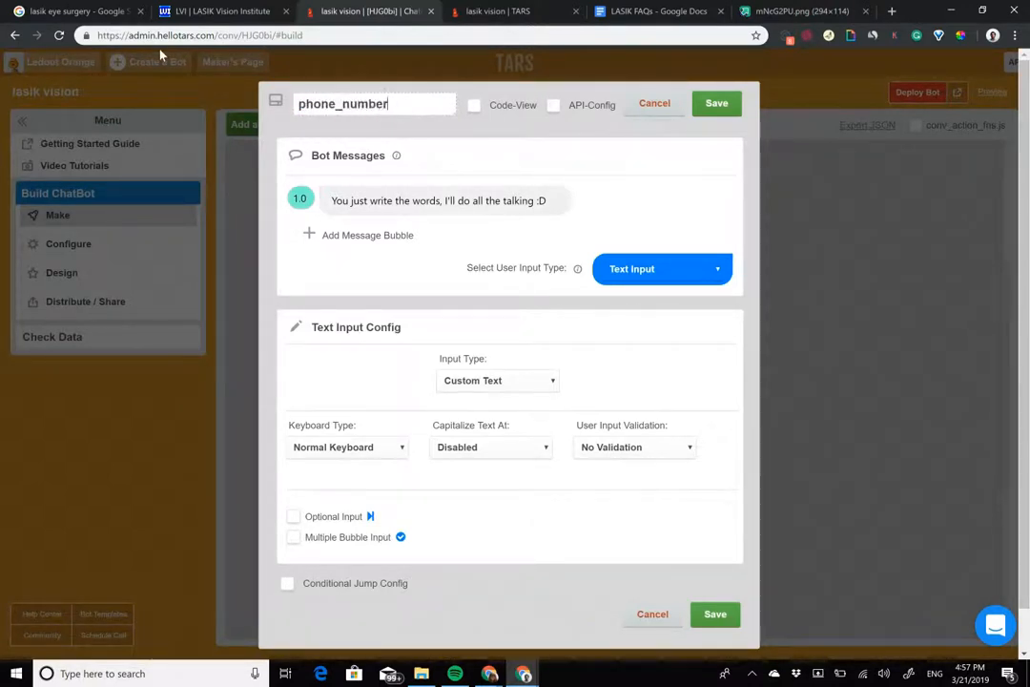
Step: Replace the phone_number gambit's default message with "Awesome! We have scheduled your consultation"
click(445, 202)
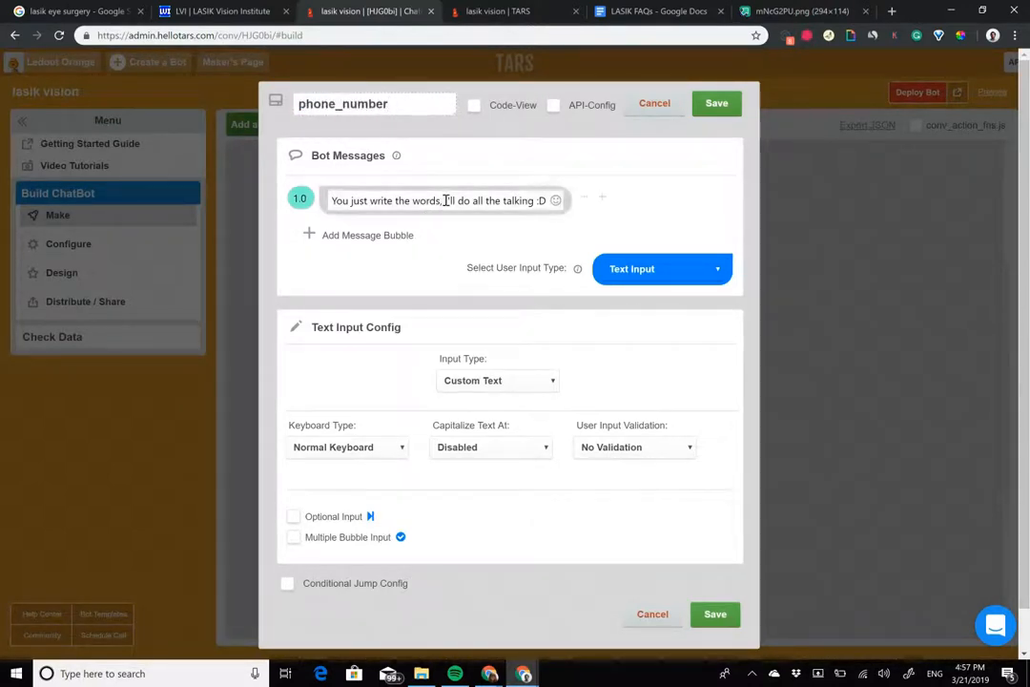
triple_click(446, 201)
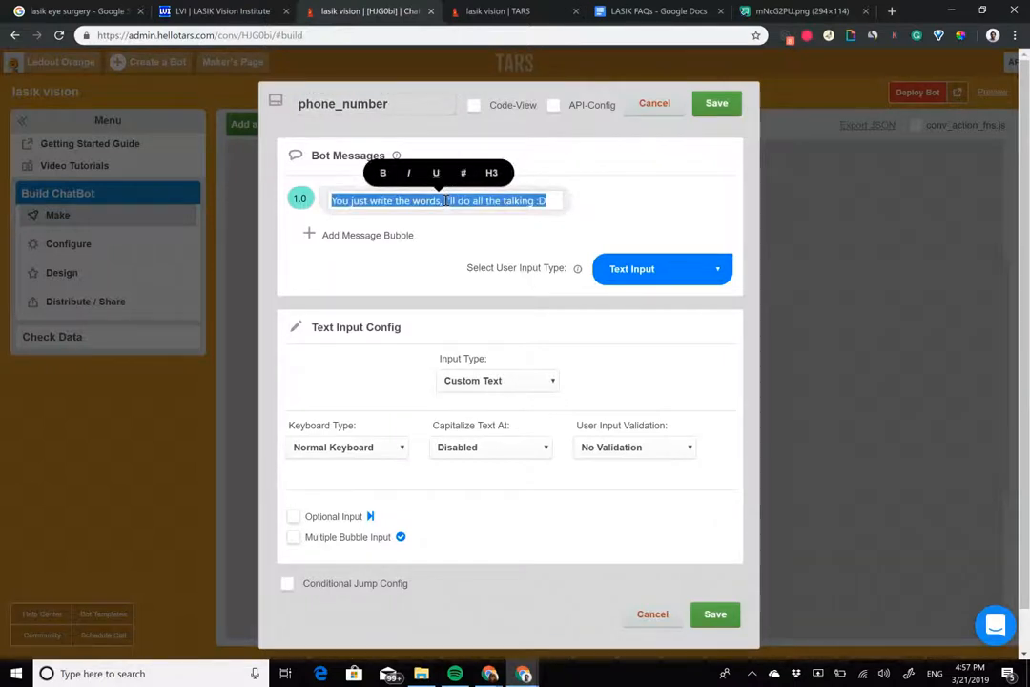
text(Great)
key(BackSpace)
key(BackSpace)
key(BackSpace)
key(BackSpace)
key(BackSpace)
text(Awesome!)
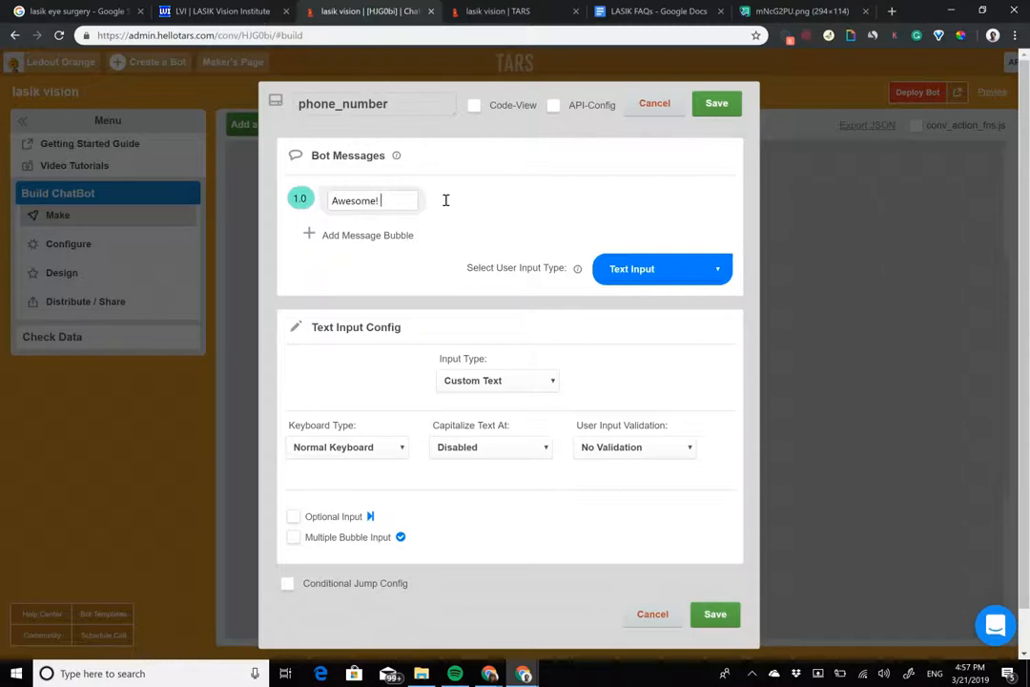
text( We have scheduled your consul)
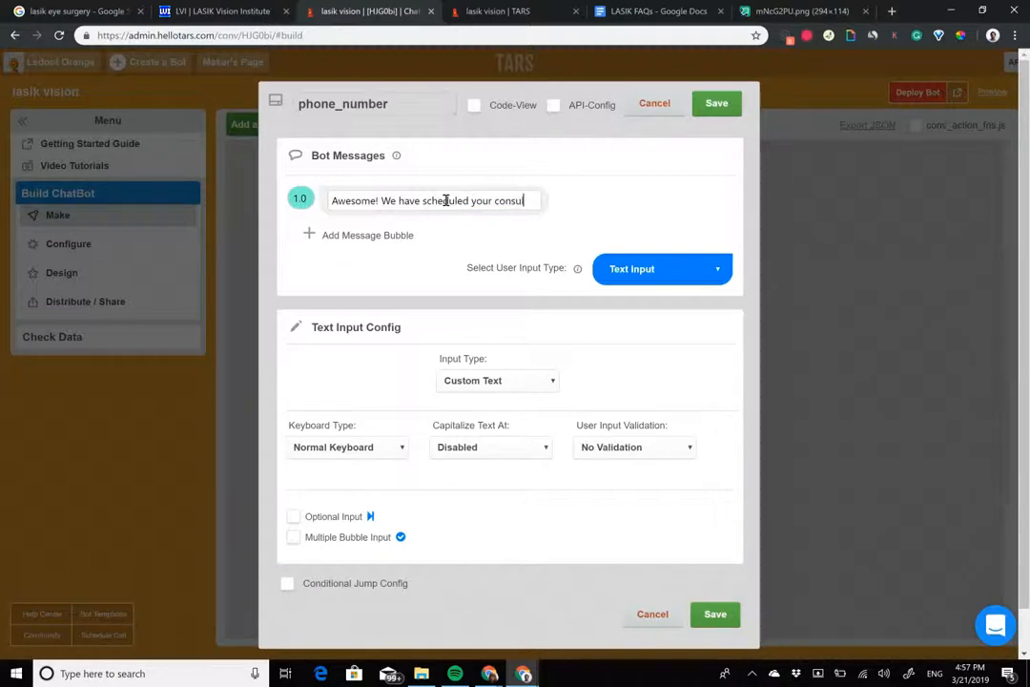
Step: Move "We have scheduled your consultation" out of the first message into a second message bubble
drag(382, 201, 551, 201)
key(ctrl+x)
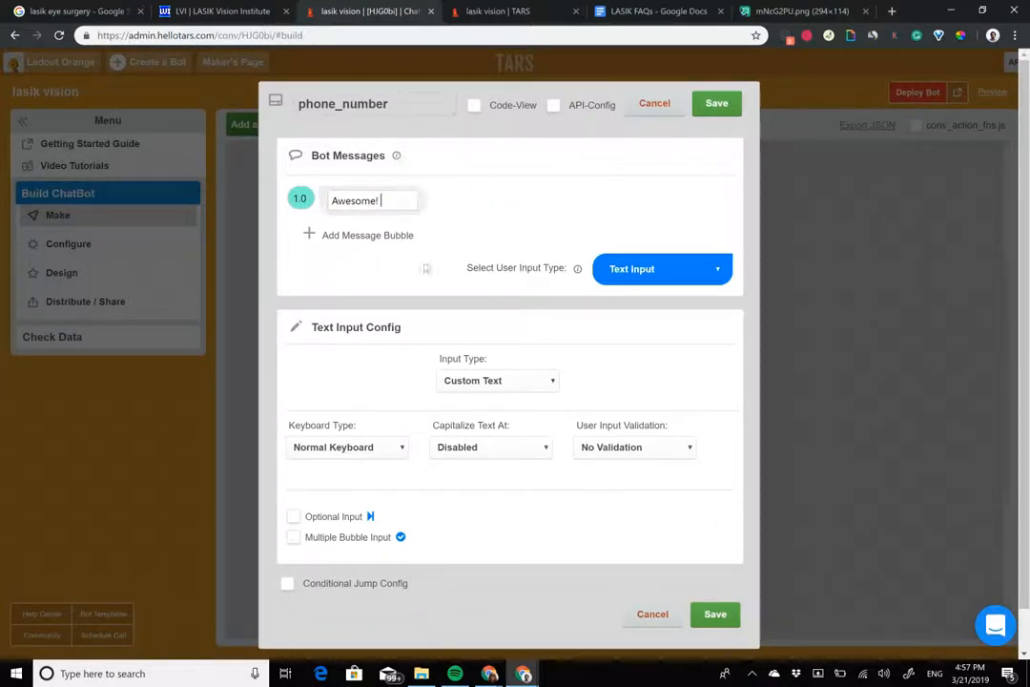
click(379, 234)
key(ctrl+v)
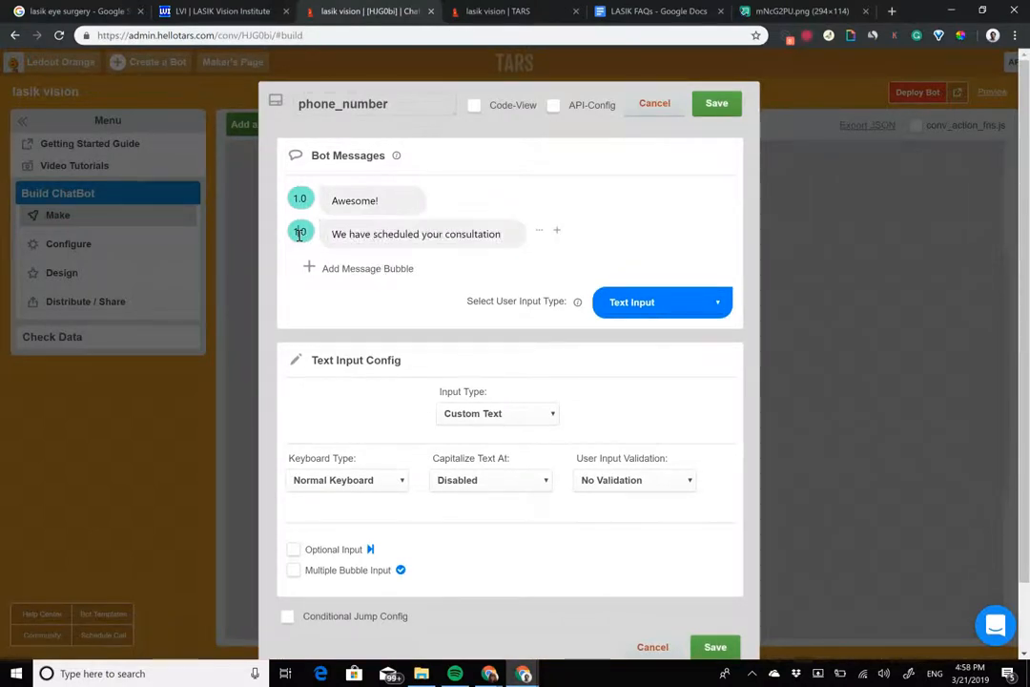
Step: Add a third message bubble, "Can you give us your phone number below, in case we want to get in touch?", with its delay set to 2
click(378, 271)
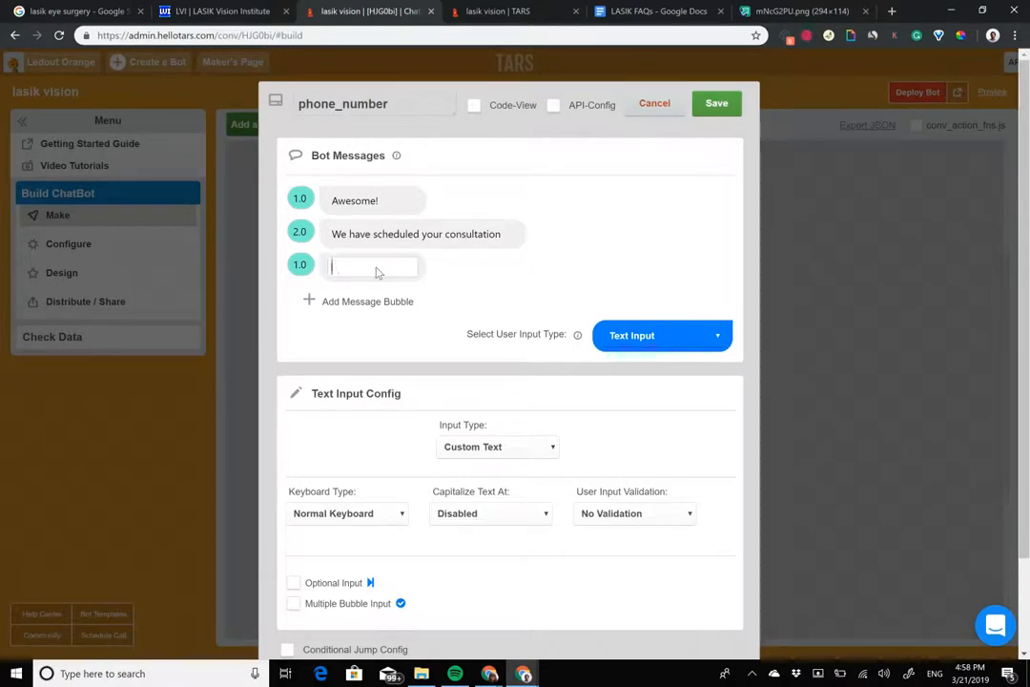
text(Can you give )
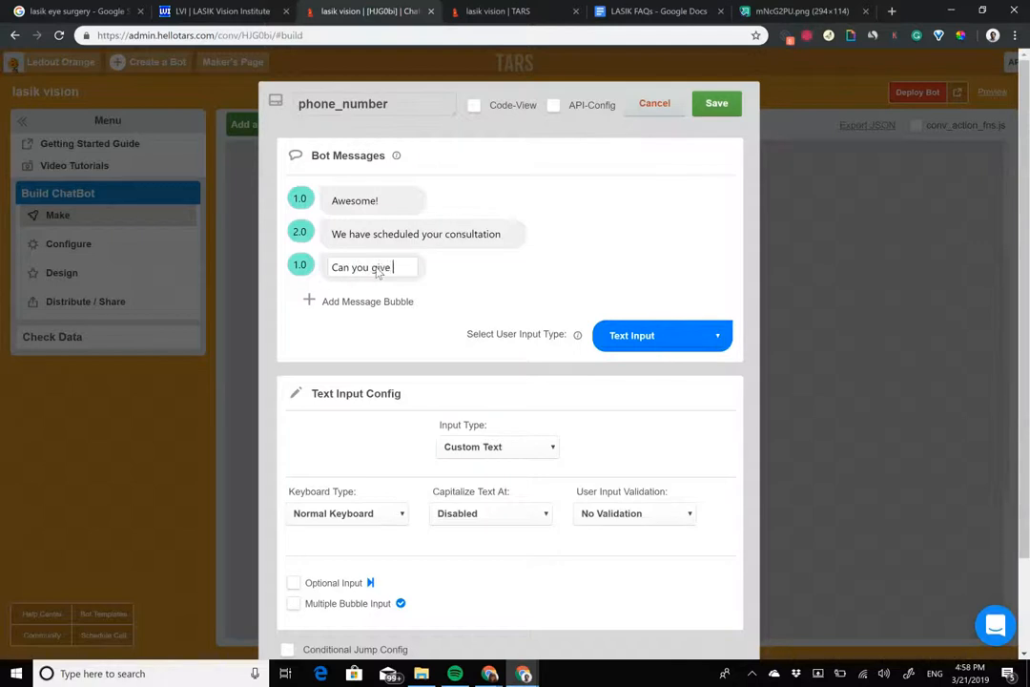
text(us your phone)
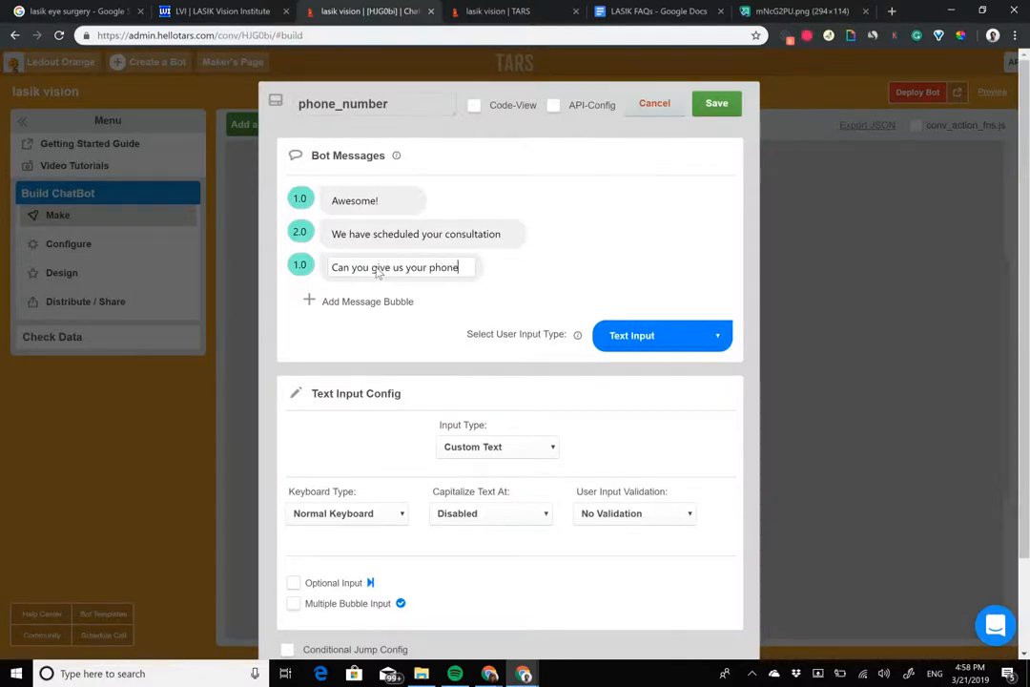
text( number below)
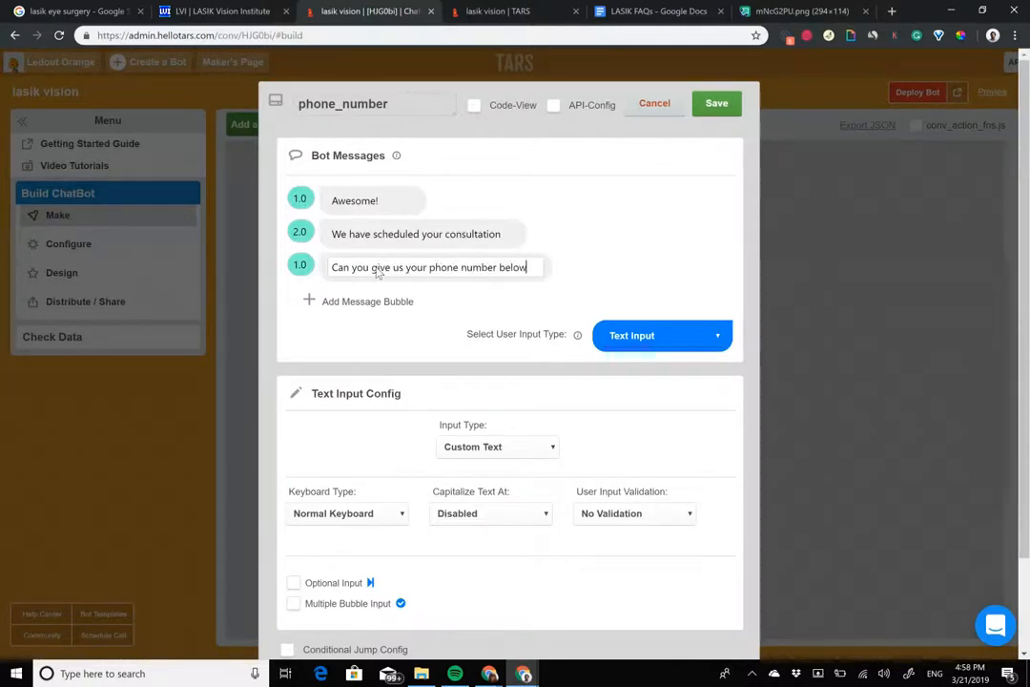
text(, inc a)
key(BackSpace)
key(BackSpace)
key(BackSpace)
text(case we want to get in touch?)
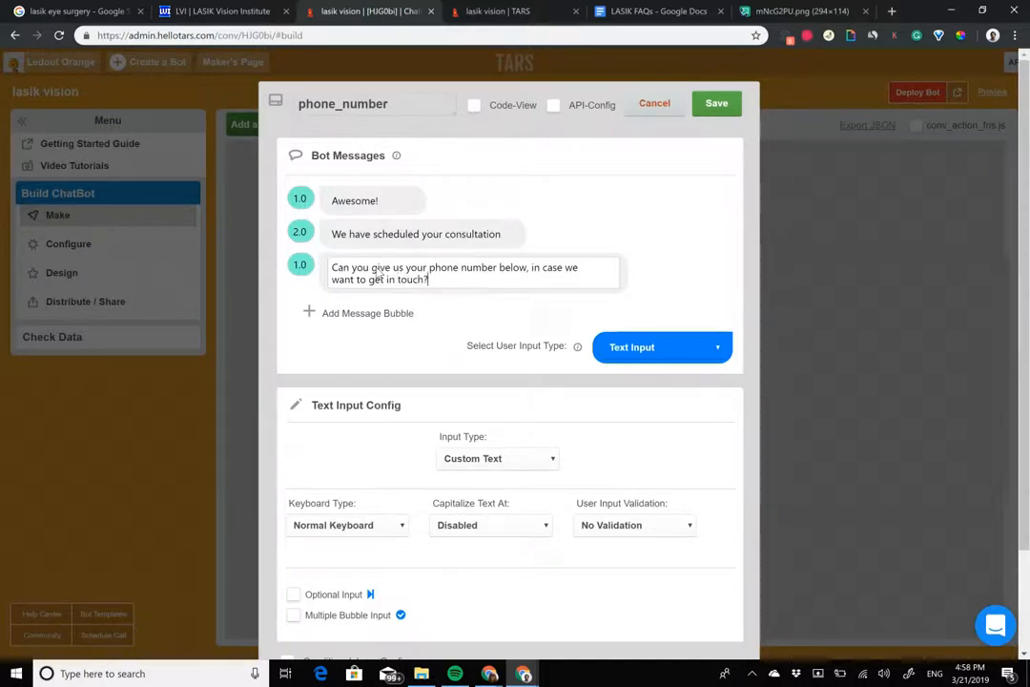
drag(298, 265, 278, 265)
text(2)
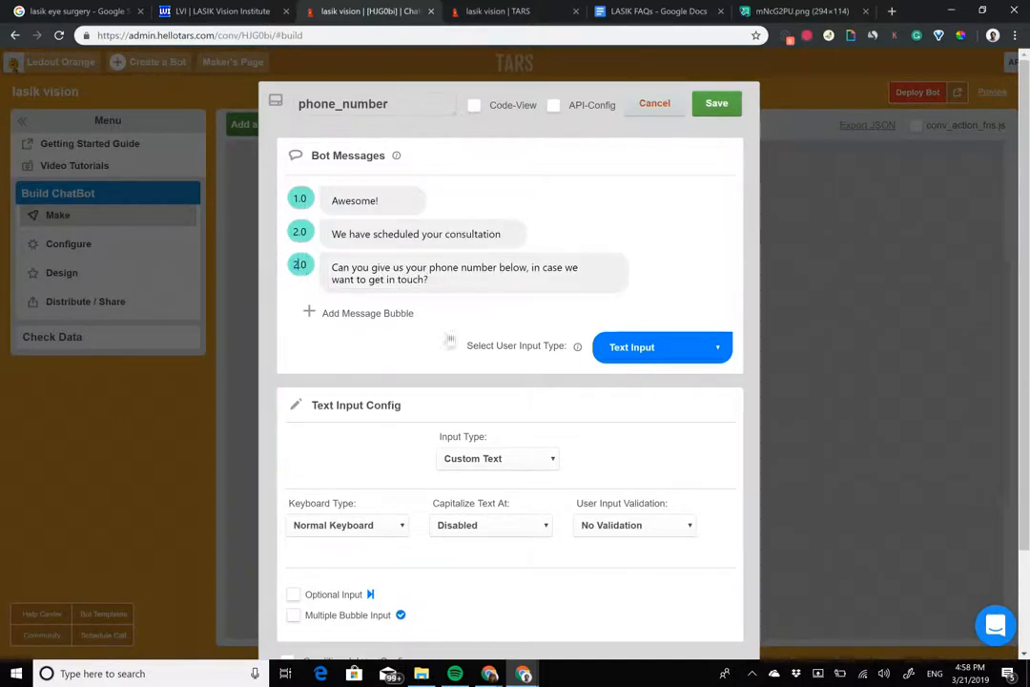
Step: Keep the phone_number gambit on text input and set its input type to Mobile (10 digits)
click(664, 347)
click(649, 348)
click(497, 458)
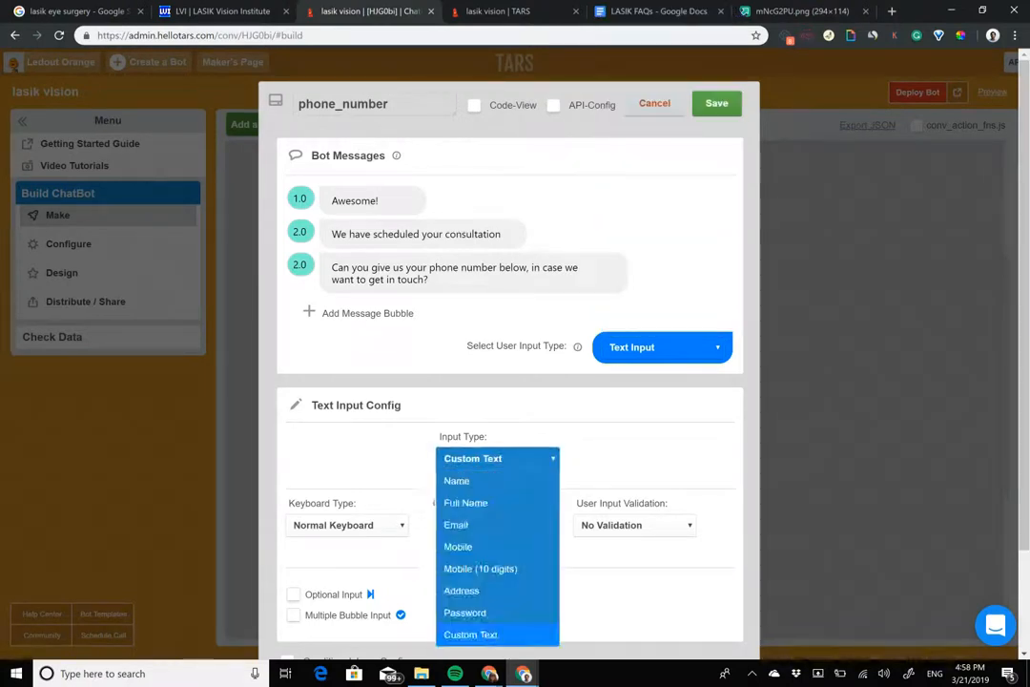
click(481, 569)
Step: Insert a pointing-down emoji right after "below" in the phone number message and save the gambit
click(454, 277)
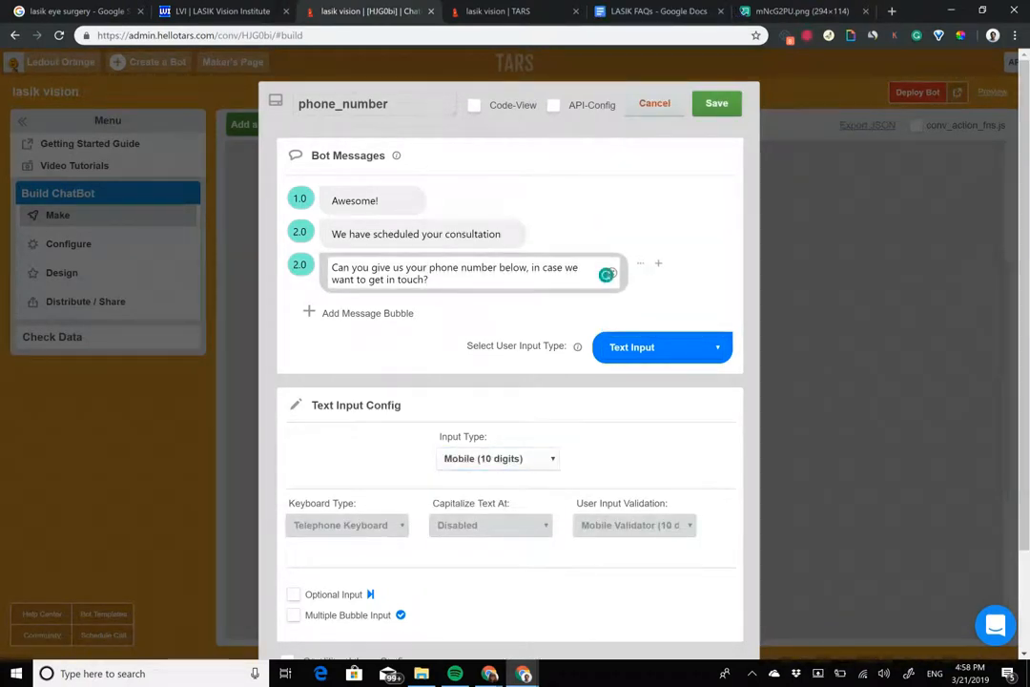
key(super+period)
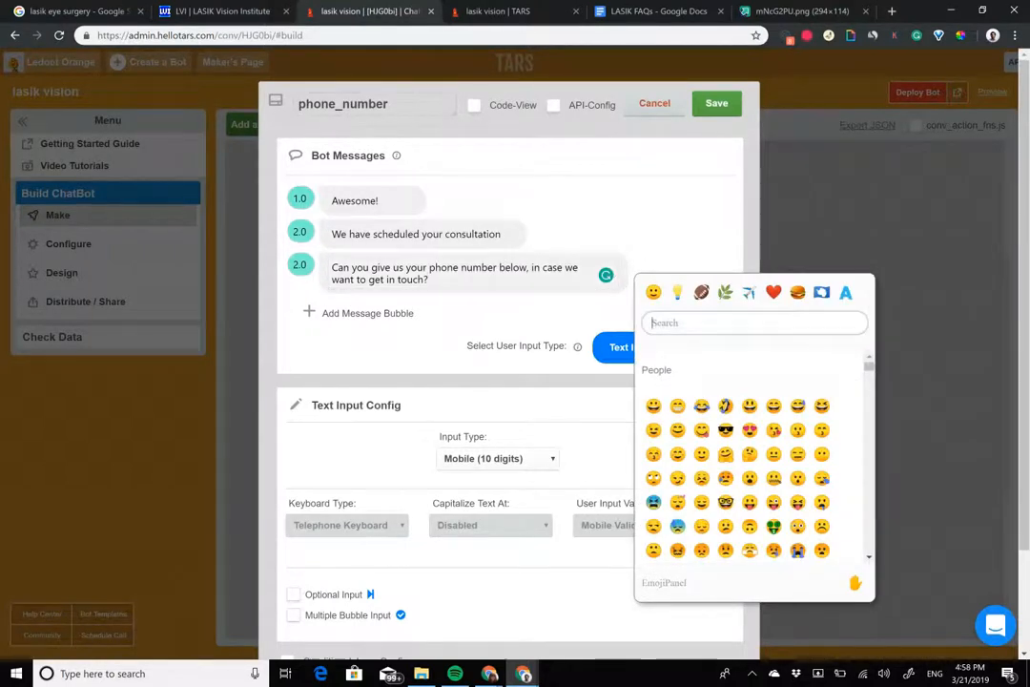
text(poi)
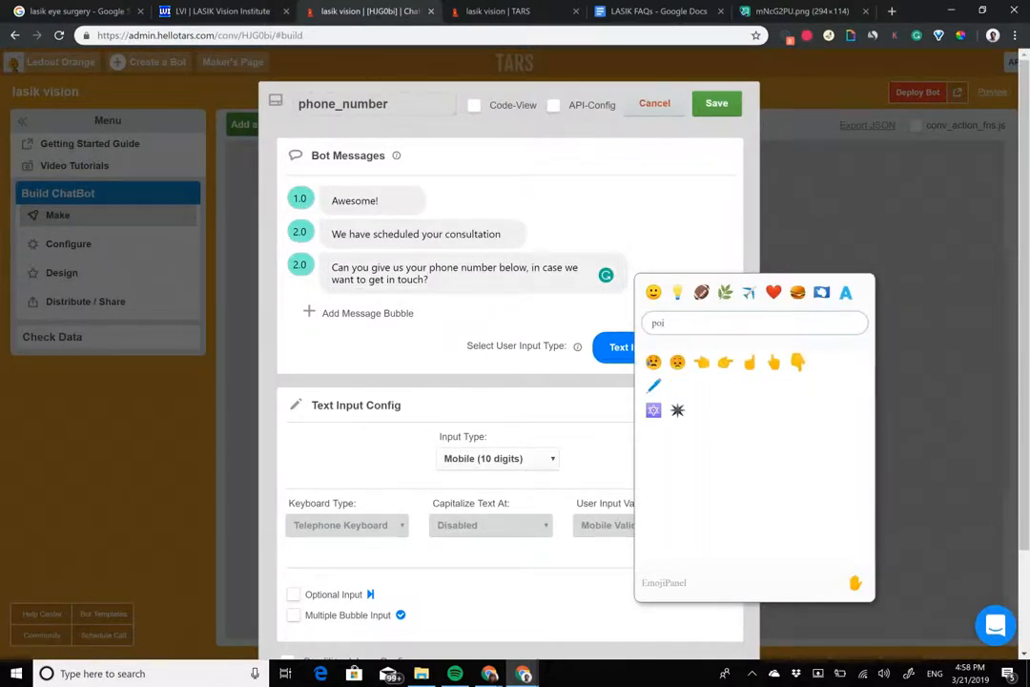
click(800, 363)
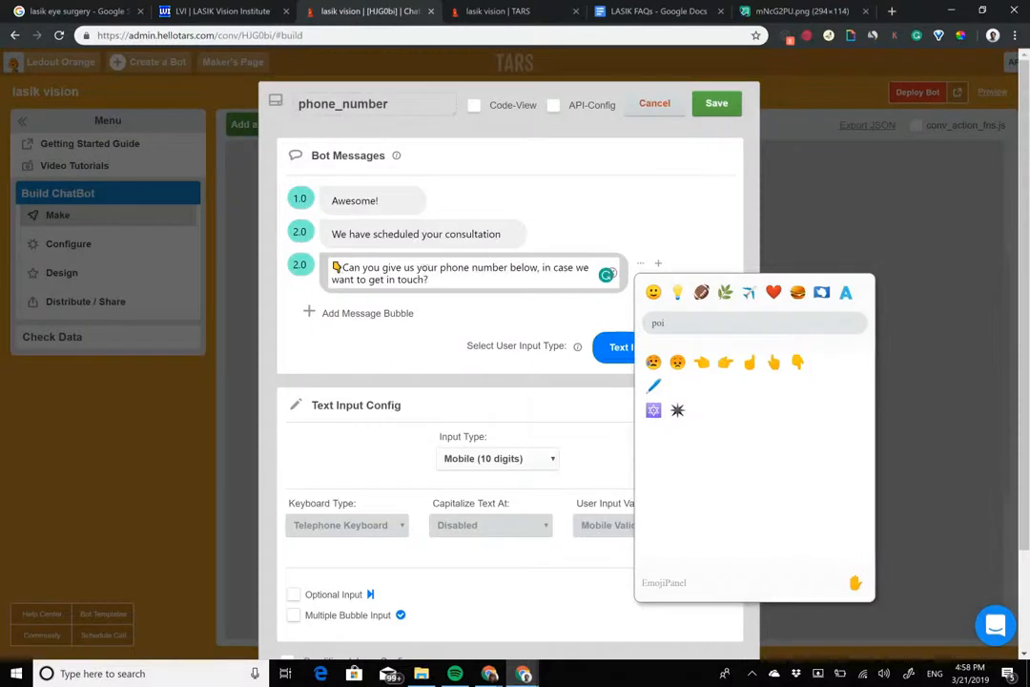
click(343, 268)
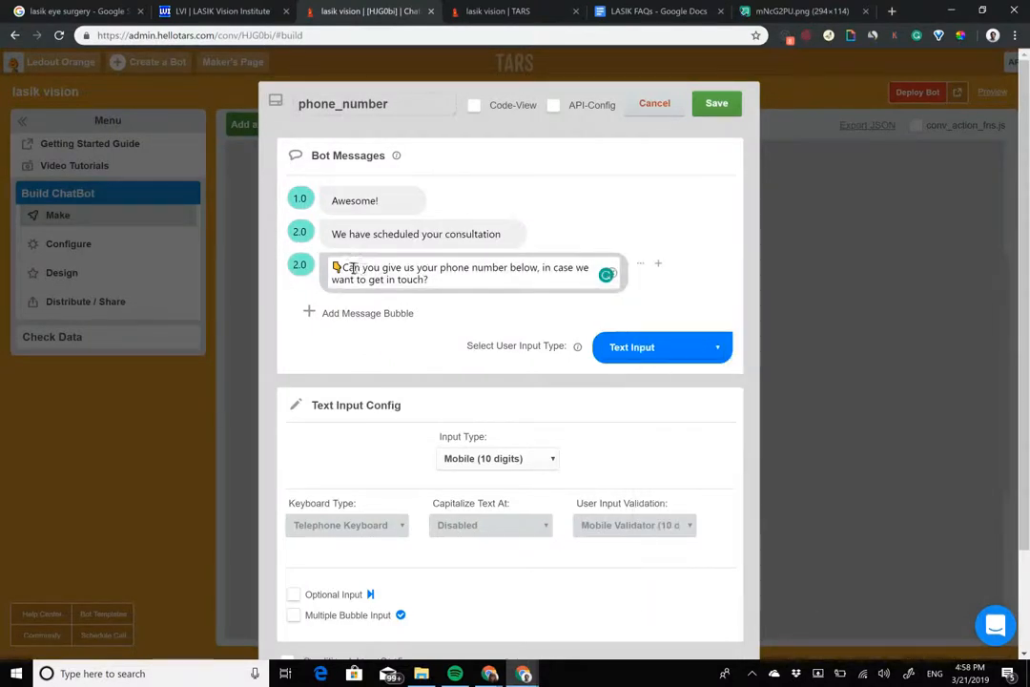
double_click(336, 268)
key(BackSpace)
click(528, 267)
key(ctrl+v)
click(717, 103)
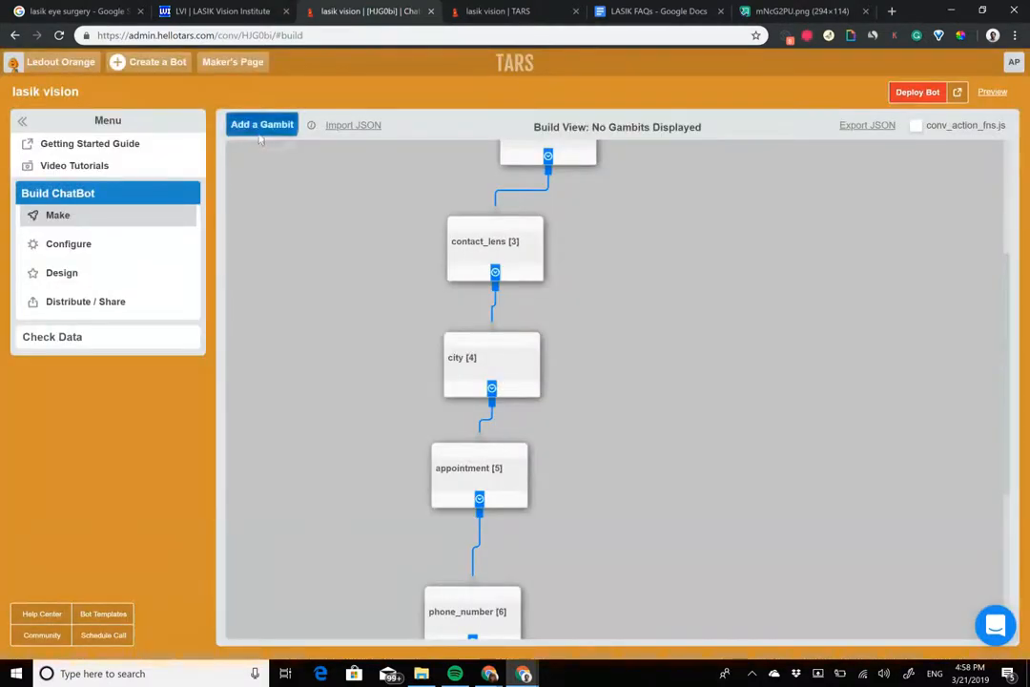
Step: Add a seventh gambit, place it below phone_number and connect phone_number's output to it
click(259, 133)
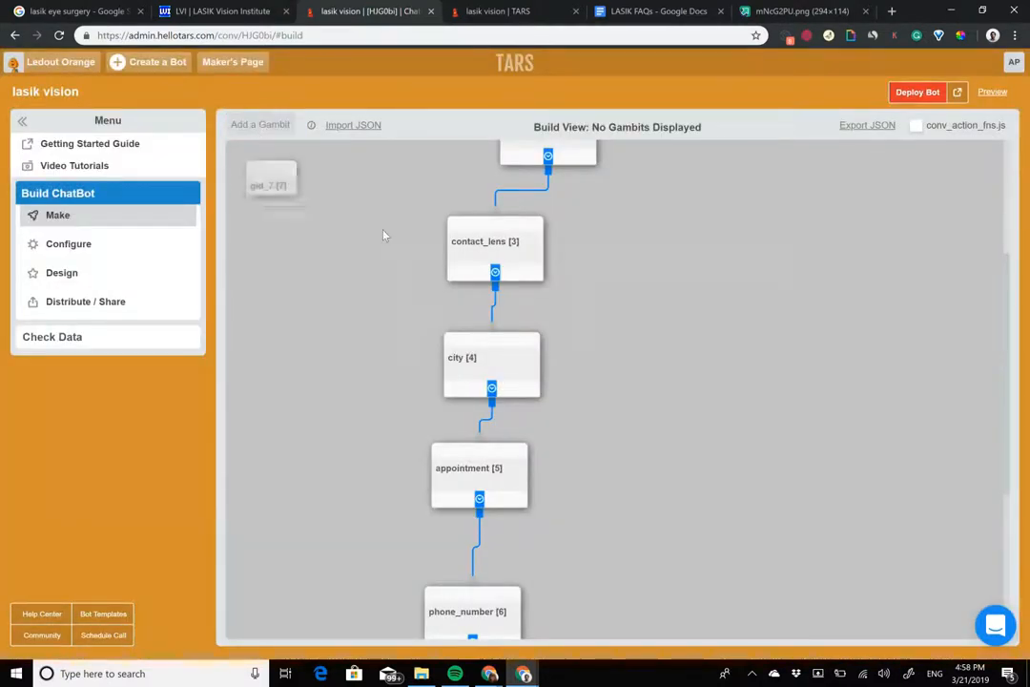
scroll(384, 232, down, 3)
scroll(349, 212, up, 2)
scroll(349, 216, up, 2)
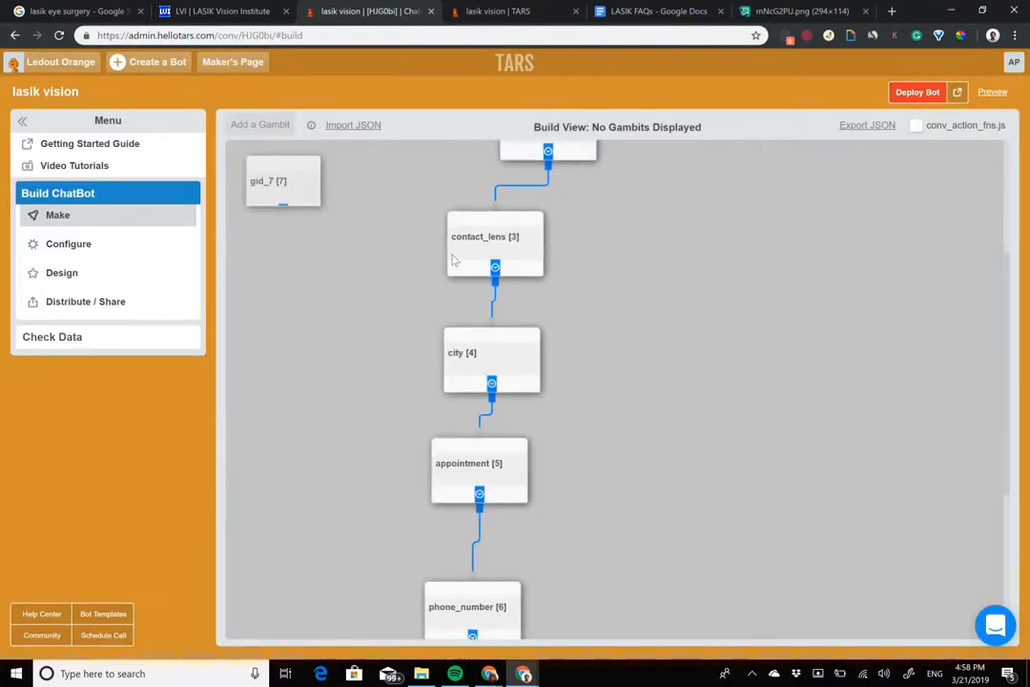
drag(297, 190, 314, 552)
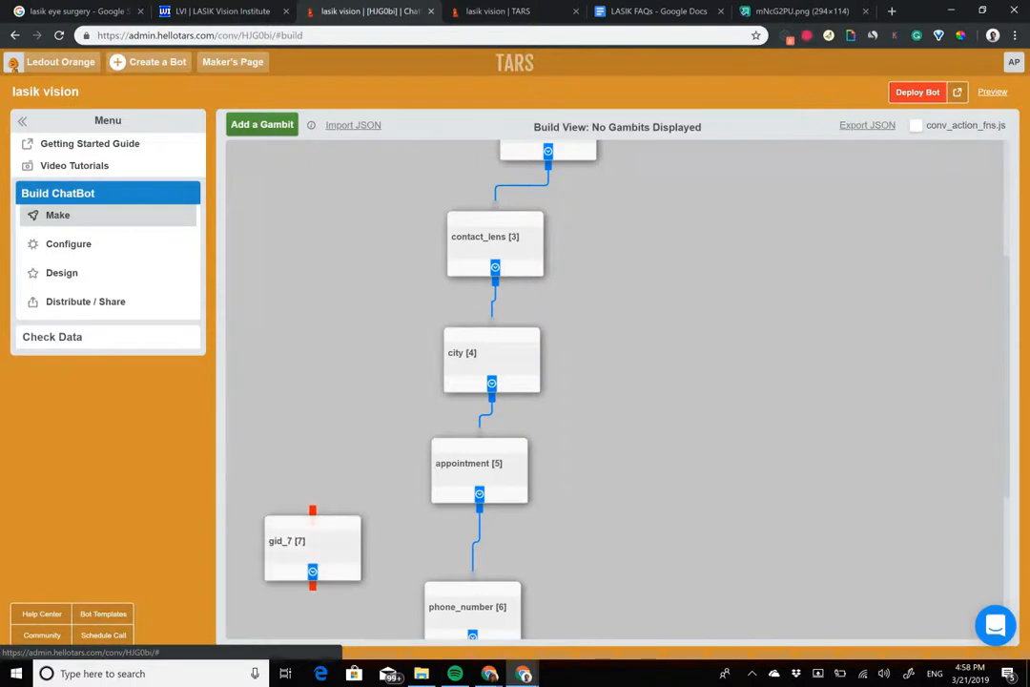
click(356, 528)
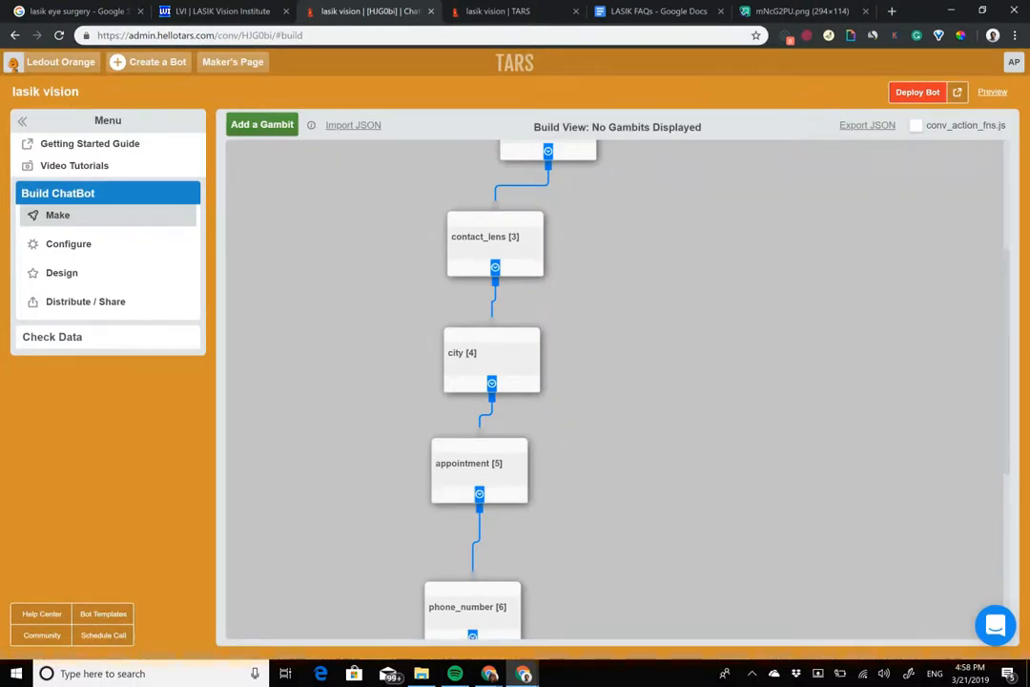
scroll(616, 391, down, 4)
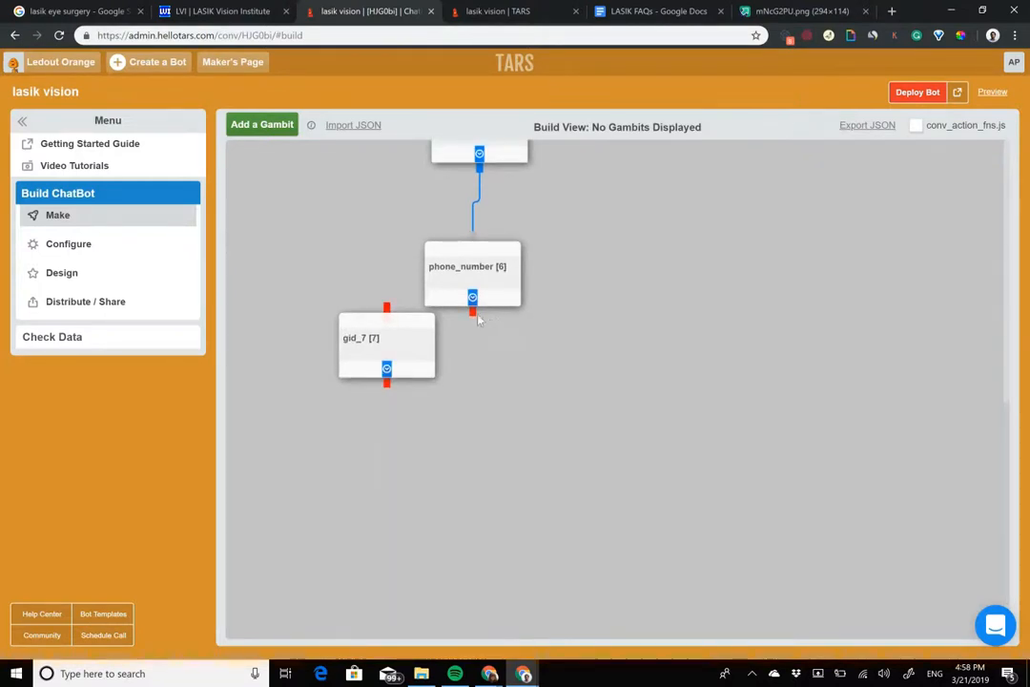
drag(472, 315, 388, 322)
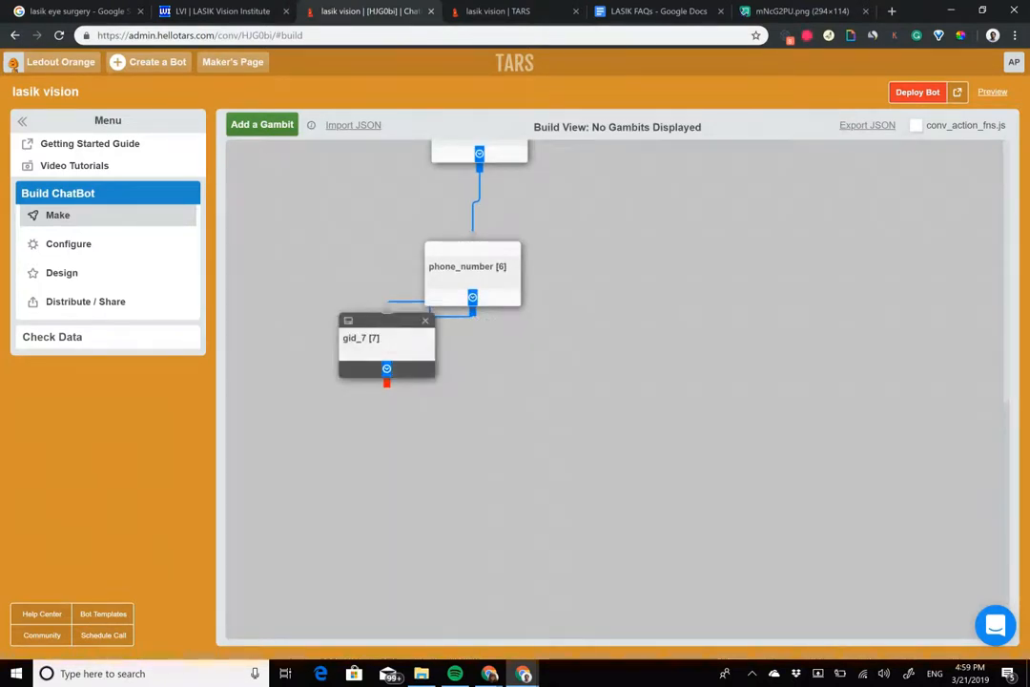
Step: Open the new seventh gambit and replace its default message with "Thank you for your patience!"
click(382, 344)
triple_click(454, 201)
text(Thank you fo)
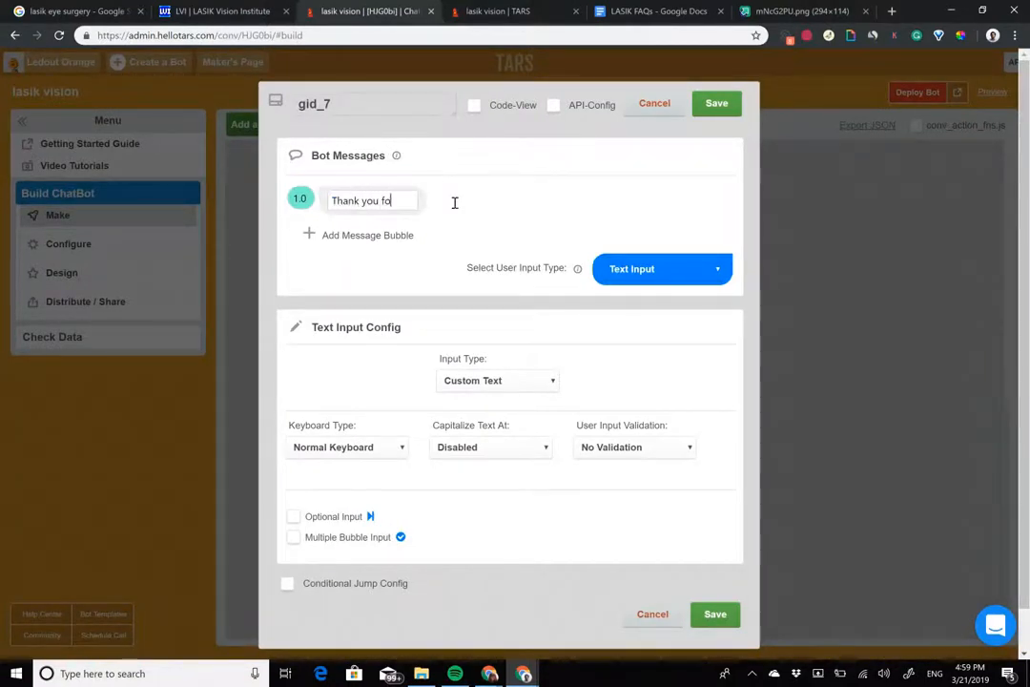
text(r your patience!)
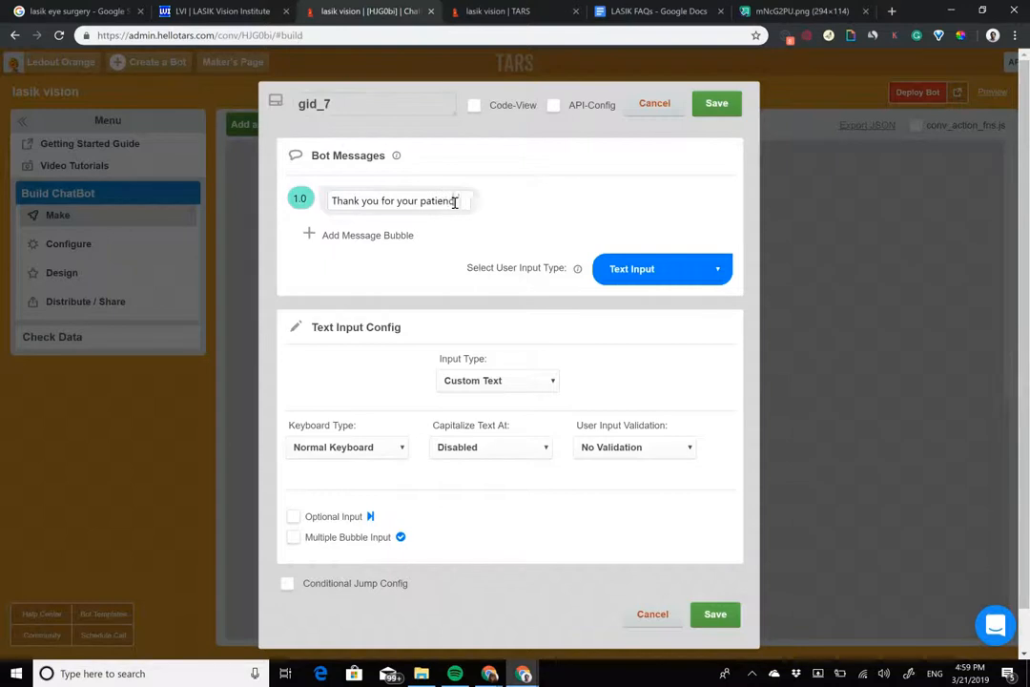
Step: Add a second message bubble reading "You are on your way to better vision already"
click(399, 234)
click(395, 233)
text(You are on your way to better vision alr)
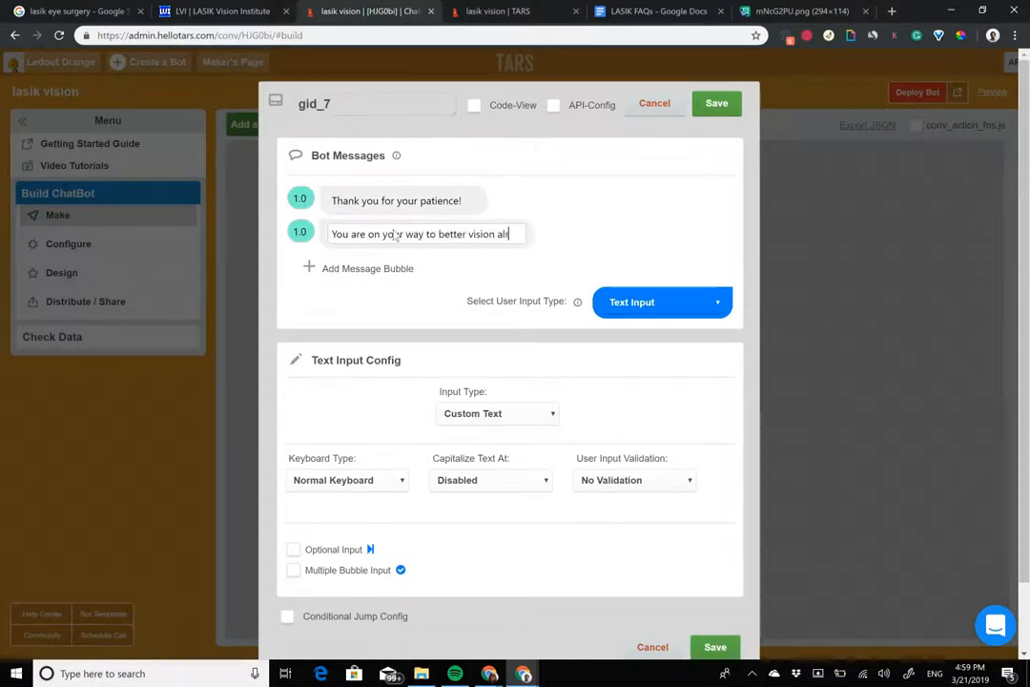
text(eeady)
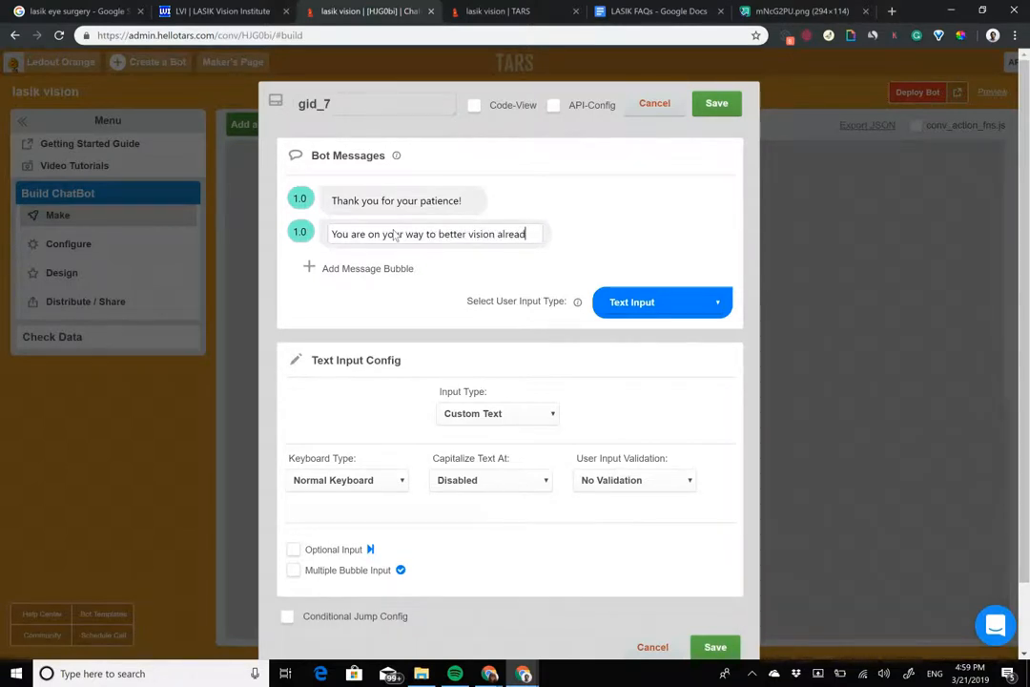
Step: Add a third message bubble reading "We look forward to seeing you soon"
click(366, 270)
text(We look forward to seeing yoy)
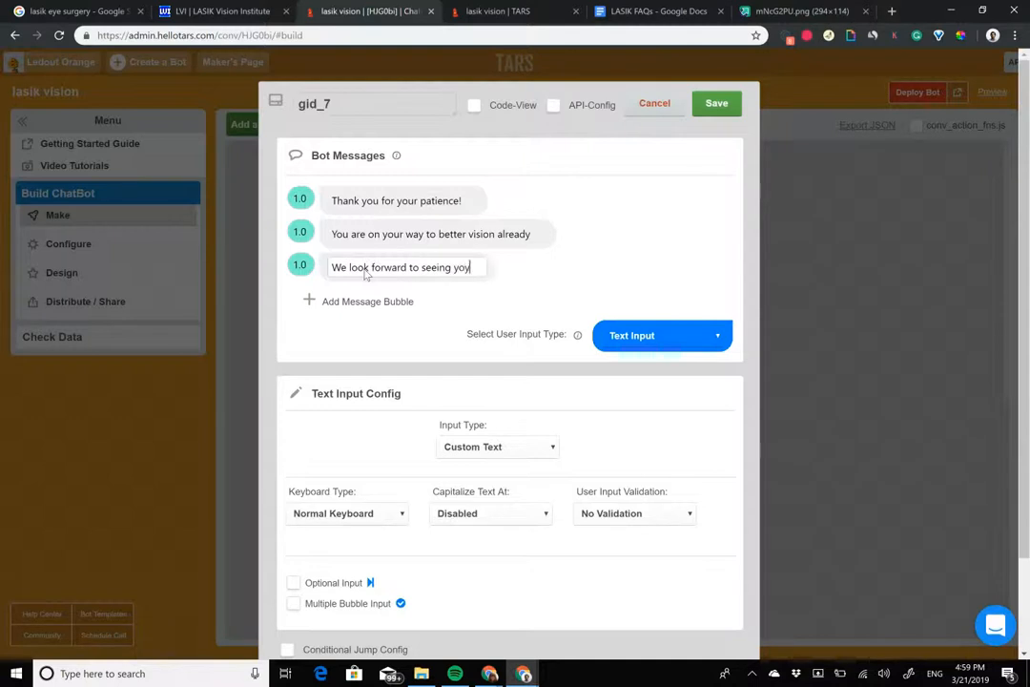
key(BackSpace)
key(BackSpace)
text(u soon)
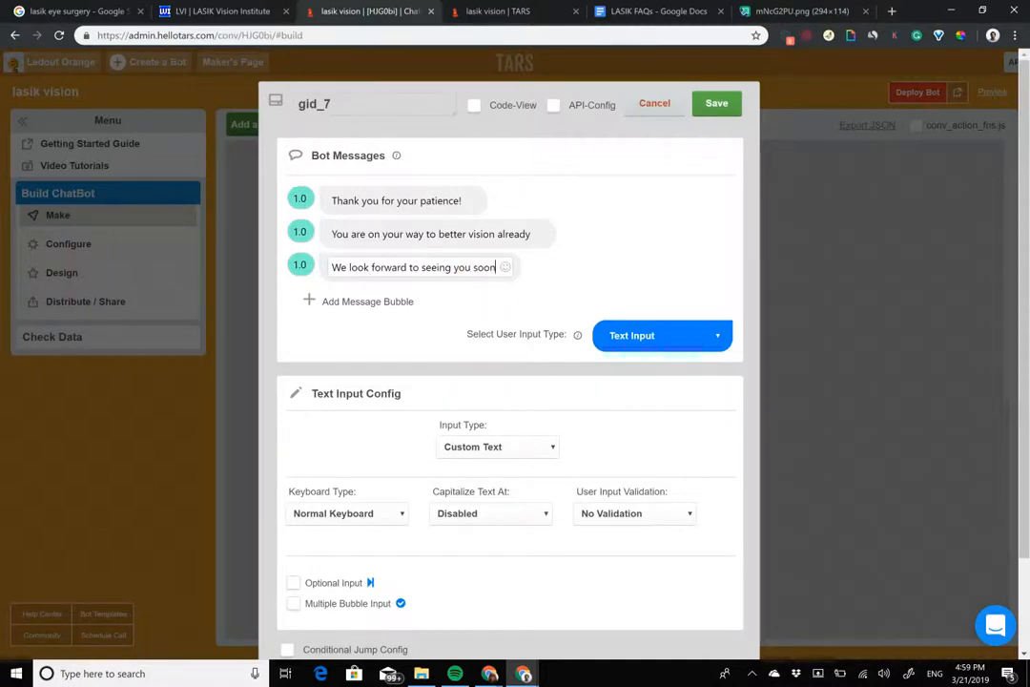
Step: Set the user input type to Auto Page Redirection and the second and third bubbles' delays to 2, and save the gambit
click(662, 335)
click(667, 312)
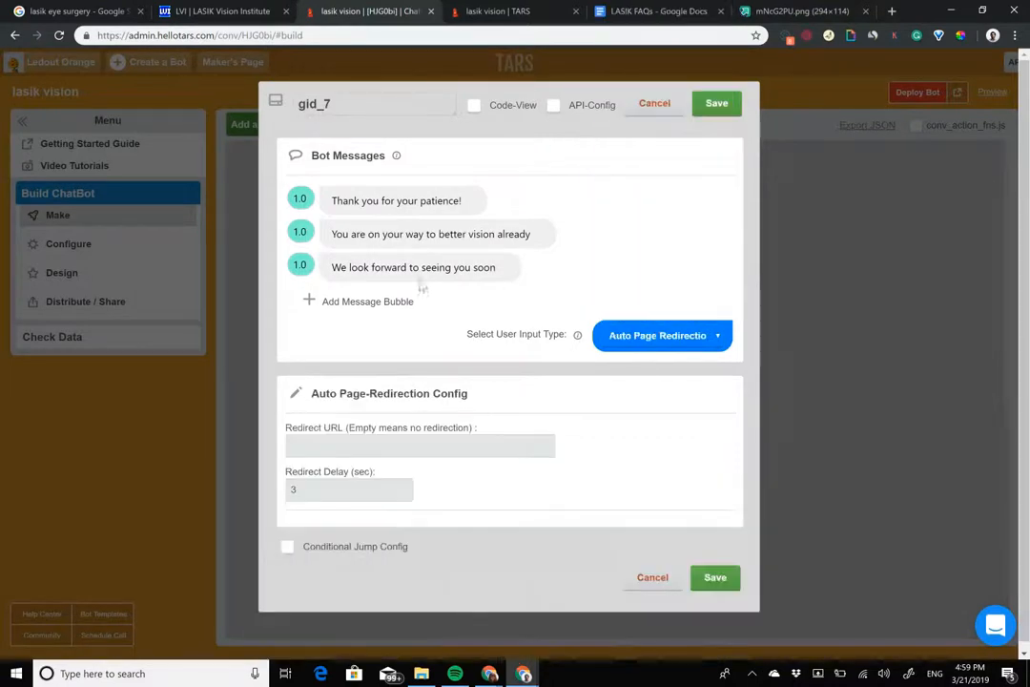
double_click(300, 233)
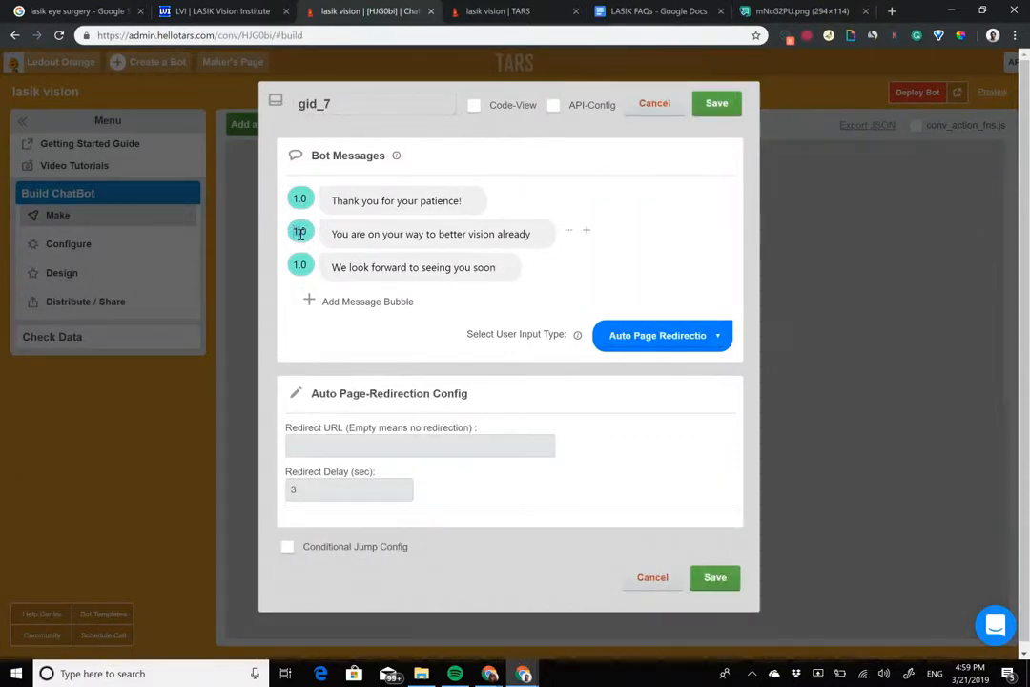
text(2)
double_click(300, 266)
text(2)
click(716, 103)
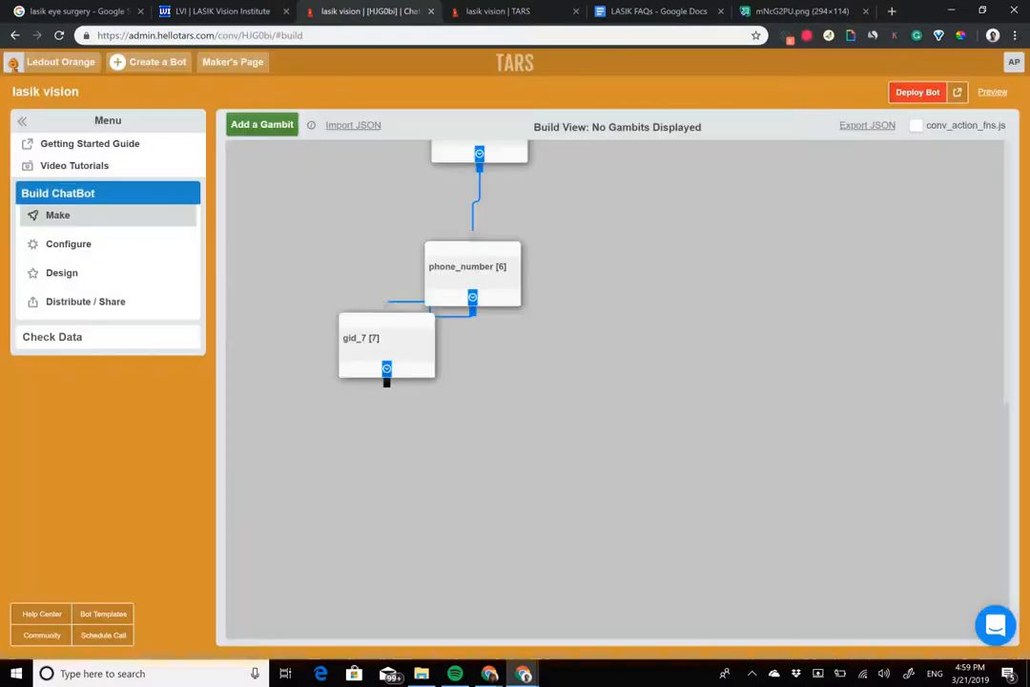
Step: Rename the seventh gambit "end" and save it
click(349, 320)
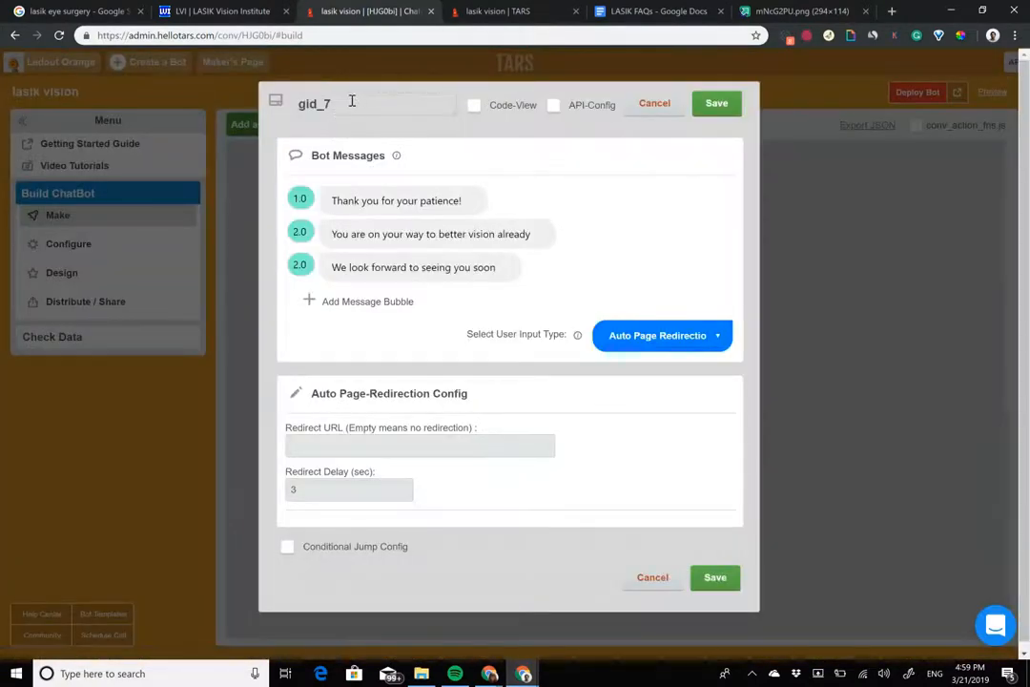
double_click(344, 102)
text(end)
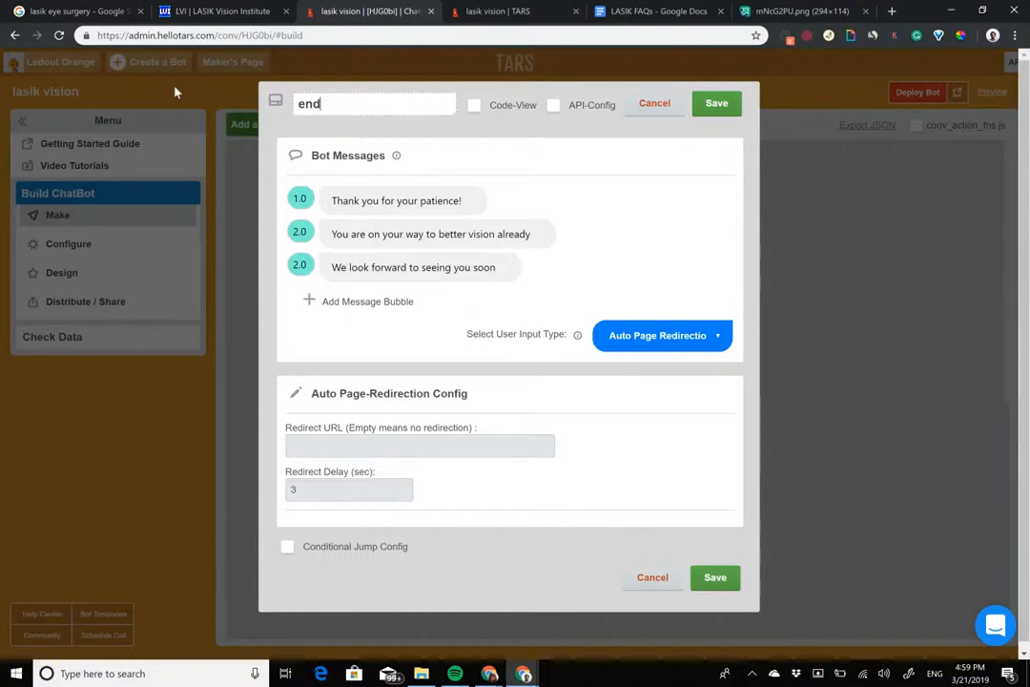
click(716, 103)
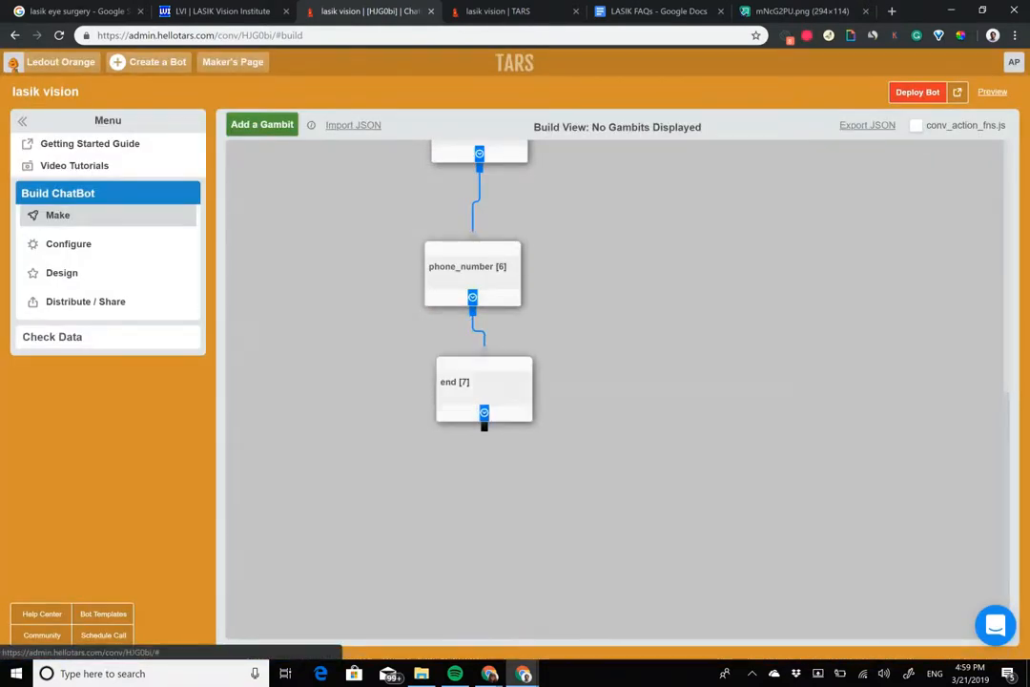
Step: Add an eighth gambit on the empty side of full_name, opposite the scheduling branch, and open the hook gambit
scroll(616, 382, up, 10)
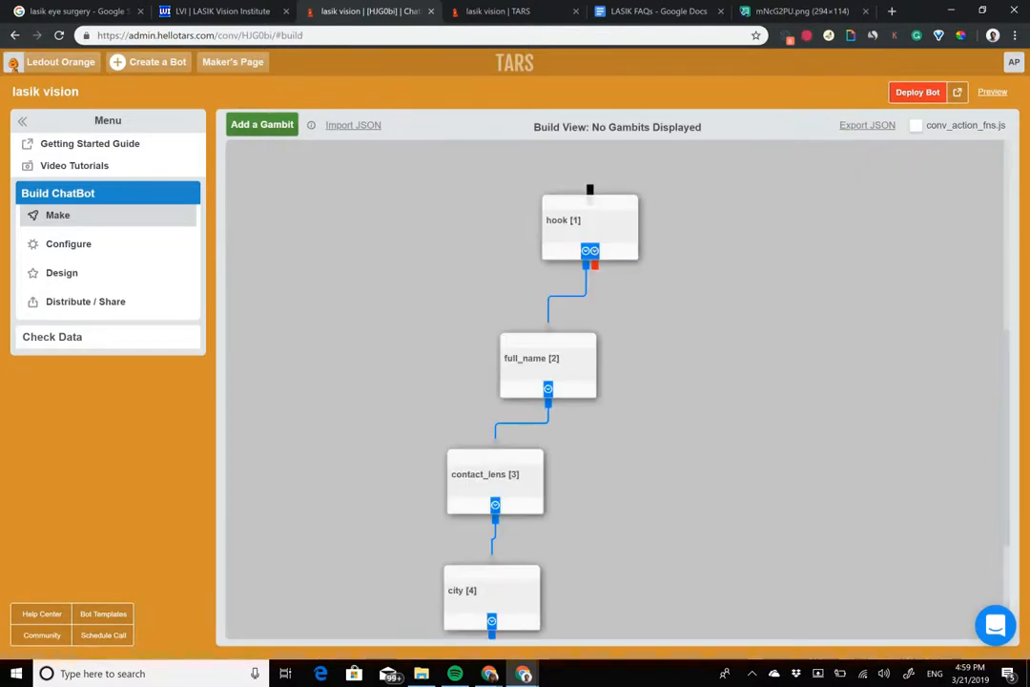
click(273, 125)
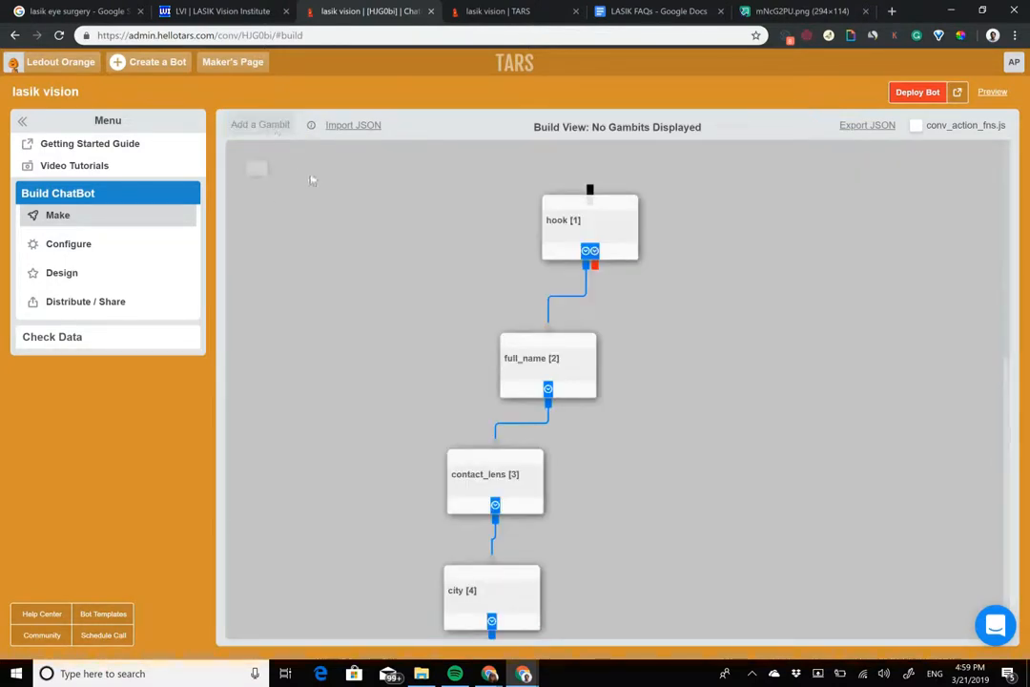
drag(275, 189, 700, 366)
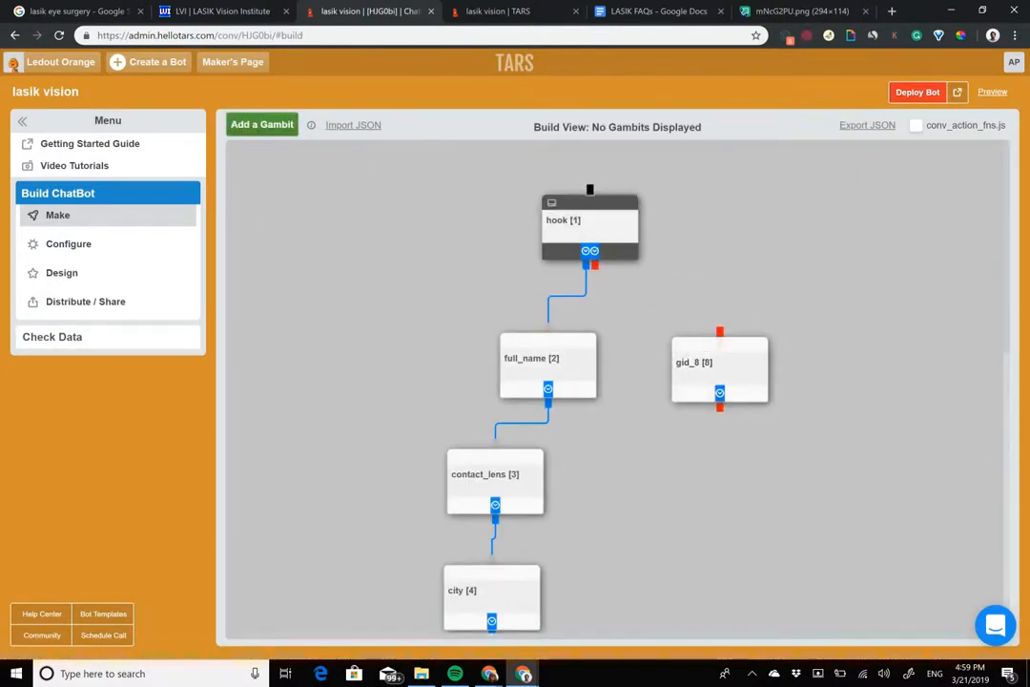
click(589, 227)
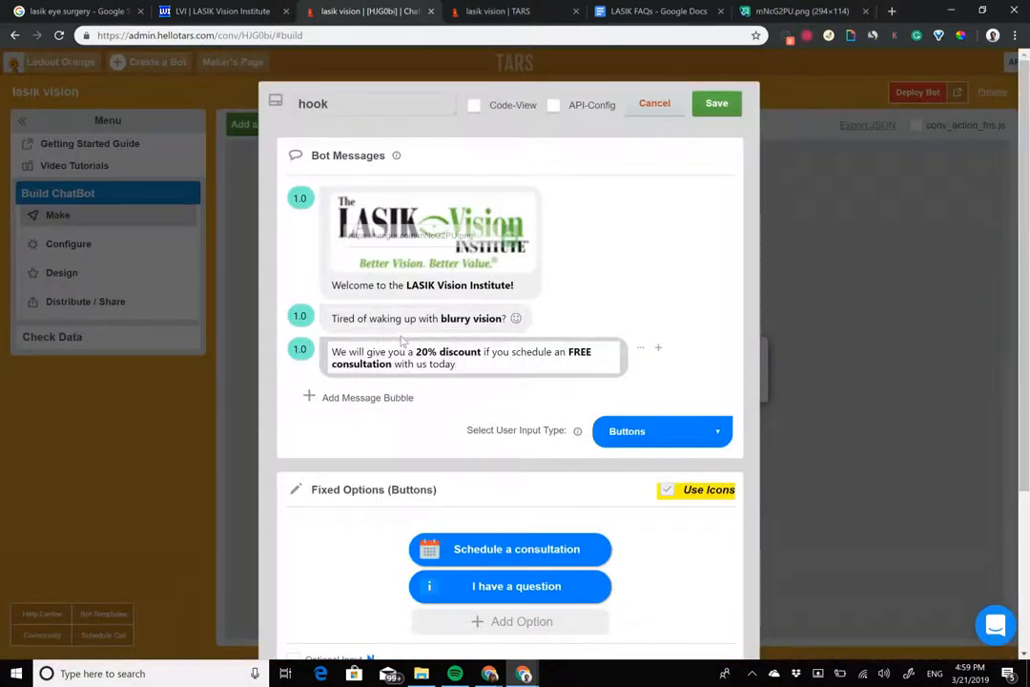
Step: Set the delays of the hook gambit's second and third message bubbles to 2 and save the gambit
drag(458, 364, 332, 352)
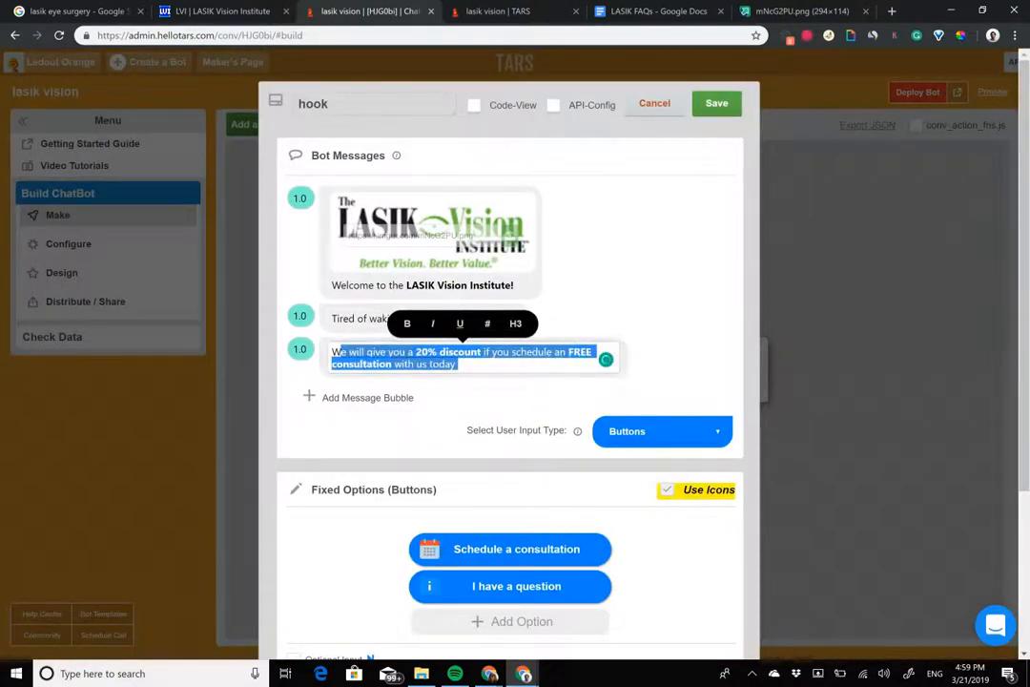
click(299, 348)
key(BackSpace)
text(2)
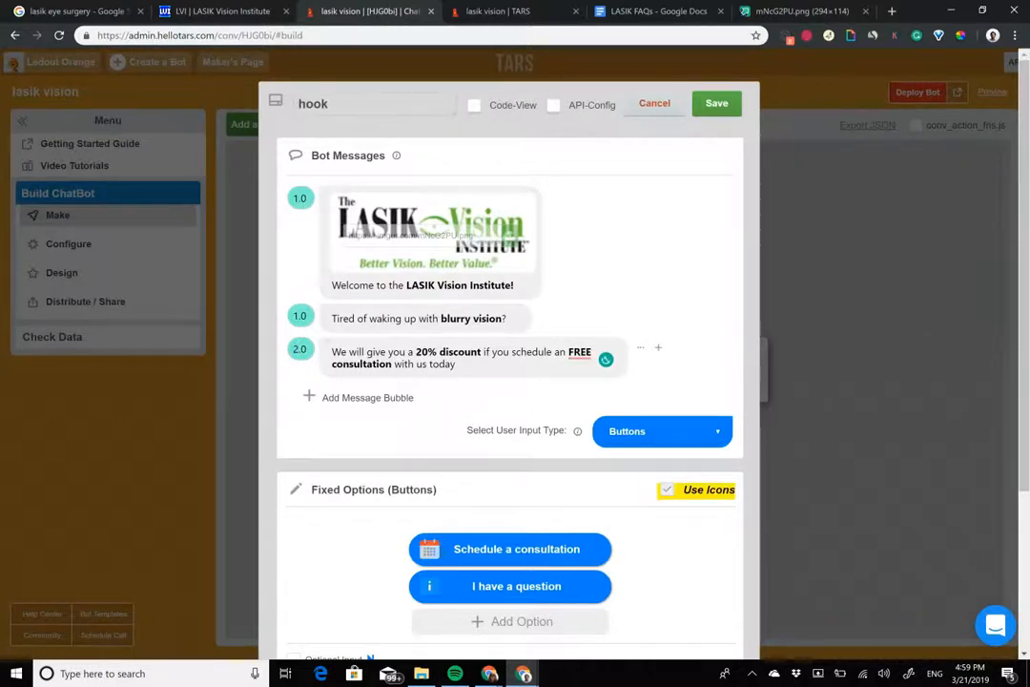
drag(330, 318, 510, 323)
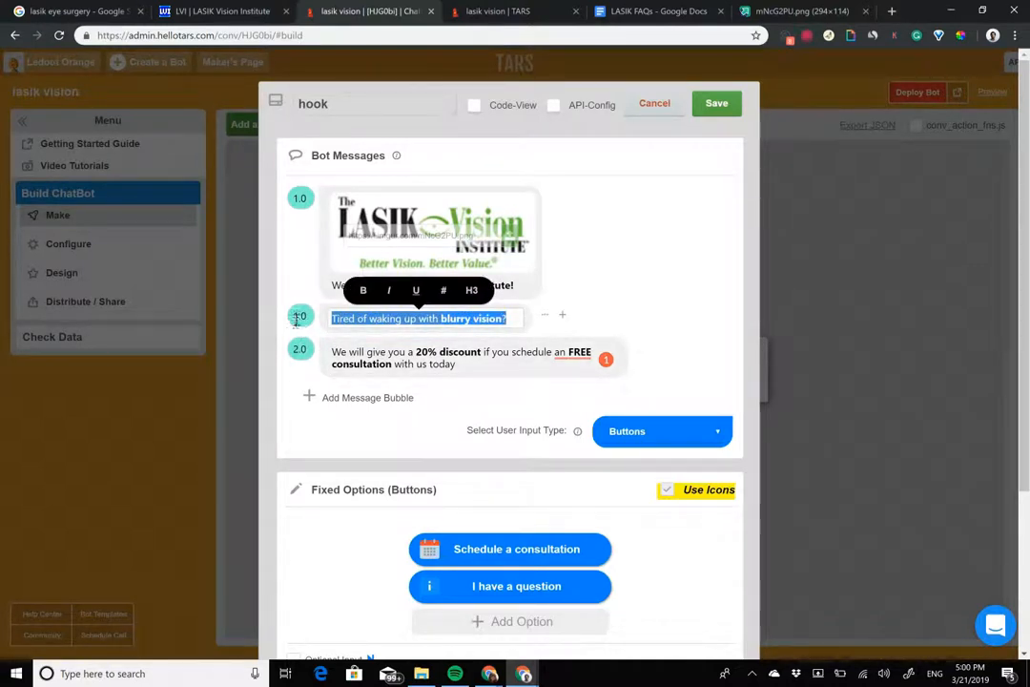
click(298, 319)
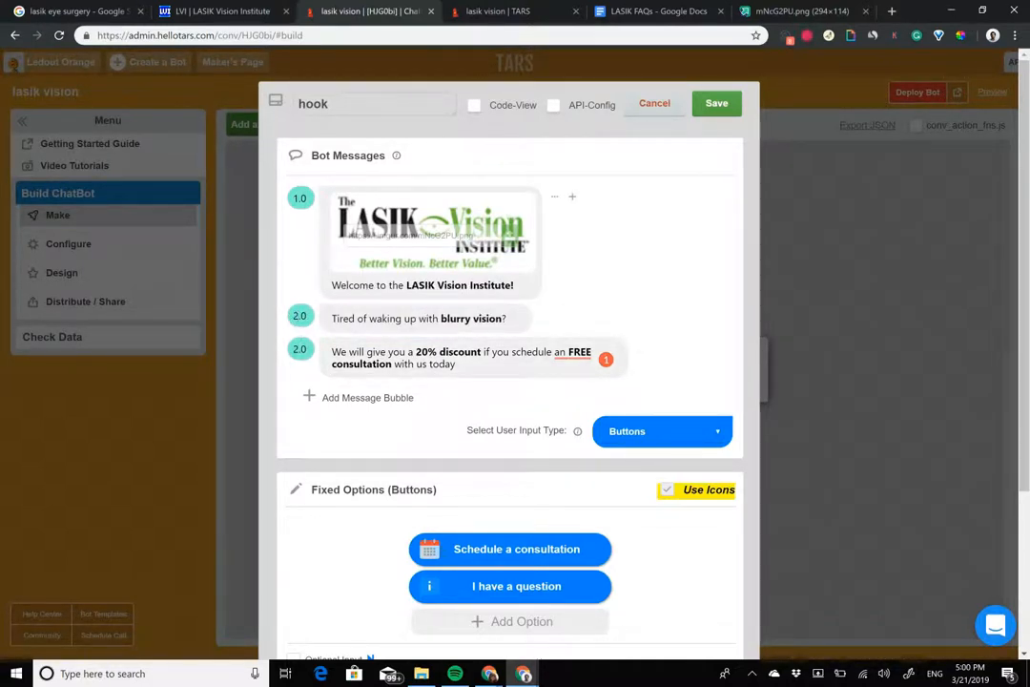
click(716, 103)
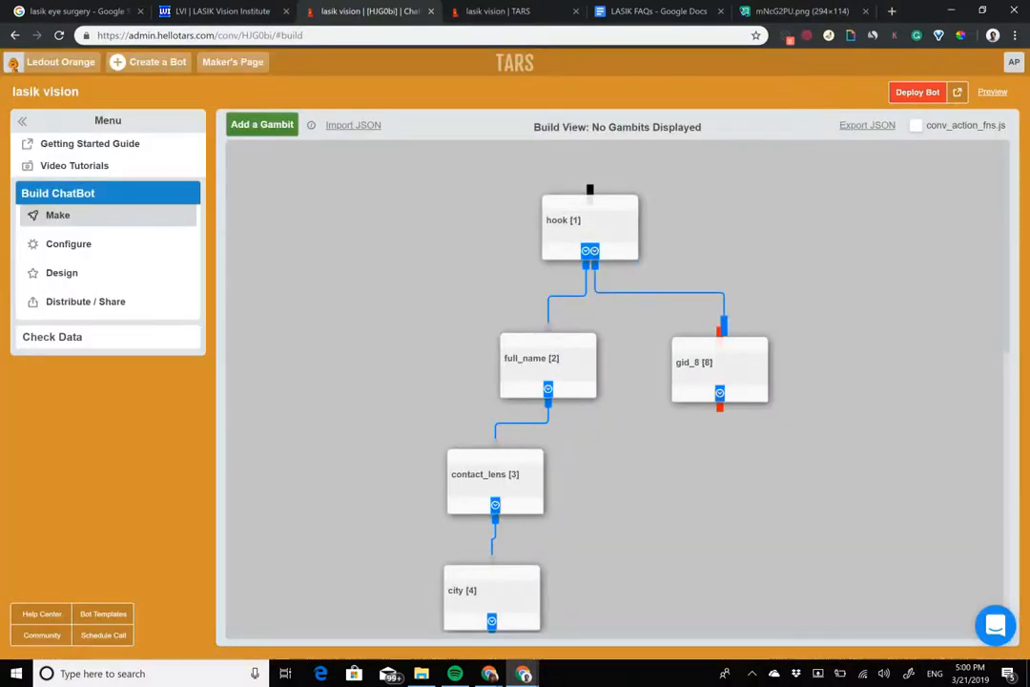
Step: Open the eighth gambit and replace its default bot message with "Sure!"
click(683, 344)
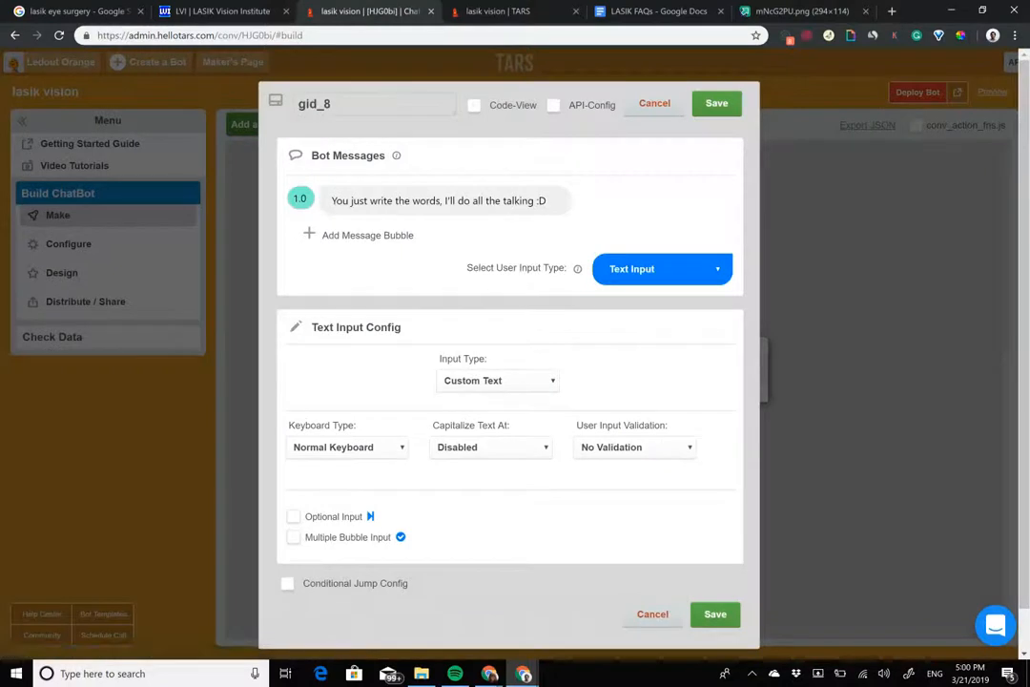
triple_click(448, 202)
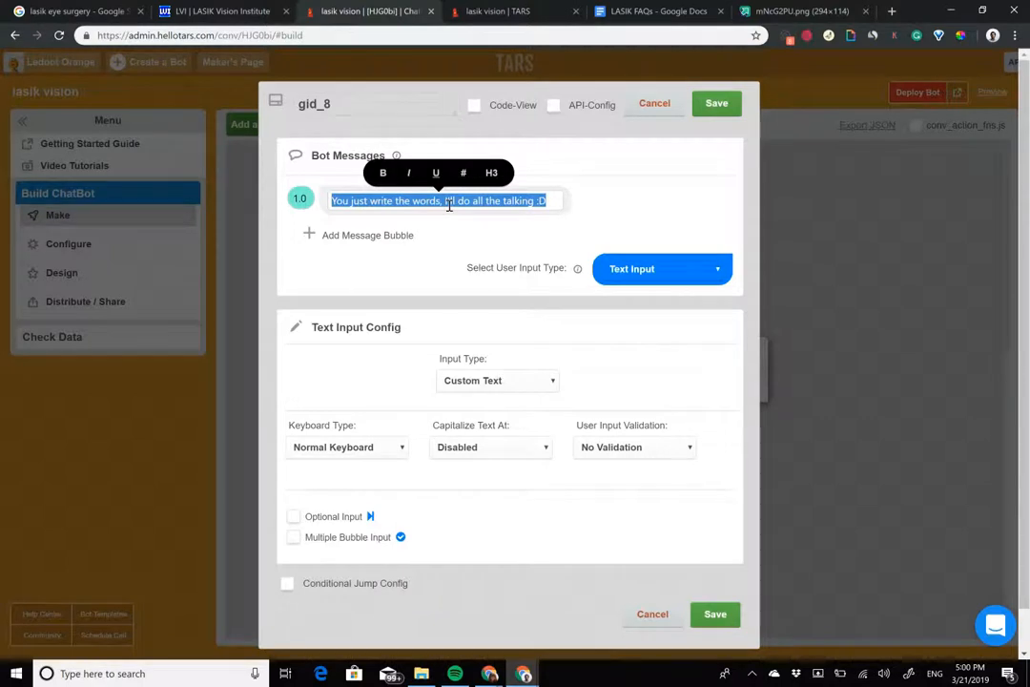
text(Sure)
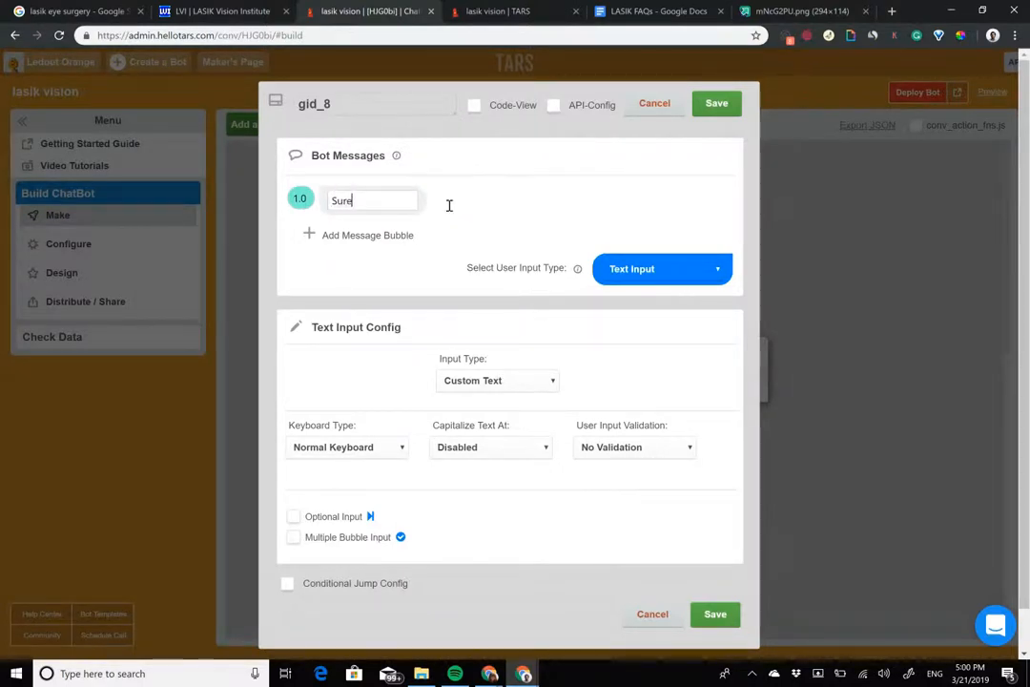
text(!)
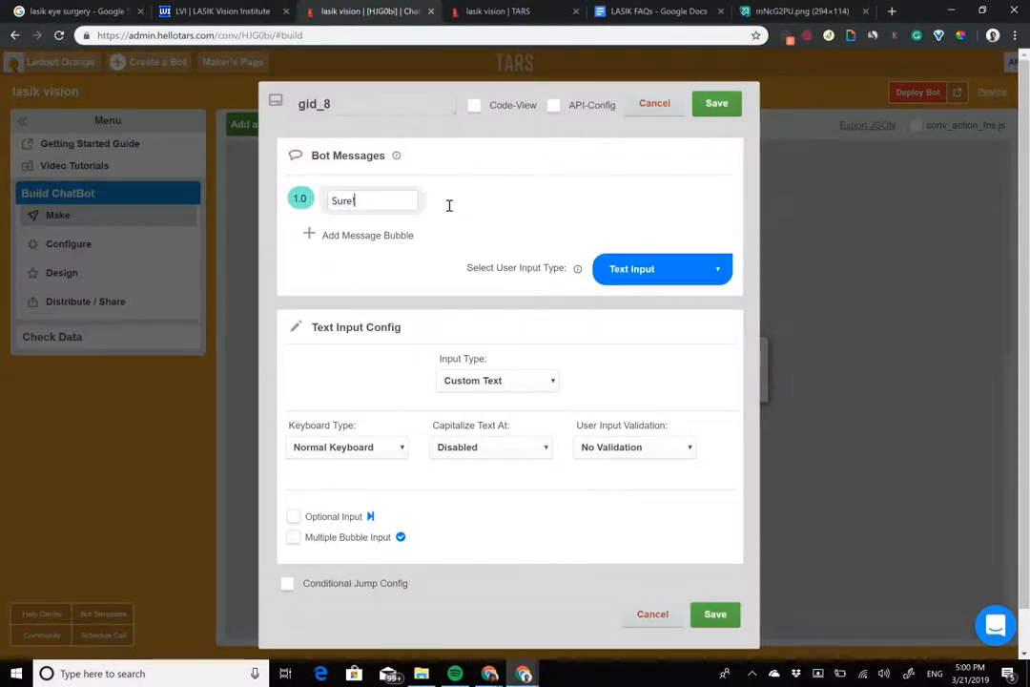
Step: Add a second message bubble reading "I'd be to answer your question"
click(386, 234)
text(I'd be to)
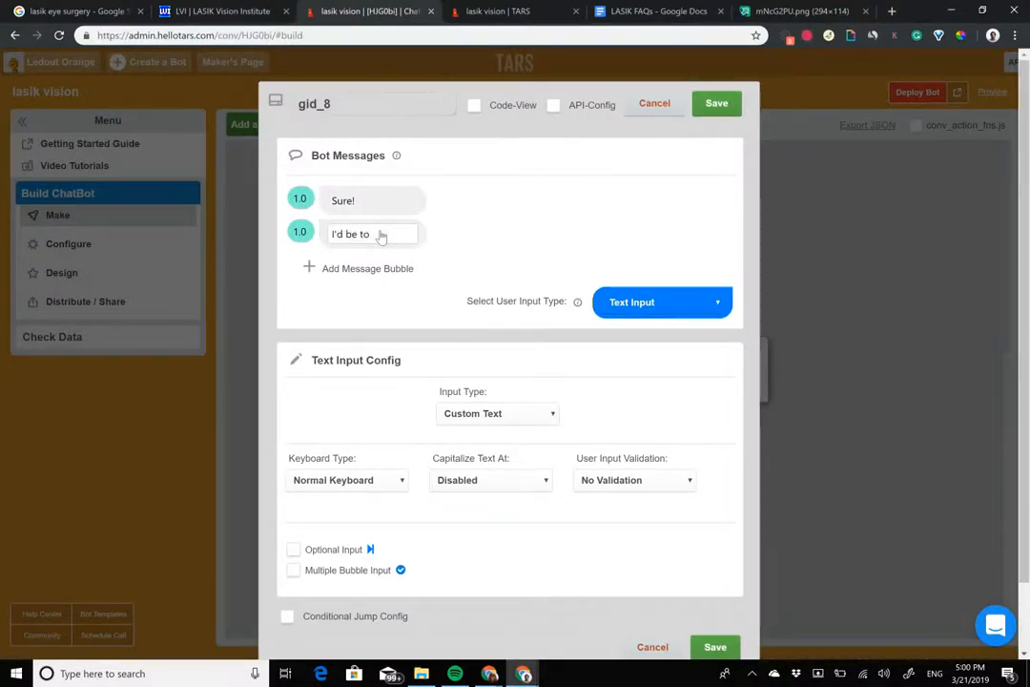
text( t)
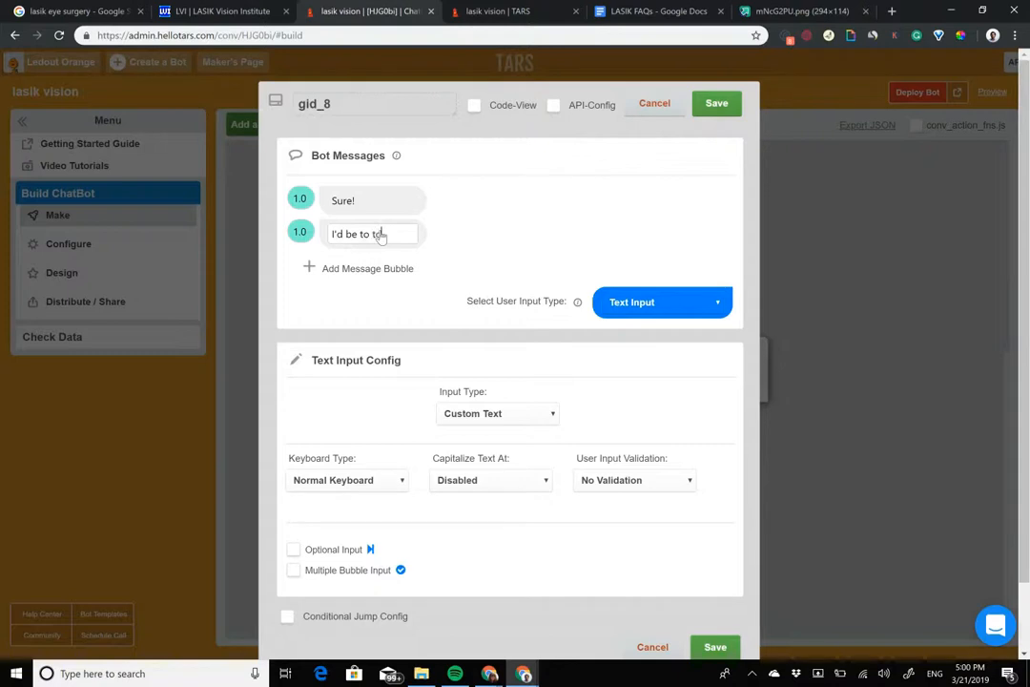
key(BackSpace)
text(answer)
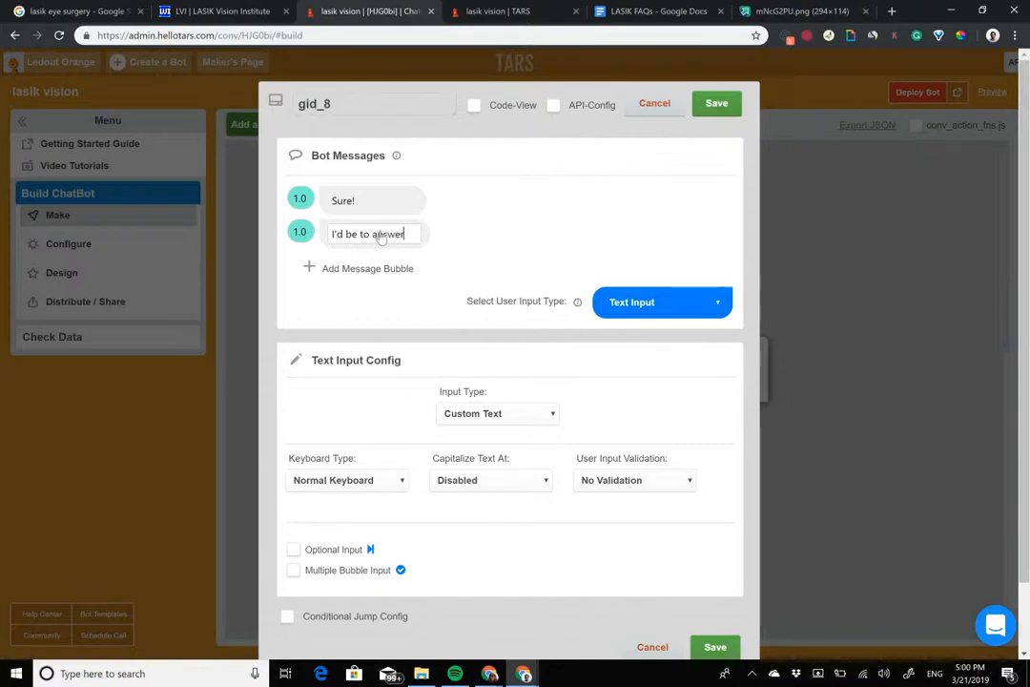
text( your )
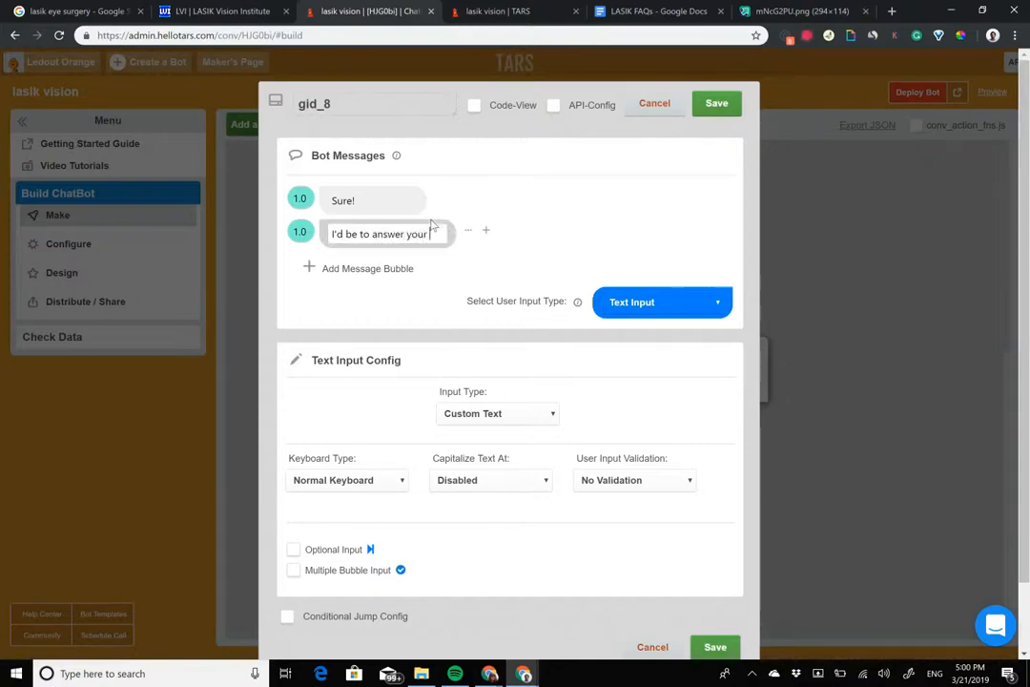
text(question)
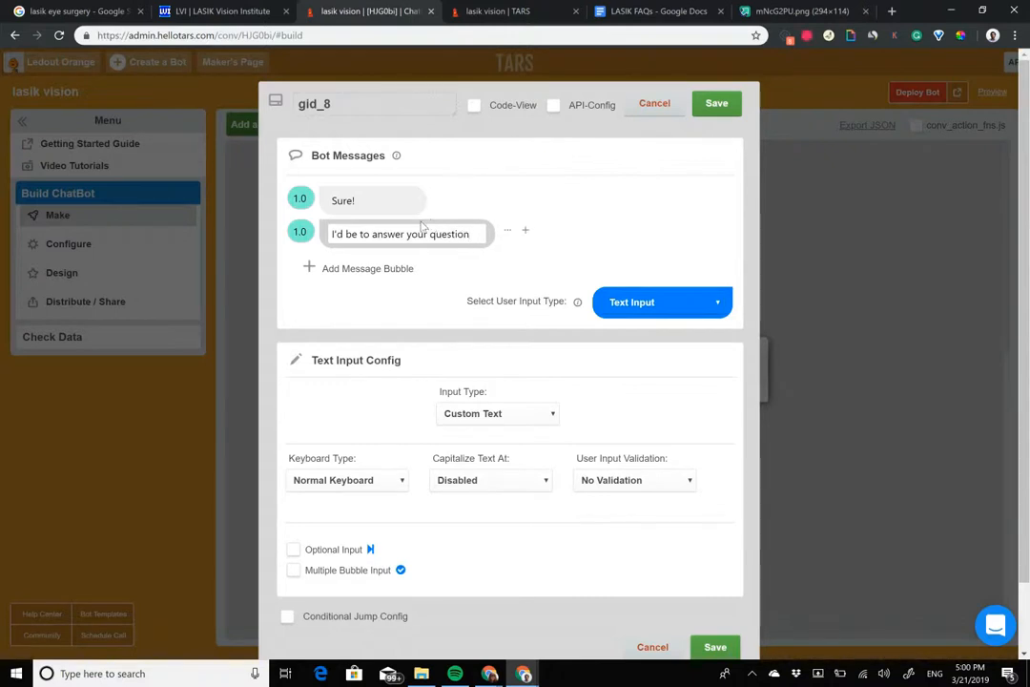
Step: Set the second bubble's delay to 2 and rename the gambit "questions"
drag(302, 233, 272, 236)
text(2)
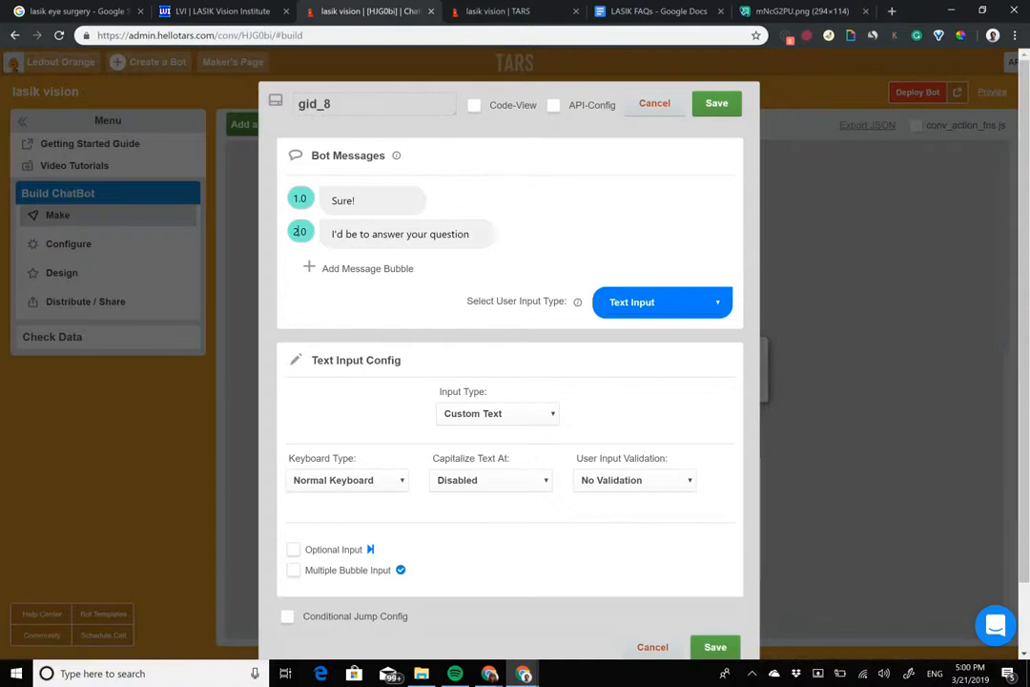
double_click(366, 112)
text(questions)
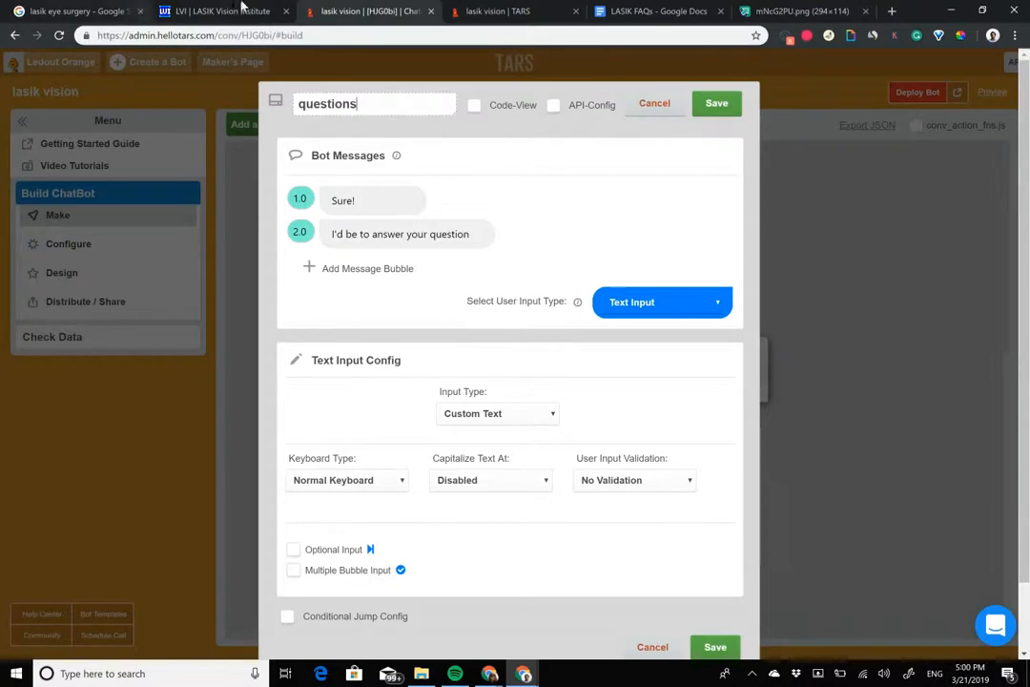
Step: Switch to the LASIK Vision Institute landing page to consult its content for the question branch
click(244, 8)
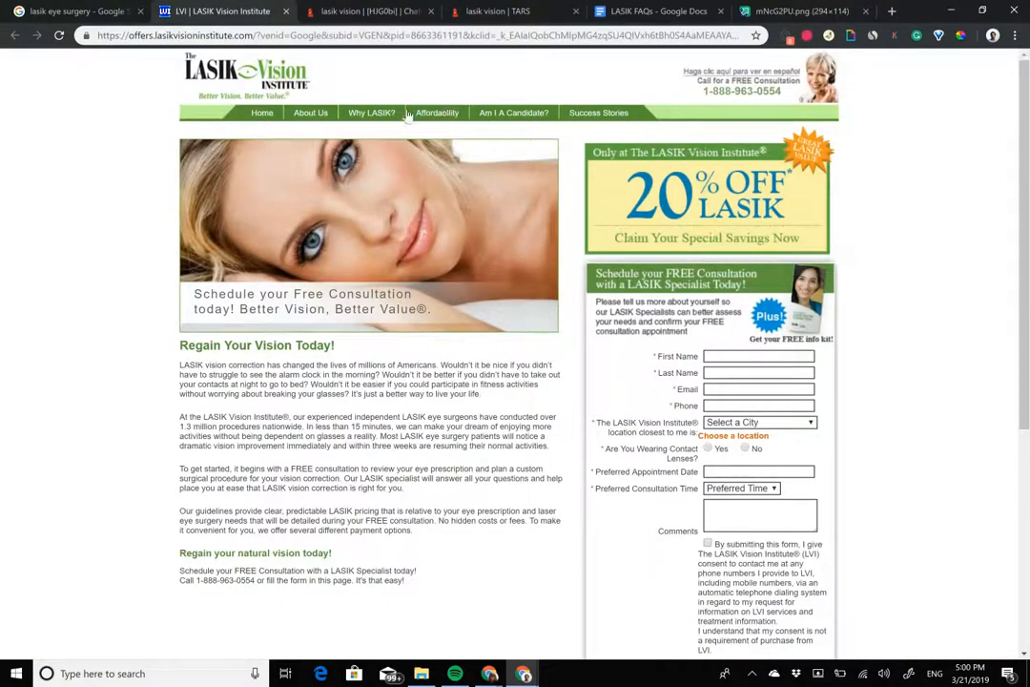
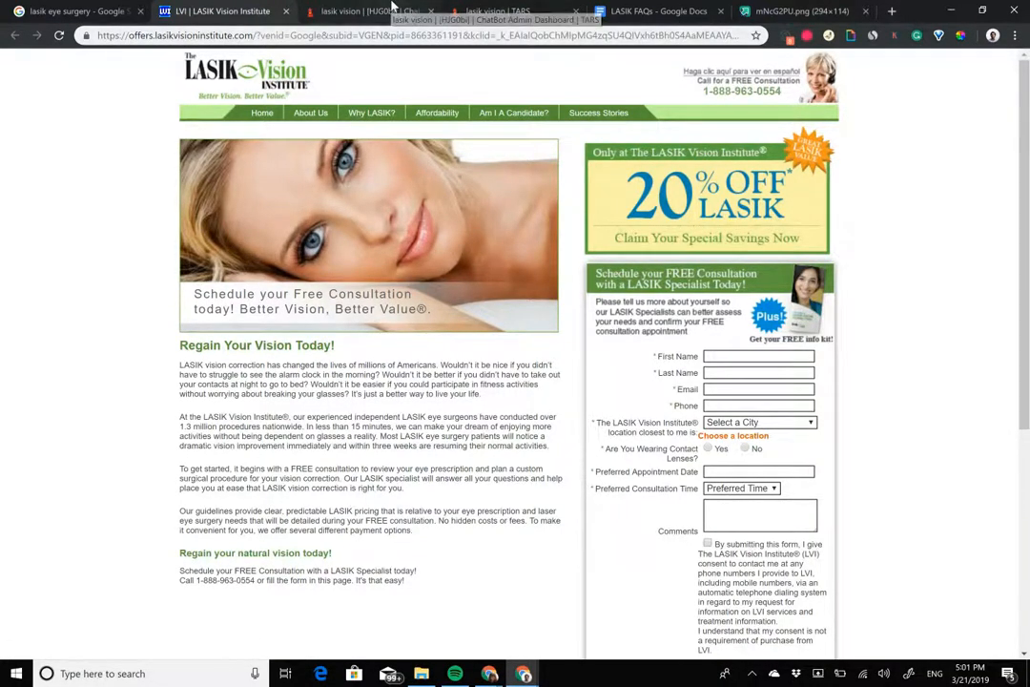
Step: Return to the TARS builder and set the questions gambit's input type to Buttons with a first option "Why LASIK"
click(395, 10)
click(662, 303)
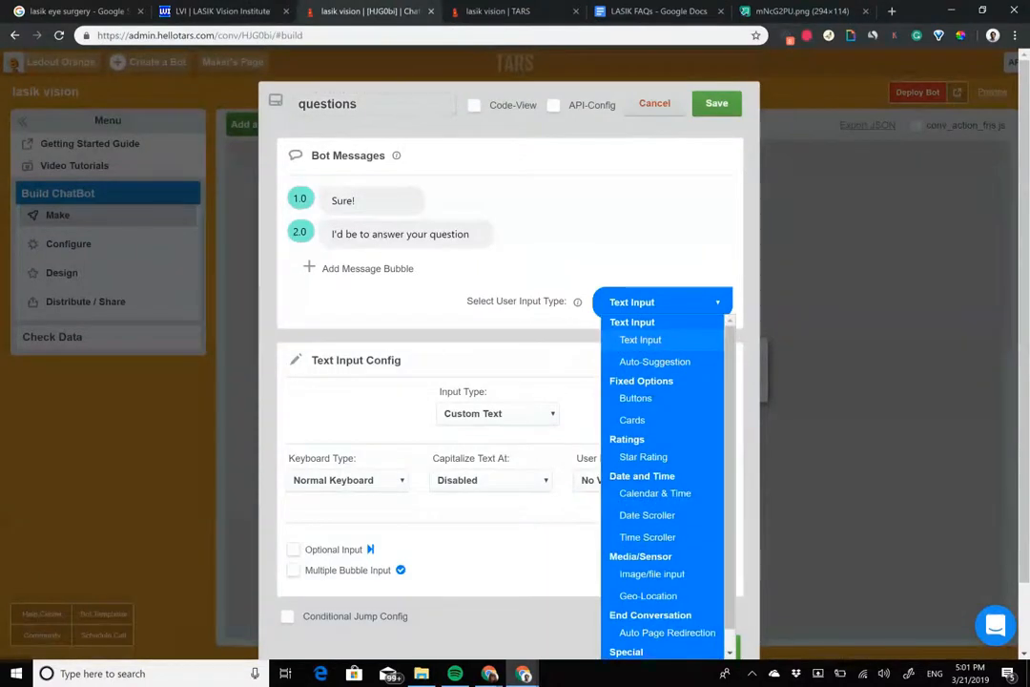
click(635, 398)
text(Why LASIK)
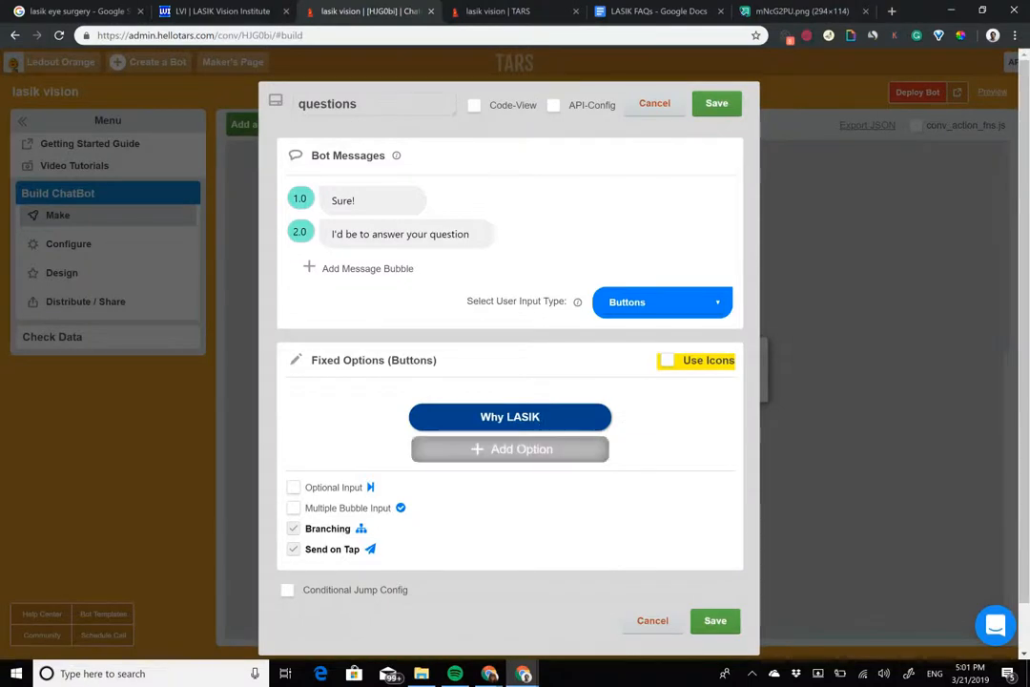
Step: Add two more button options reading "Am I a candidate?" and "How much does it cost?"
key(Return)
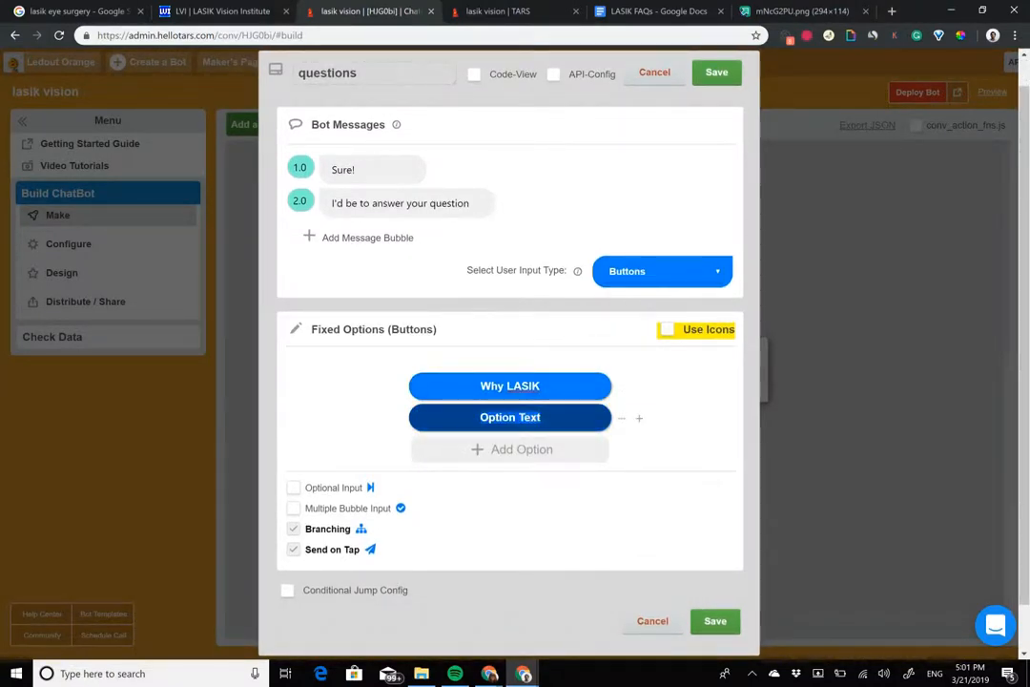
text(Am I a candidate?)
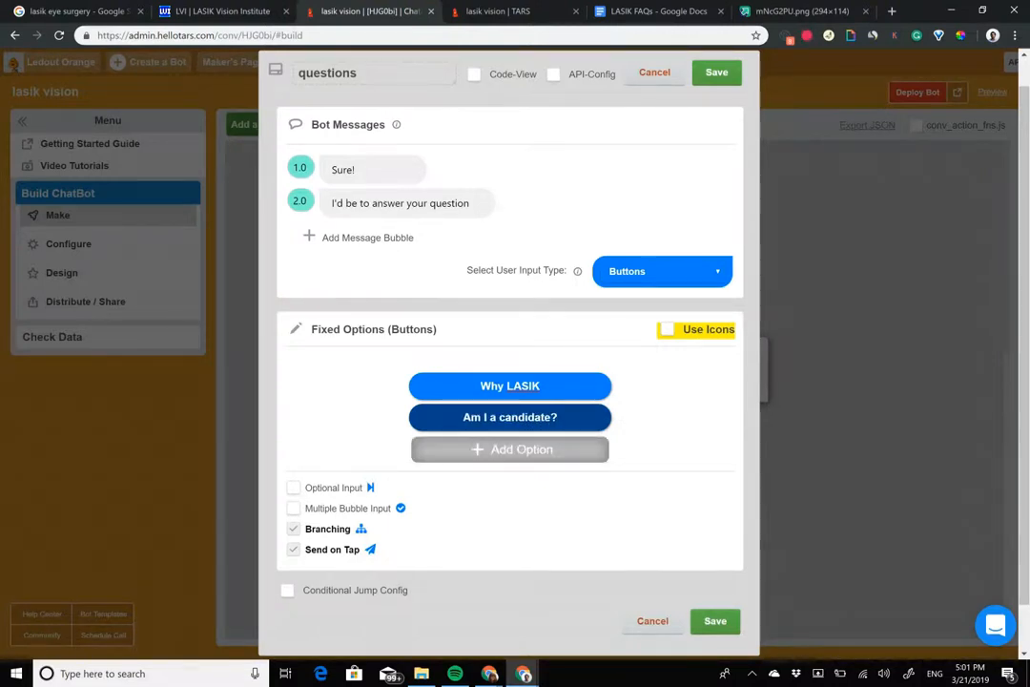
click(515, 450)
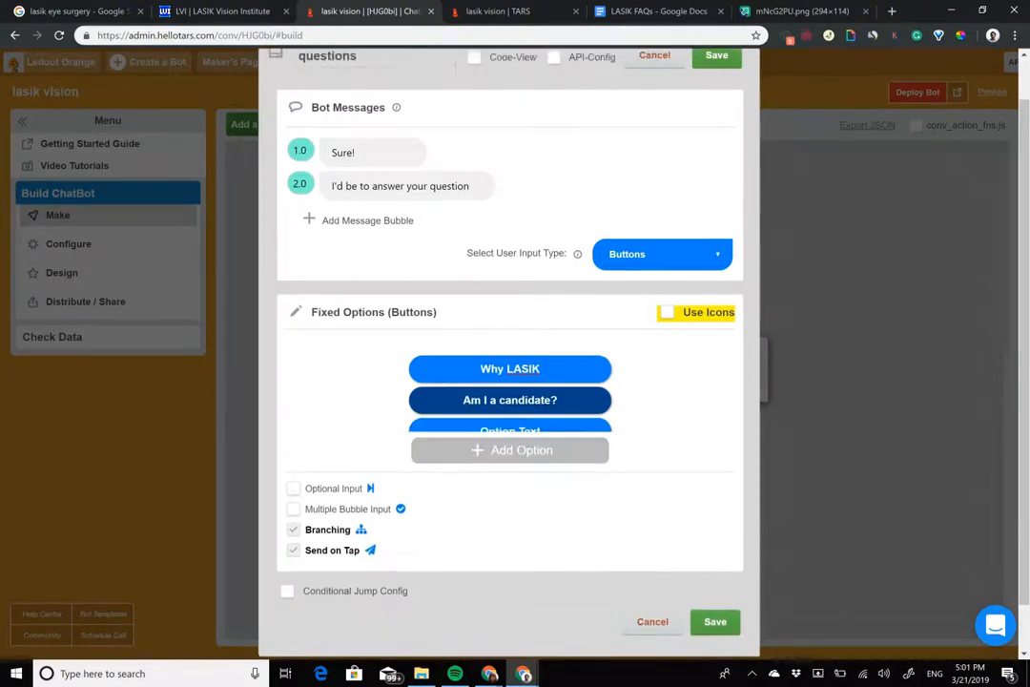
triple_click(528, 418)
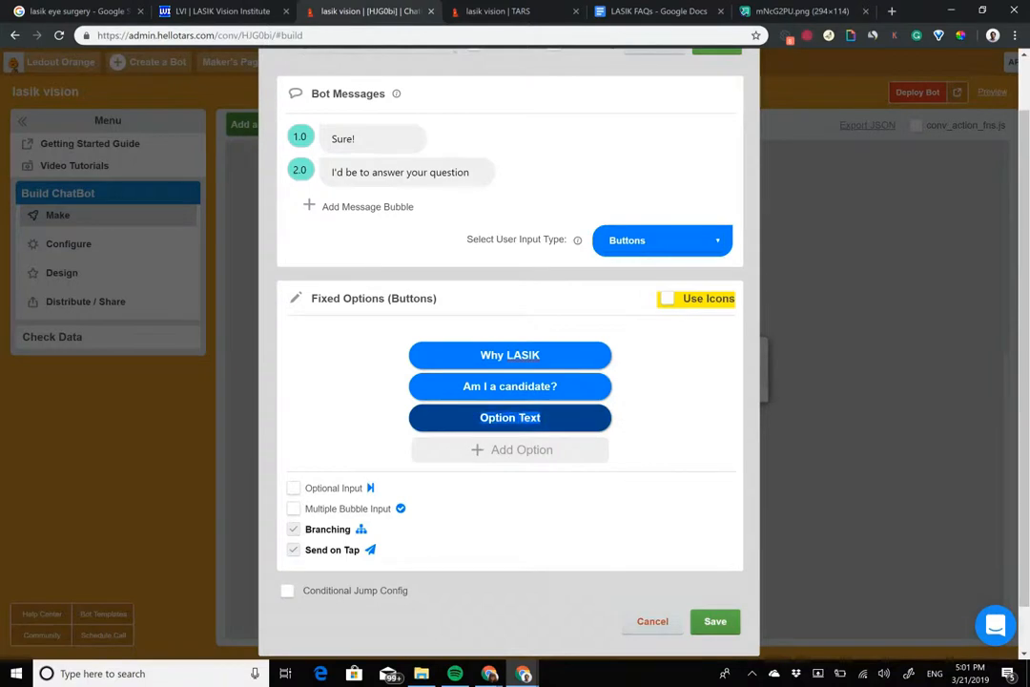
text(How )
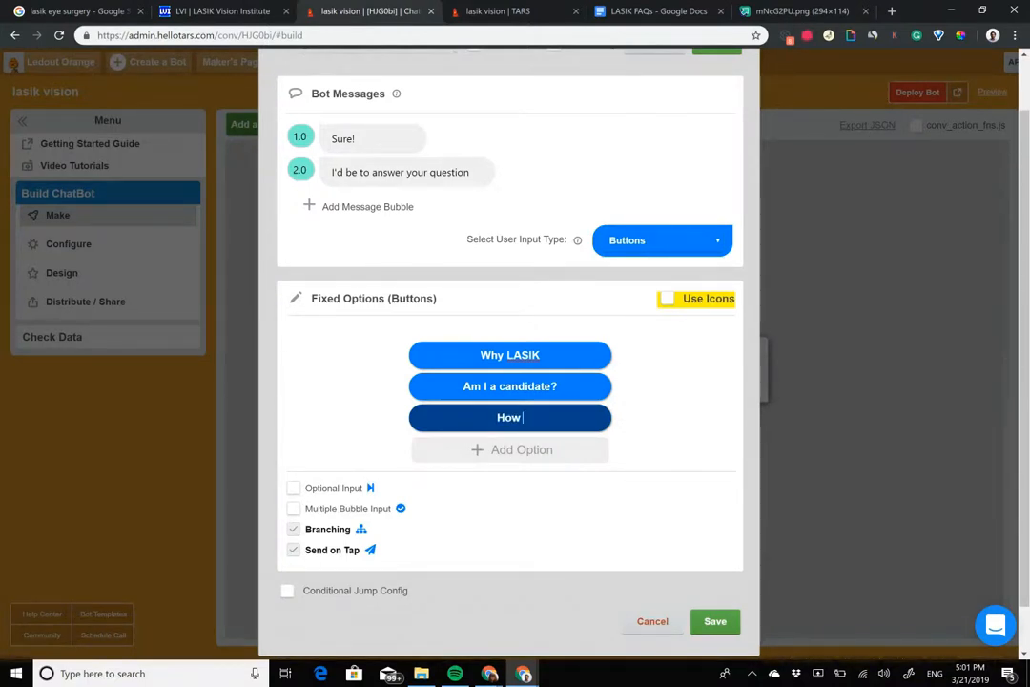
text(much)
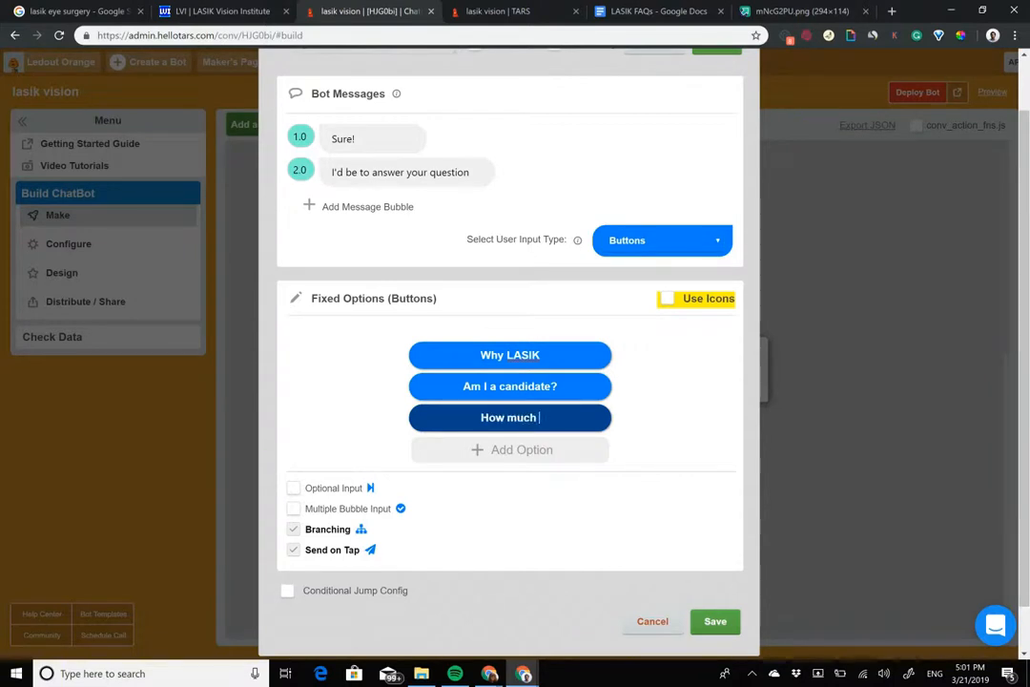
text( does it cost?)
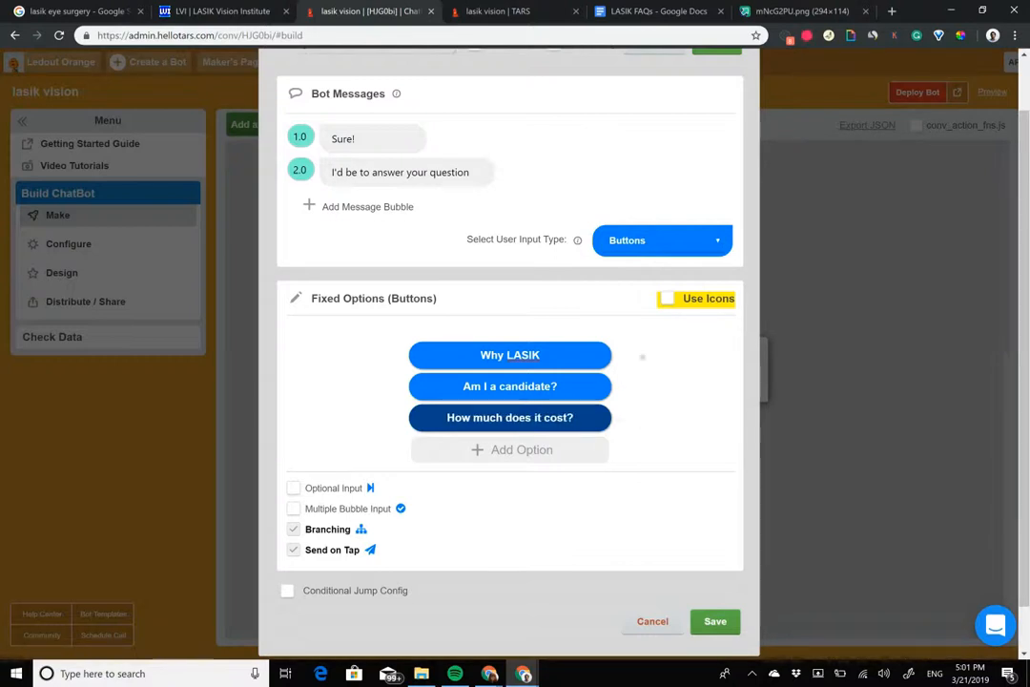
Step: Add a fourth button option reading "Something else..." and save the questions gambit
click(511, 450)
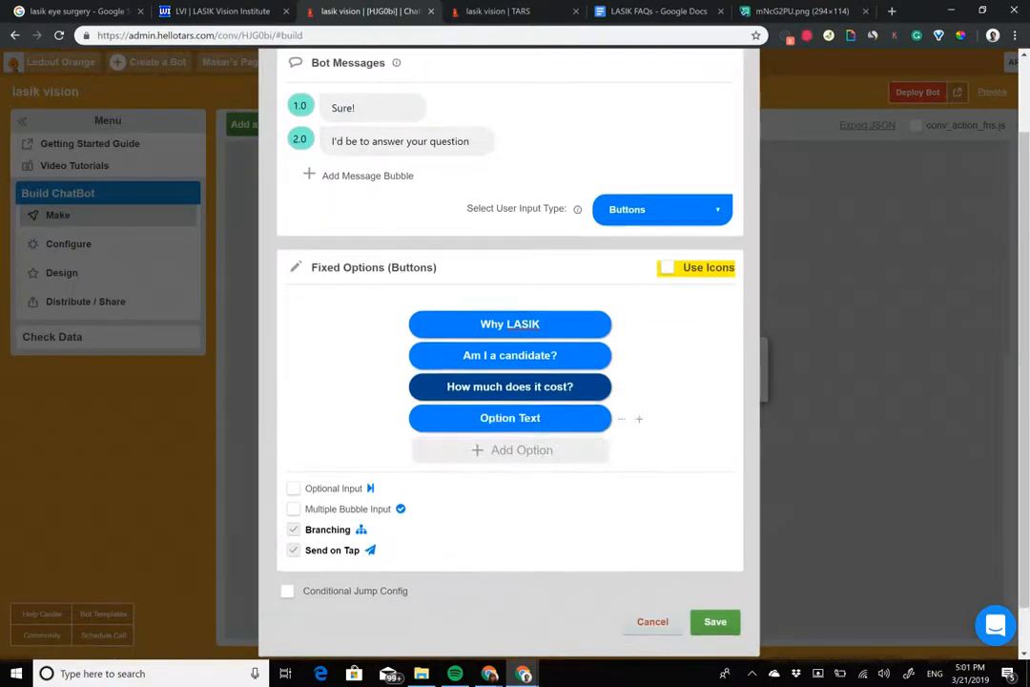
click(510, 418)
text(I'd)
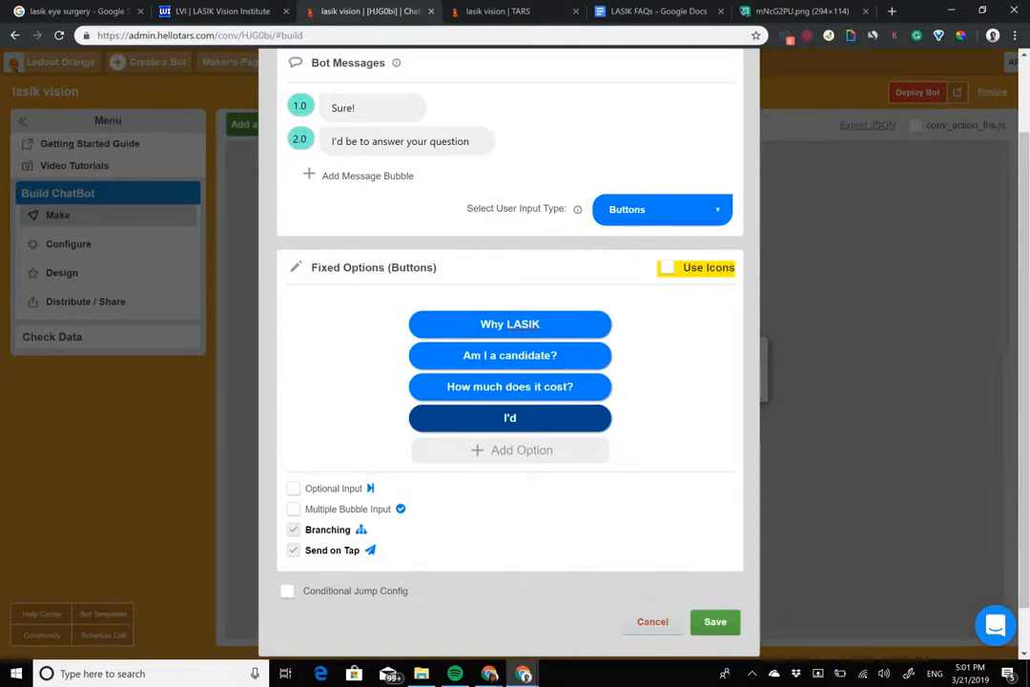
text(SOmething else...)
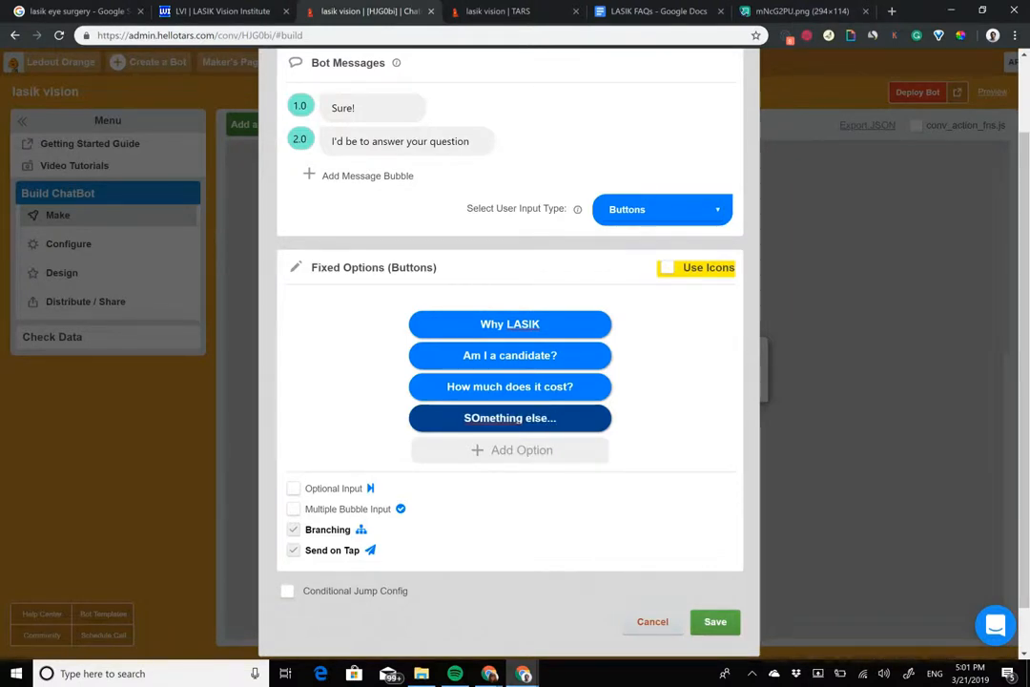
click(481, 418)
key(BackSpace)
text(o)
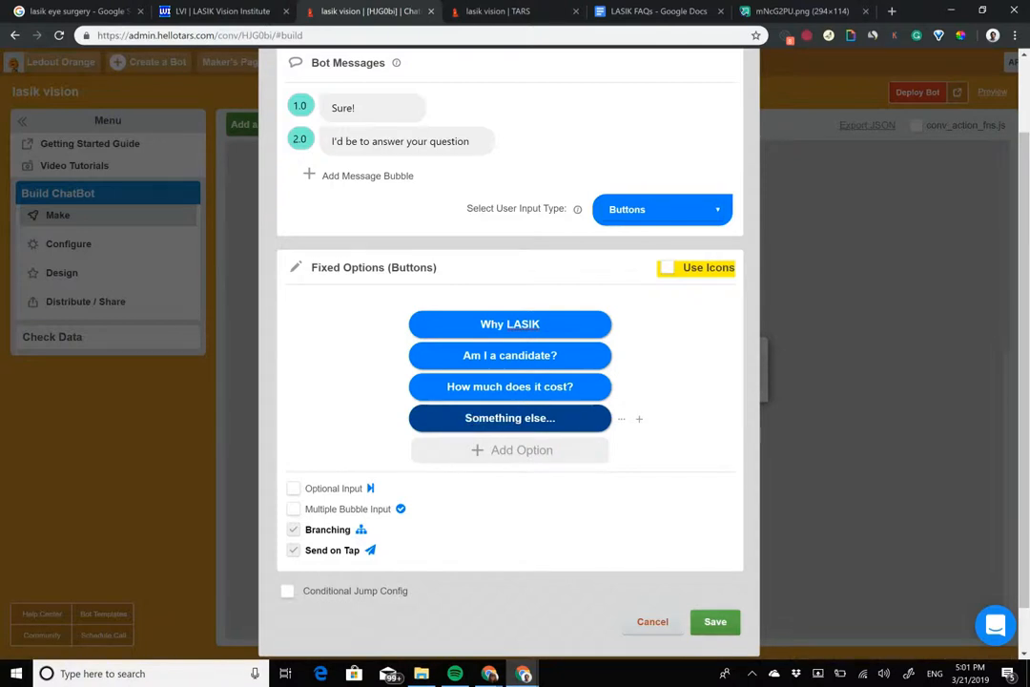
click(716, 621)
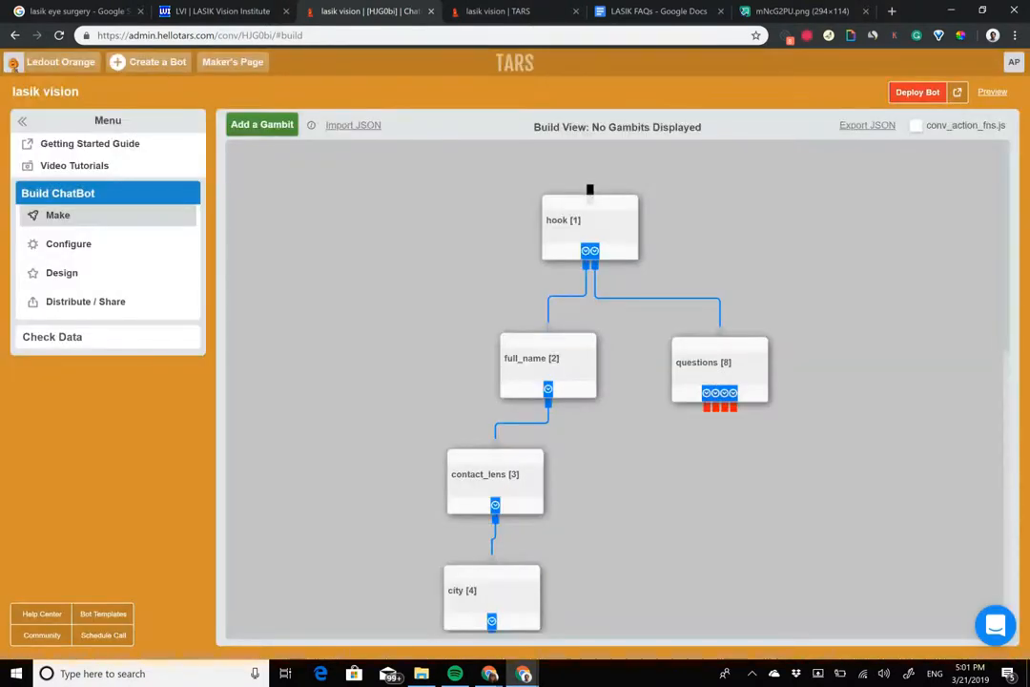
Step: Add a ninth gambit below the questions gambit and connect it to the "Why LASIK" option
click(256, 126)
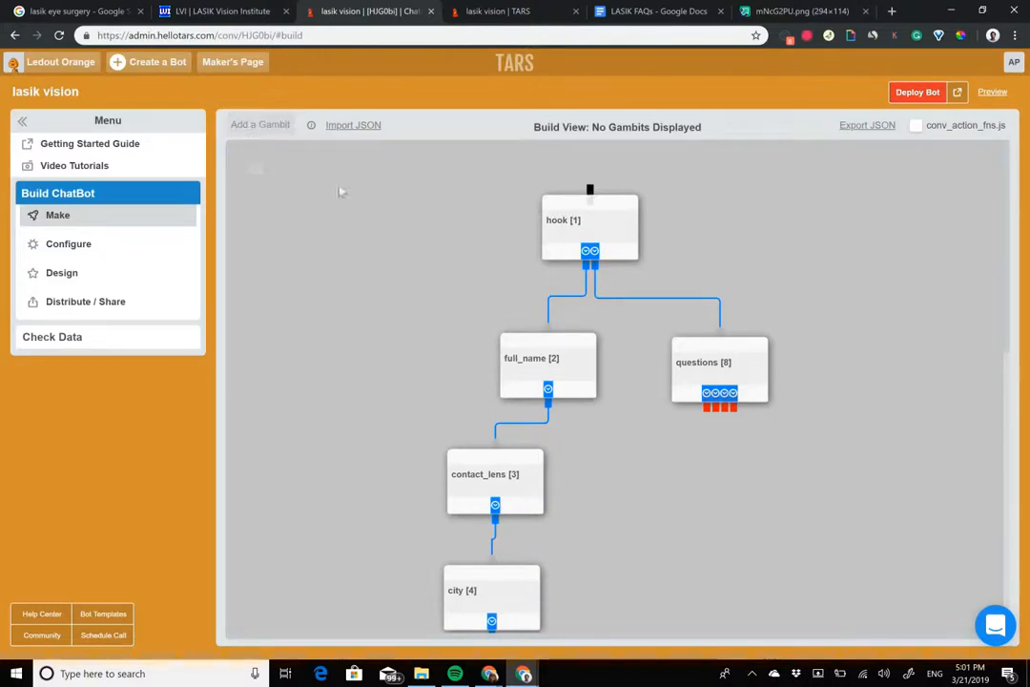
click(599, 440)
drag(598, 441, 642, 458)
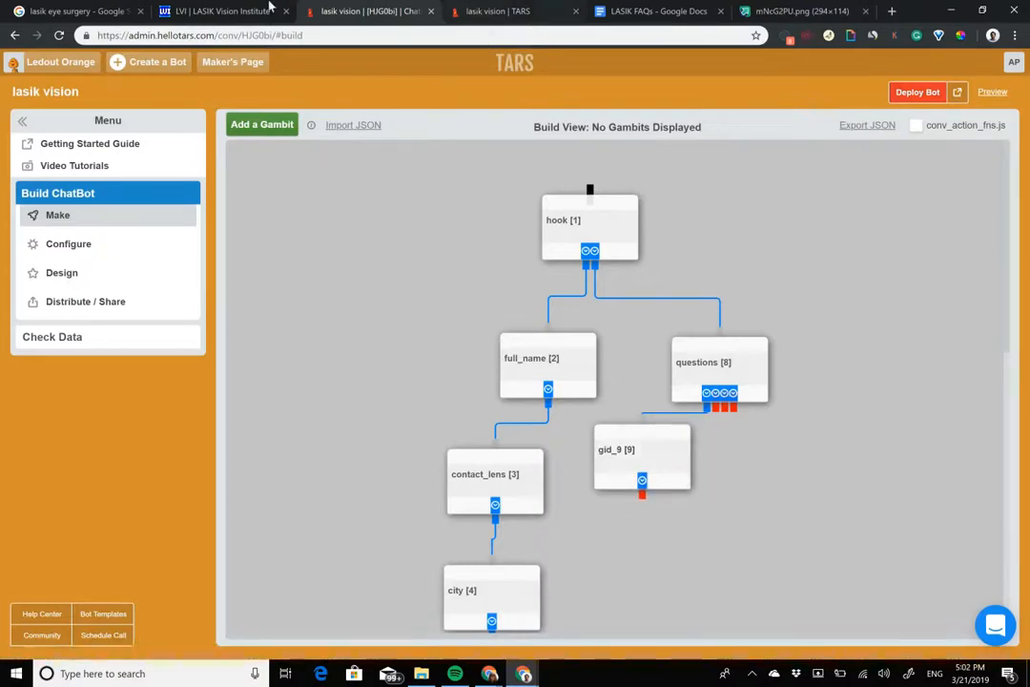
Step: Open the LASIK Vision Institute site's Why LASIK page in a new tab and copy its first paragraph
click(207, 9)
middle_click(363, 115)
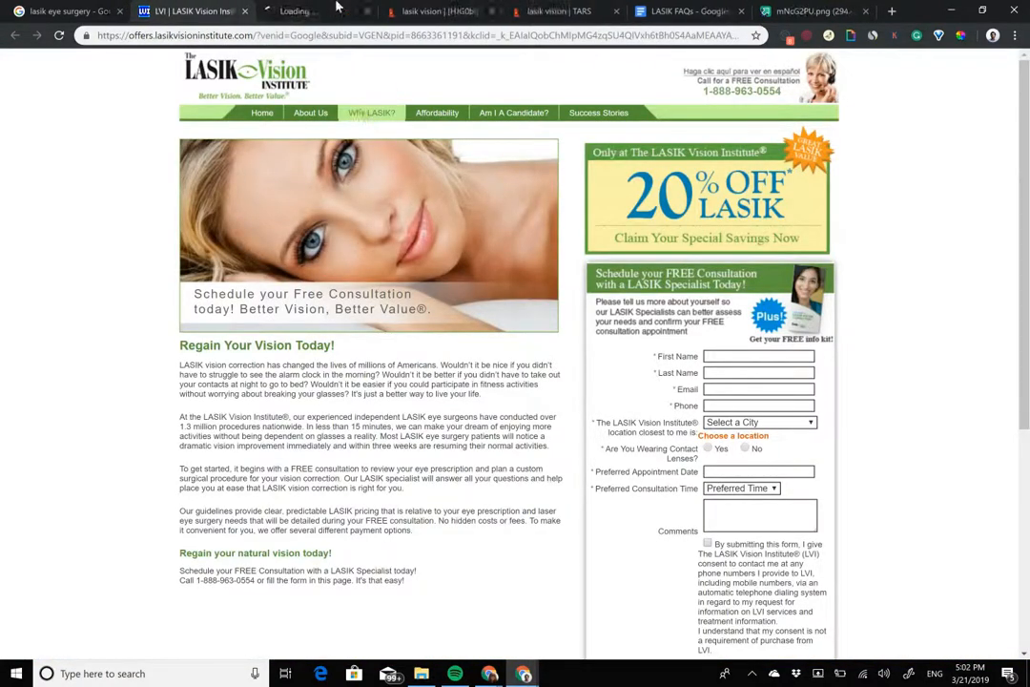
click(334, 10)
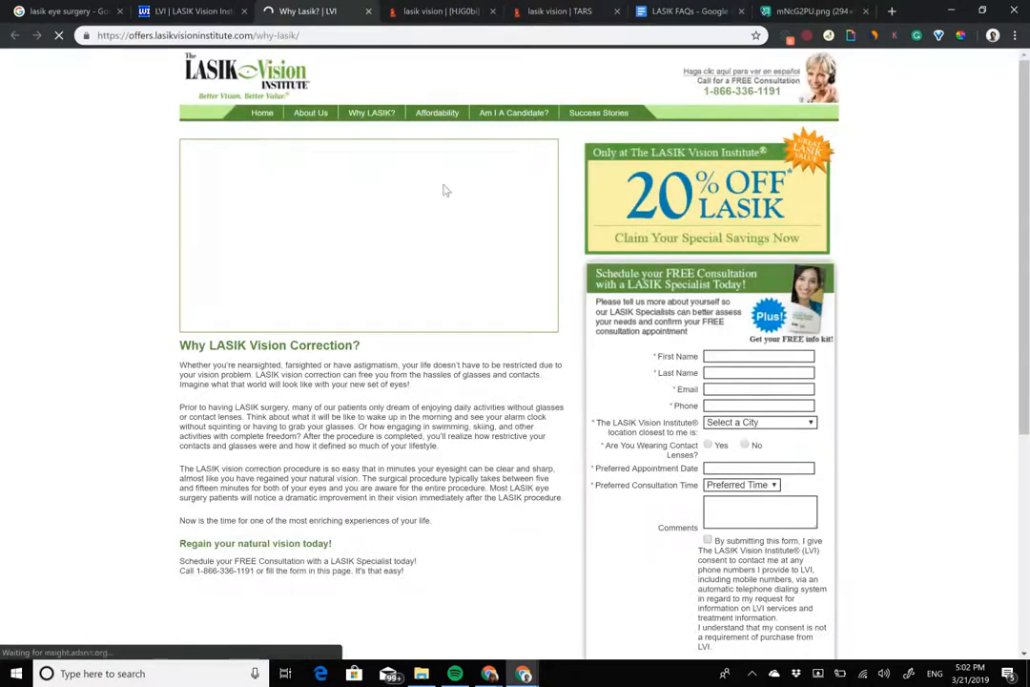
drag(179, 366, 410, 384)
key(ctrl+c)
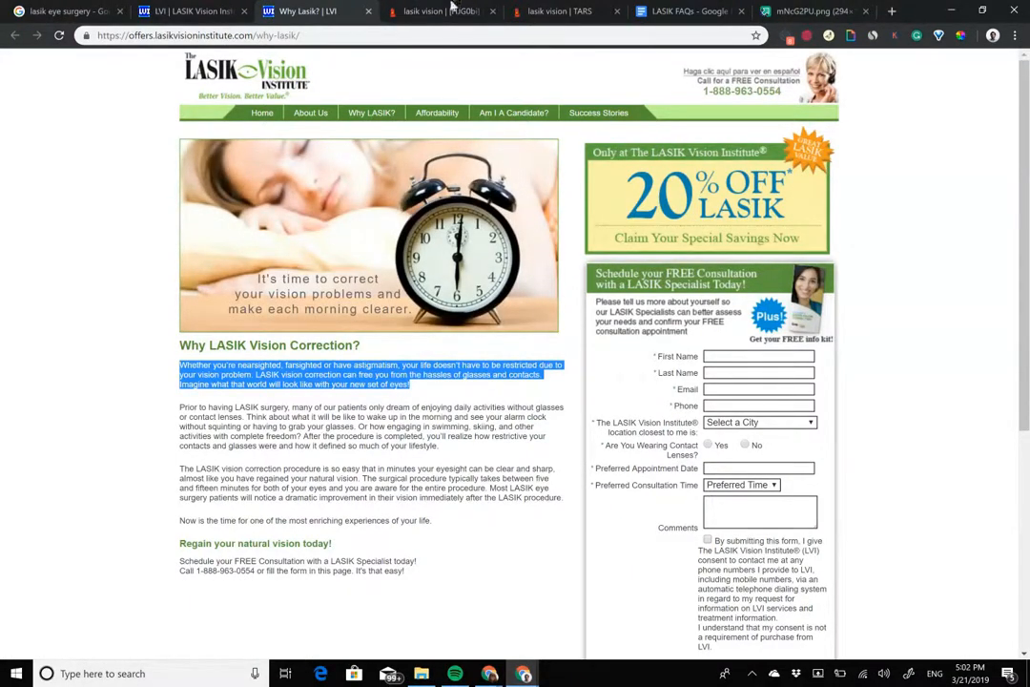
Step: Back in TARS, replace the ninth gambit's default message with the copied paragraph and rename the gambit "why_lasik"
click(457, 7)
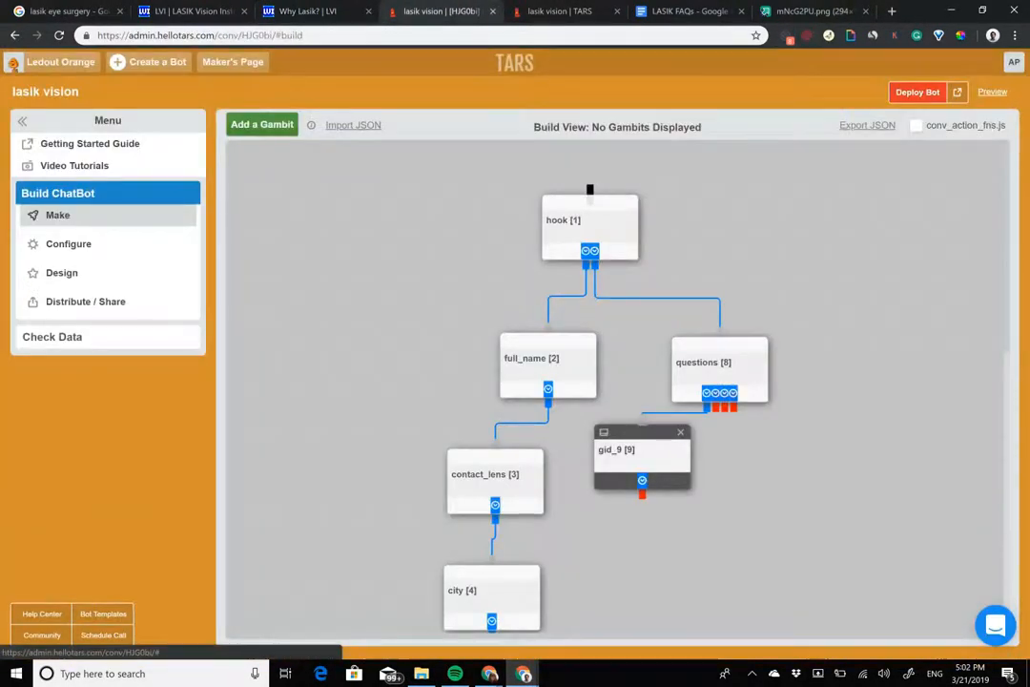
click(642, 456)
click(456, 196)
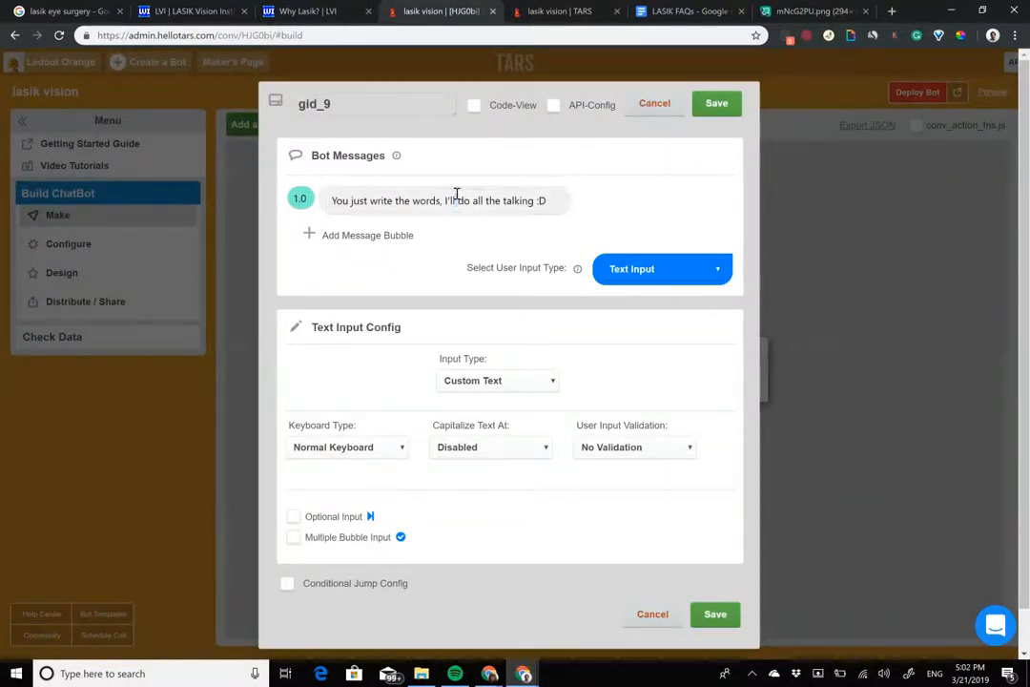
key(ctrl+a)
key(ctrl+v)
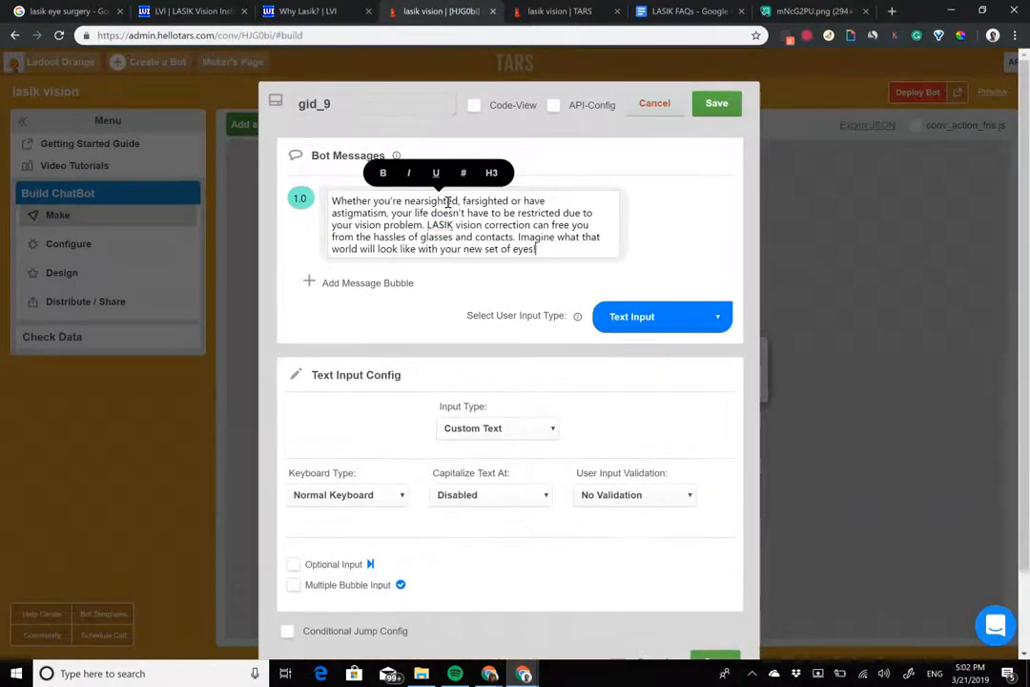
drag(333, 106, 156, 103)
text(why_las)
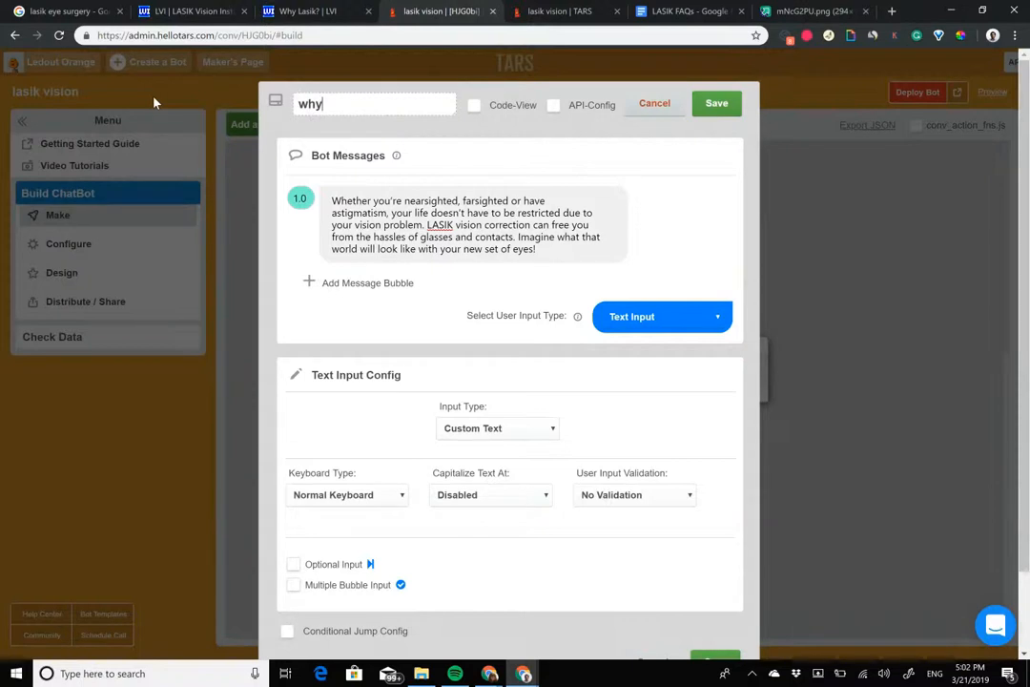
Step: Move the message text from "LASIK vision correction can free you" onward into a second message bubble
click(482, 212)
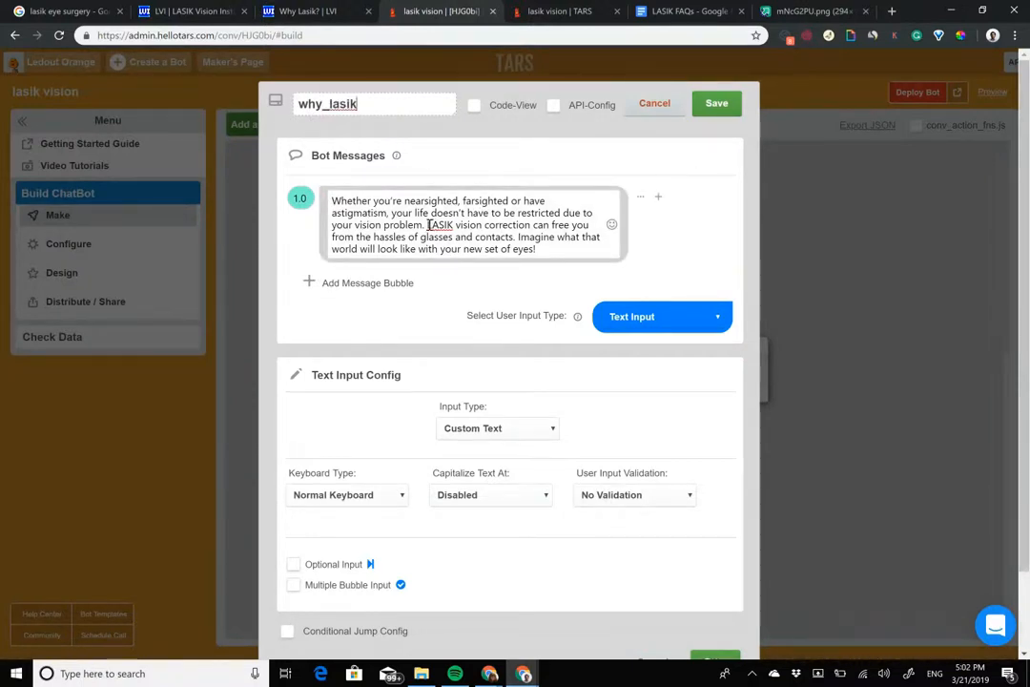
drag(428, 224, 537, 249)
key(ctrl+c)
key(BackSpace)
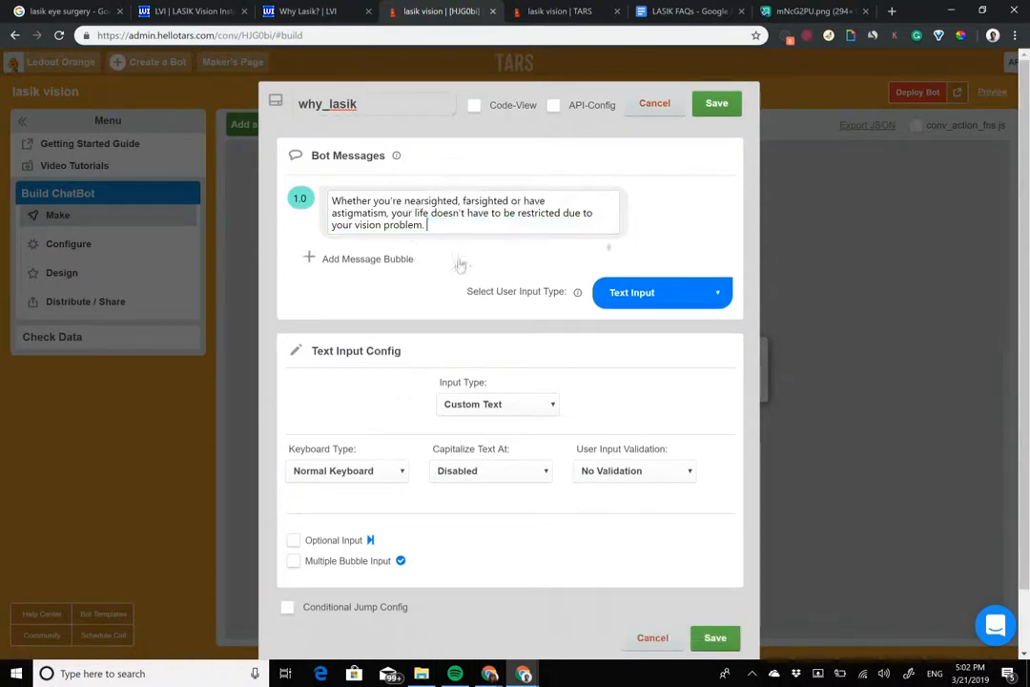
click(393, 260)
key(ctrl+v)
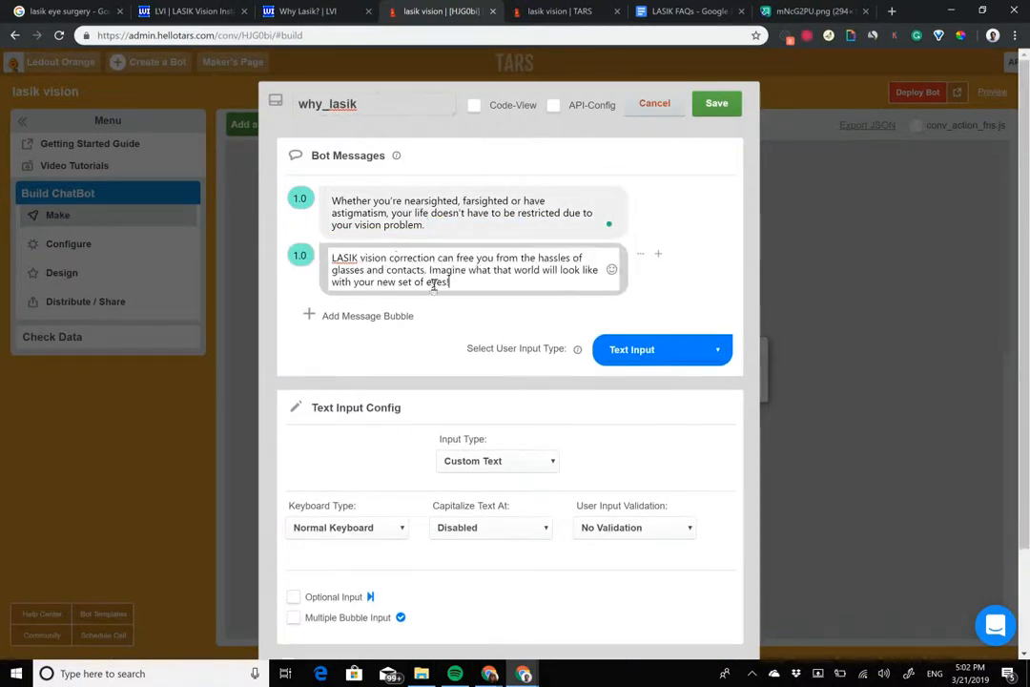
Step: Move the "Imagine what that world will look like" sentence into a third bubble and set the second and third bubbles' delays to 2
drag(429, 270, 451, 283)
key(ctrl+c)
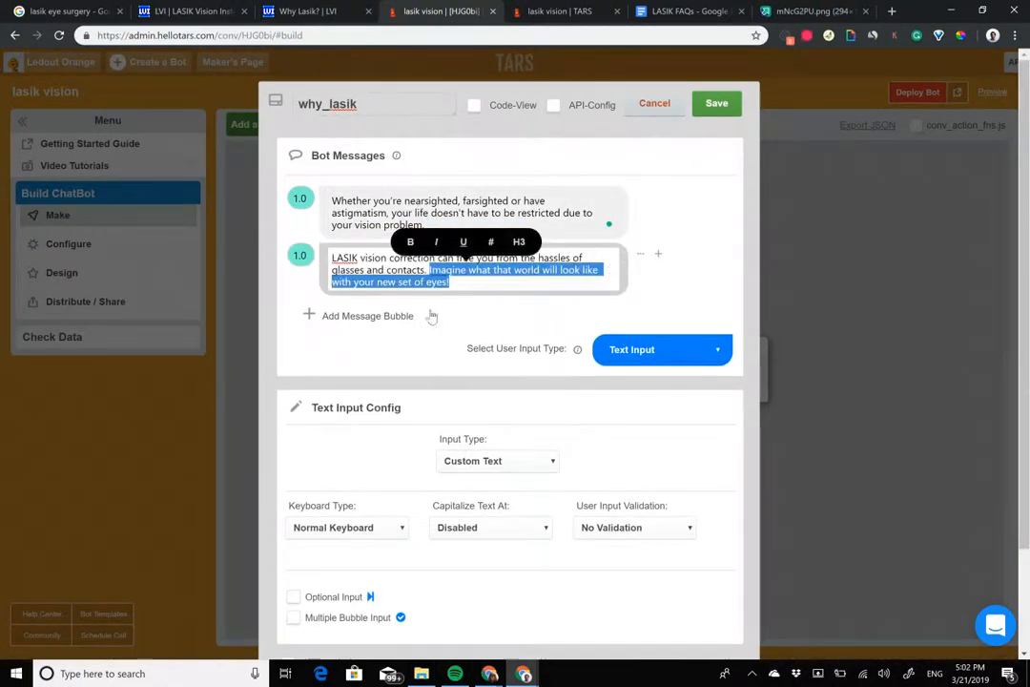
key(BackSpace)
click(381, 303)
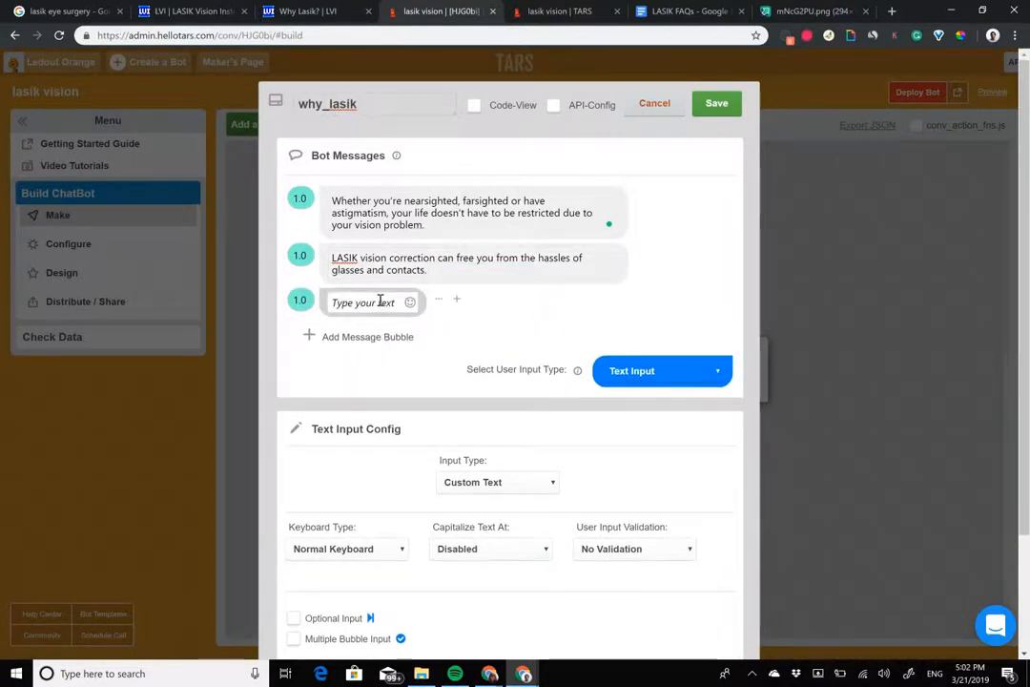
key(ctrl+v)
click(296, 303)
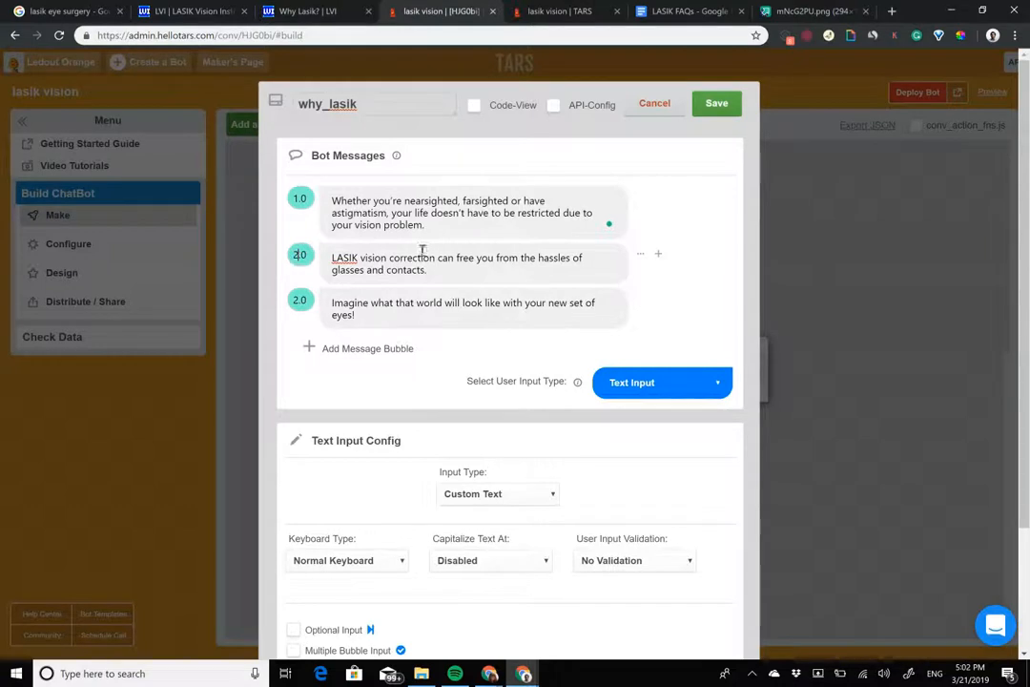
Step: Add an empty message bubble at the end and delete the "Imagine what that world will look like" bubble
click(352, 349)
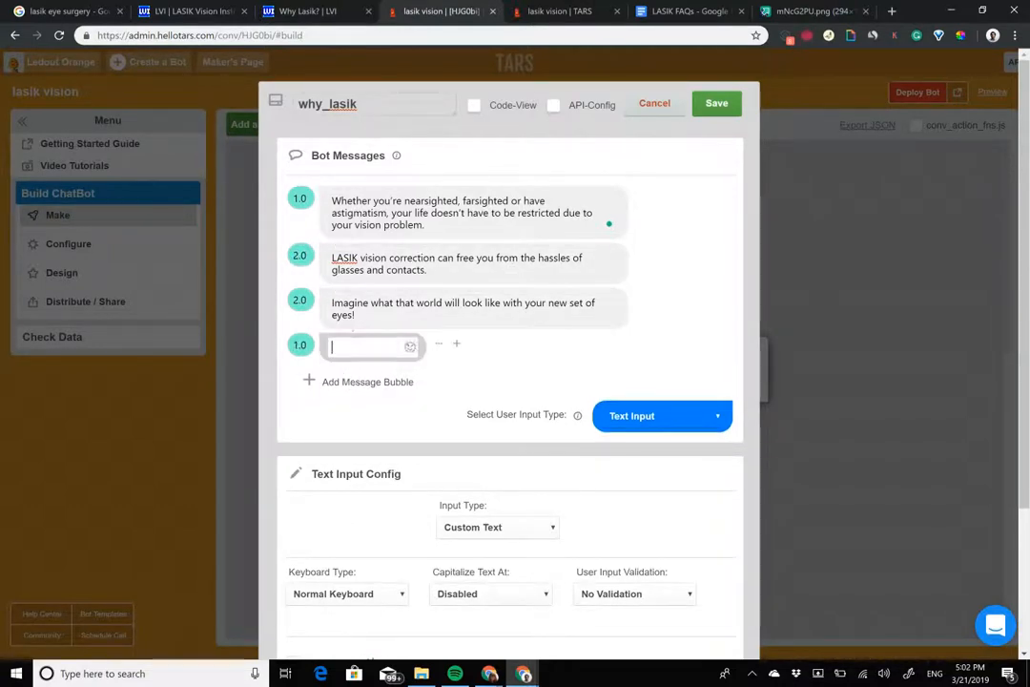
click(658, 299)
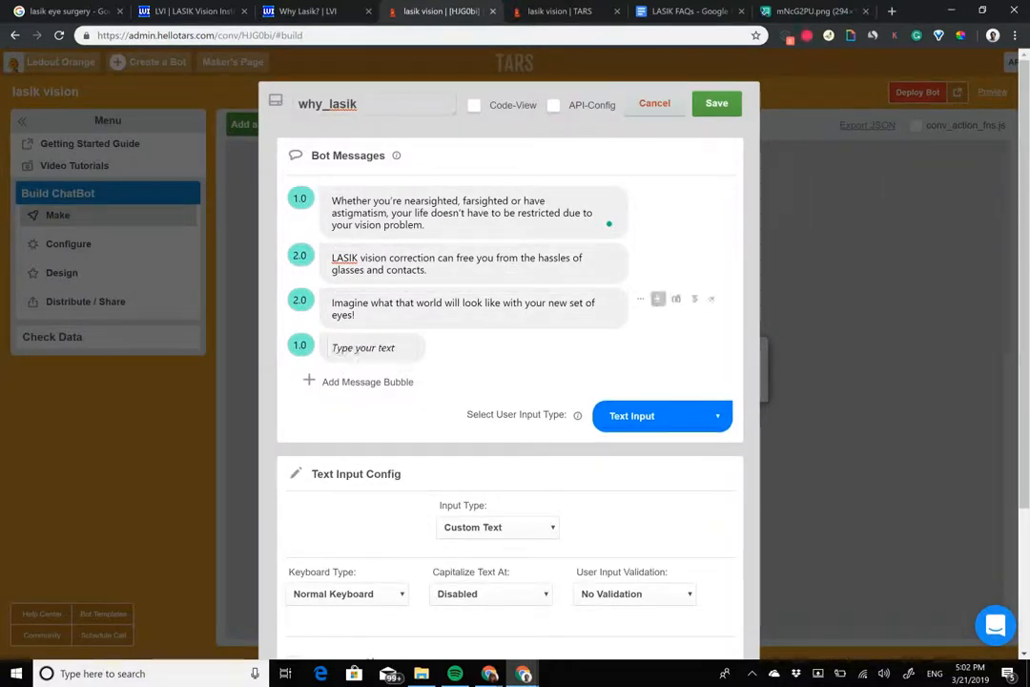
click(712, 299)
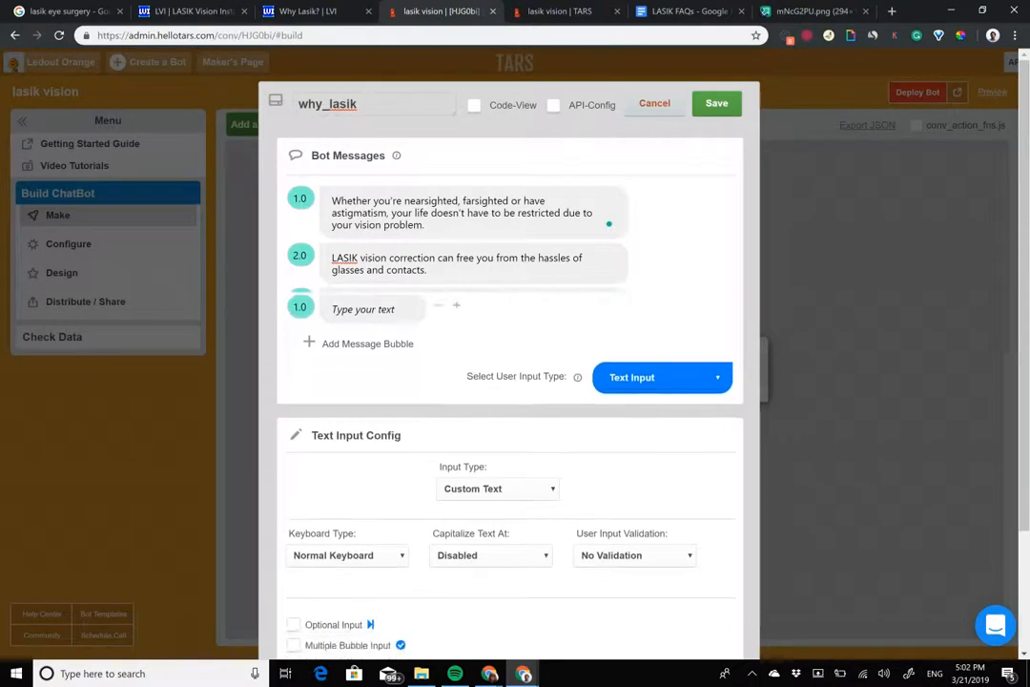
Step: Write "If that sounds like something you are interested in, schedule a free consultation with us today" in the empty third message bubble
click(376, 308)
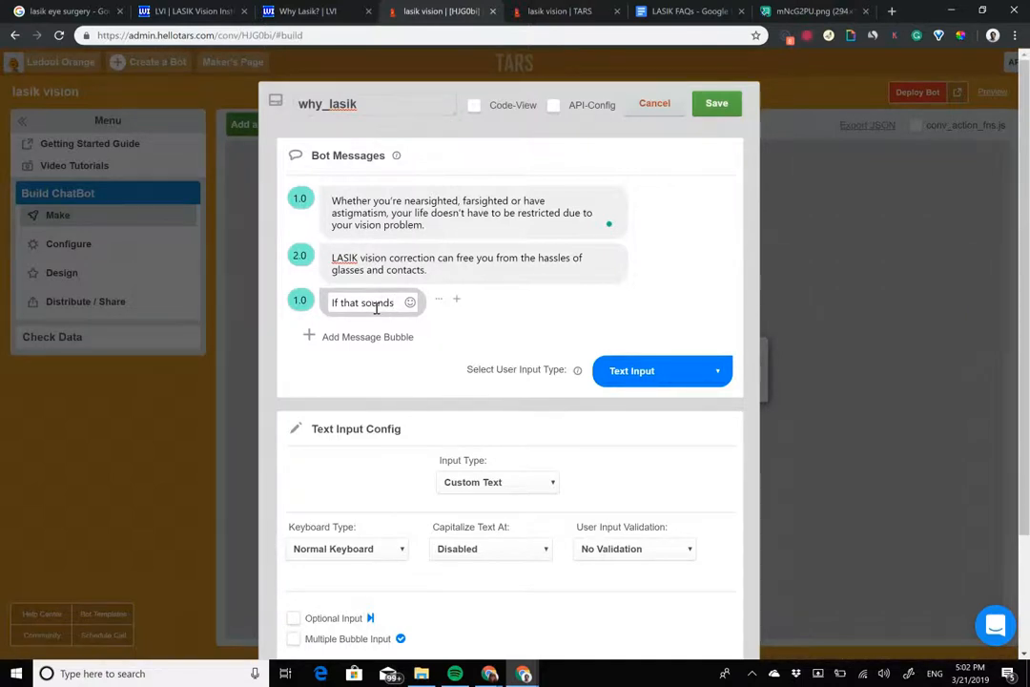
text(If that sounds like someth)
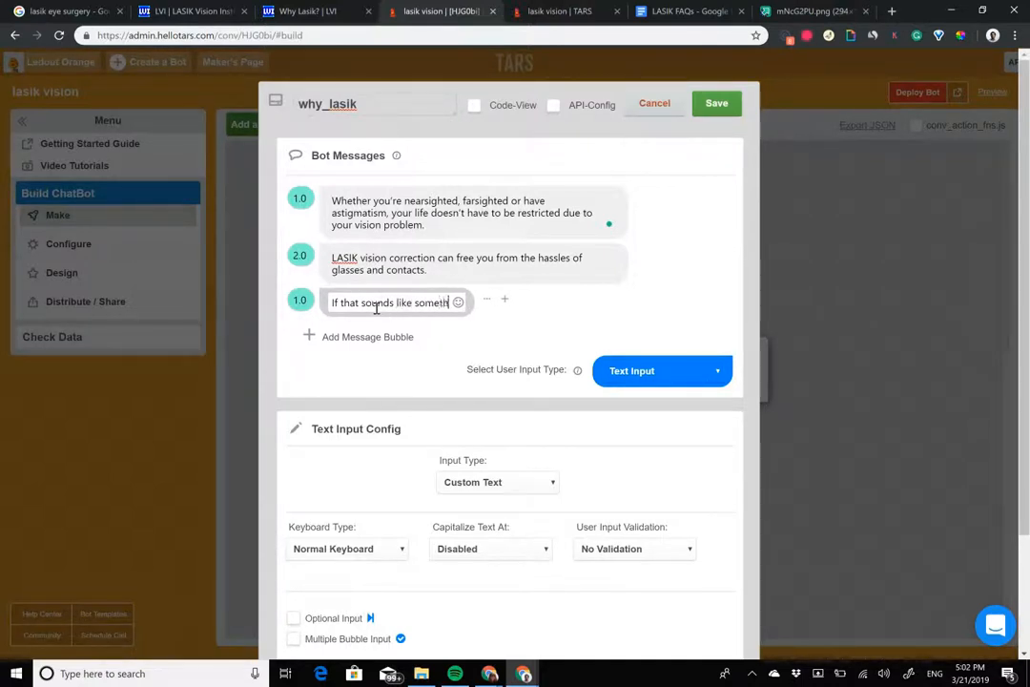
text(ing you are intere)
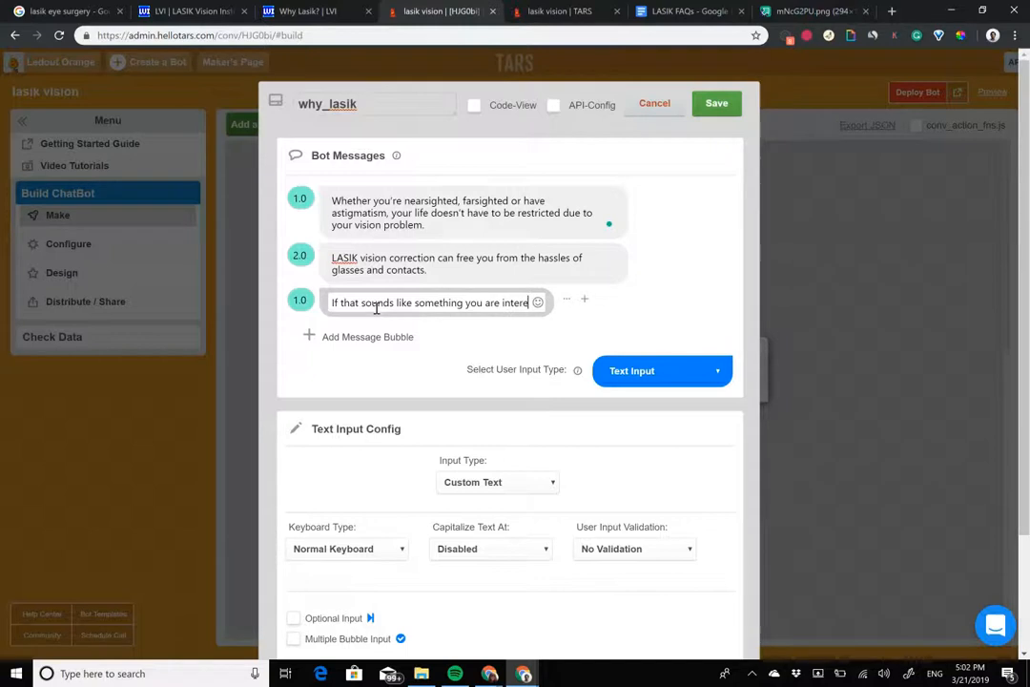
text(sted in, schedula a free consu)
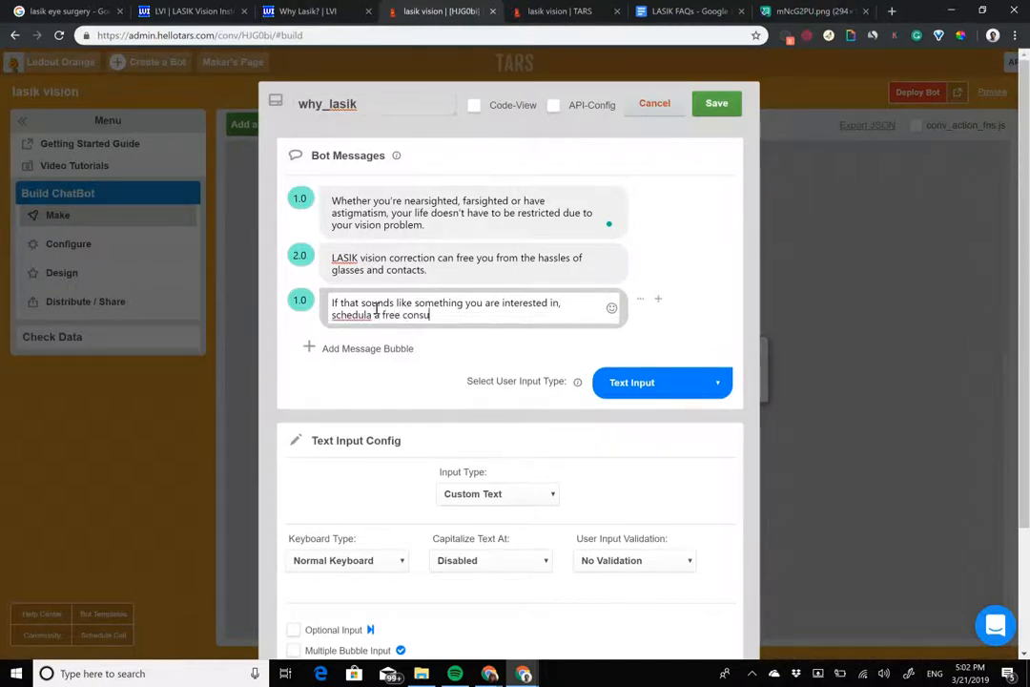
text(ltation with us today)
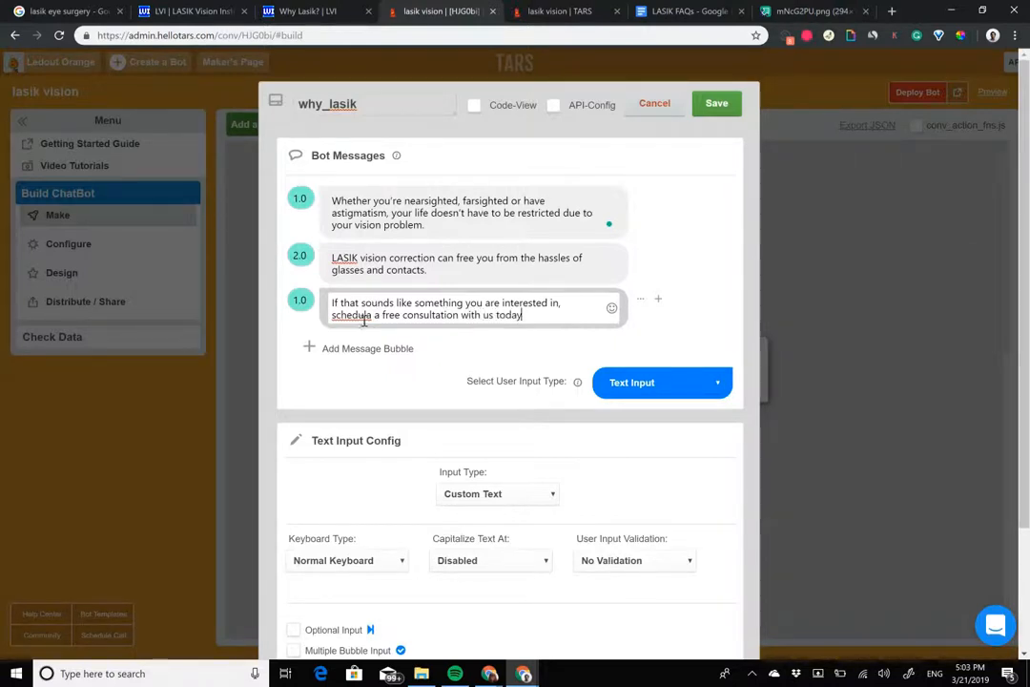
click(367, 318)
text(e)
key(Delete)
key(Delete)
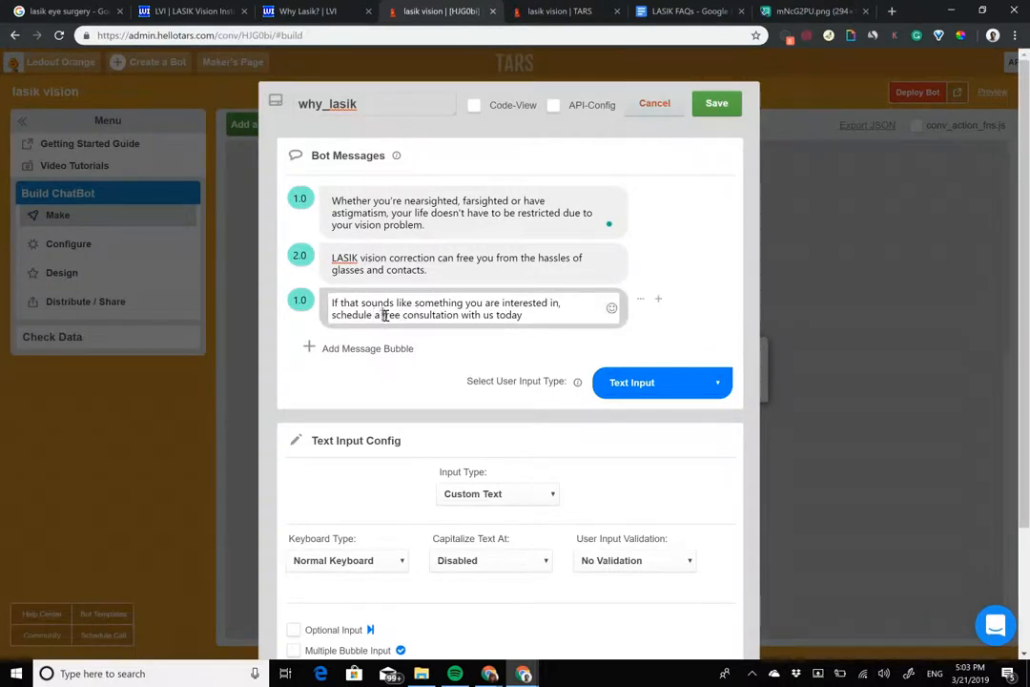
Step: Capitalize "free" as "FREE" in the third bubble and make "FREE consultation" bold
text(FREE)
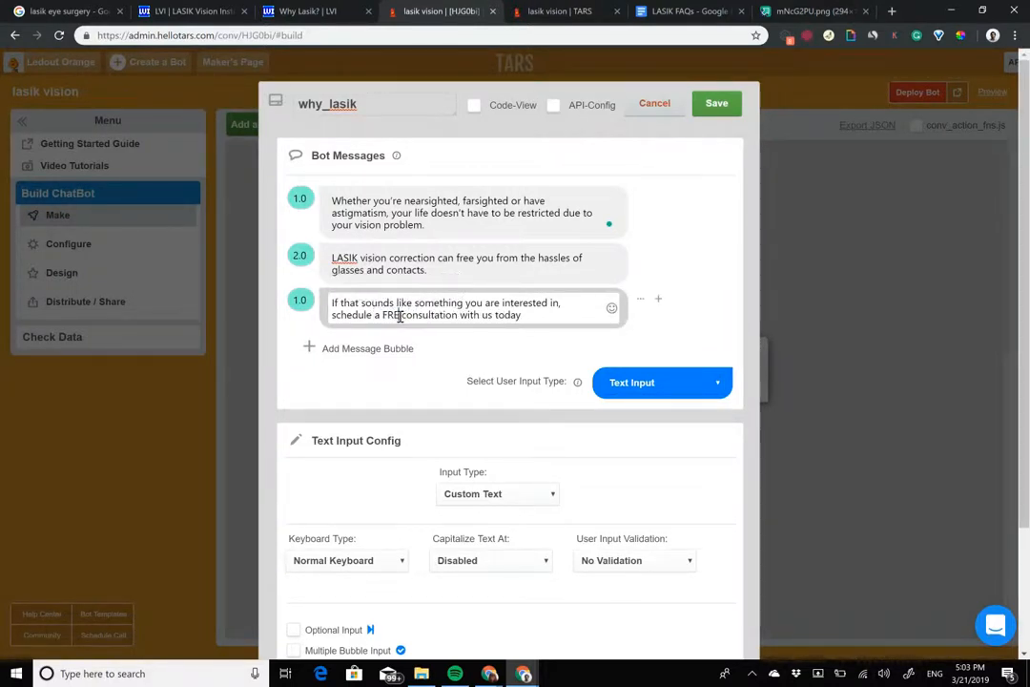
double_click(399, 317)
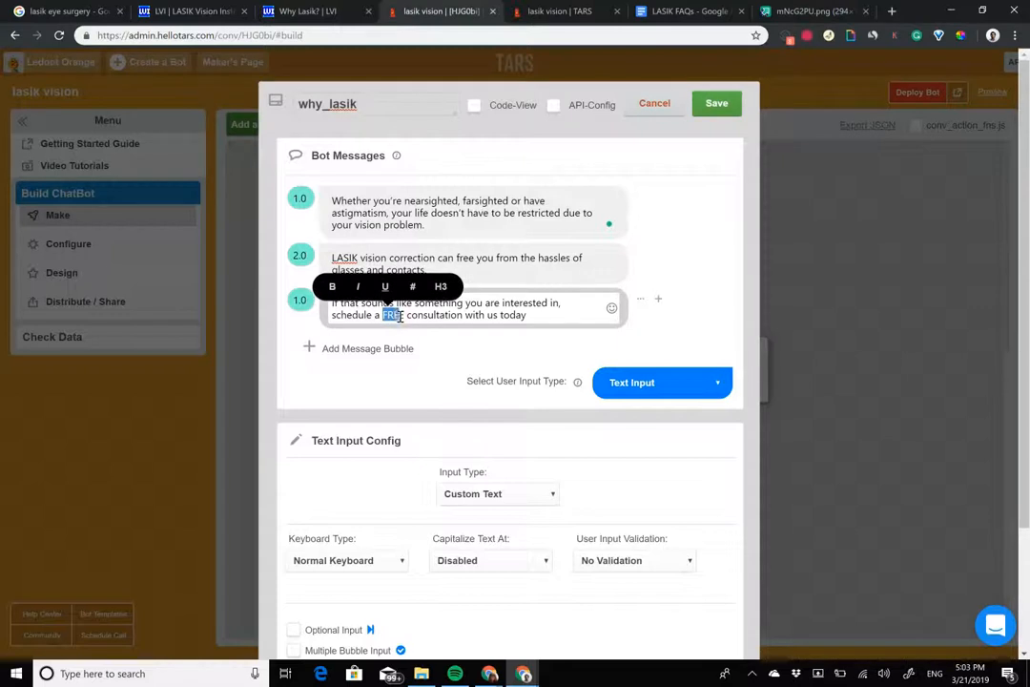
key(ctrl+shift+Right)
click(367, 288)
click(507, 273)
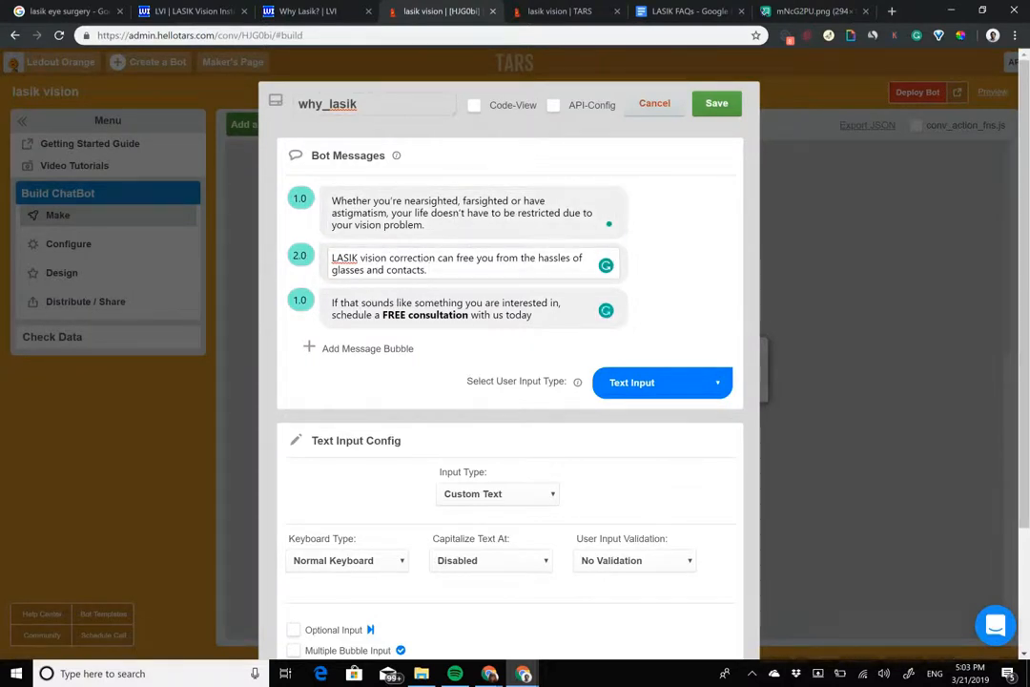
Step: Change the gambit's user input type to Buttons with the options "Schedule a consultation" and "I have another question"
click(662, 382)
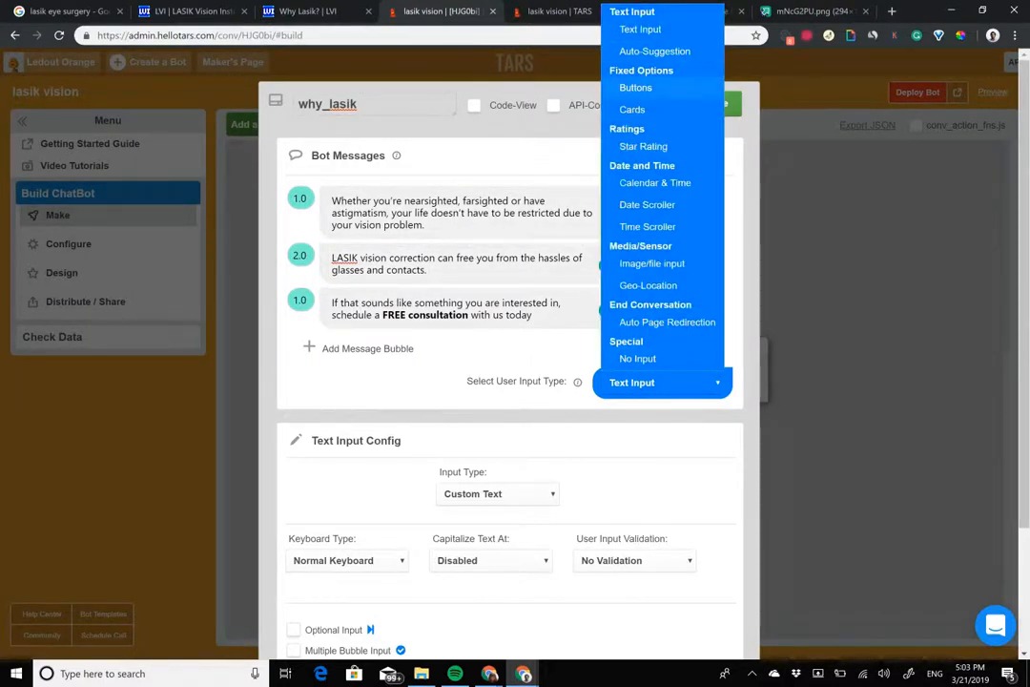
click(635, 87)
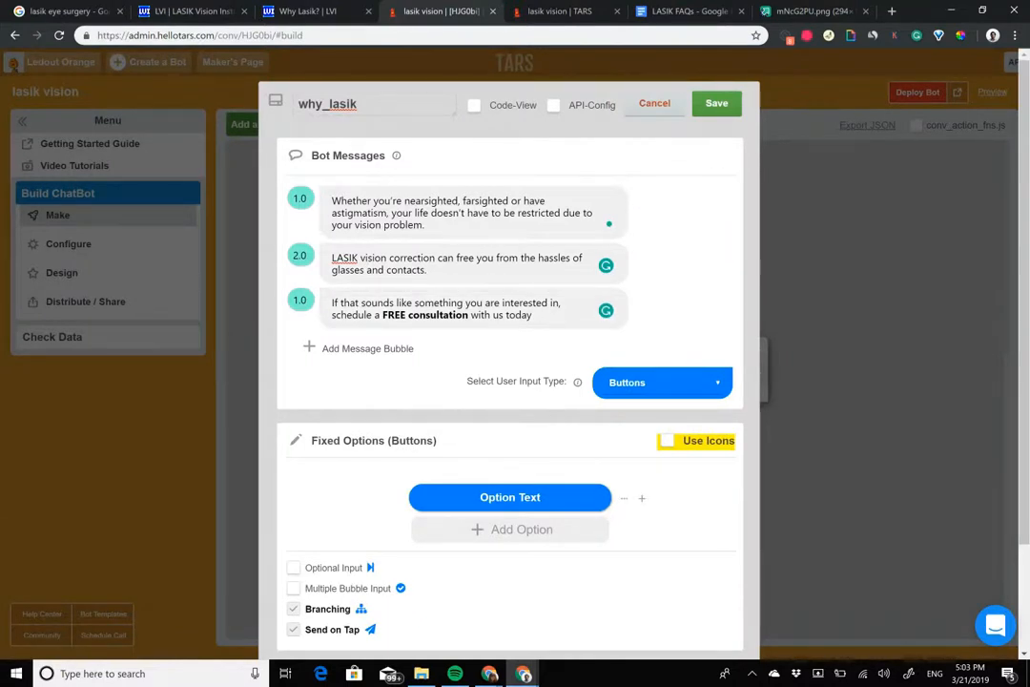
click(513, 497)
text(Se)
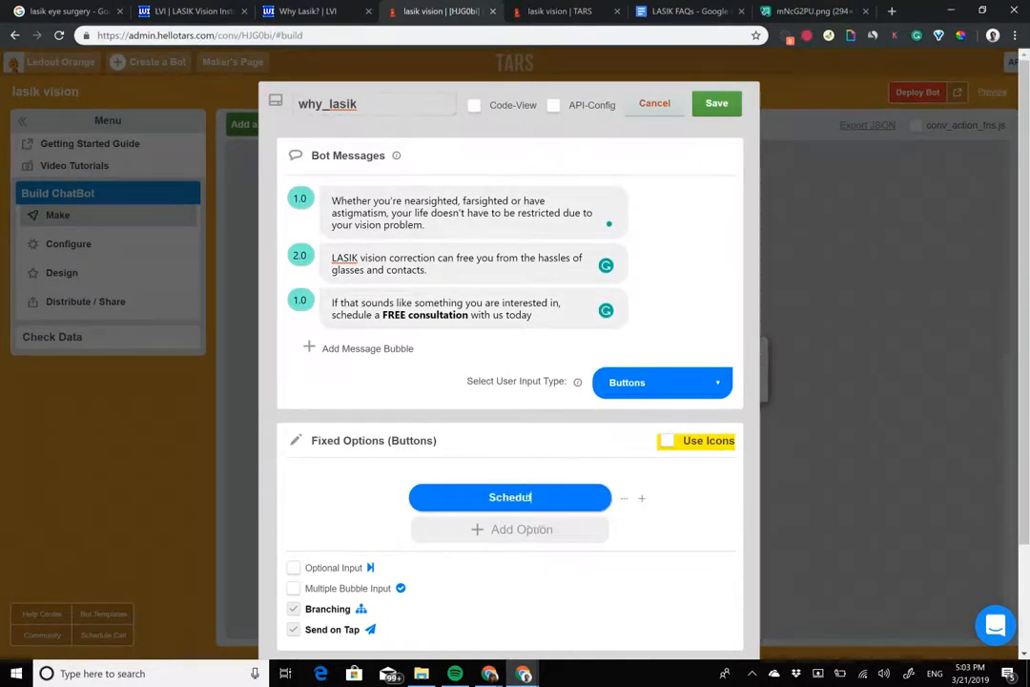
text(chedule a con)
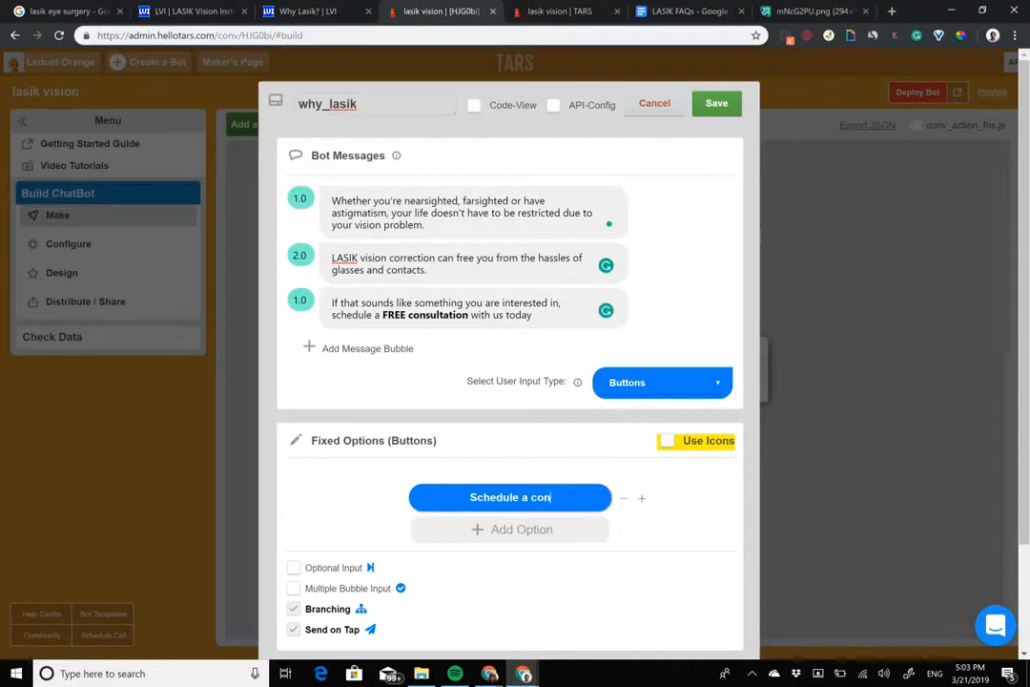
text(sultation)
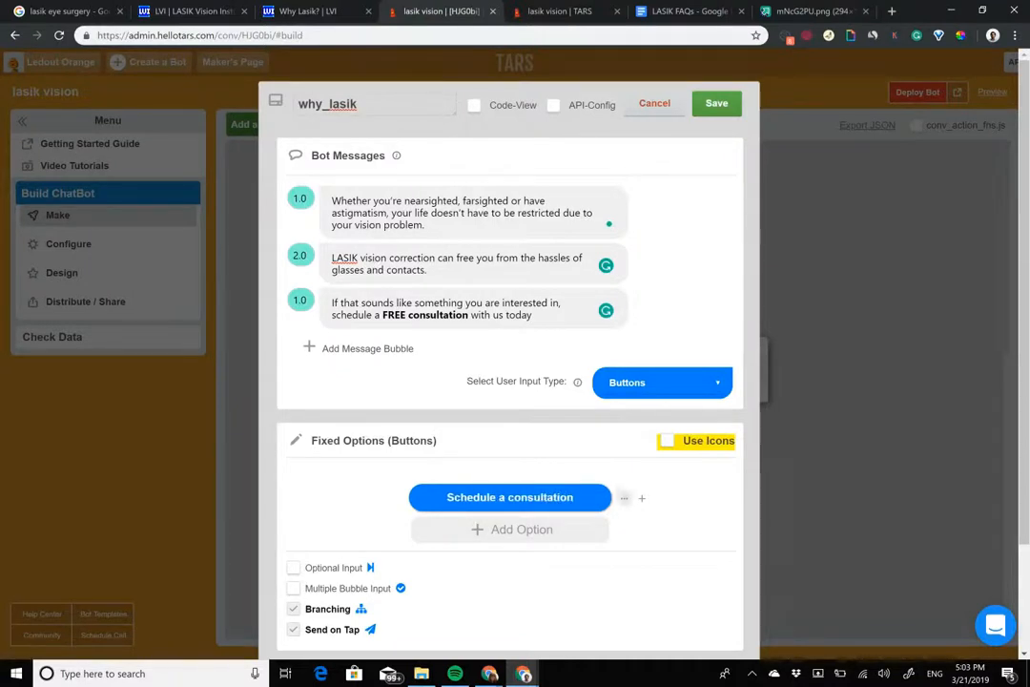
key(Return)
text(I have another question)
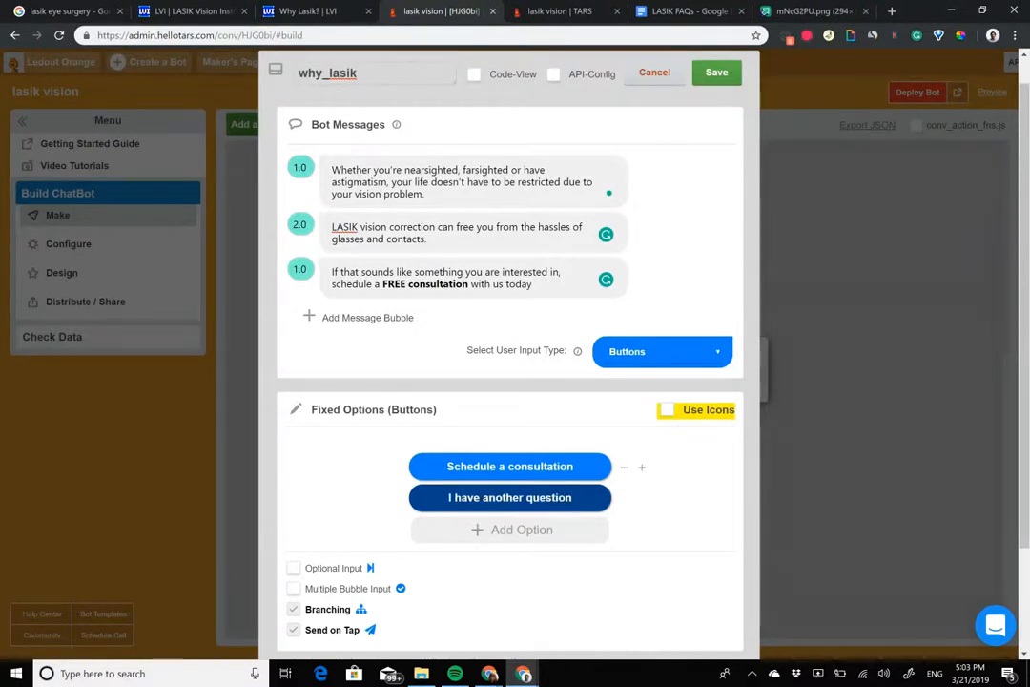
Step: Enable icons for the buttons, giving the consultation option a calendar and the question option an info icon, and save the gambit
click(668, 410)
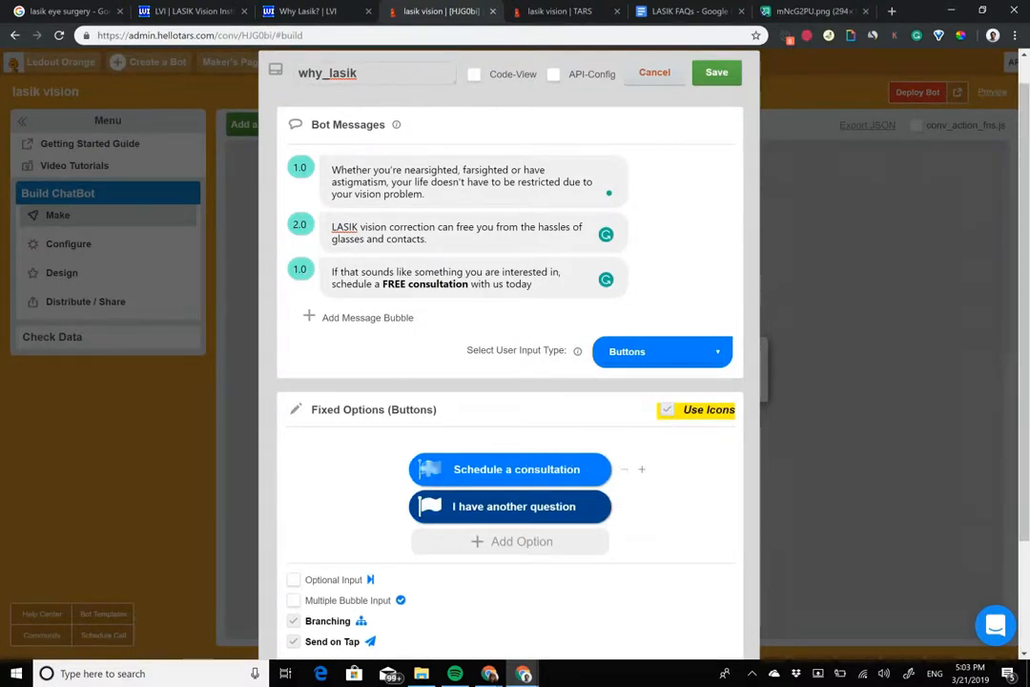
click(428, 469)
click(241, 511)
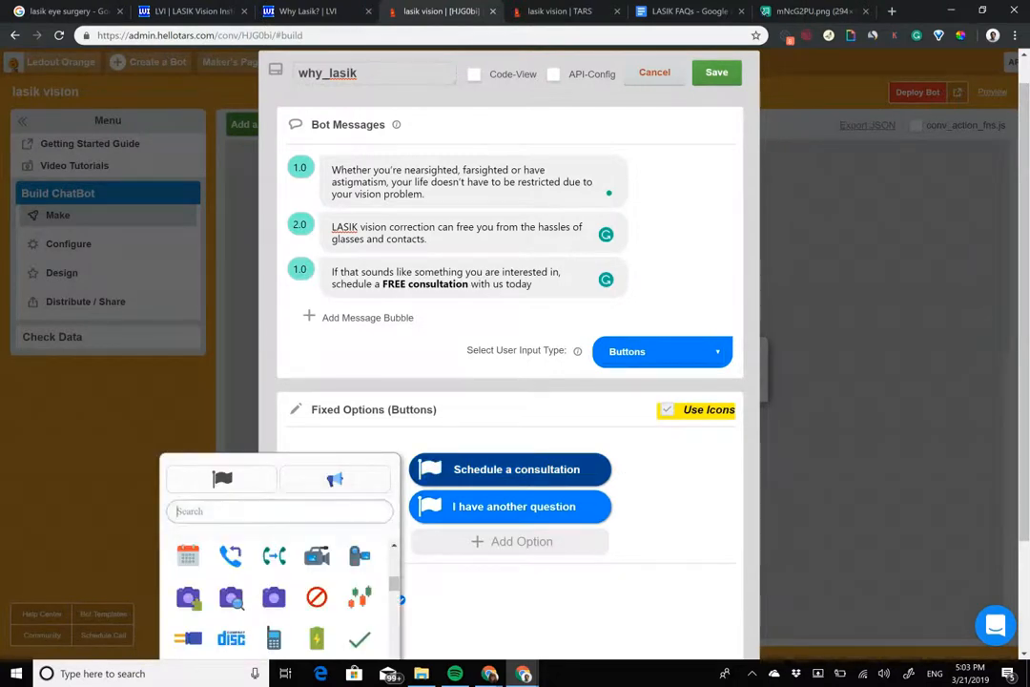
click(188, 555)
click(429, 507)
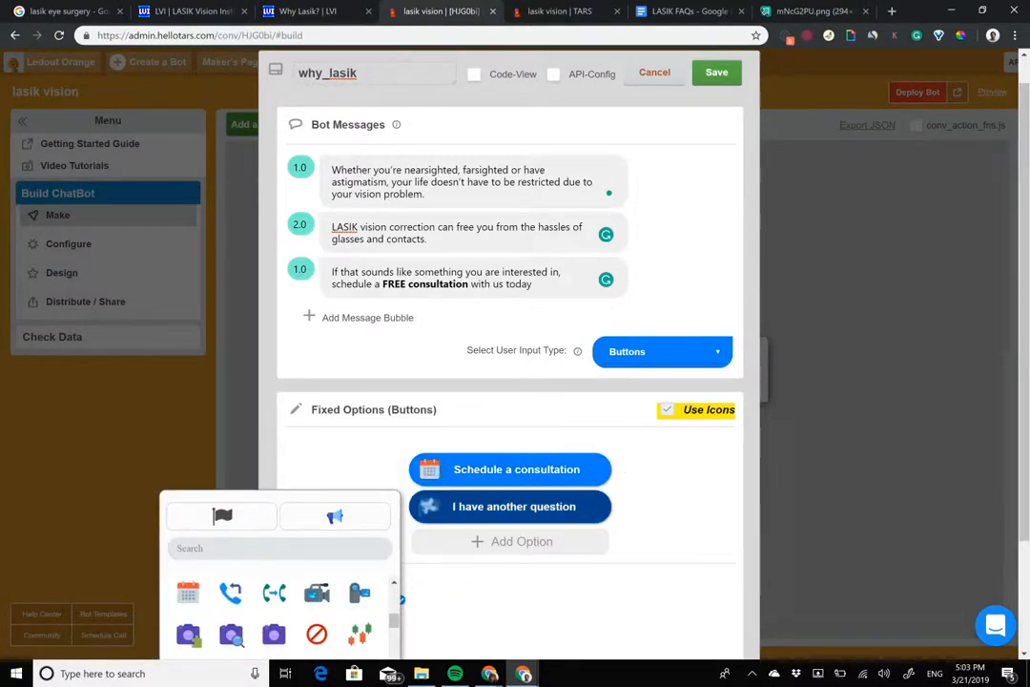
scroll(277, 620, up, 5)
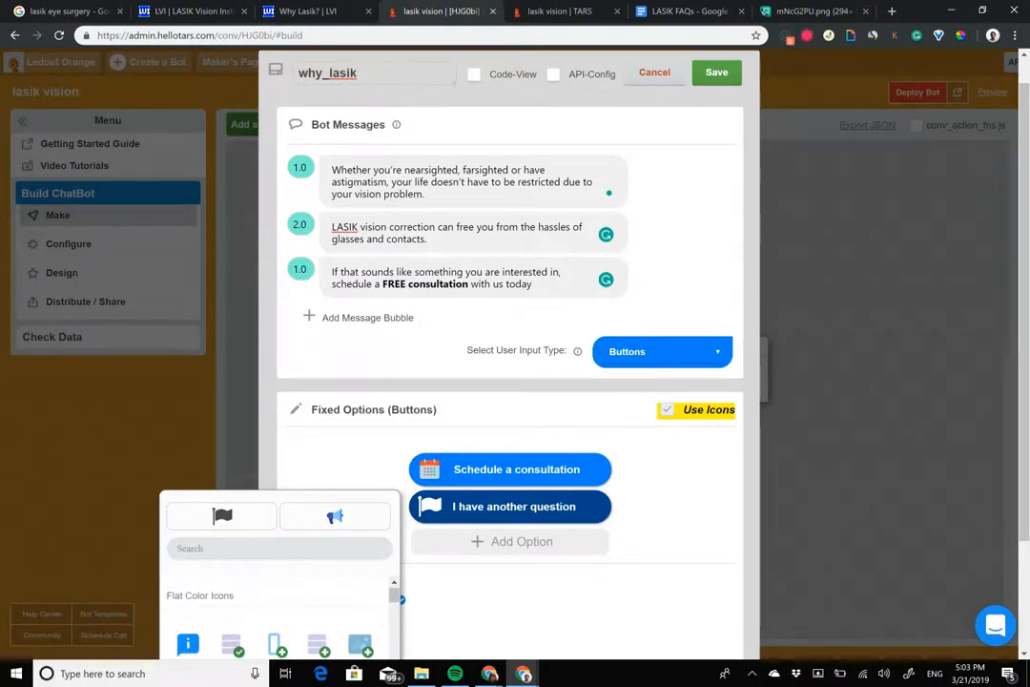
click(188, 644)
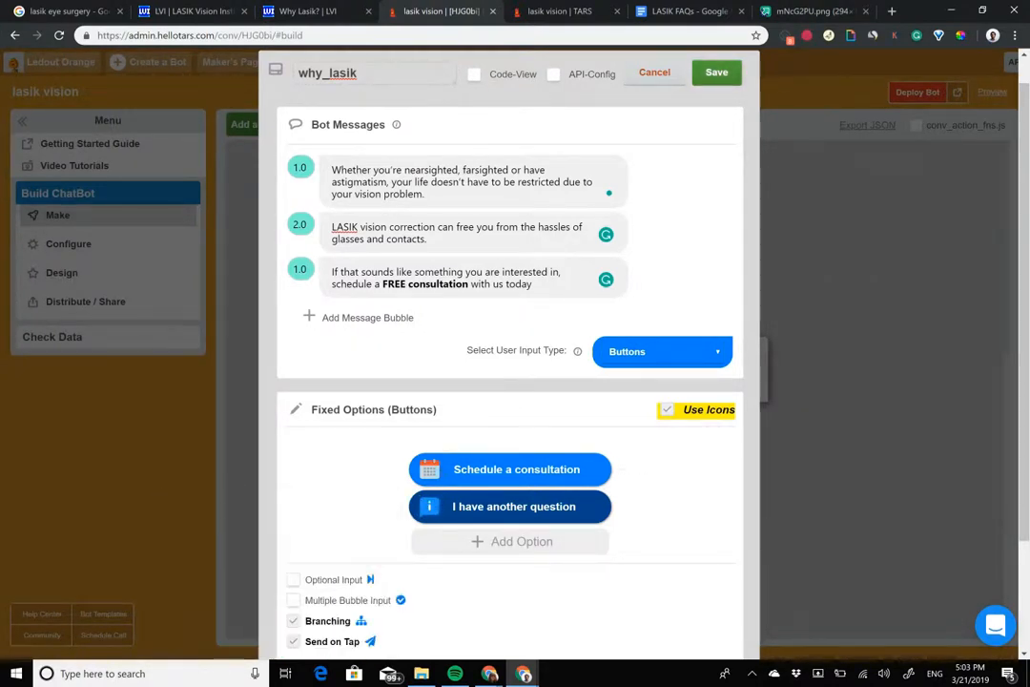
click(717, 71)
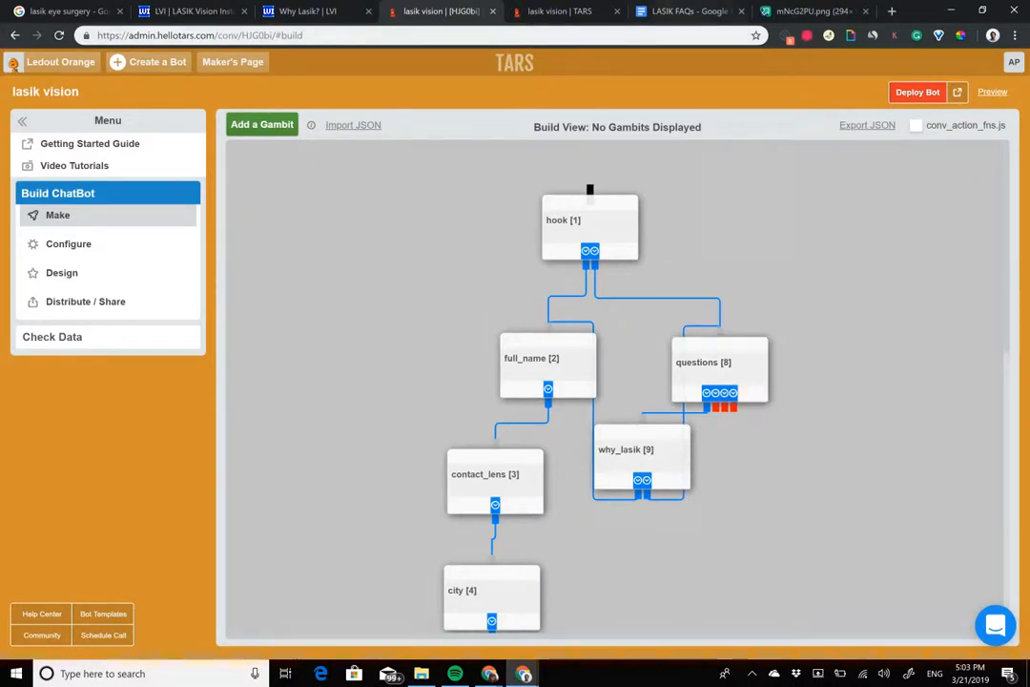
Step: Duplicate the why_lasik gambit twice beside it and connect the copies to the second and third options of the questions gambit
click(604, 432)
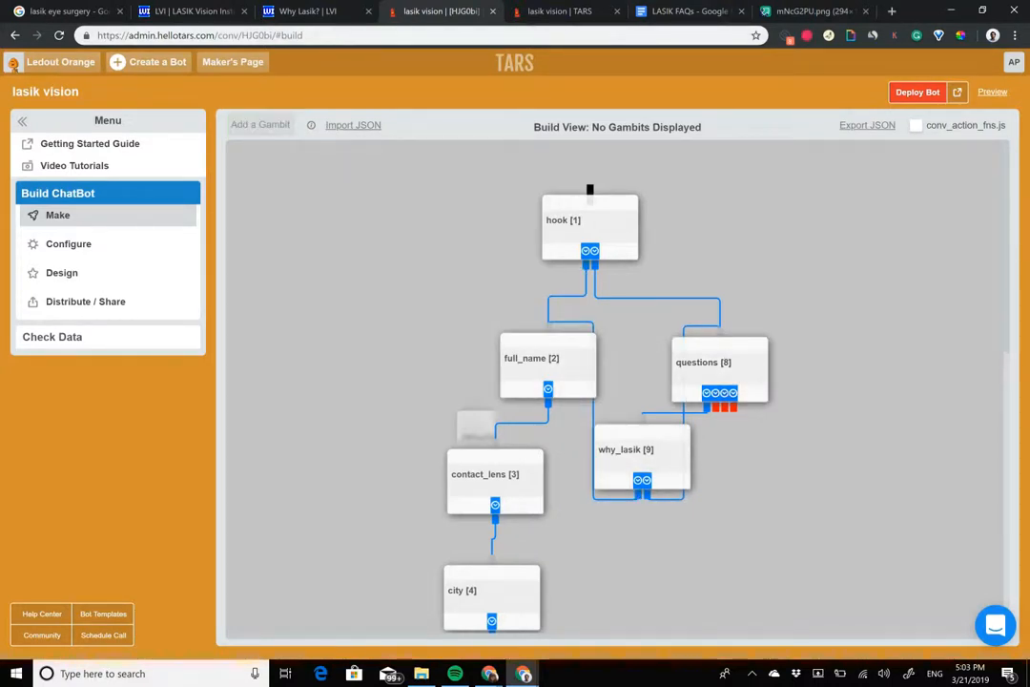
drag(506, 437, 741, 491)
click(604, 431)
drag(503, 436, 848, 474)
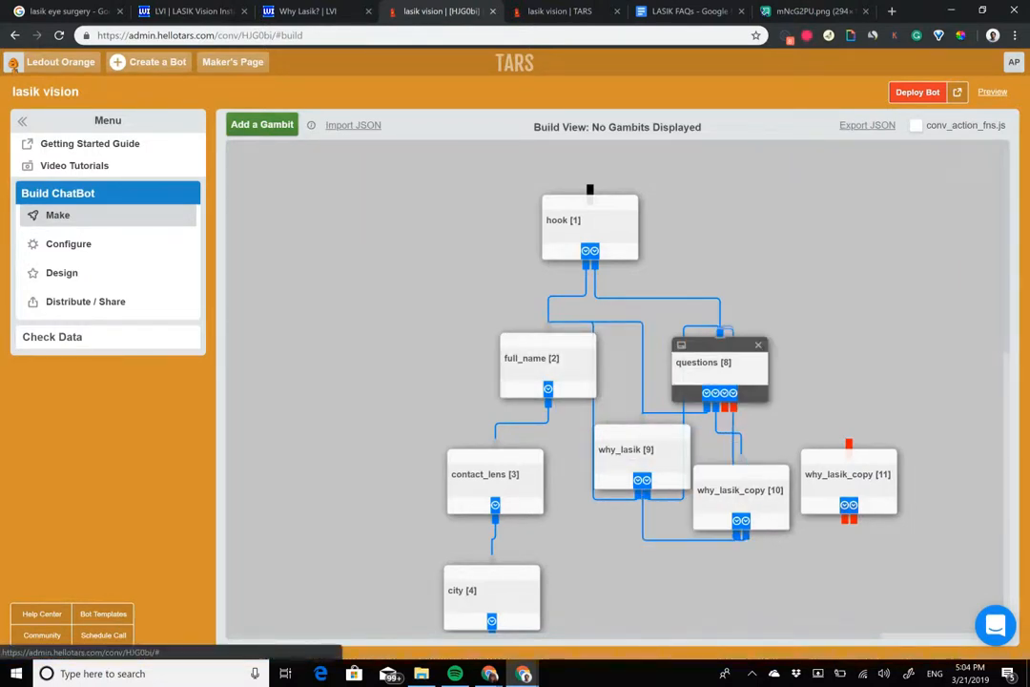
drag(732, 409, 851, 445)
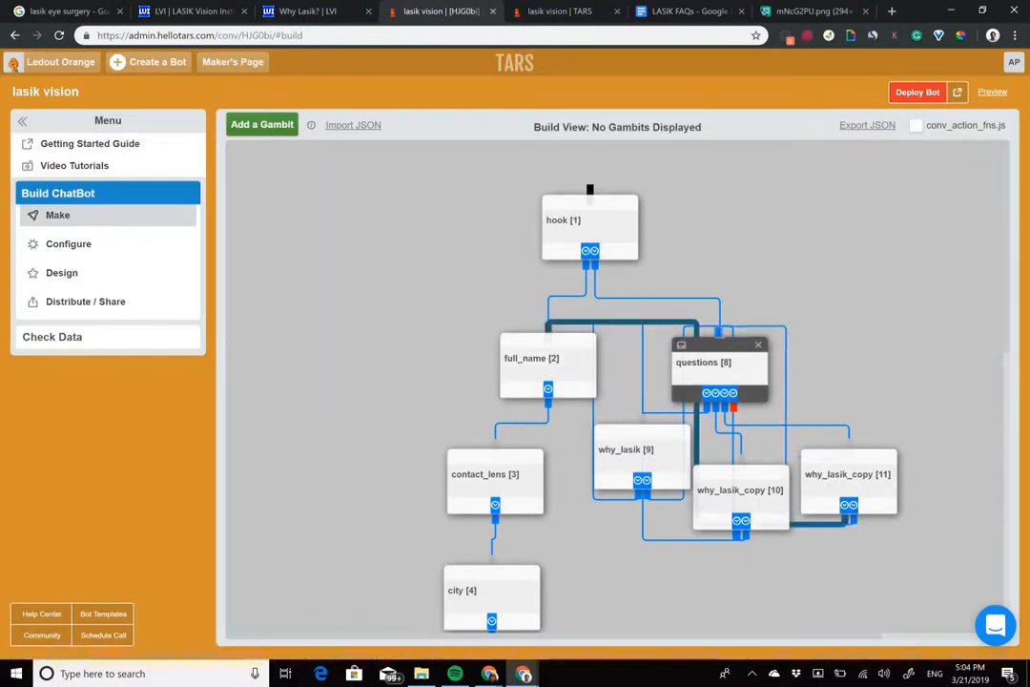
Step: Open the first why_lasik copy (gambit 10) and delete its first two message bubbles
click(740, 491)
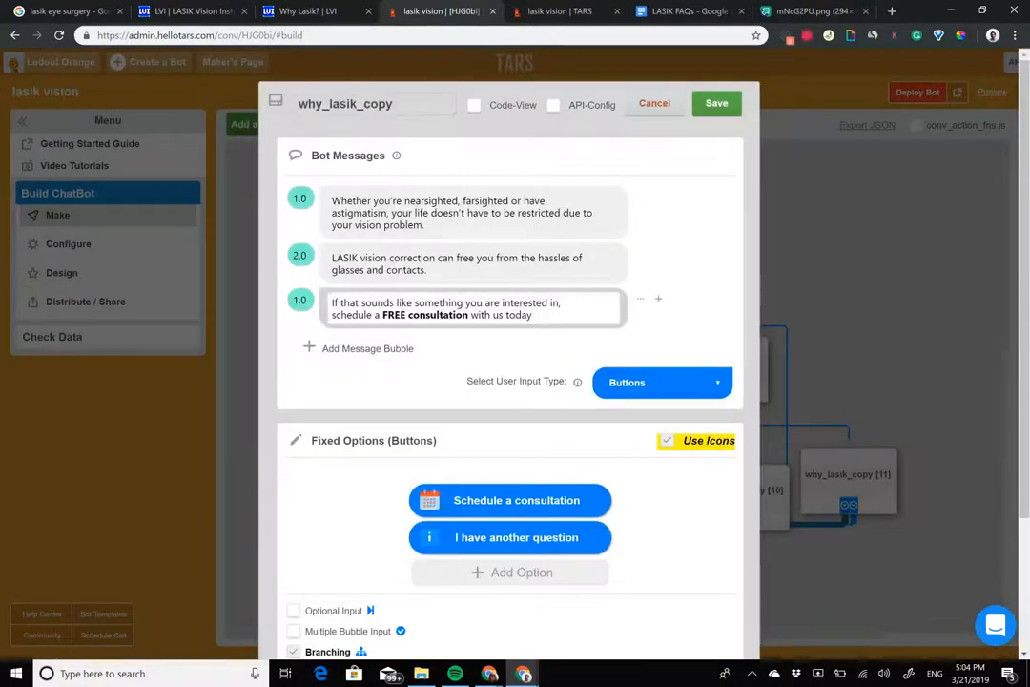
click(712, 196)
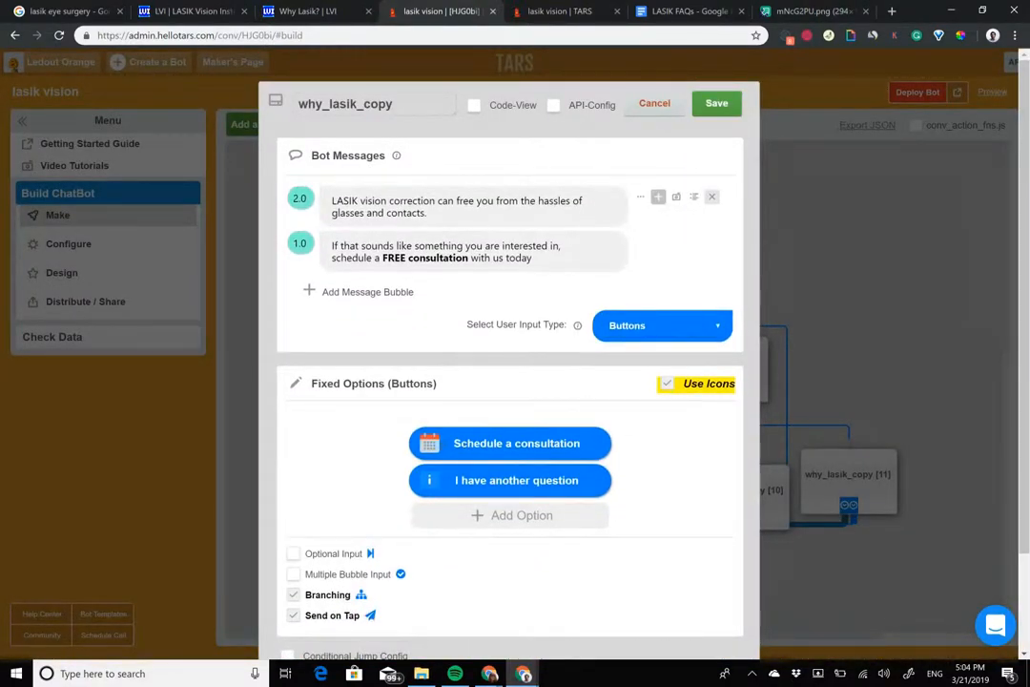
click(711, 197)
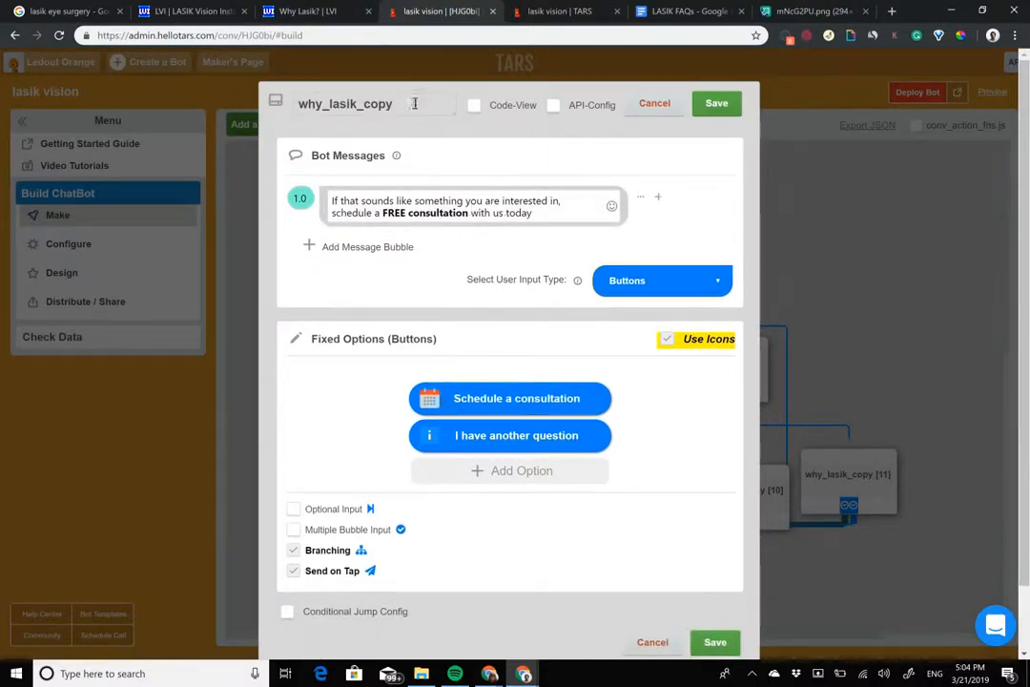
Step: Switch to the LASIK FAQs Google Doc and copy the pricing answer, from "$1400 per eye" through "20% off"
click(687, 11)
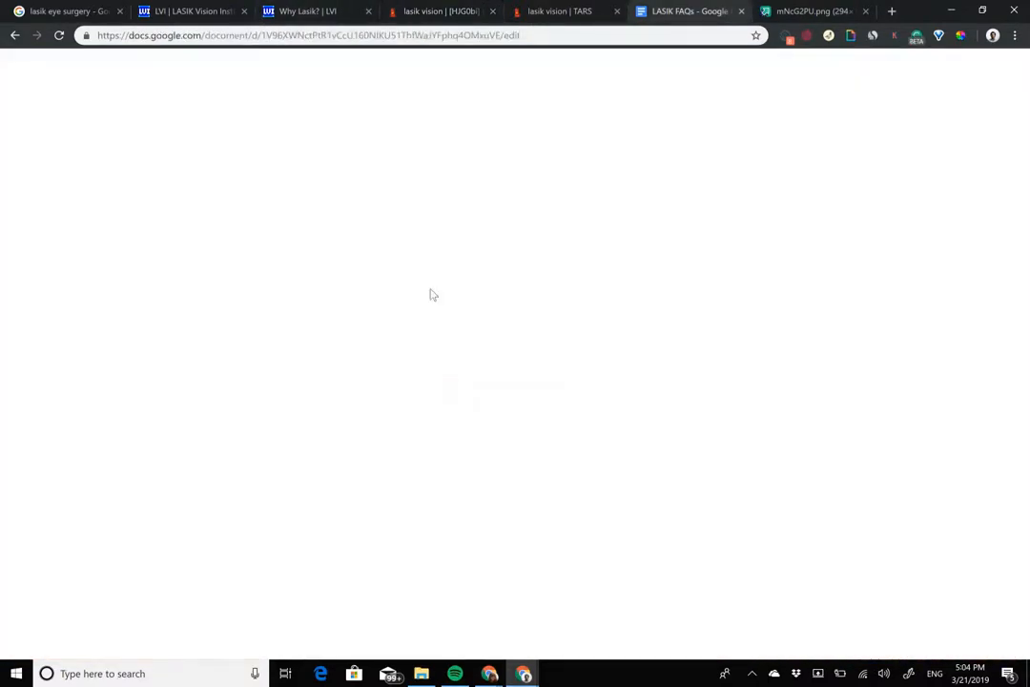
scroll(335, 215, up, 2)
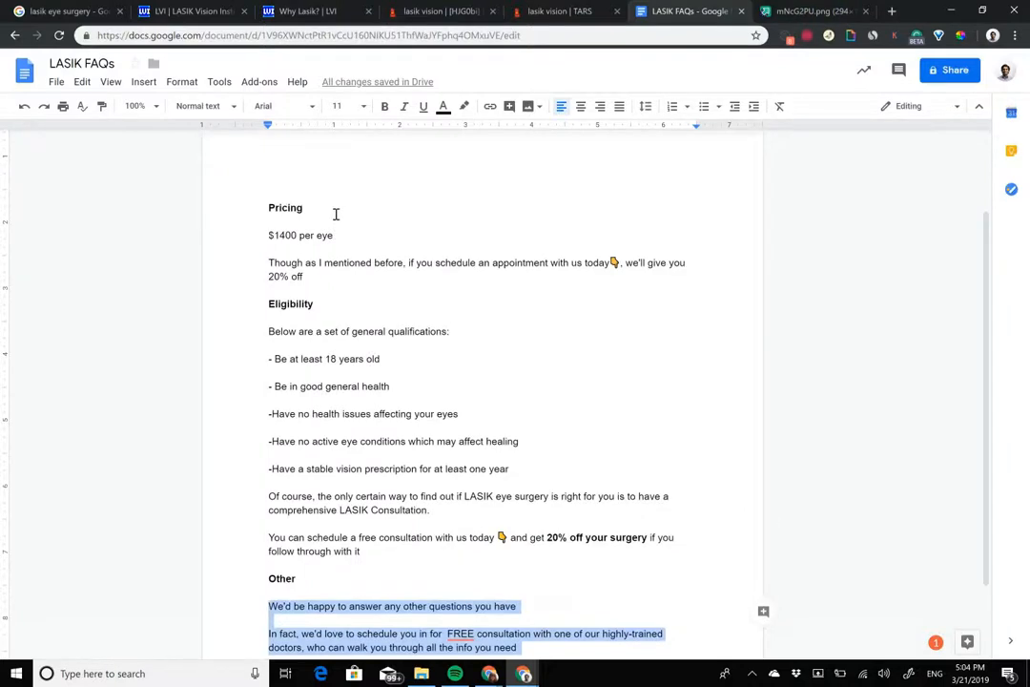
drag(266, 238, 321, 275)
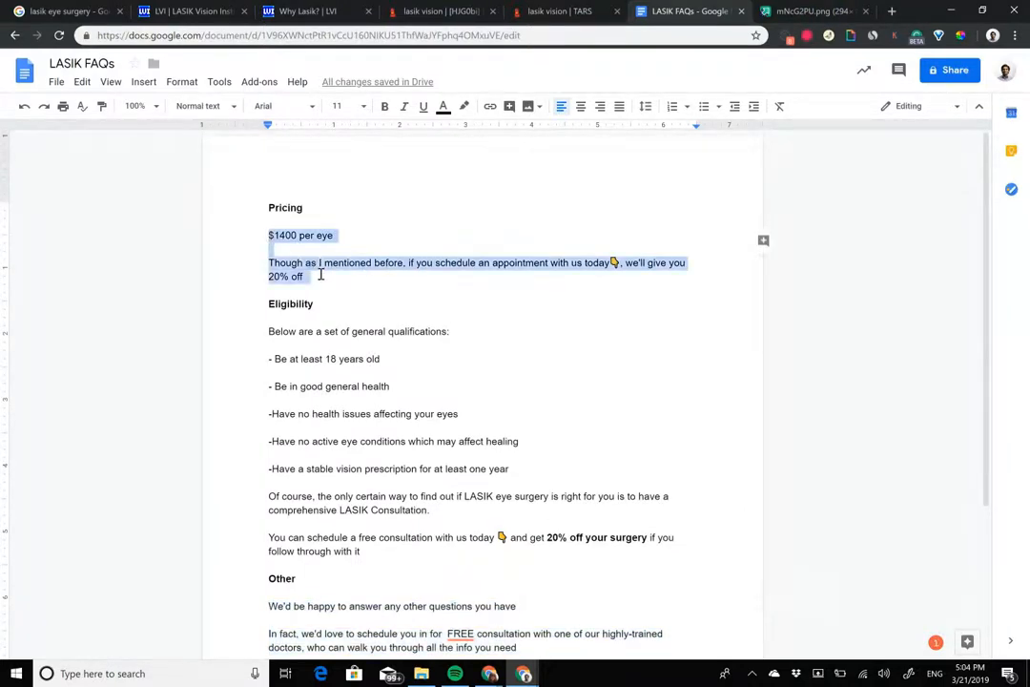
Step: Back in the TARS builder, replace the remaining message in the why_lasik copy with the copied pricing text
click(560, 12)
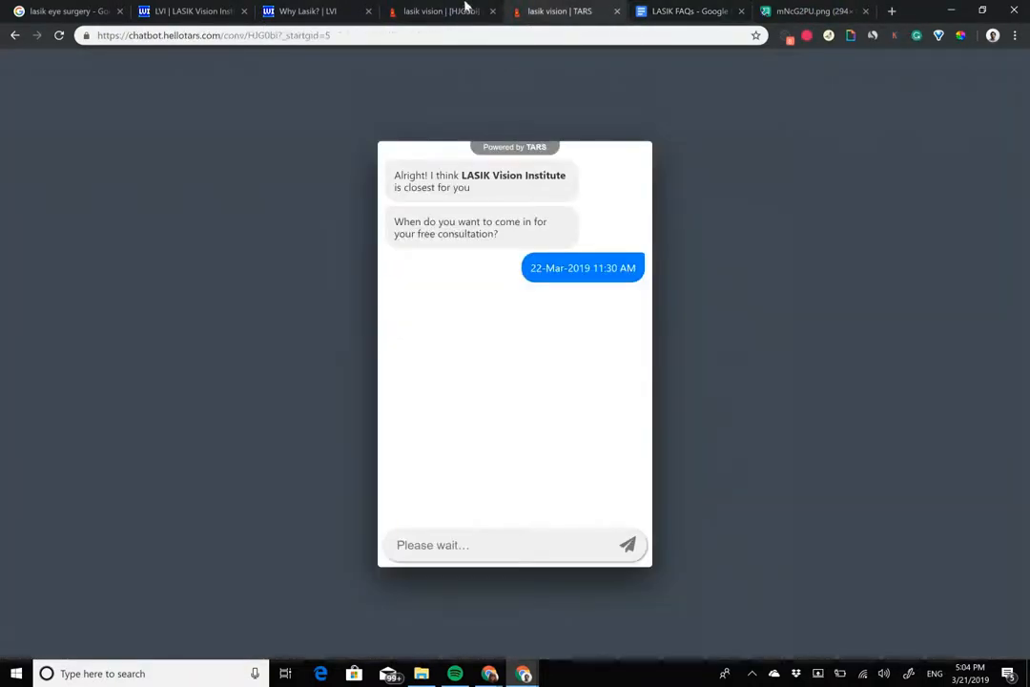
click(453, 8)
click(497, 203)
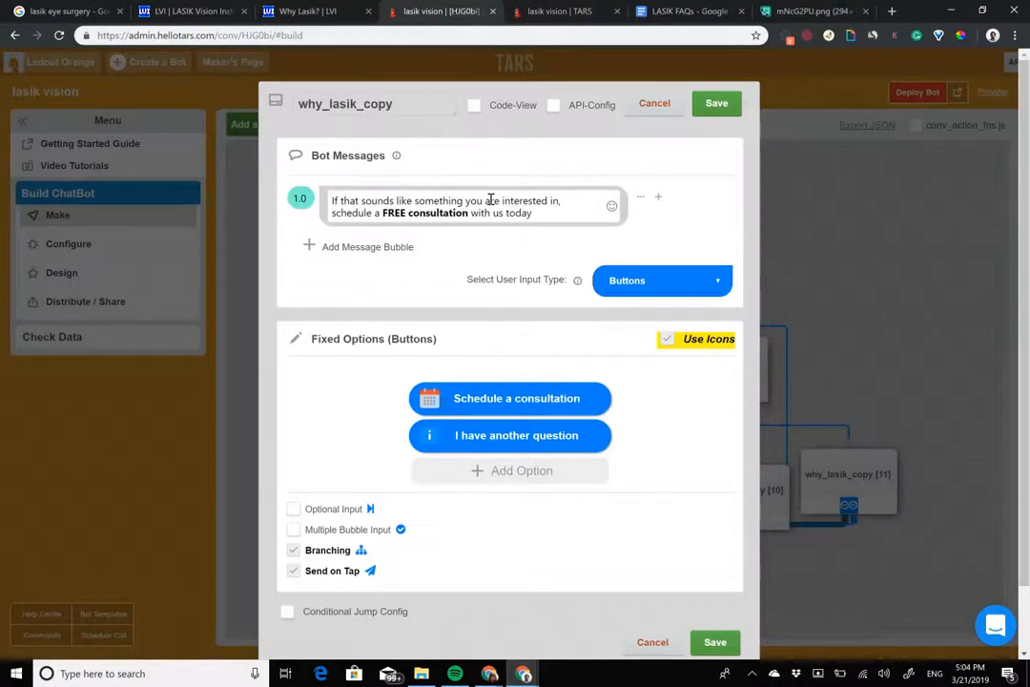
key(ctrl+a)
key(ctrl+v)
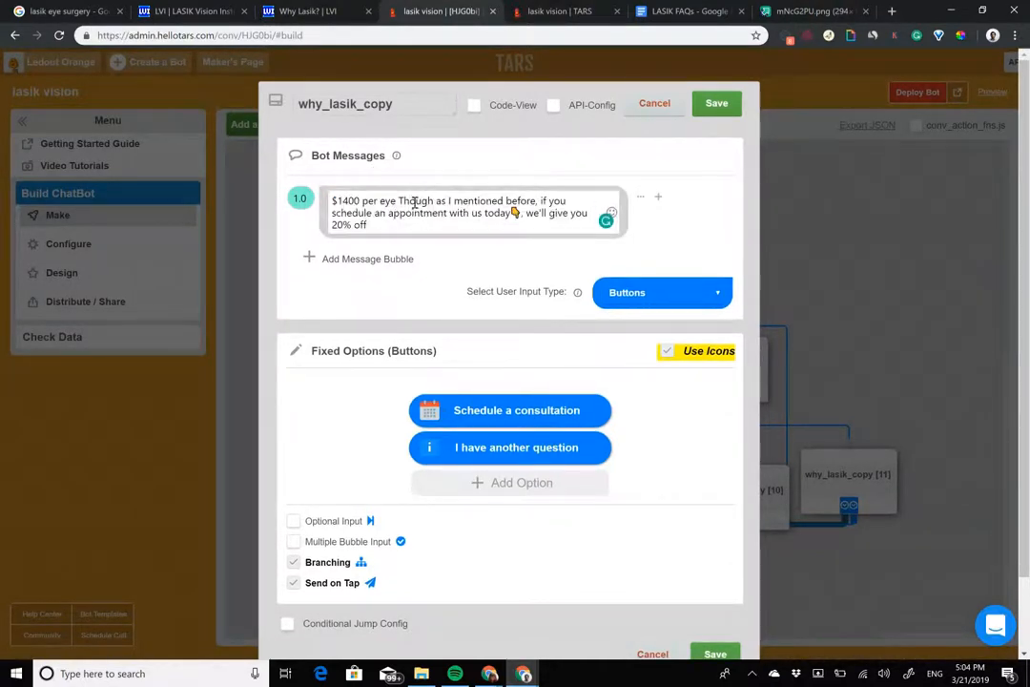
Step: Move the message text from "Though as I mentioned before" onward into a new second message bubble
drag(398, 201, 458, 244)
key(ctrl+x)
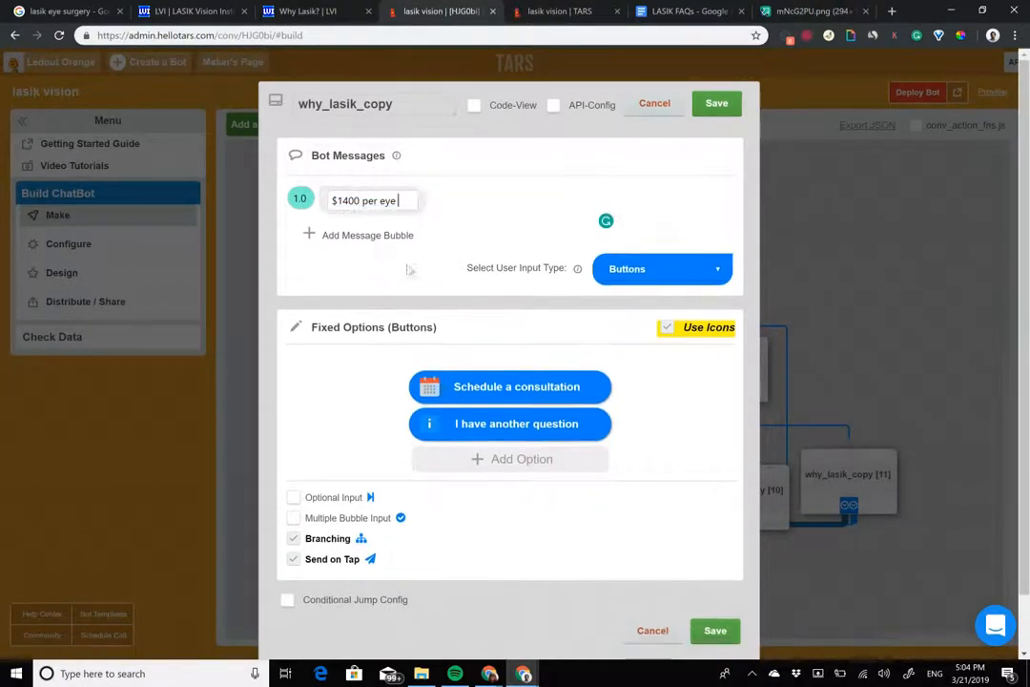
click(363, 236)
key(ctrl+v)
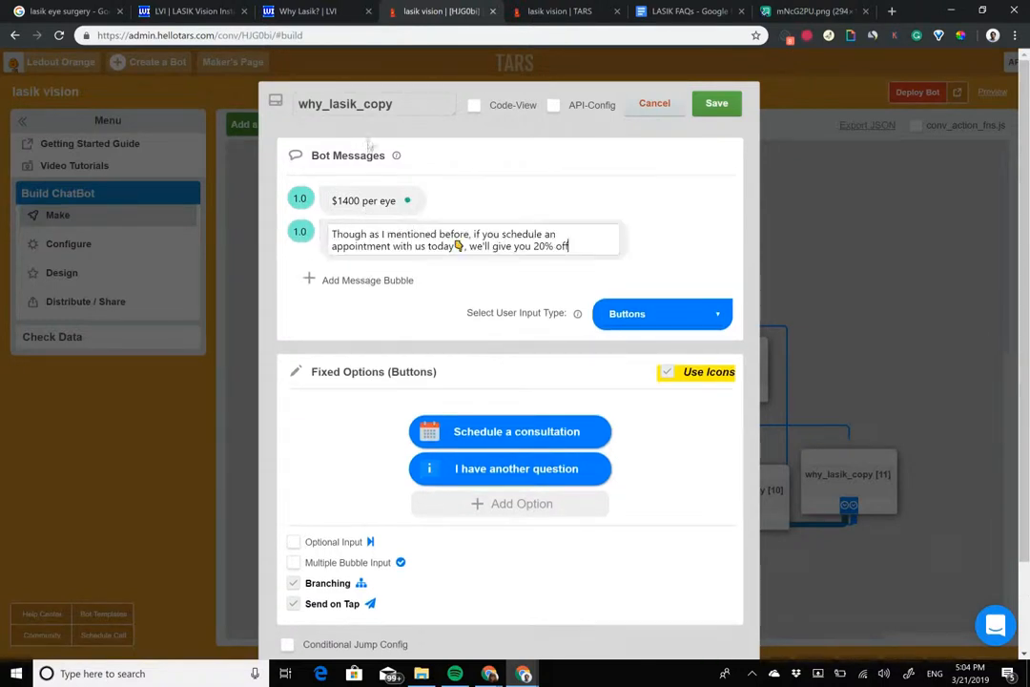
Step: Rename the gambit as cost and set the second message's delay to 2.0
double_click(370, 101)
text(cost)
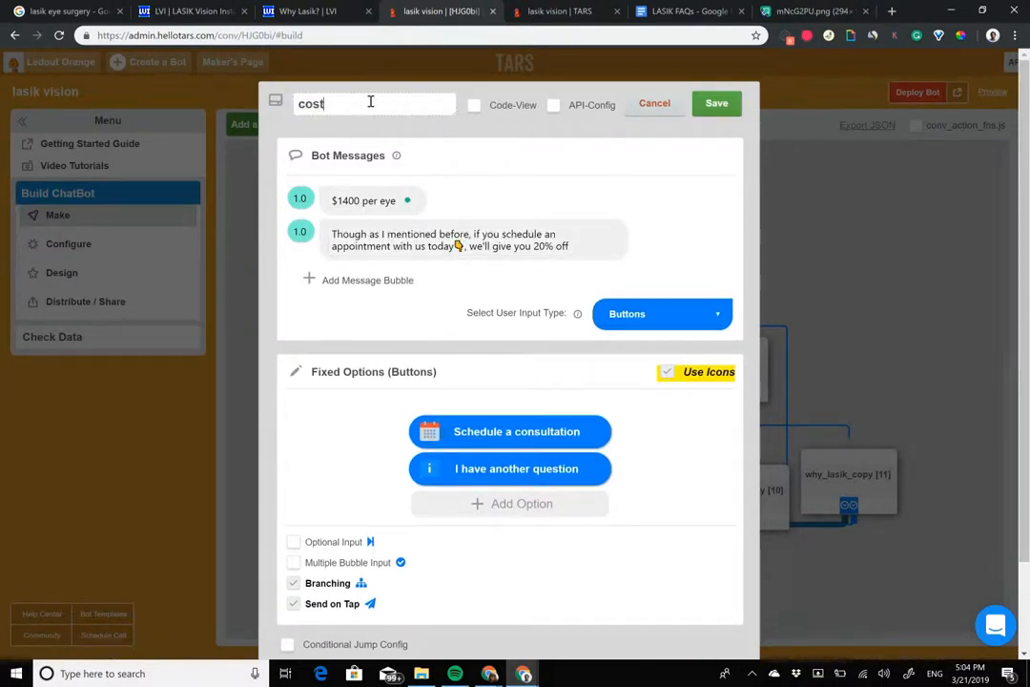
click(235, 225)
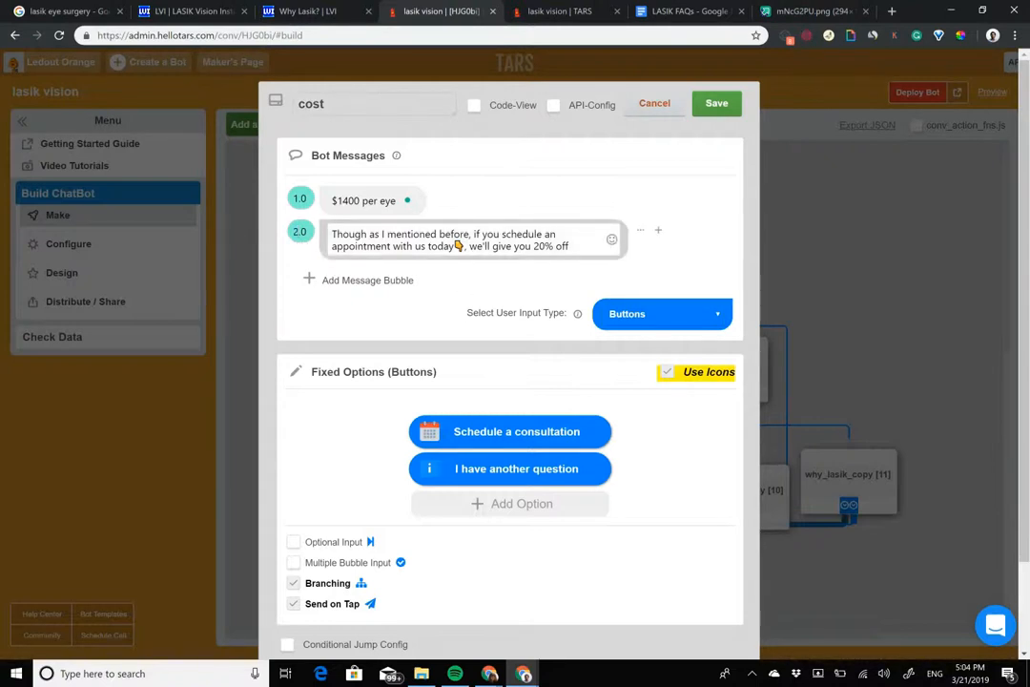
Step: Bold "20% off" in the second message and change "an appointment" to "a consultation"
drag(572, 246, 533, 246)
key(ctrl+b)
click(426, 235)
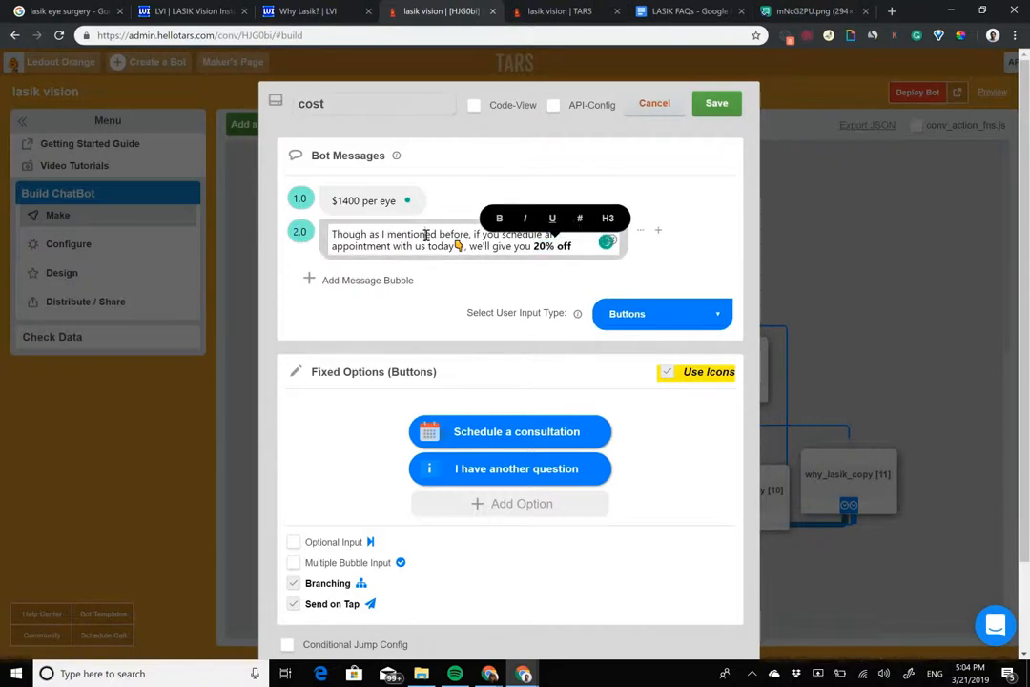
drag(391, 247, 543, 235)
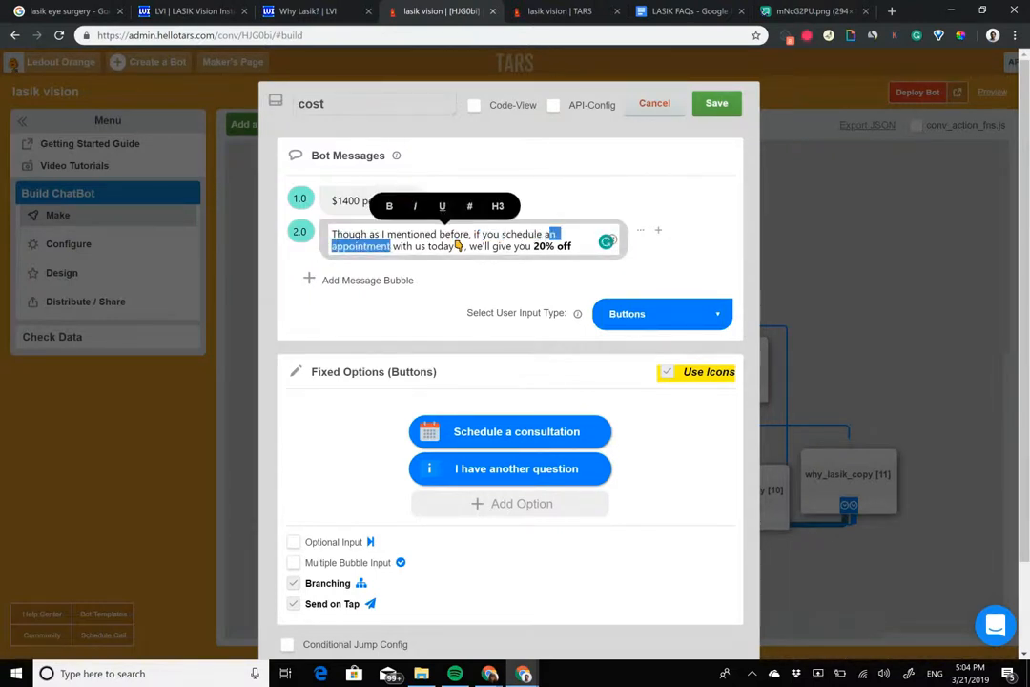
text(consultation)
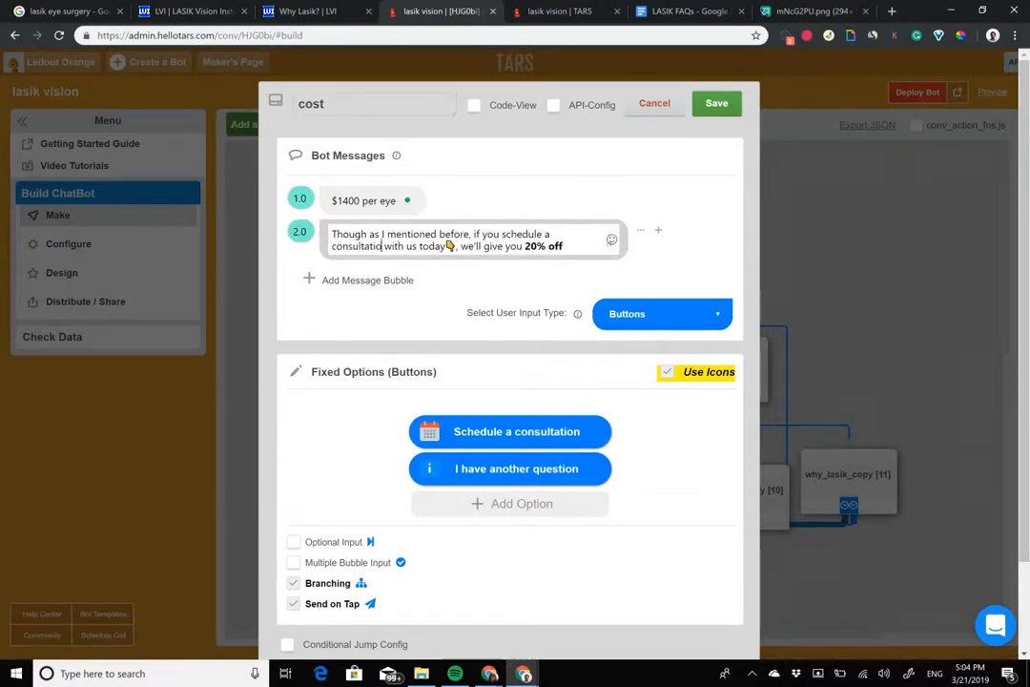
Step: Insert "FREE" before "consultation" in the second message, bold "FREE consultation", and save the cost gambit
click(333, 248)
text(FREE)
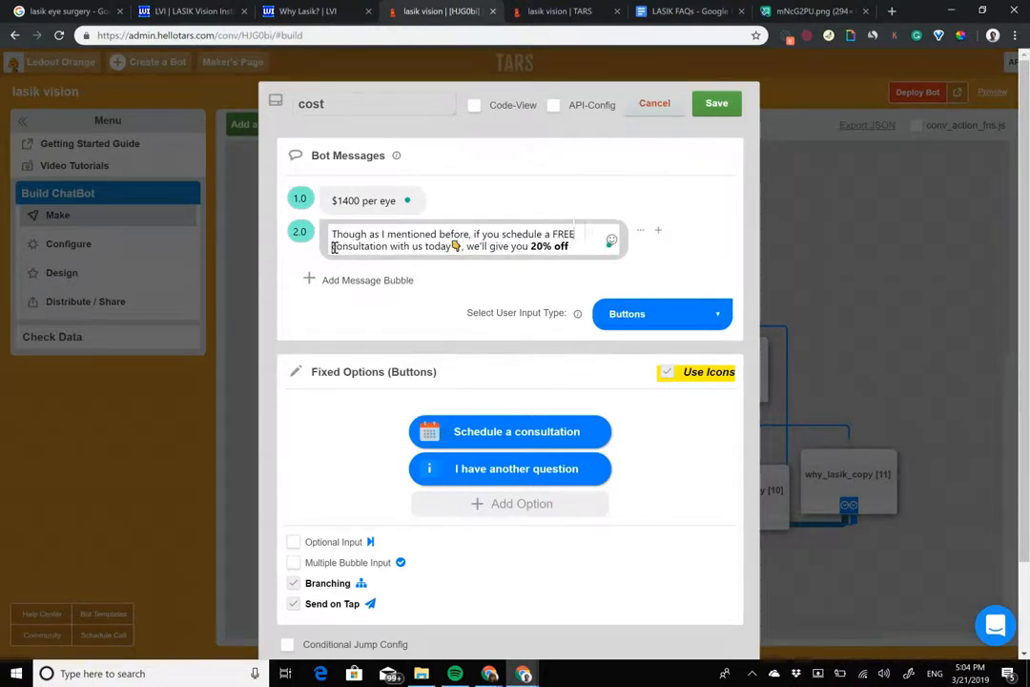
key(shift+Right)
key(shift+Right)
key(shift+Right)
key(shift+Right)
key(shift+Right)
key(shift+Right)
key(shift+Right)
key(shift+Right)
key(shift+Right)
key(shift+Right)
key(shift+Right)
key(shift+Right)
key(shift+Right)
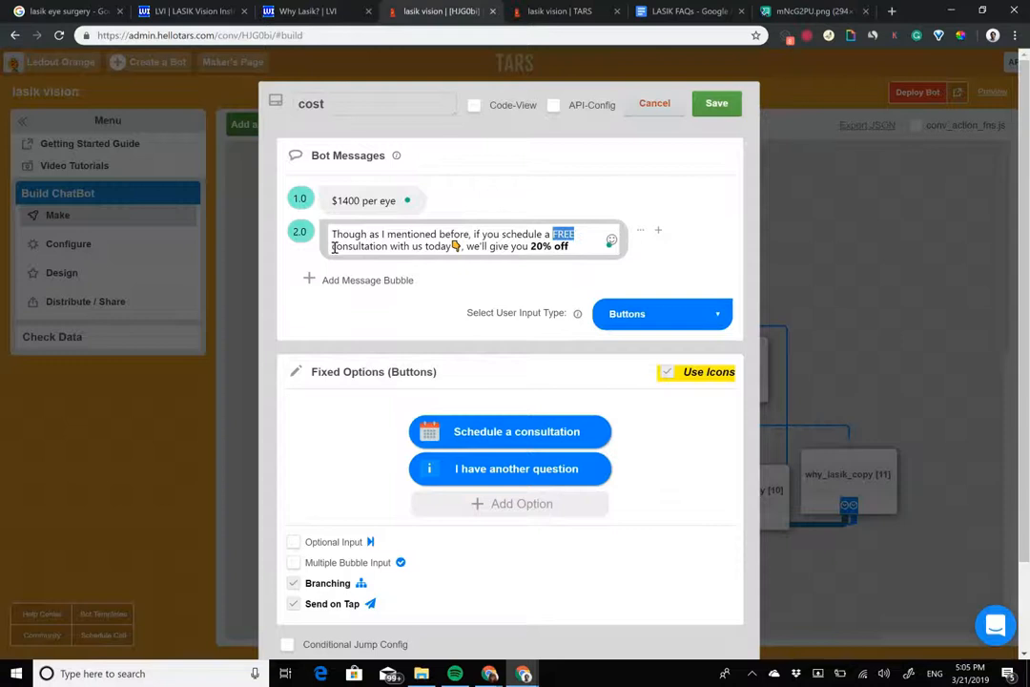
key(ctrl+b)
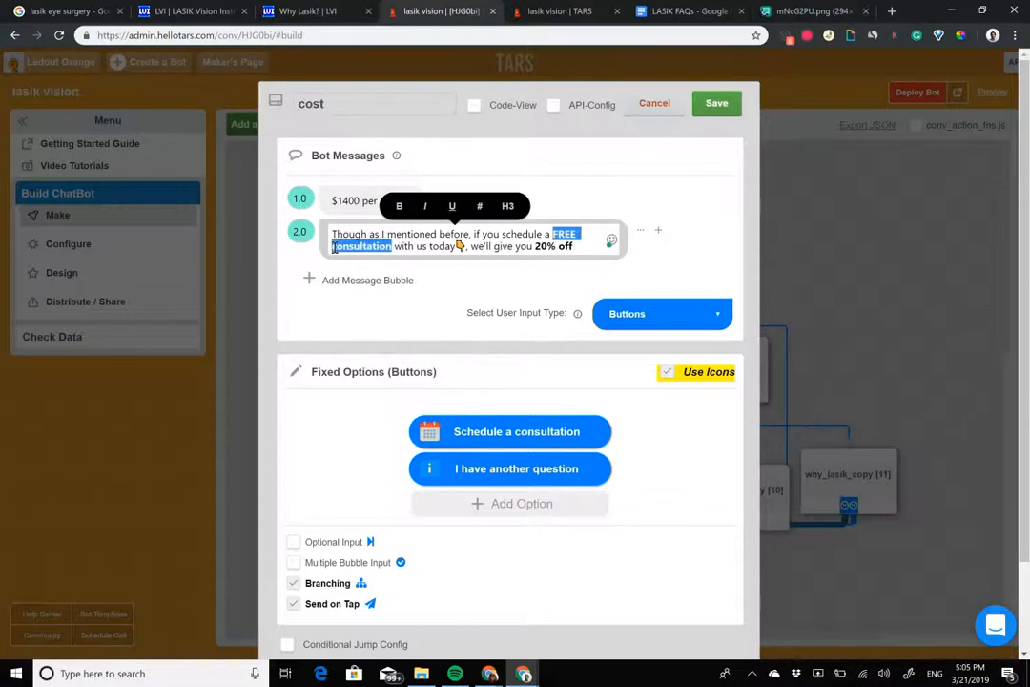
click(716, 103)
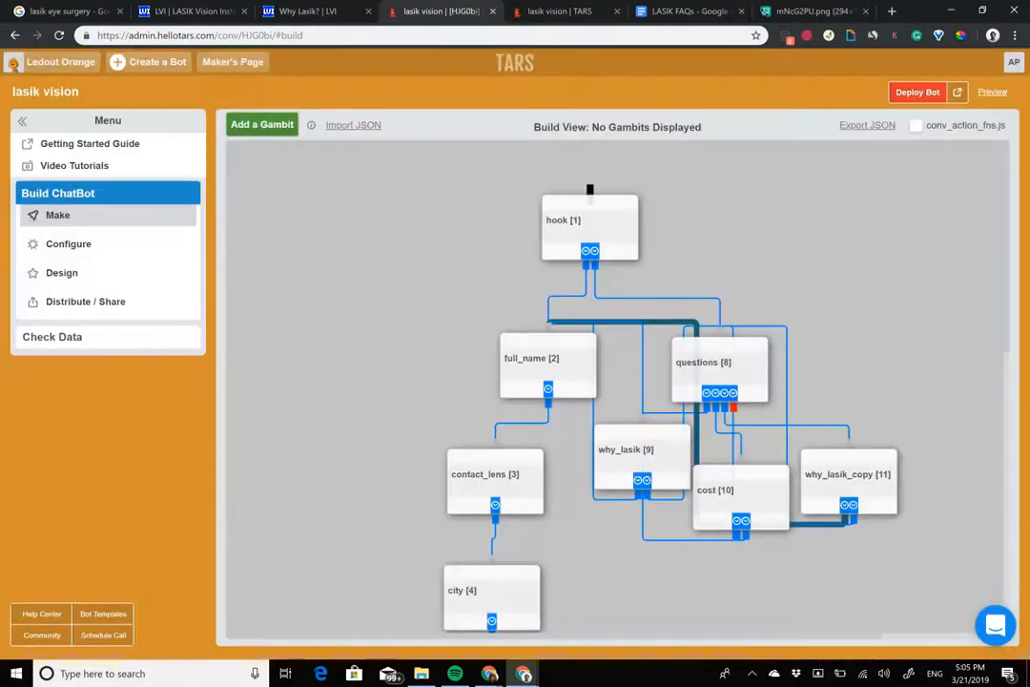
Step: Open the remaining why_lasik_copy gambit (11) and delete all three of its message bubbles
click(810, 457)
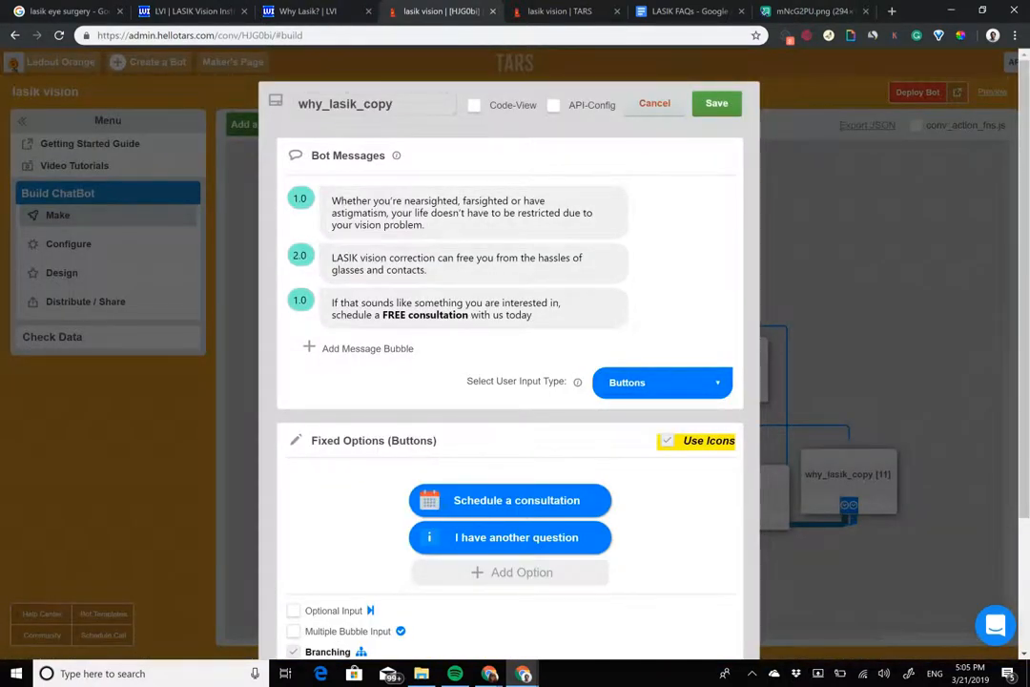
click(712, 197)
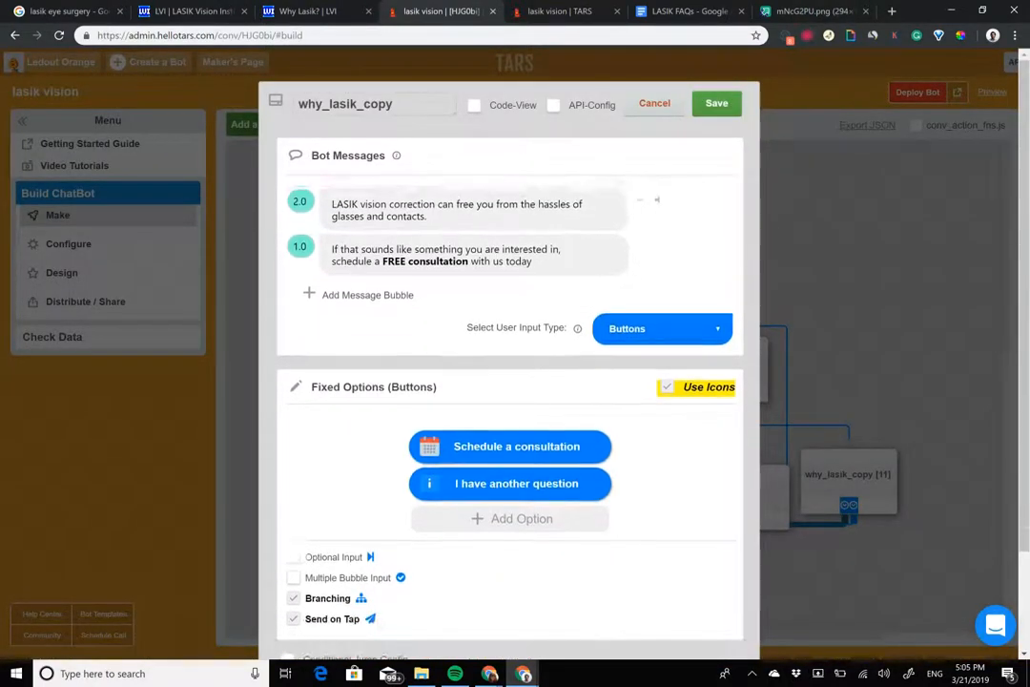
click(712, 197)
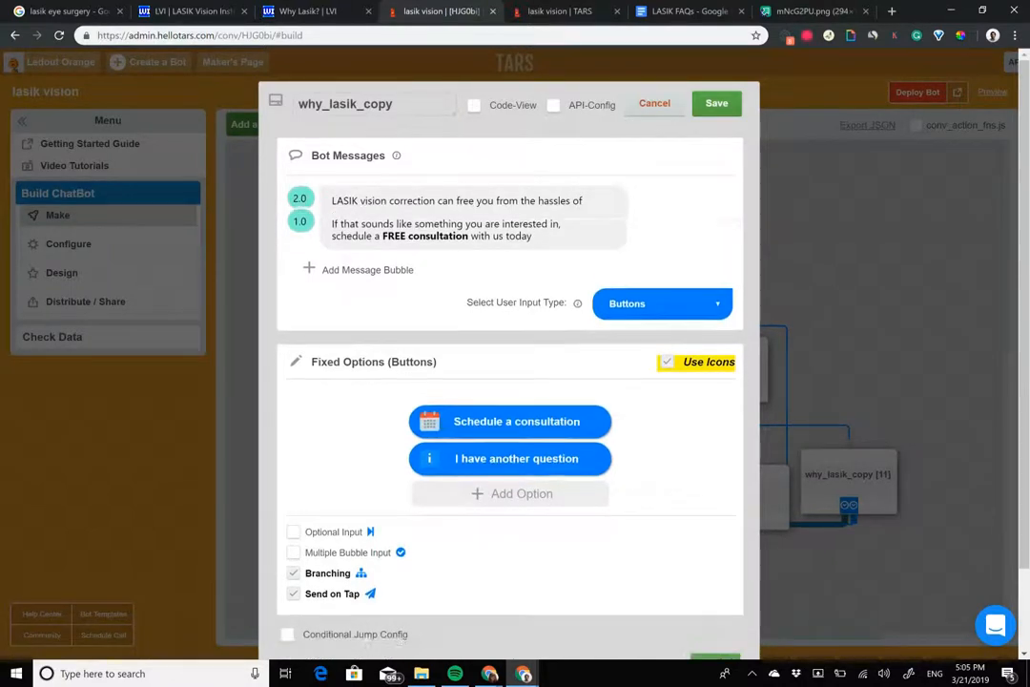
click(712, 196)
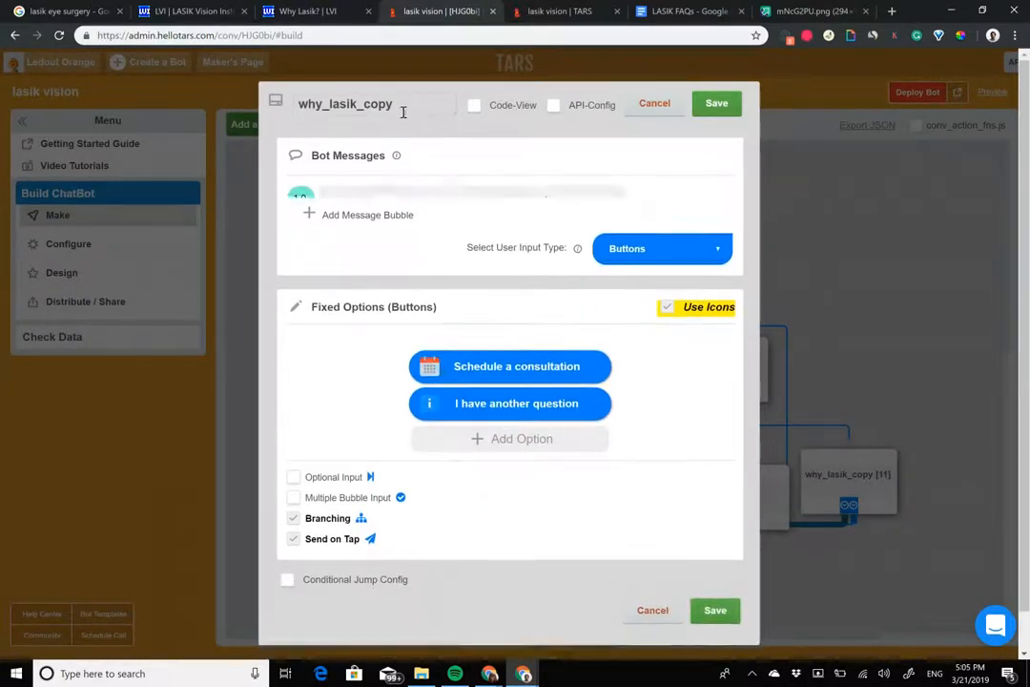
Step: Rename the emptied why_lasik_copy gambit as eligibility
double_click(399, 105)
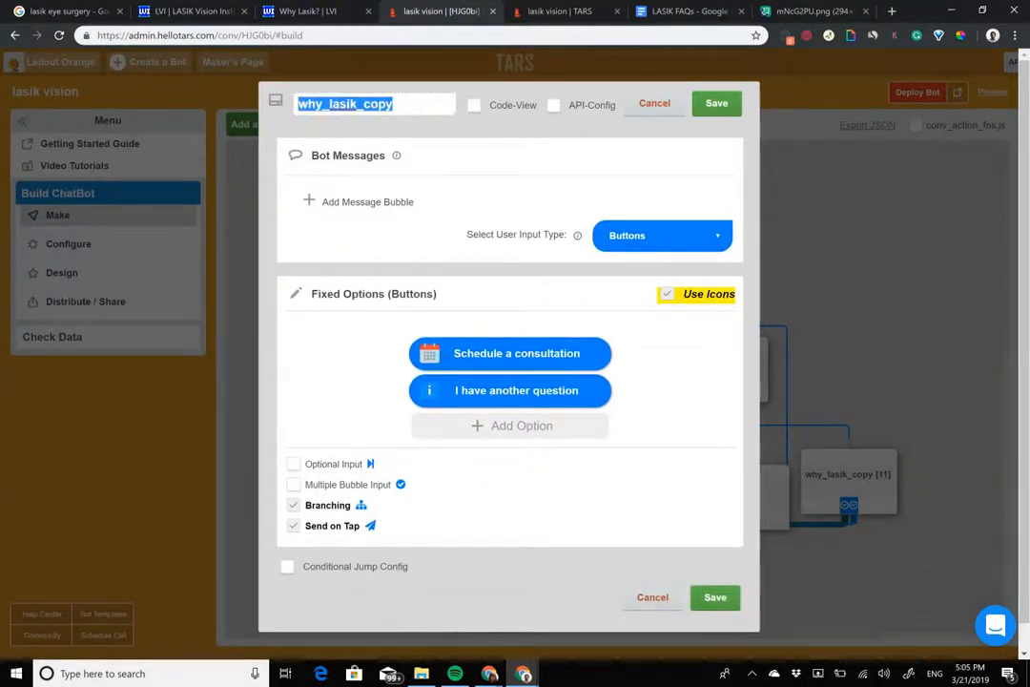
text(eligibility)
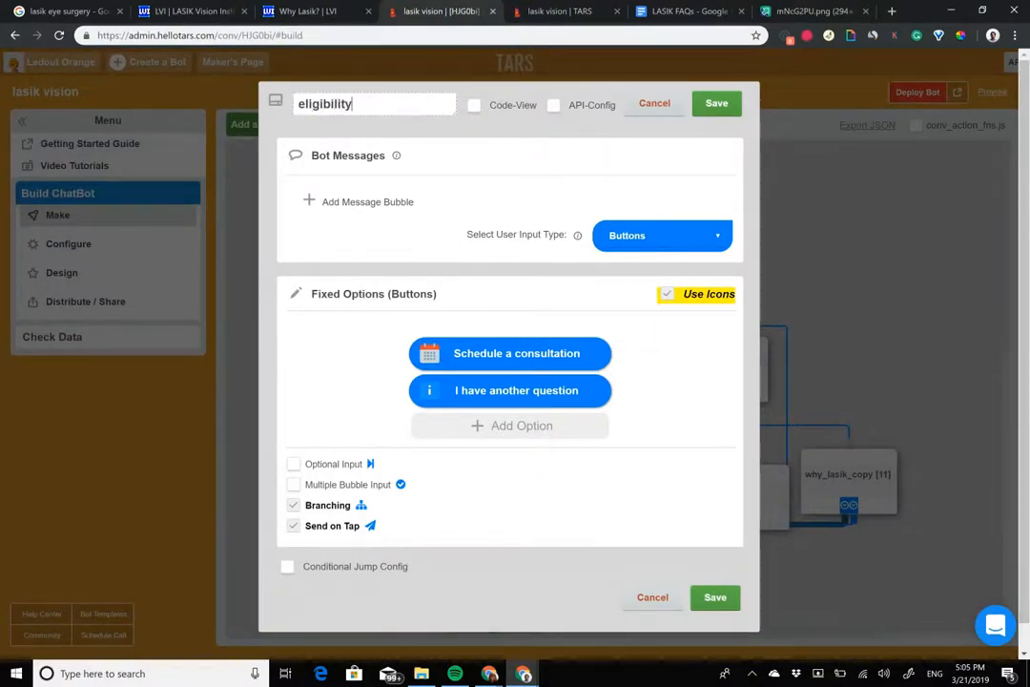
Step: Switch to the LASIK FAQs Google Doc and copy the eligibility answer, from "Below are a set" through "follow through with it"
click(688, 11)
scroll(483, 381, down, 2)
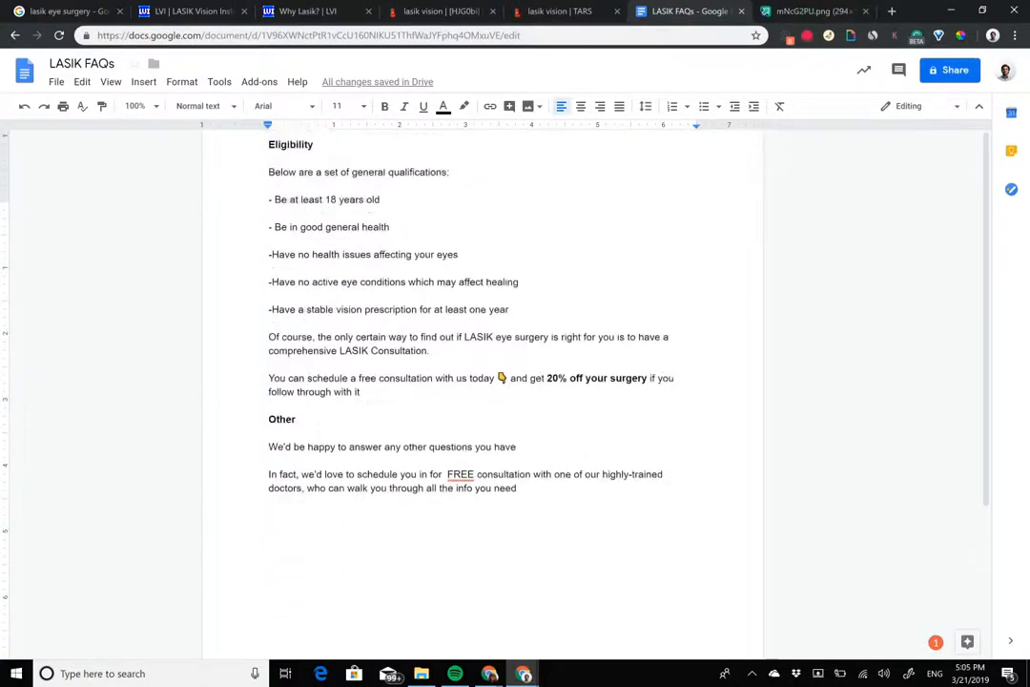
drag(264, 177, 361, 392)
key(ctrl+c)
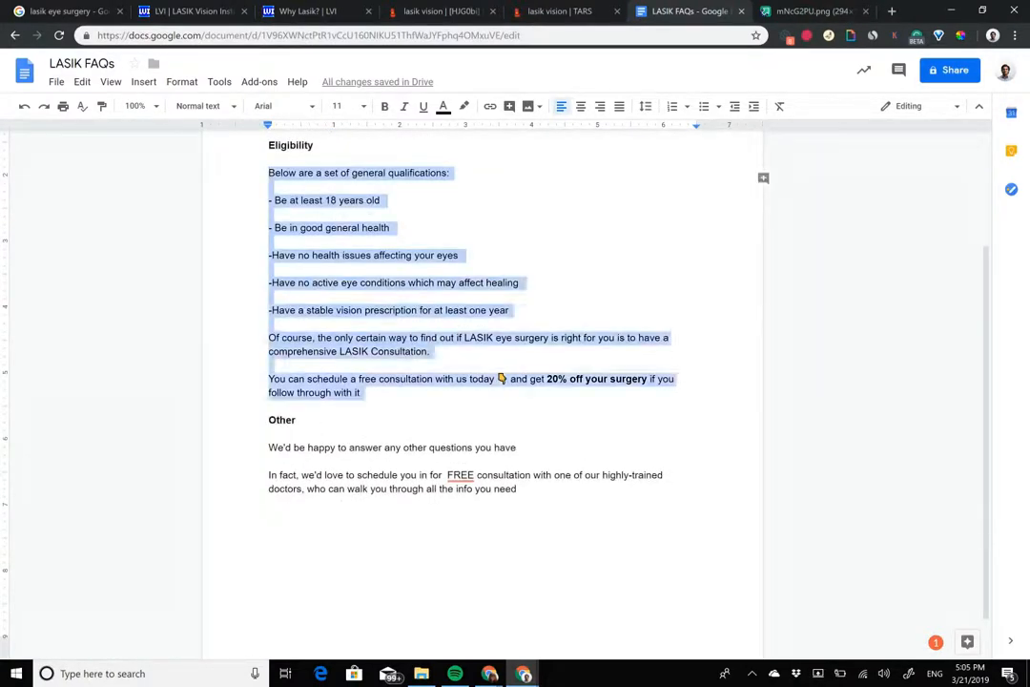
Step: Return to the TARS builder and paste the copied eligibility text into a new message bubble of the eligibility gambit
click(482, 10)
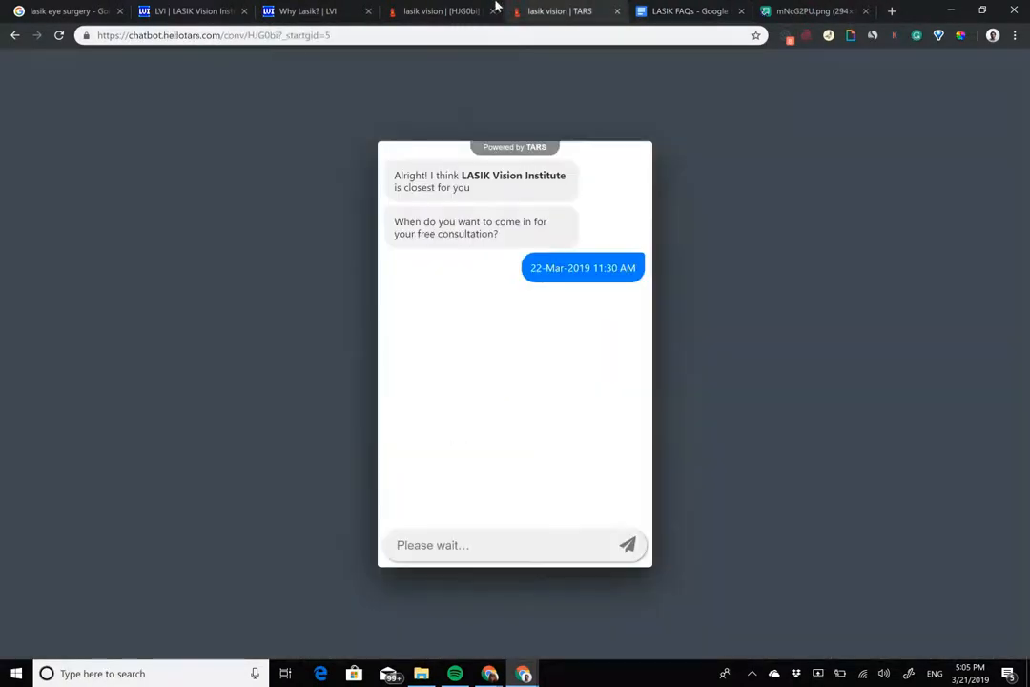
click(443, 9)
click(348, 202)
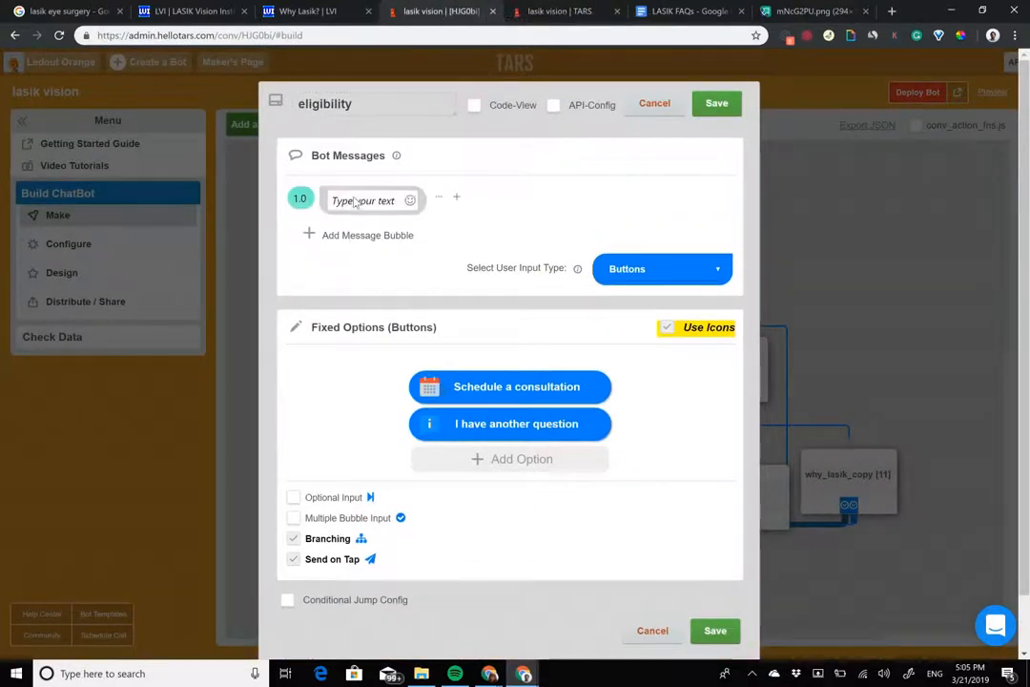
key(ctrl+v)
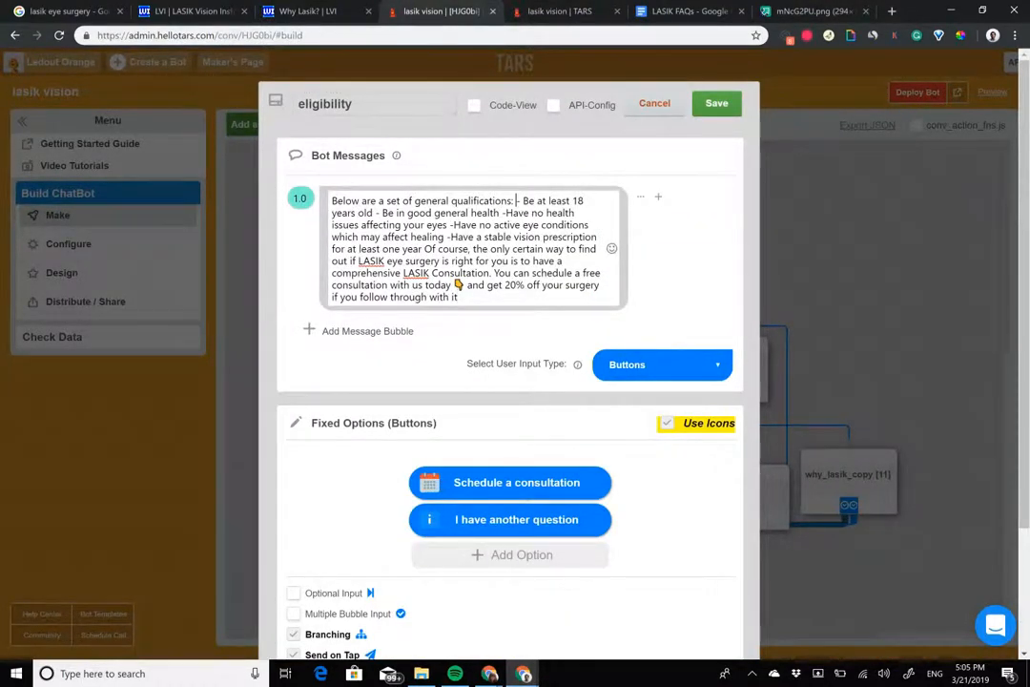
Step: Insert blank lines before the age, general health, health issues and stable prescription items so they form a spaced, dashed list
key(Return)
key(Return)
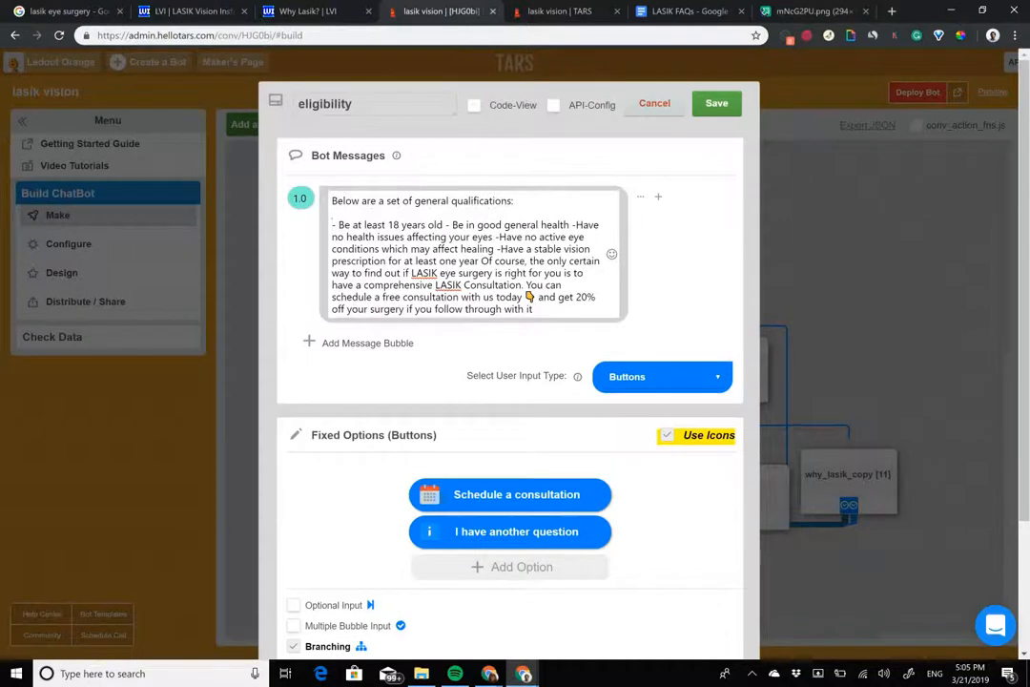
click(446, 225)
key(Return)
key(Return)
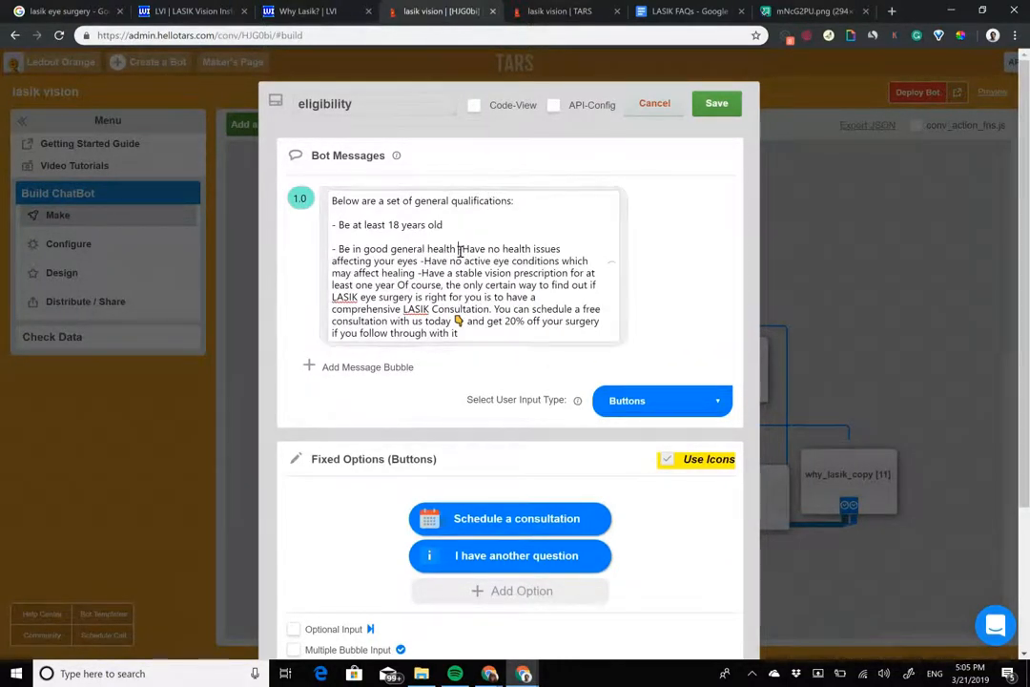
click(459, 250)
key(Return)
key(Return)
click(335, 273)
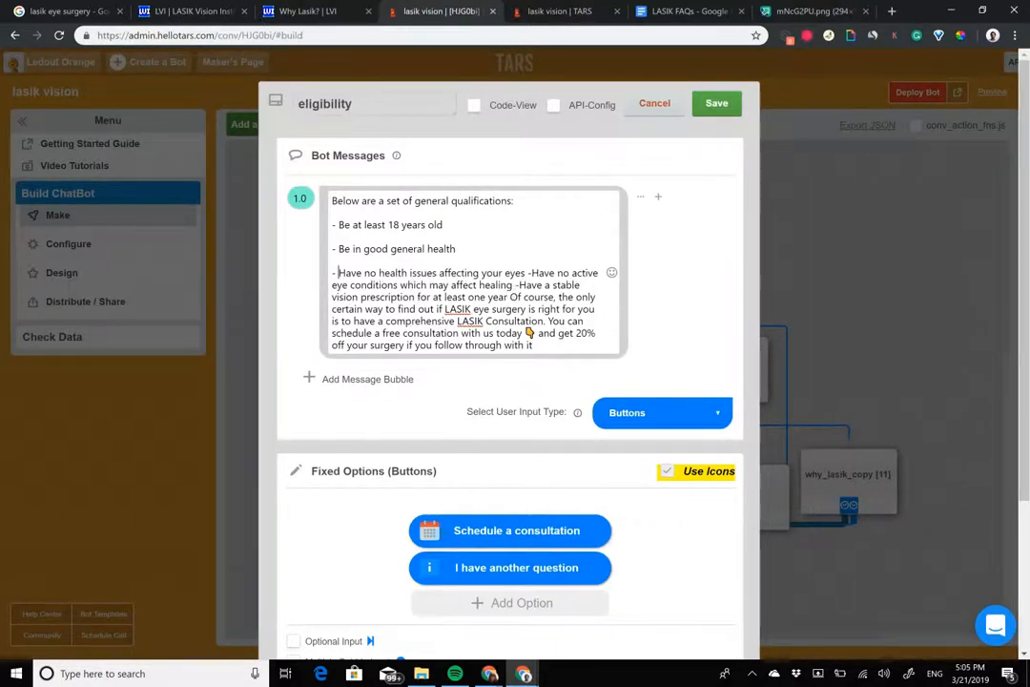
click(519, 284)
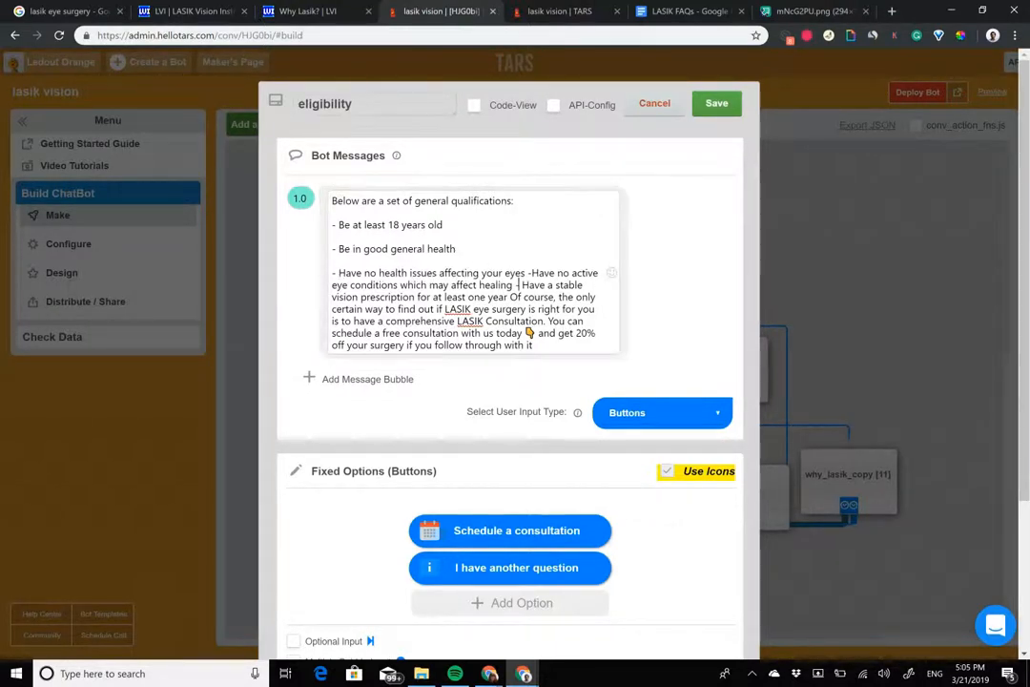
key(Return)
key(Return)
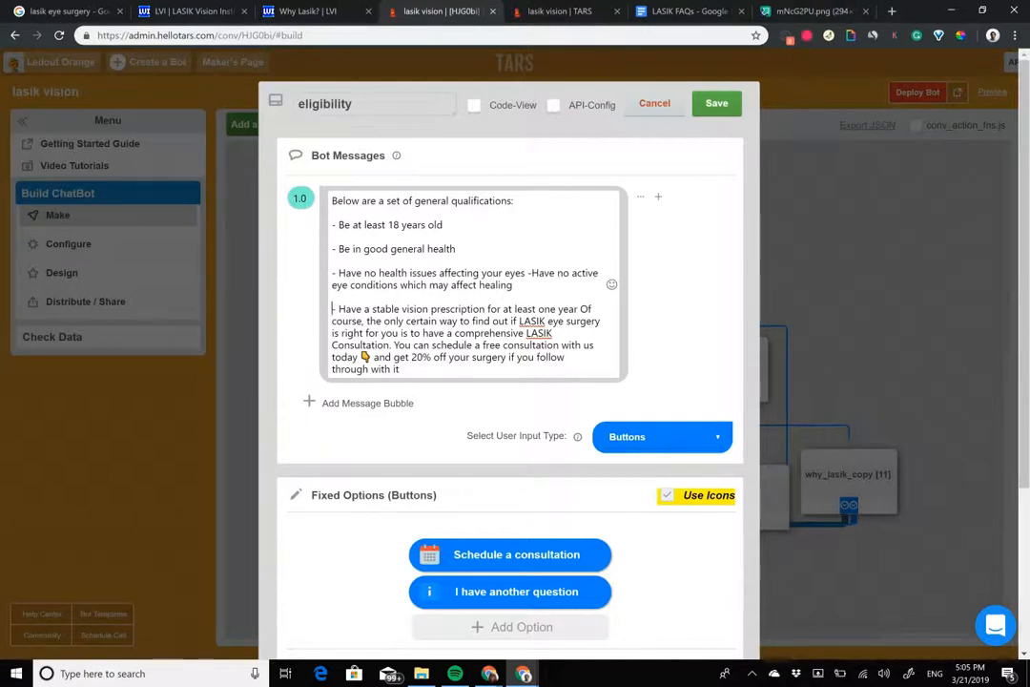
Step: Move the text from "You can schedule a free consultation" onward into a new second message bubble and add an empty third bubble
drag(401, 369, 403, 345)
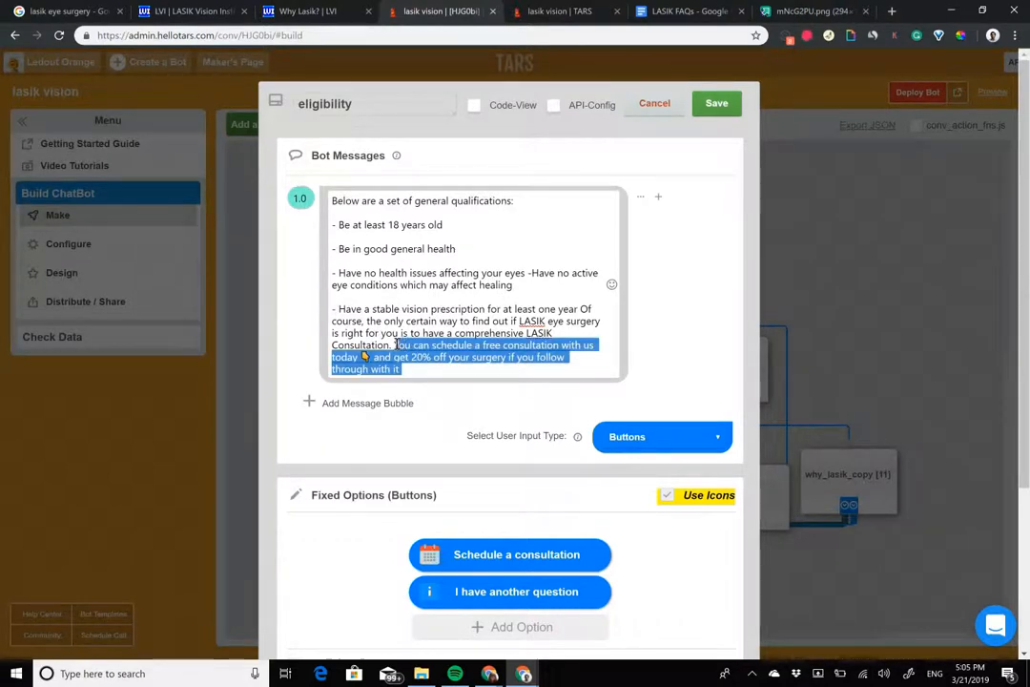
key(ctrl+x)
click(367, 380)
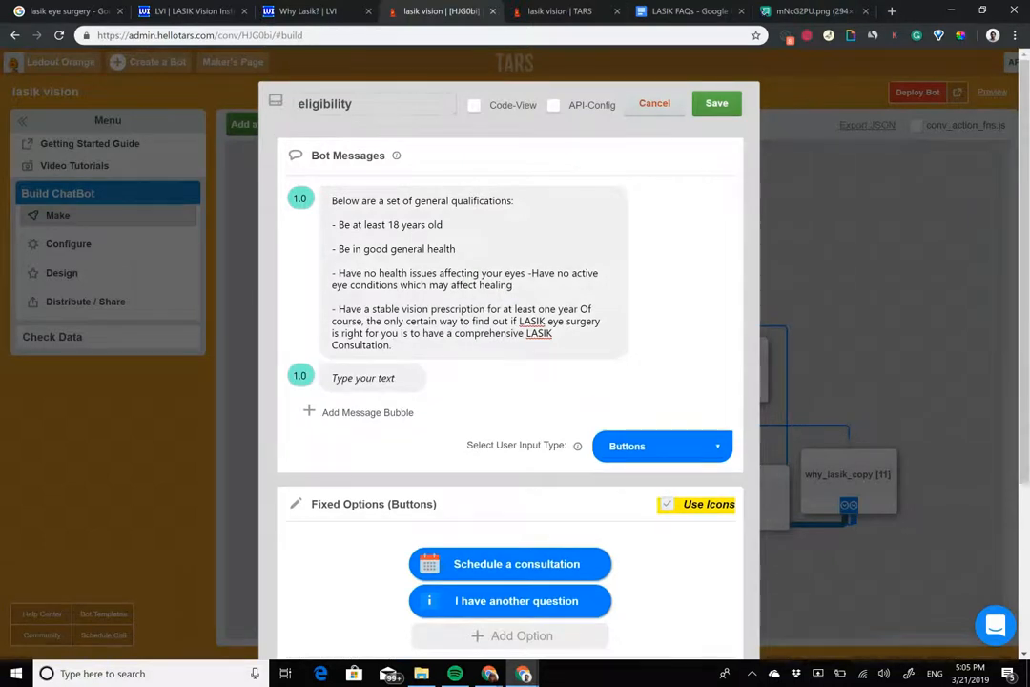
key(ctrl+v)
key(Return)
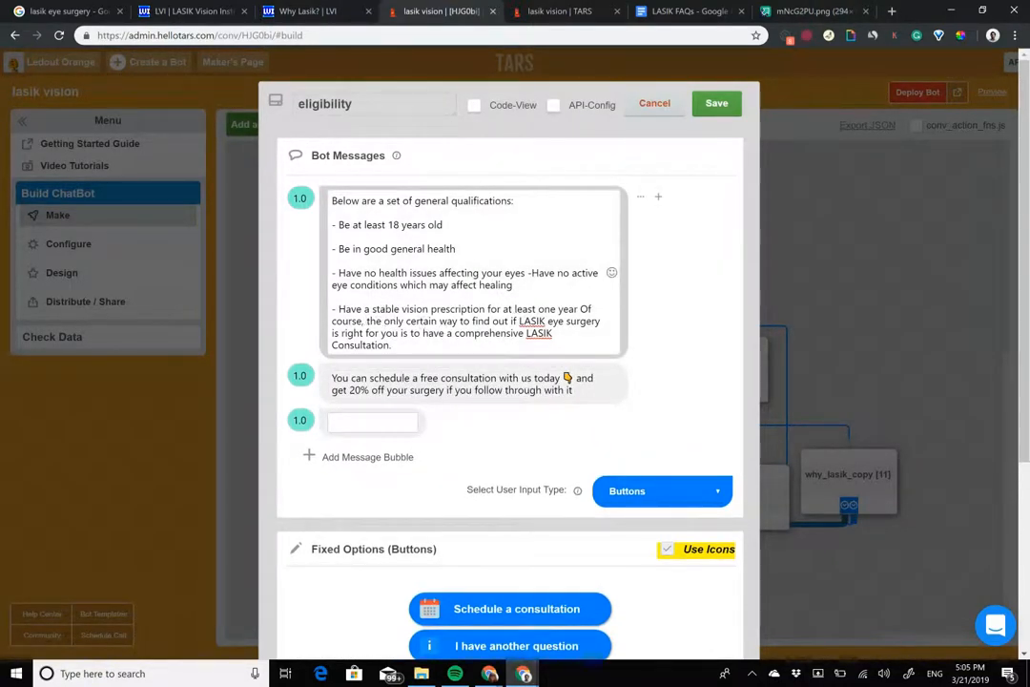
Step: Move the "Of course, the only certain way" sentence into the empty bubble and place that bubble above the "You can schedule" one
drag(580, 309, 393, 346)
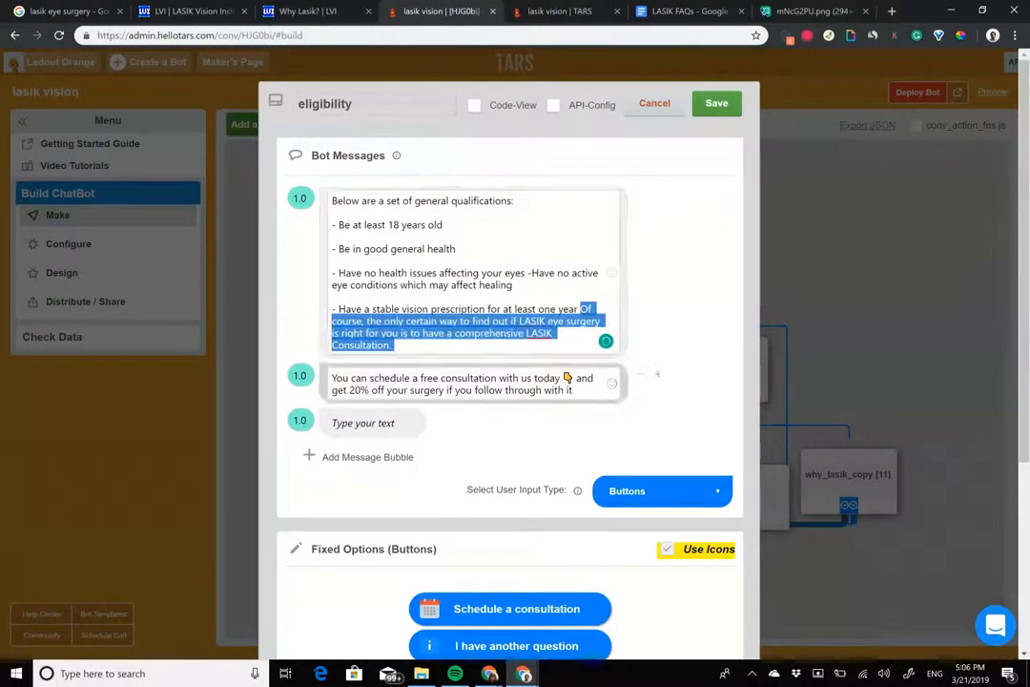
key(ctrl+x)
click(366, 387)
key(ctrl+v)
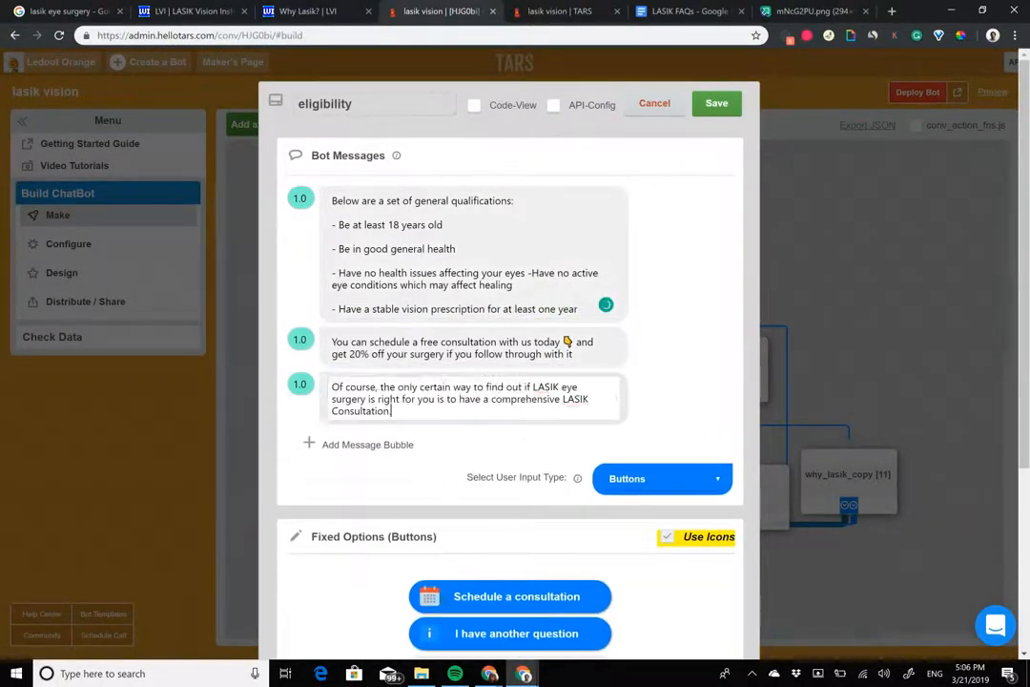
drag(641, 384, 634, 341)
Step: In the last message, change "free" to "FREE" and bold "FREE consultation"
drag(420, 399, 503, 399)
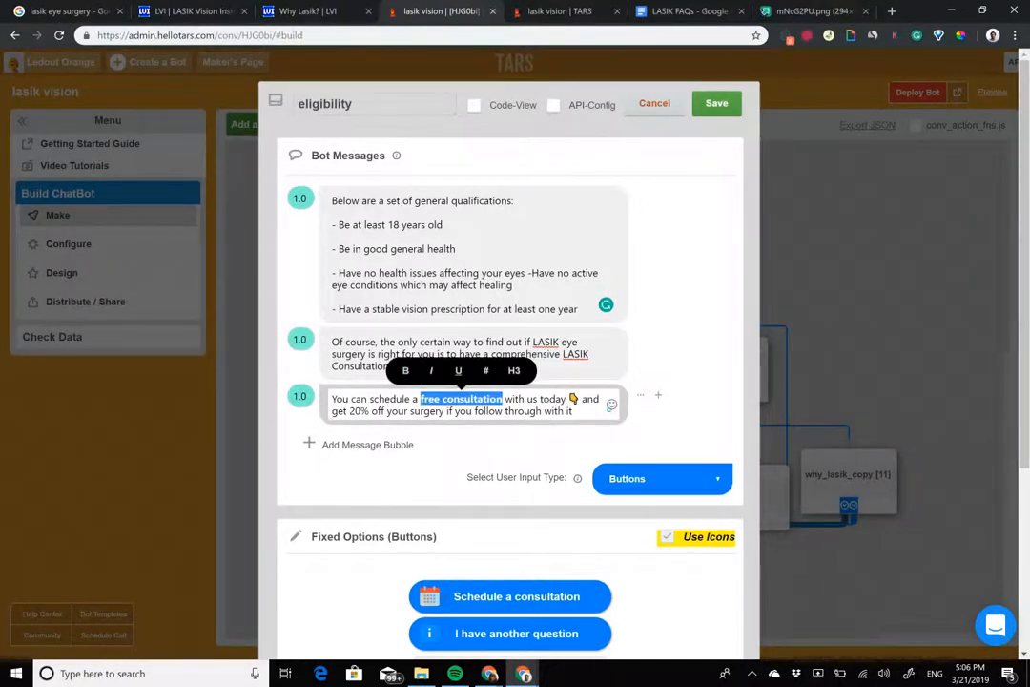
click(441, 399)
key(BackSpace)
key(BackSpace)
key(BackSpace)
key(BackSpace)
text(FREE)
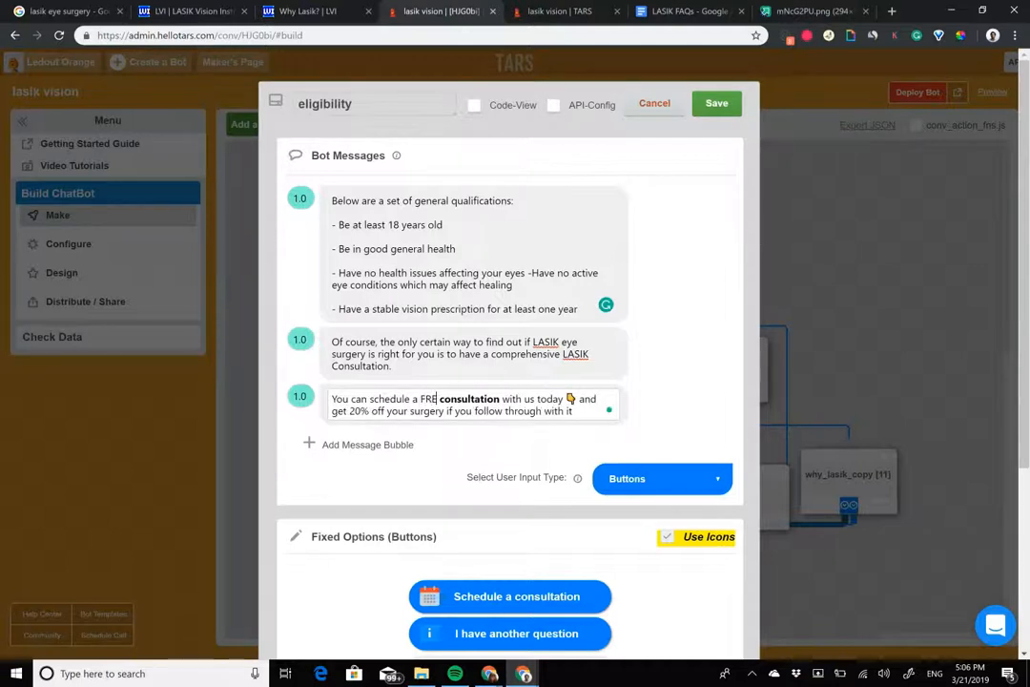
key(ctrl+shift+Left)
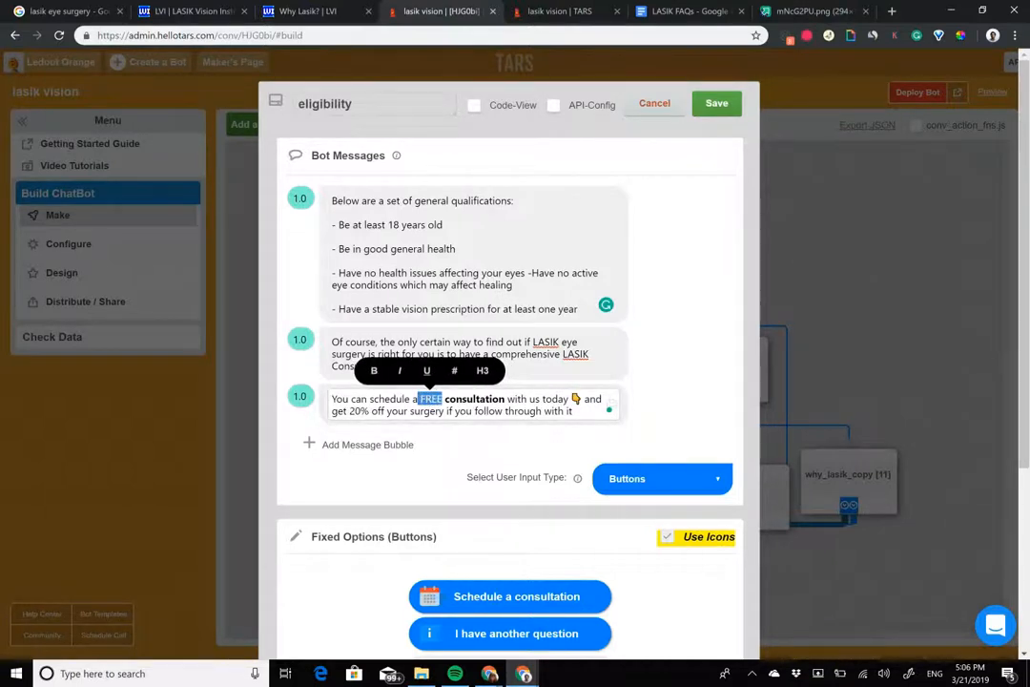
key(ctrl+b)
Step: Set the second message's delay to 4.0 and the third message's delay to 3.0
click(271, 339)
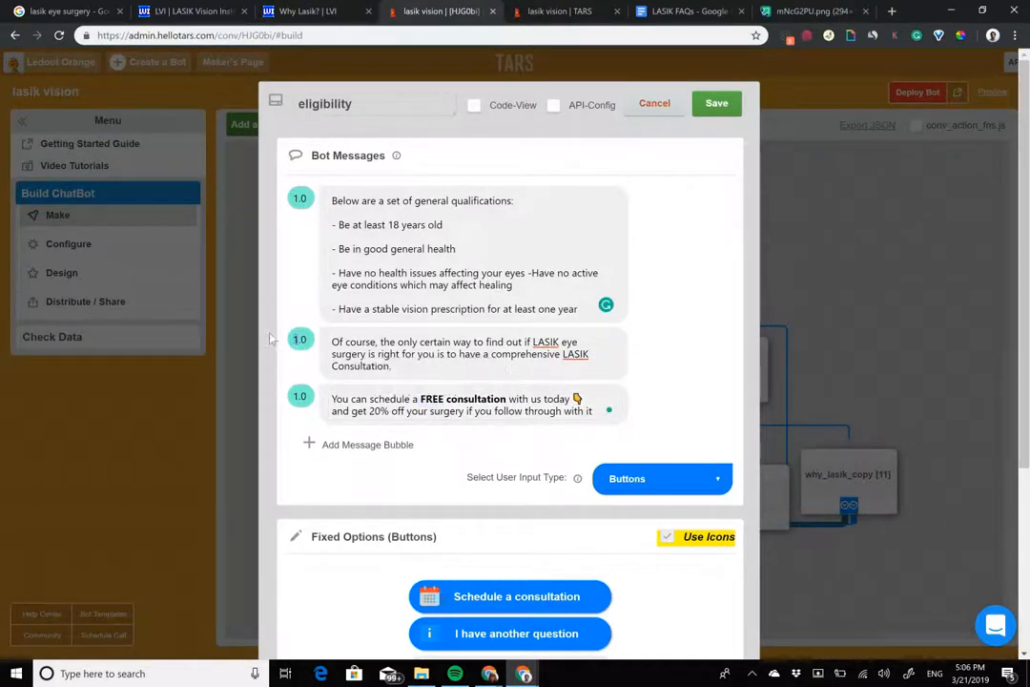
text(4)
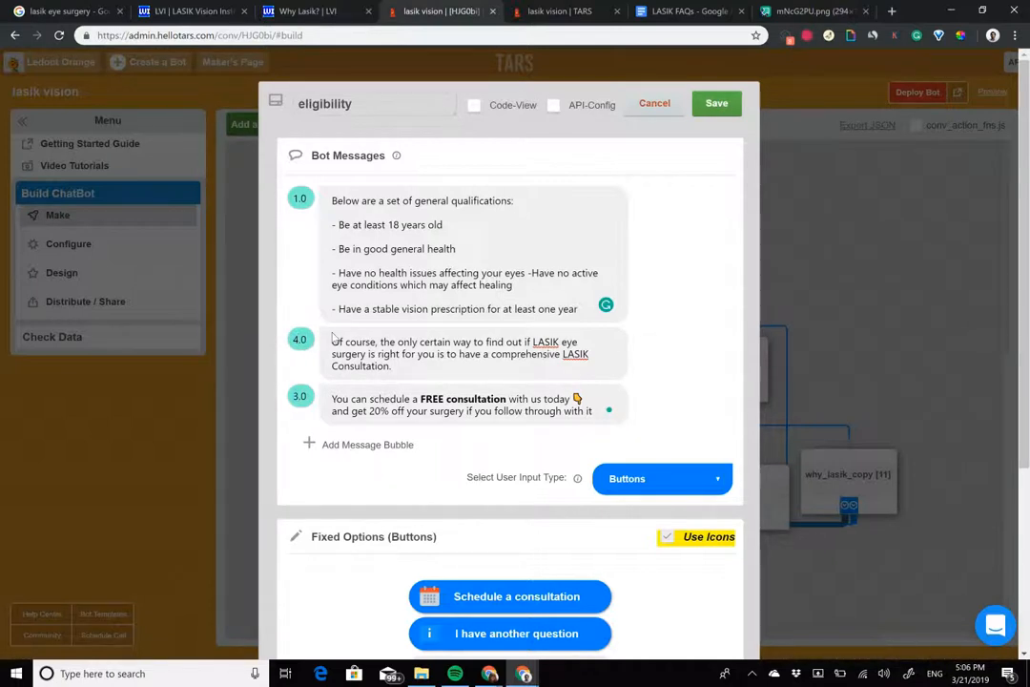
Step: Save the edited eligibility gambit
click(717, 103)
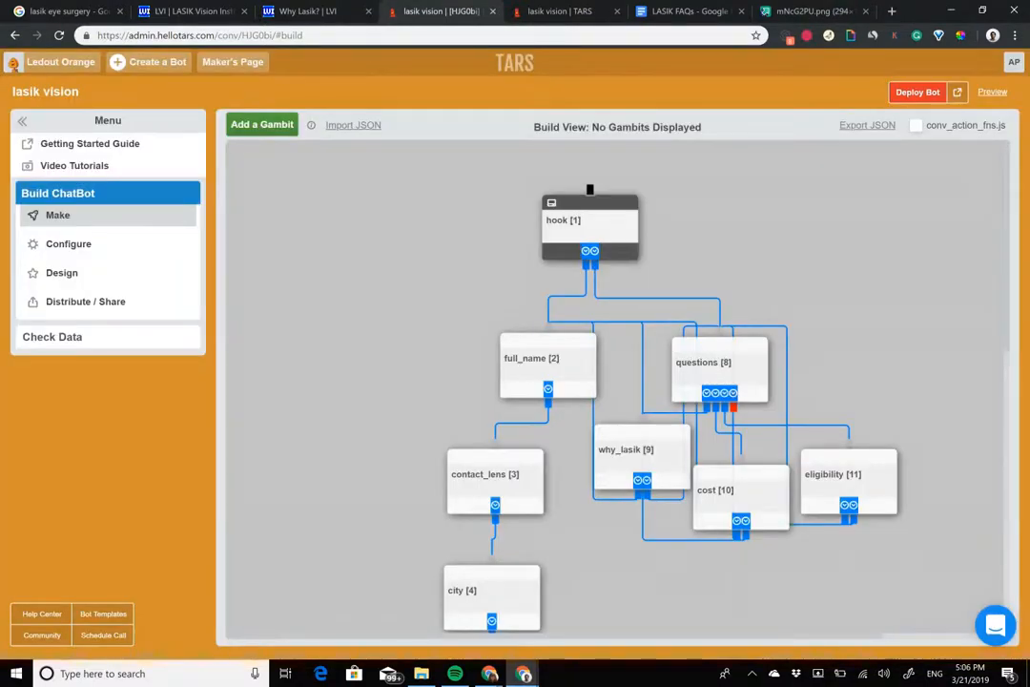
click(811, 457)
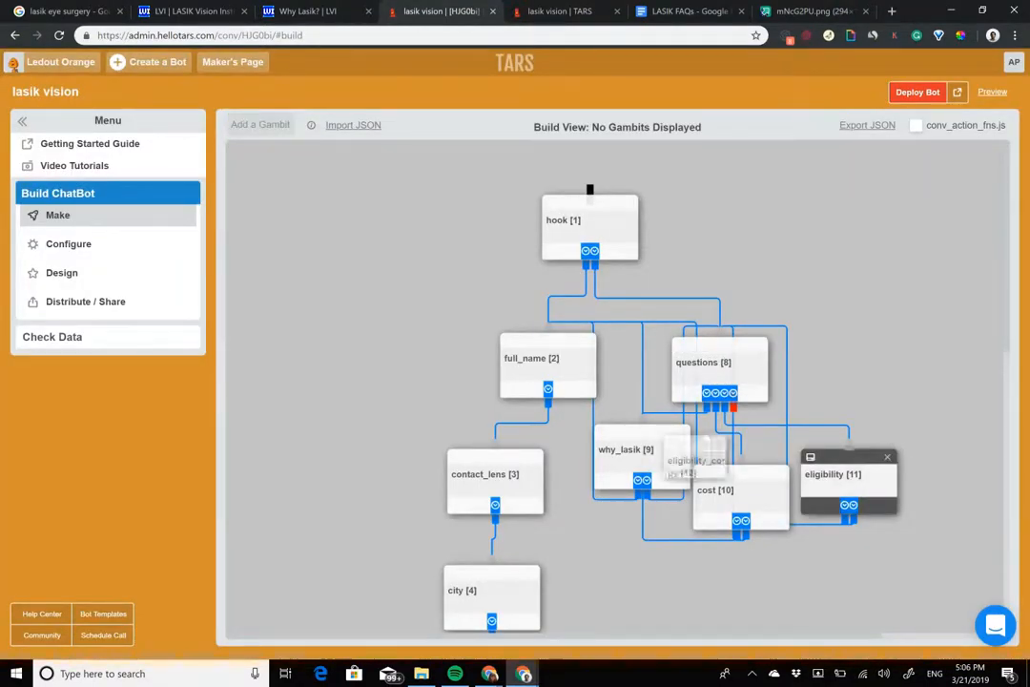
click(749, 443)
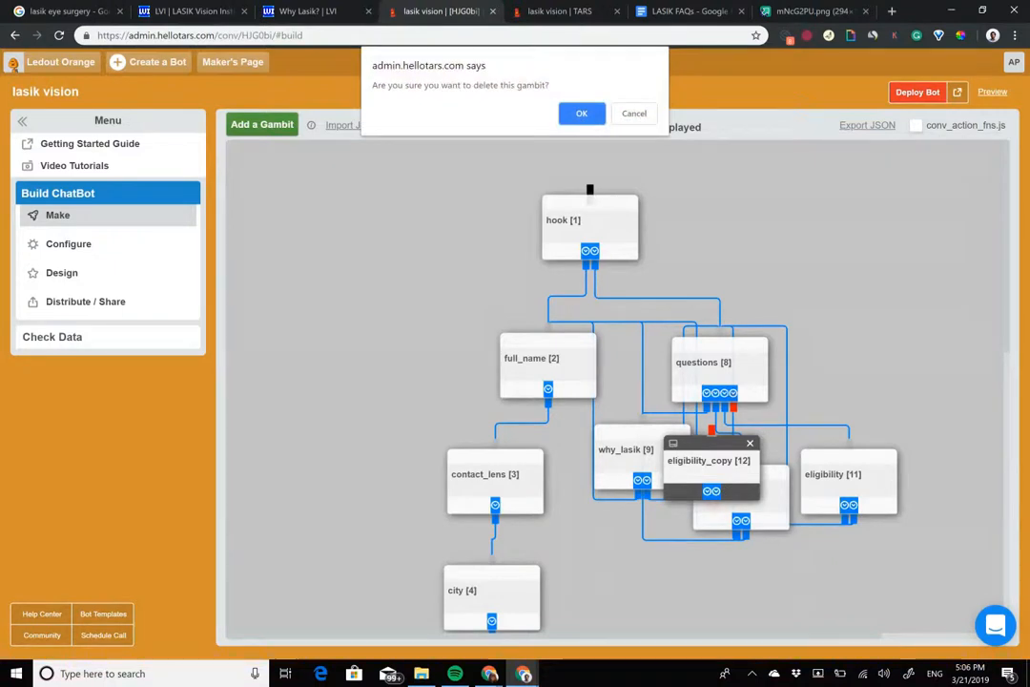
key(Return)
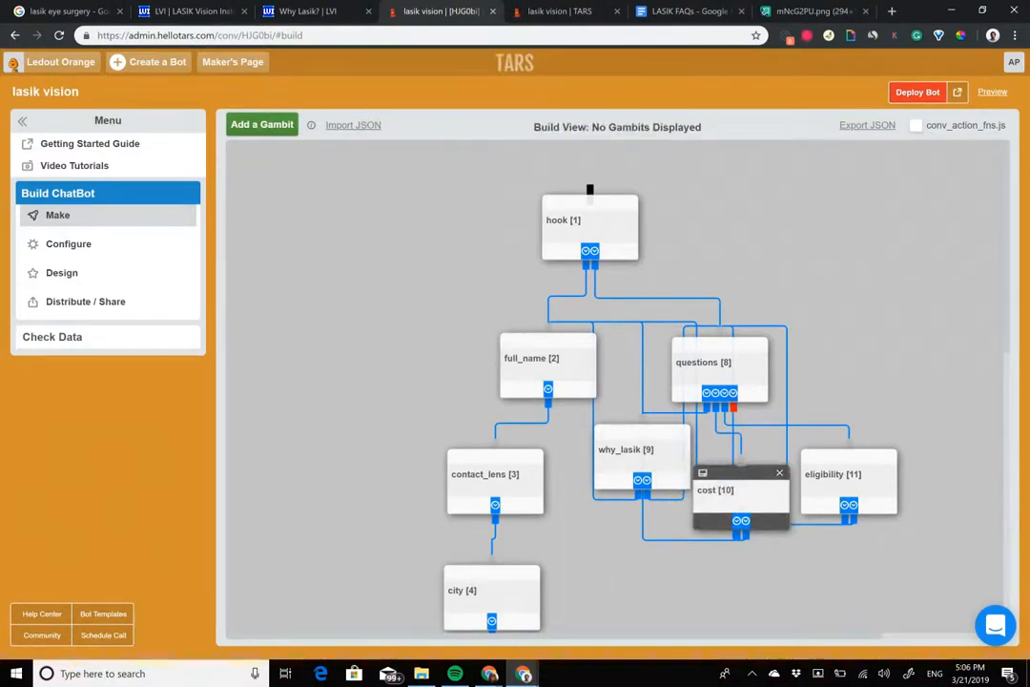
Step: Duplicate the cost gambit, place the copy above the eligibility gambit, and remove both bot messages from the copy
drag(590, 460, 877, 369)
click(878, 385)
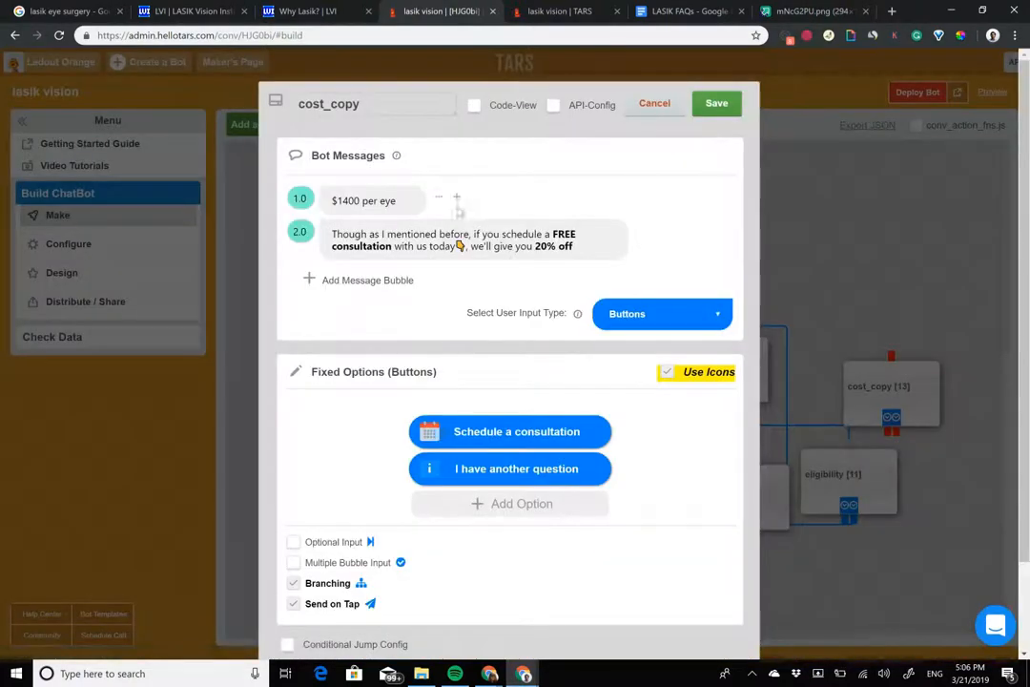
click(510, 196)
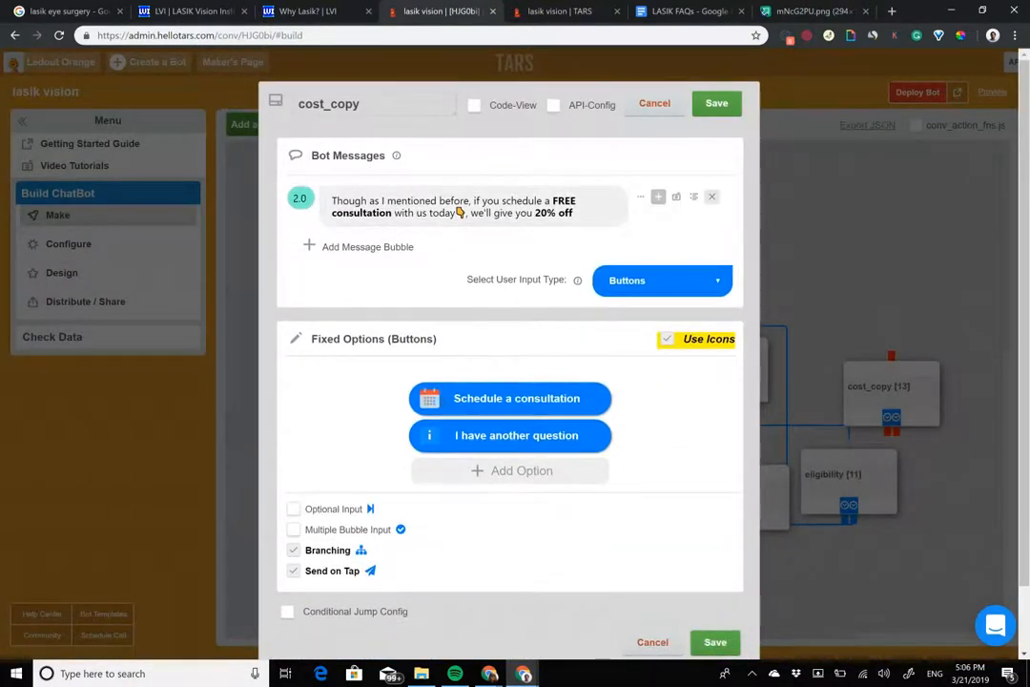
click(712, 196)
Step: Copy the text under "Other" from the LASIK FAQs document into the empty message bubble of the copied gambit
click(689, 12)
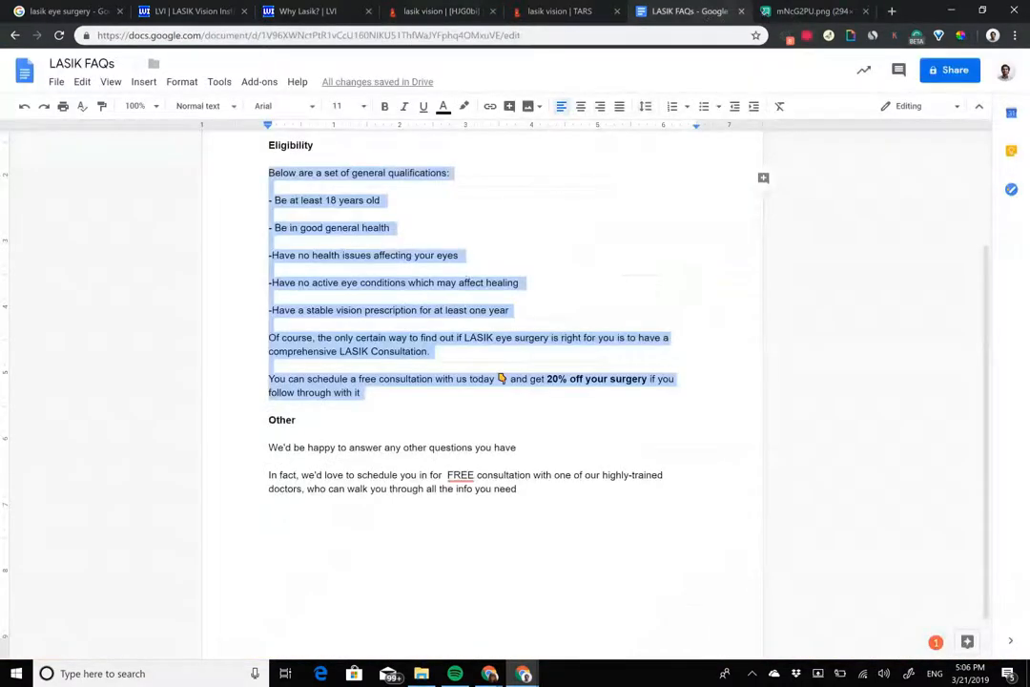
drag(269, 448, 478, 489)
key(ctrl+c)
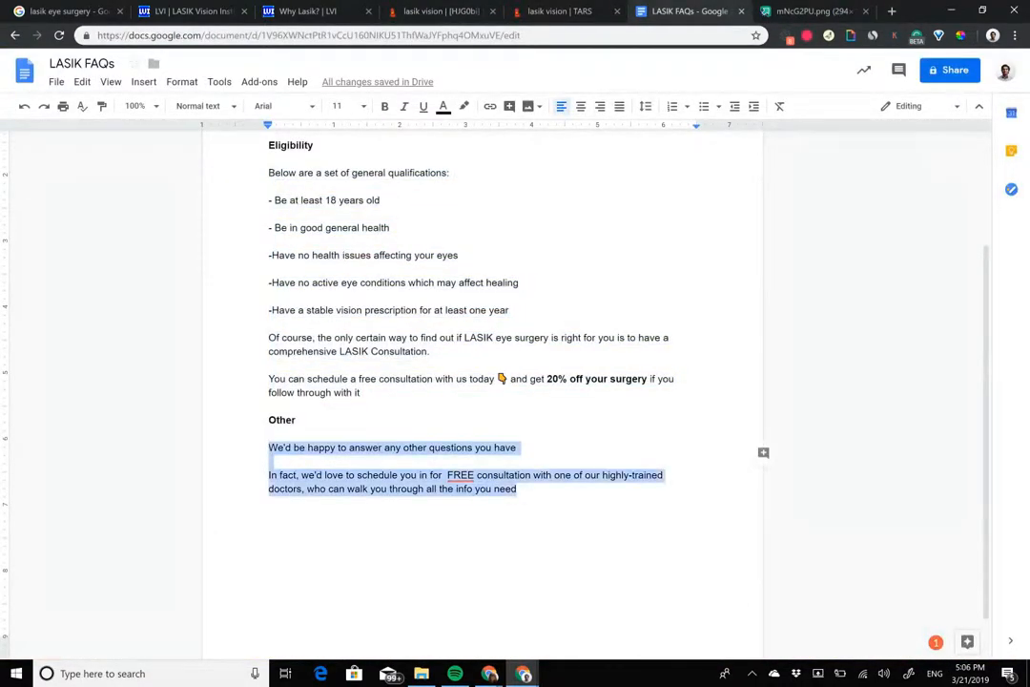
right_click(465, 12)
click(410, 11)
click(360, 210)
click(362, 202)
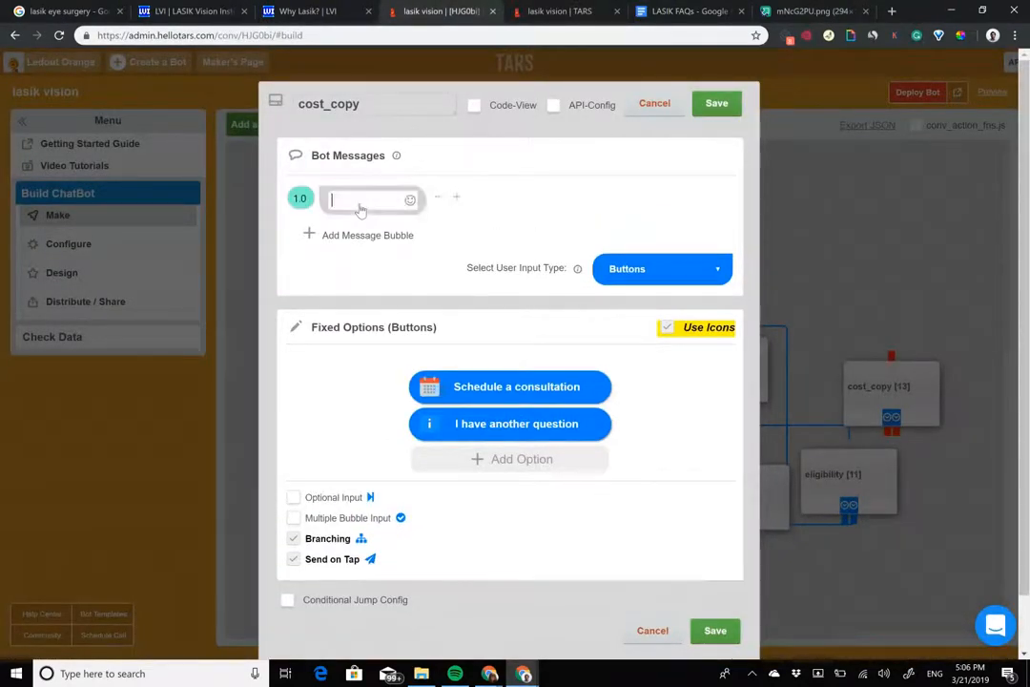
key(ctrl+v)
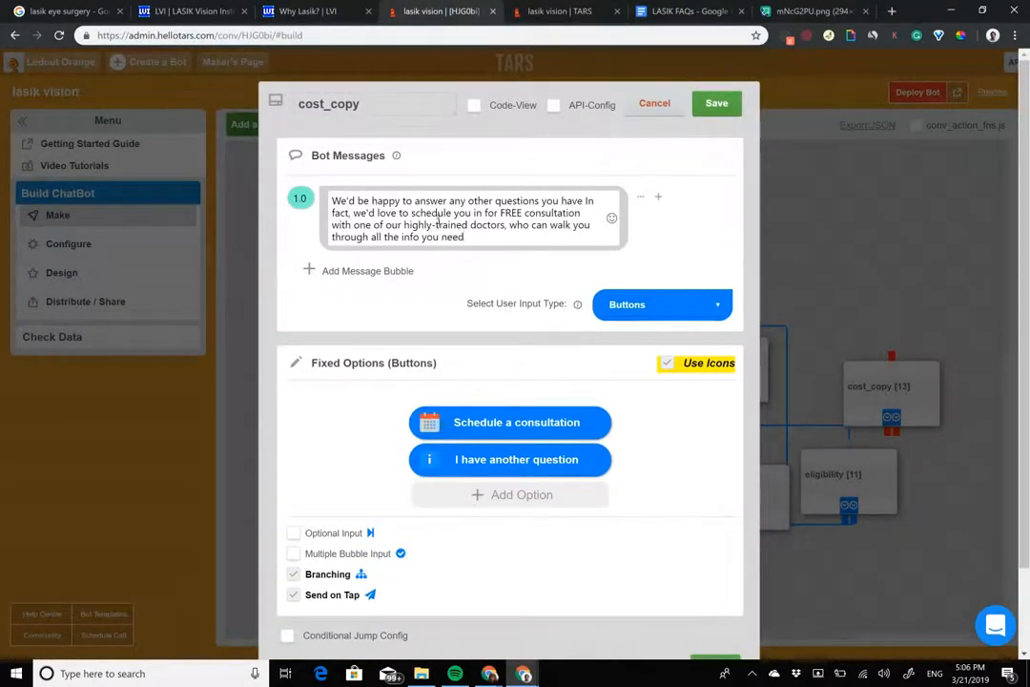
Step: Move the text from "In fact, we'd love to schedule you in" onward into a new second message bubble
drag(587, 201, 373, 243)
key(ctrl+c)
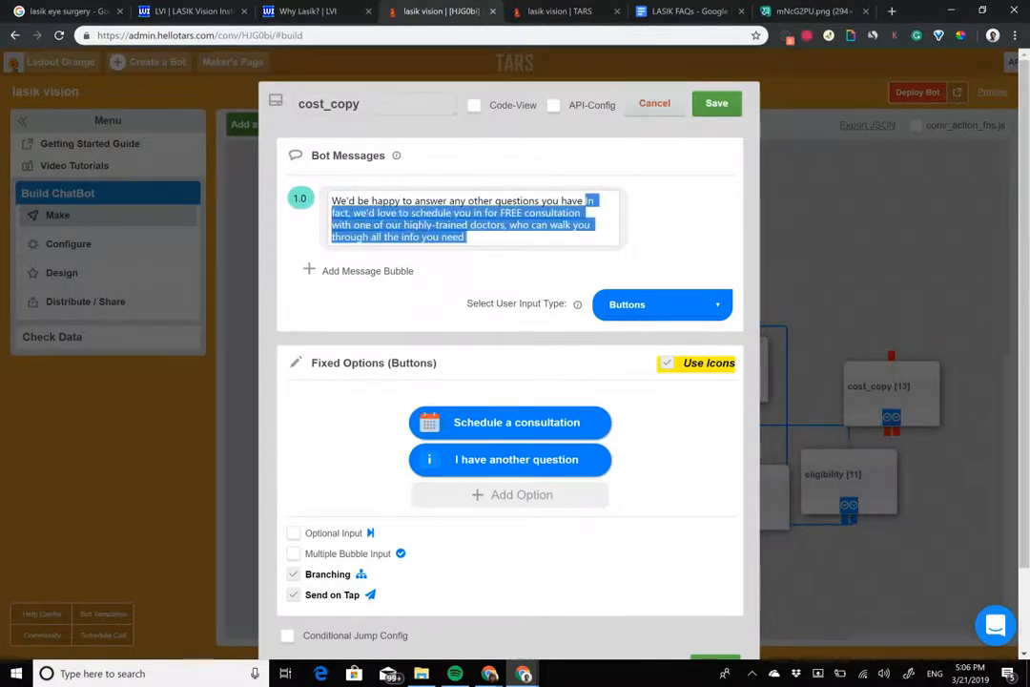
key(BackSpace)
click(373, 238)
click(362, 234)
key(ctrl+v)
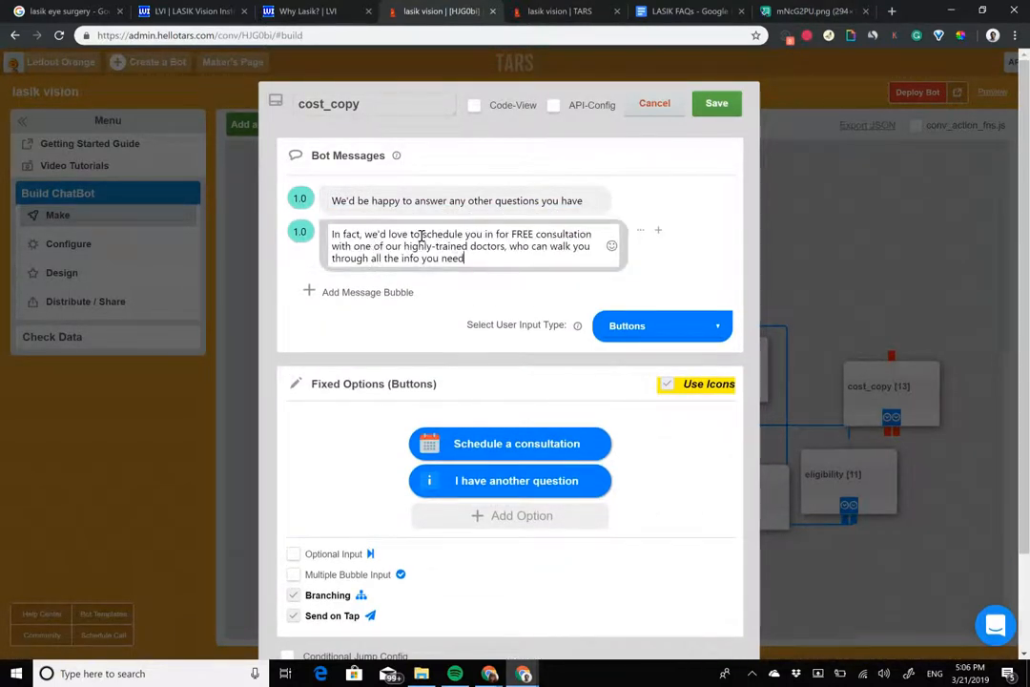
Step: Bold "FREE consultation" in the second message, set that message's delay to 2.0, and save the gambit
drag(422, 235, 547, 235)
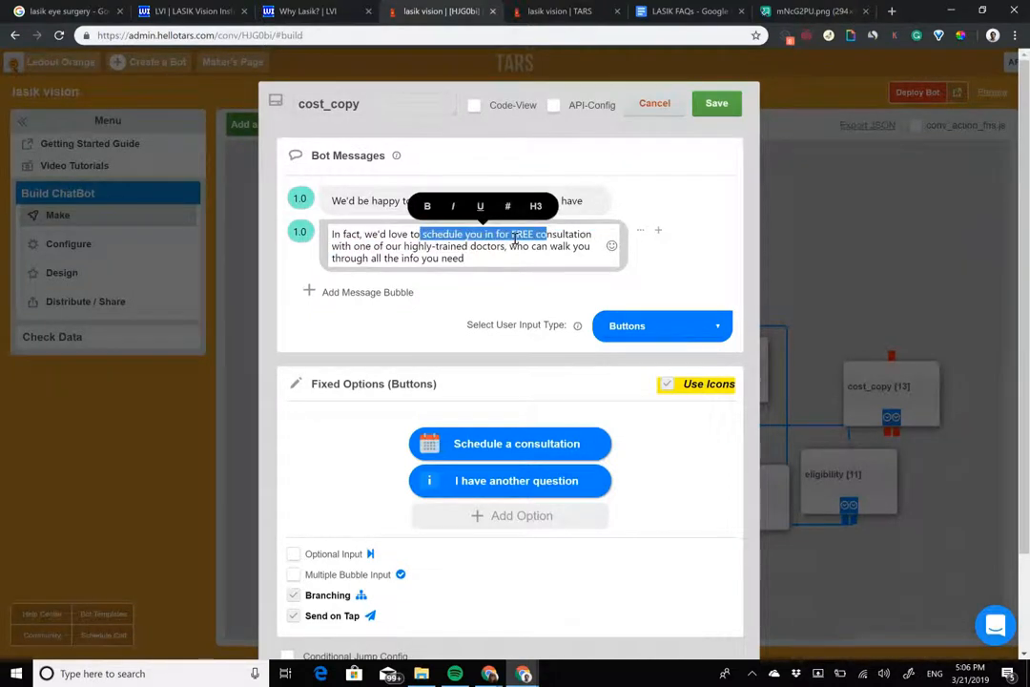
click(512, 237)
key(ctrl+b)
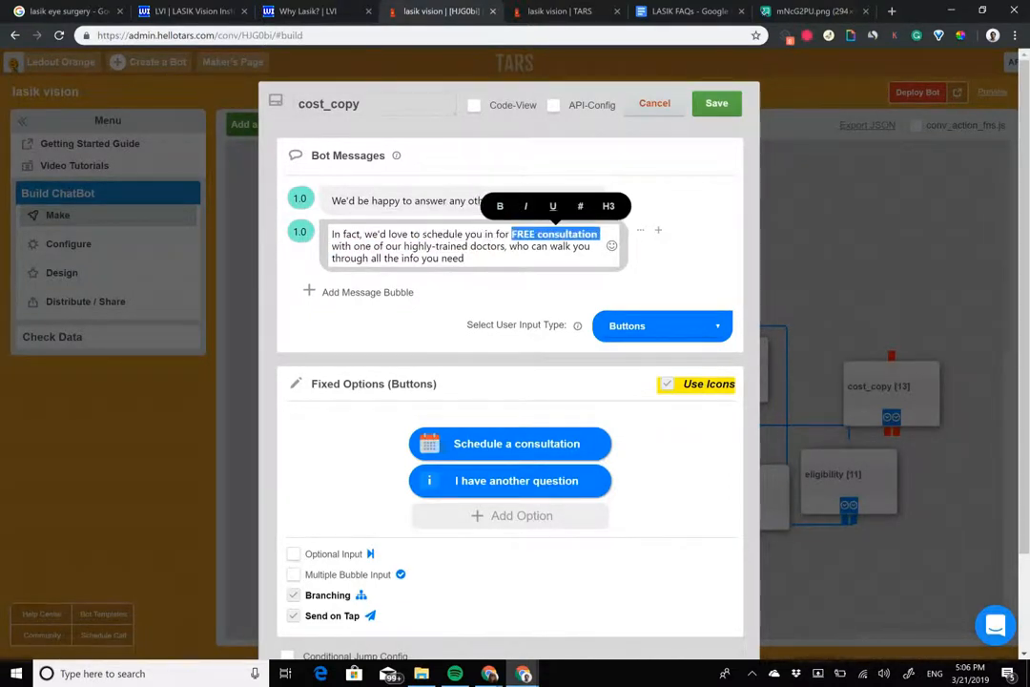
click(300, 232)
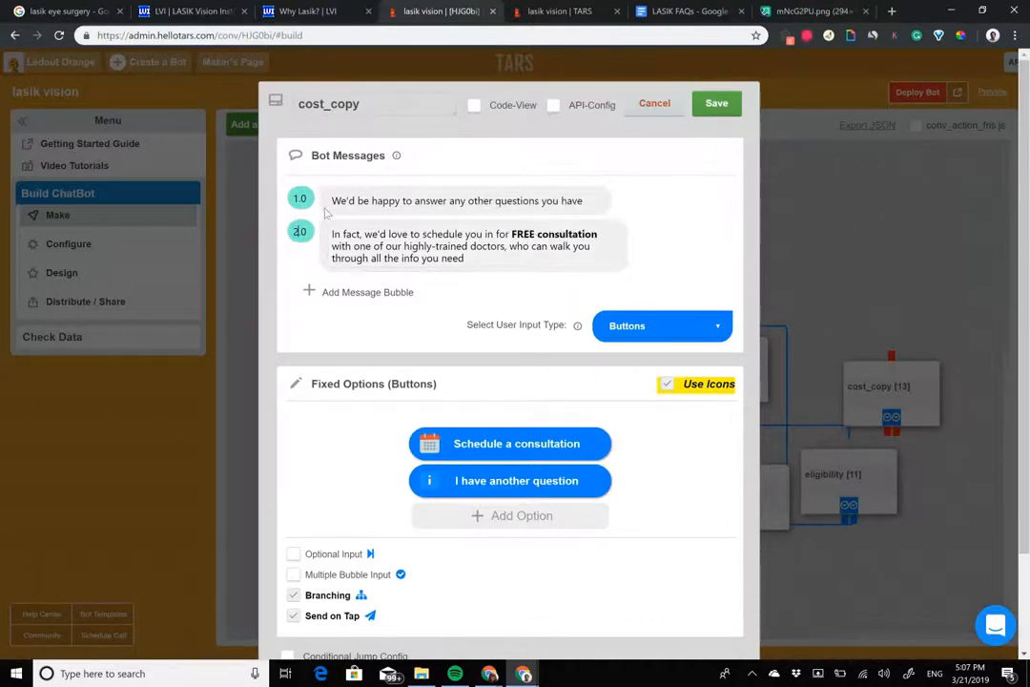
click(717, 103)
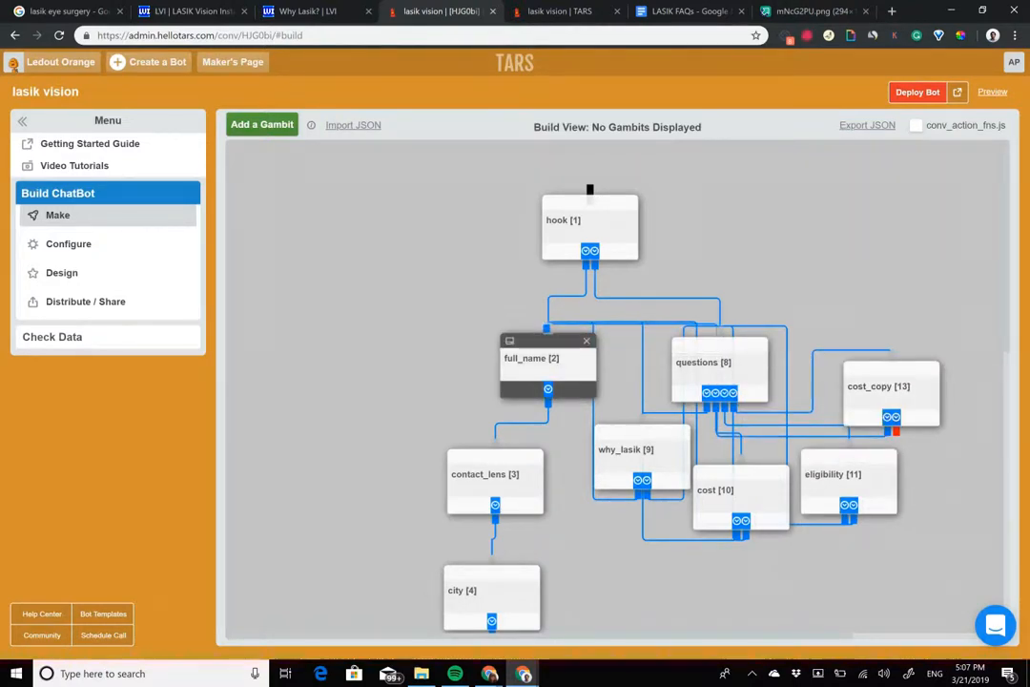
Step: Link the copied cost gambit's second option back to the questions gambit and rename the copy to "other"
drag(897, 432, 723, 347)
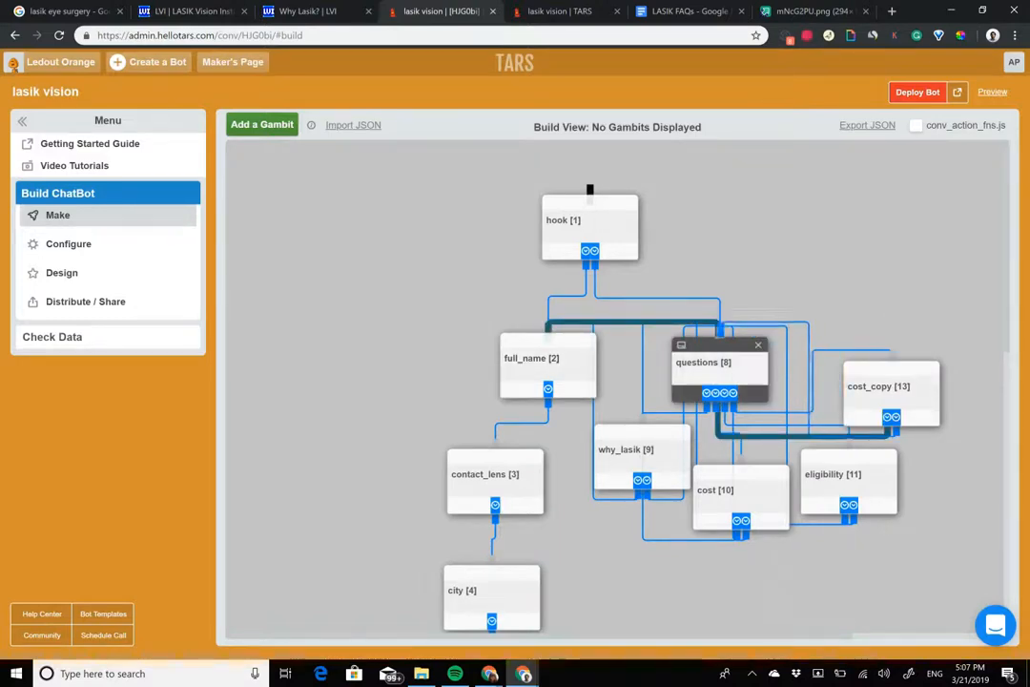
click(883, 387)
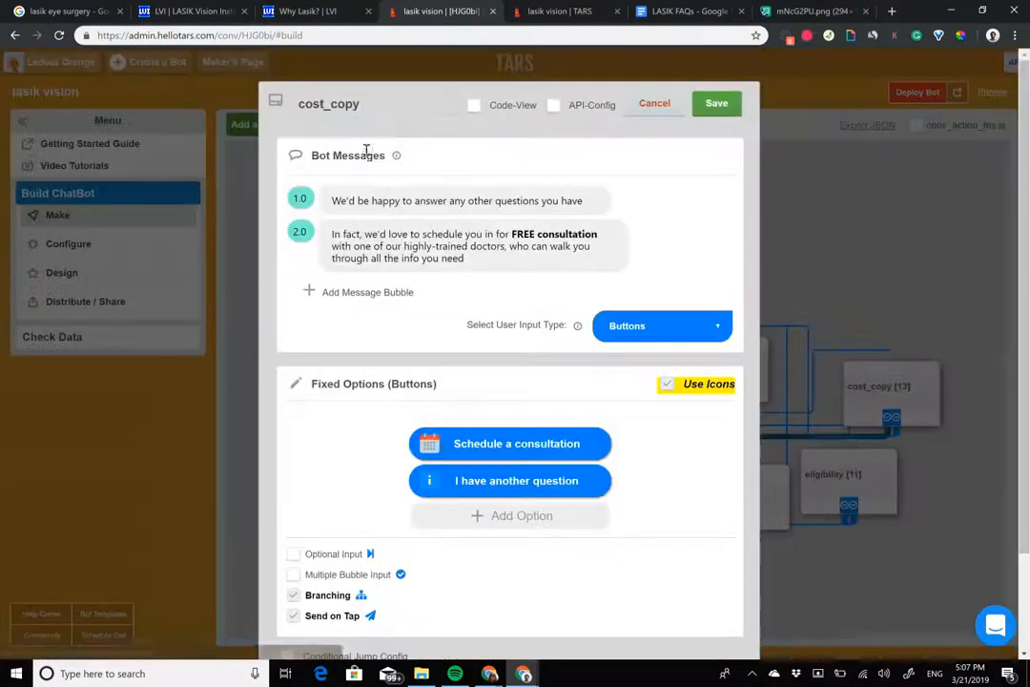
text(other)
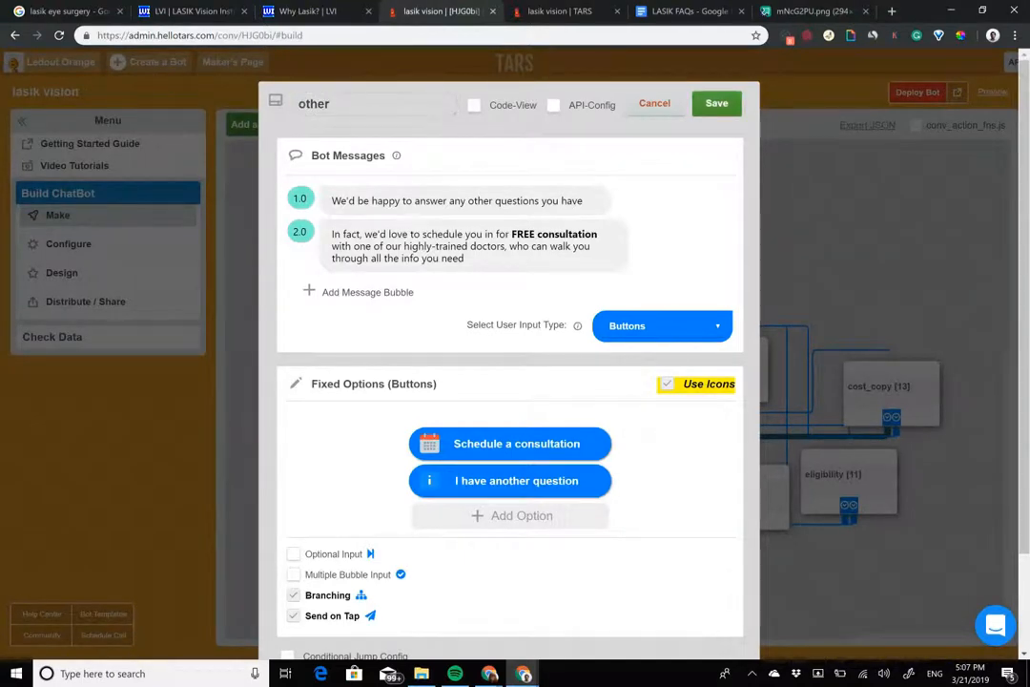
click(717, 103)
Step: Enable icons for the questions gambit's buttons and give "Something else..." the headset support agent icon
click(718, 367)
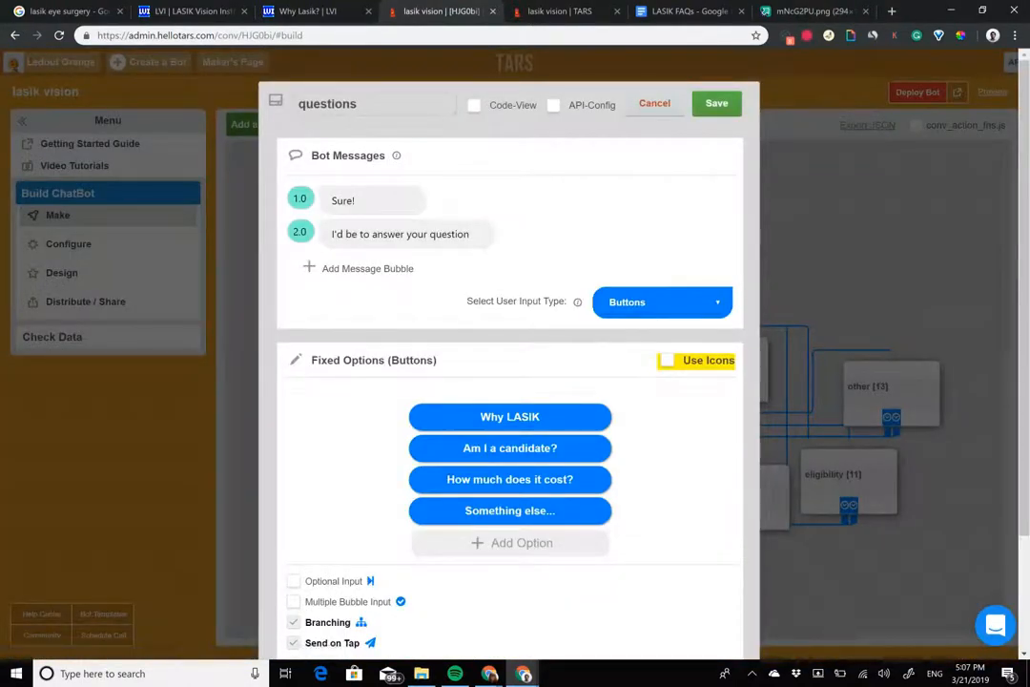
scroll(510, 362, down, 2)
click(668, 255)
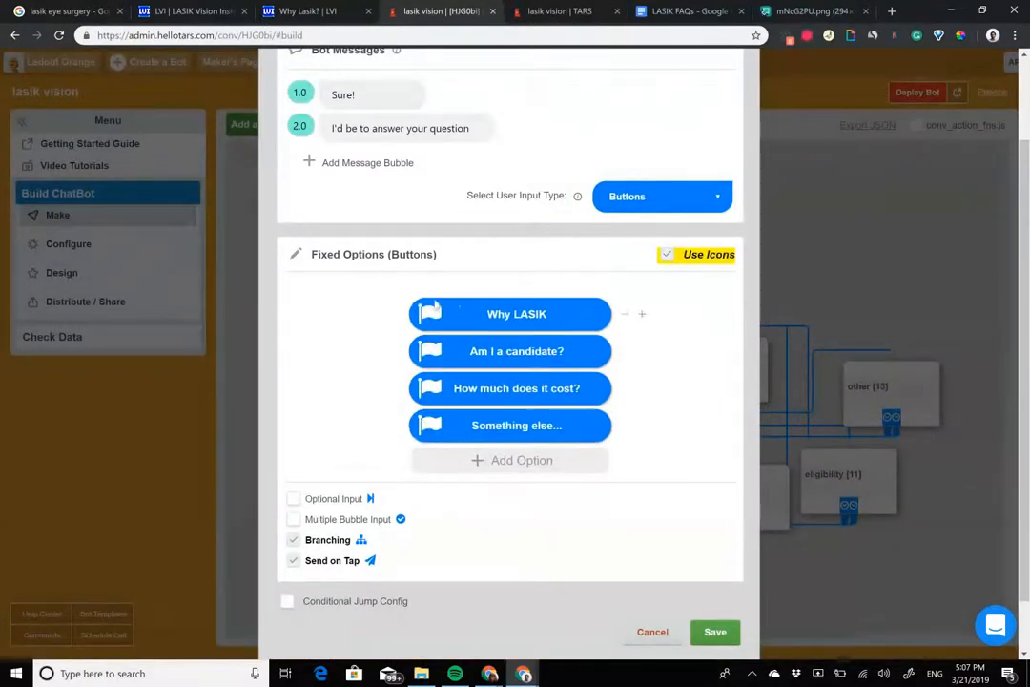
click(431, 316)
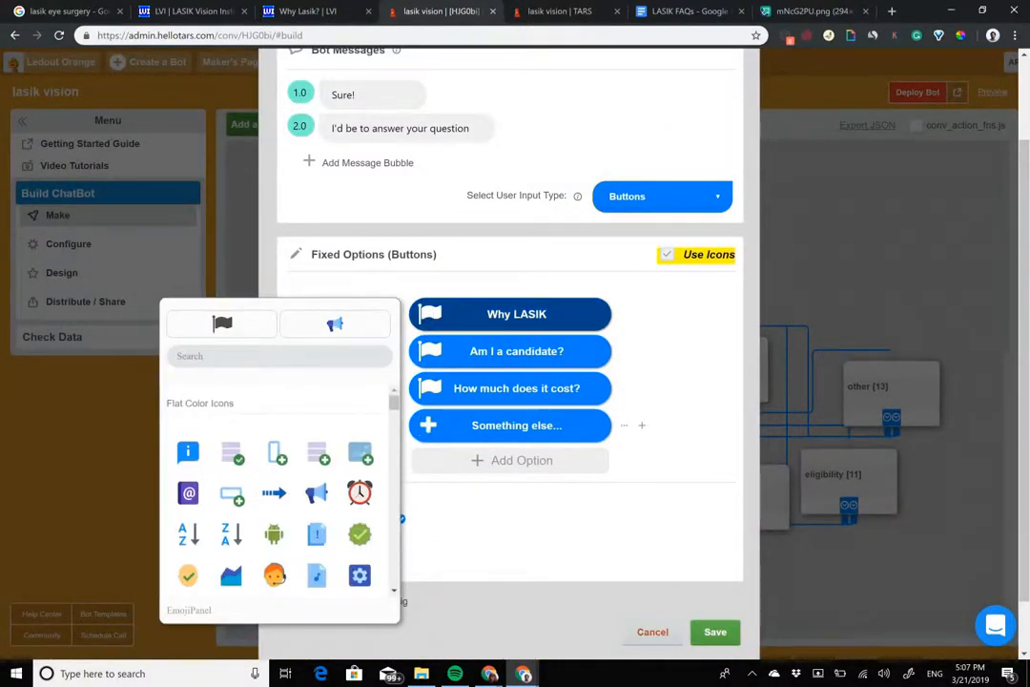
click(430, 426)
scroll(277, 572, down, 1)
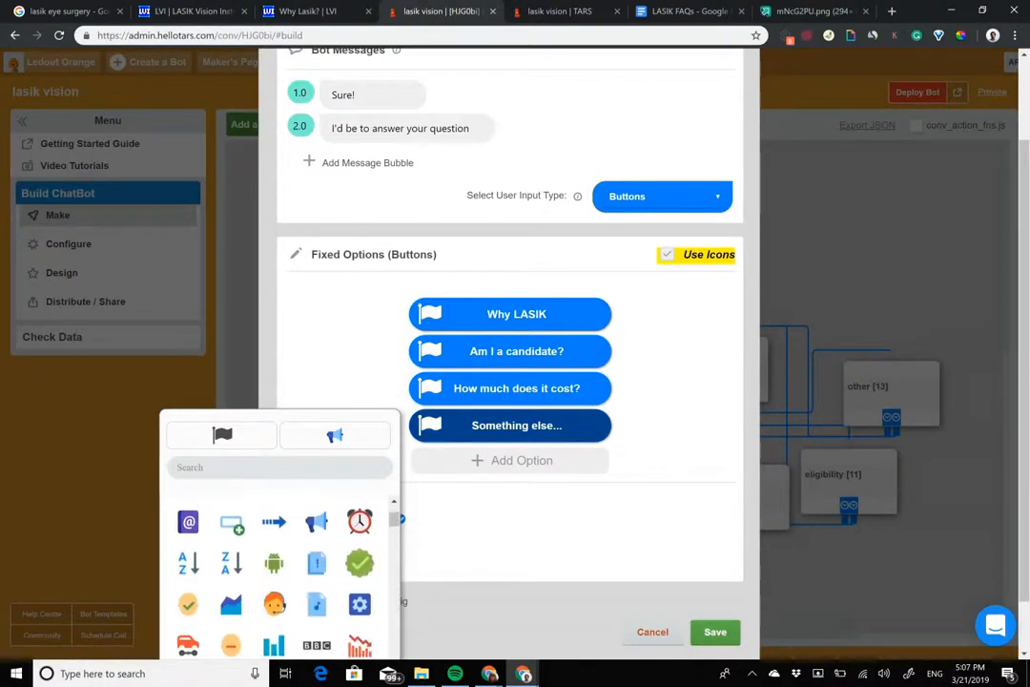
click(275, 603)
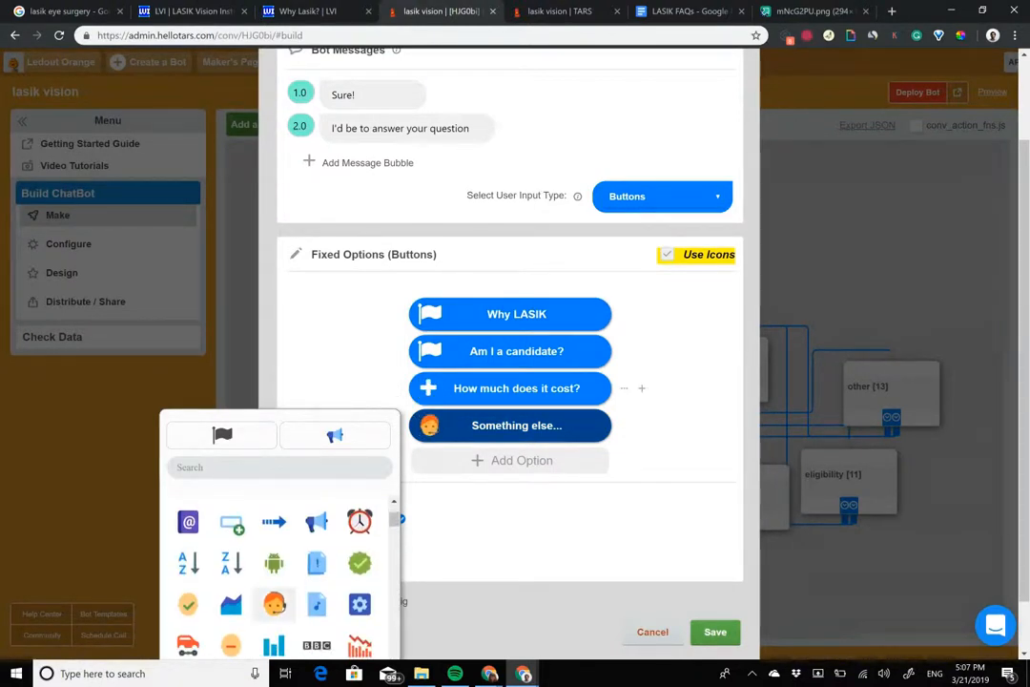
Step: Give the "How much does it cost?" button the currency exchange icon with the dollar sign
scroll(434, 329, down, 1)
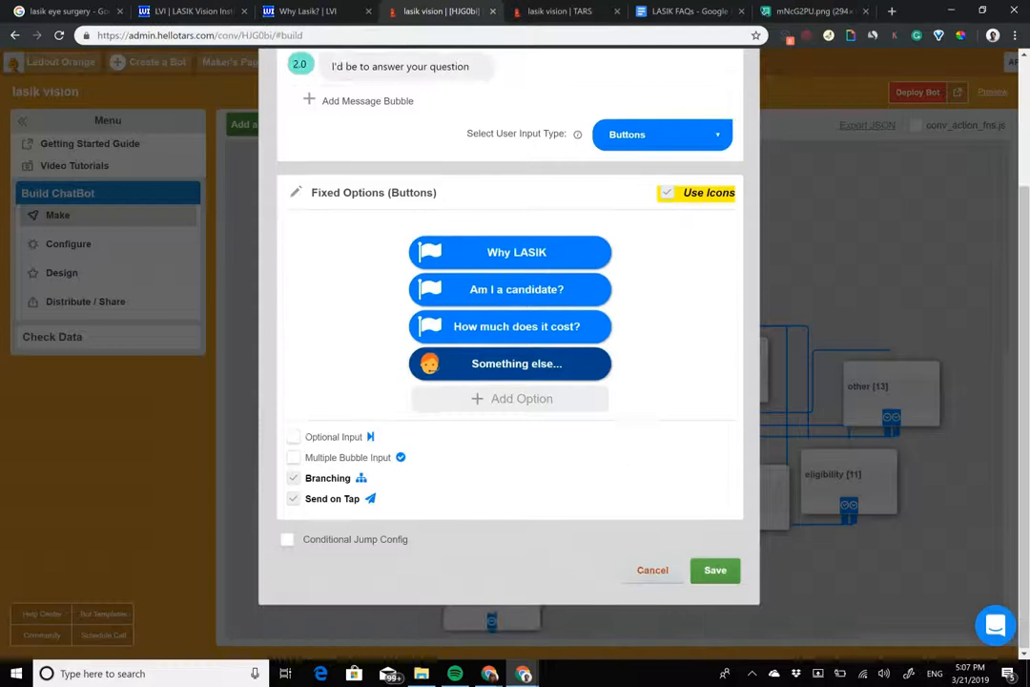
click(431, 328)
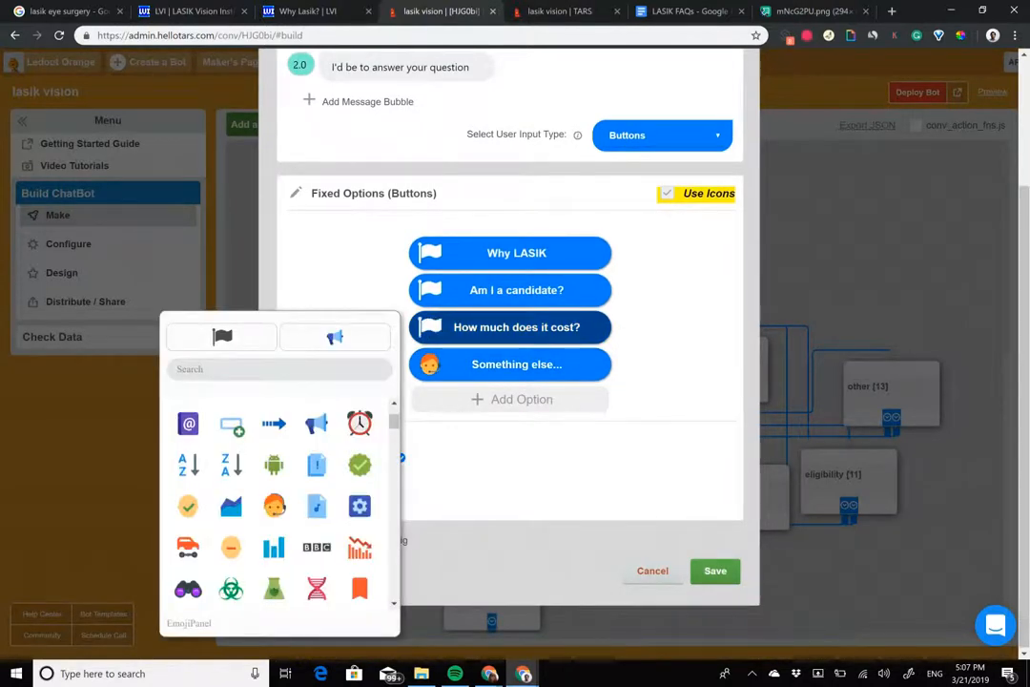
scroll(274, 554, down, 3)
scroll(274, 555, down, 4)
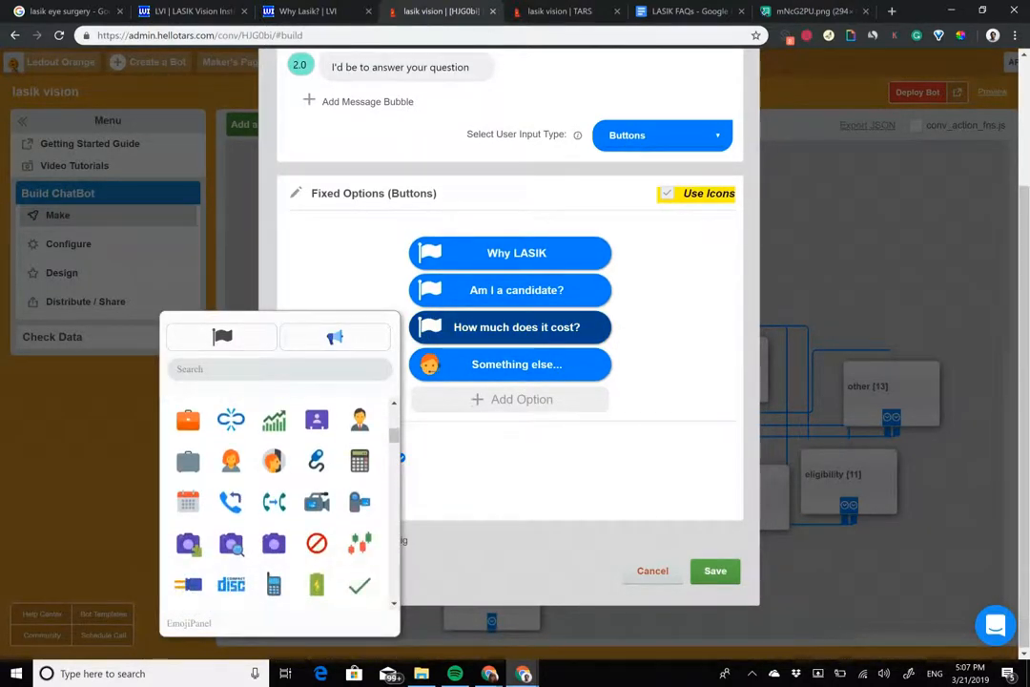
scroll(274, 502, up, 6)
scroll(274, 502, down, 3)
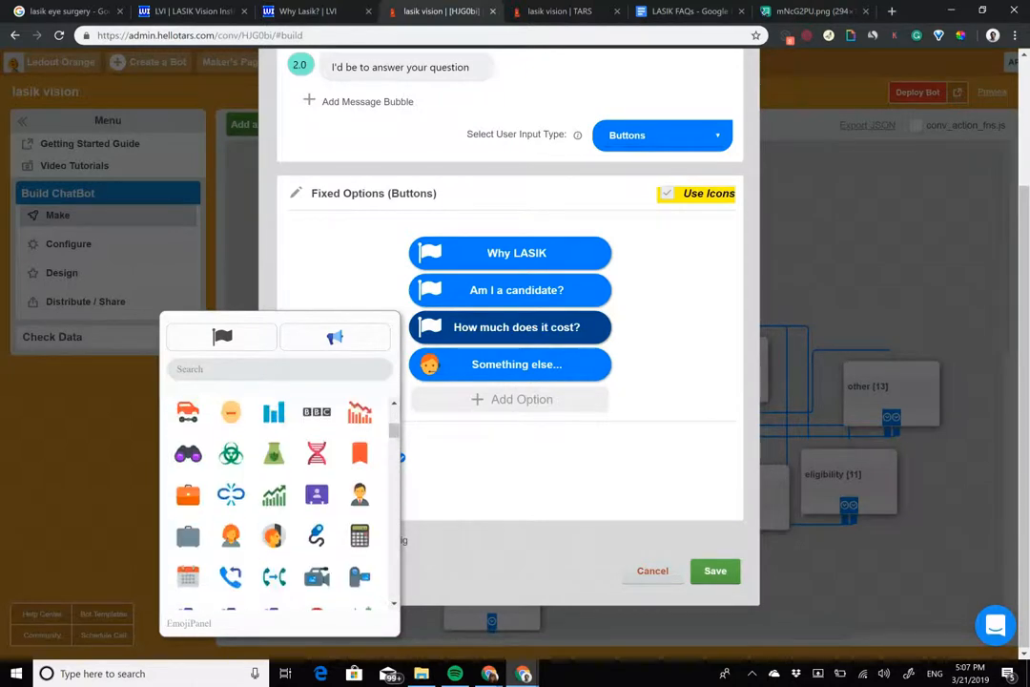
scroll(274, 502, down, 8)
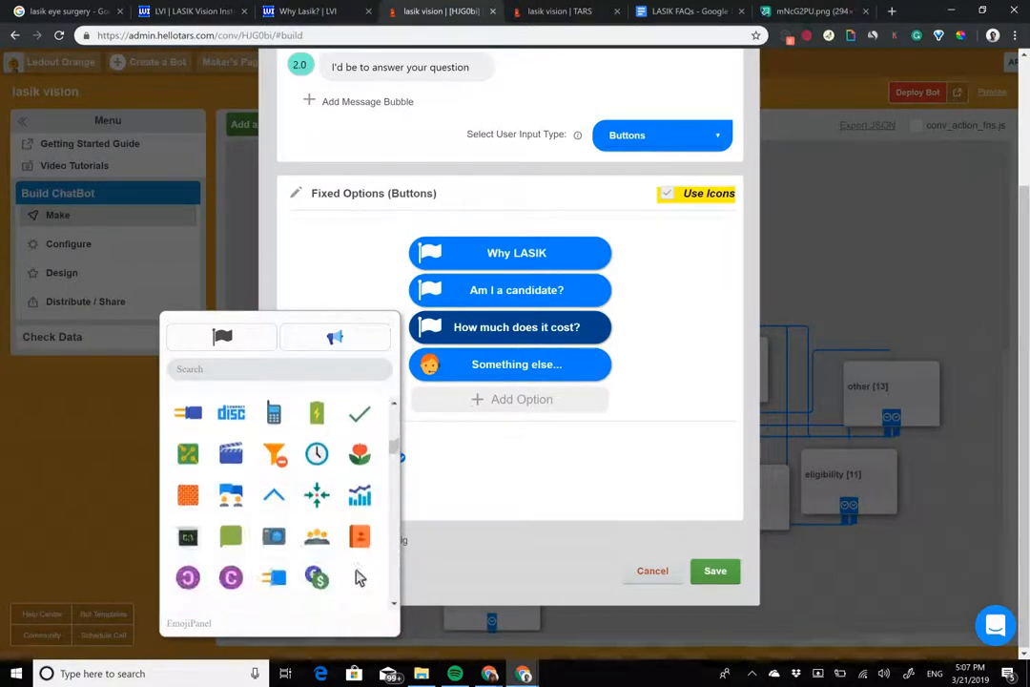
Step: Give the "Am I a candidate?" button the clipboard with checkmark icon
click(431, 290)
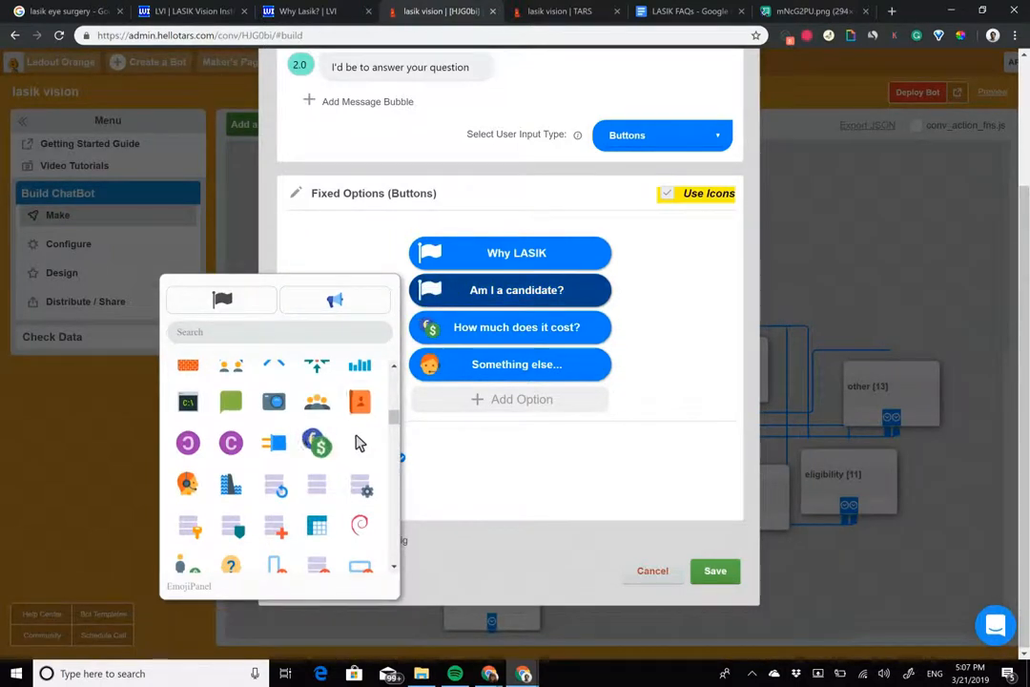
scroll(359, 442, down, 10)
scroll(274, 467, down, 8)
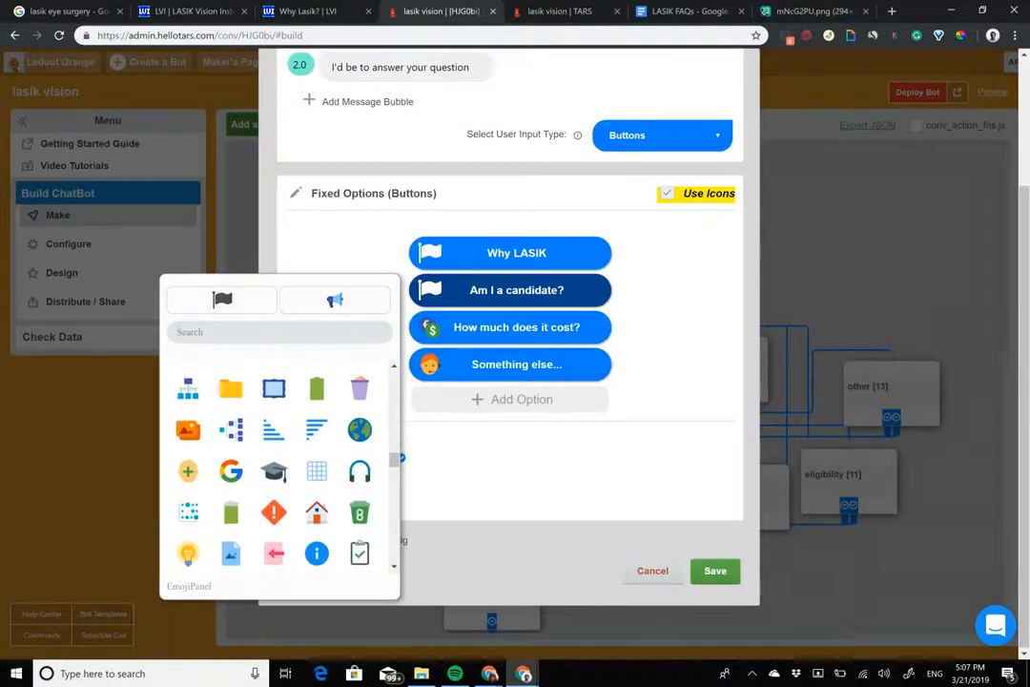
click(360, 553)
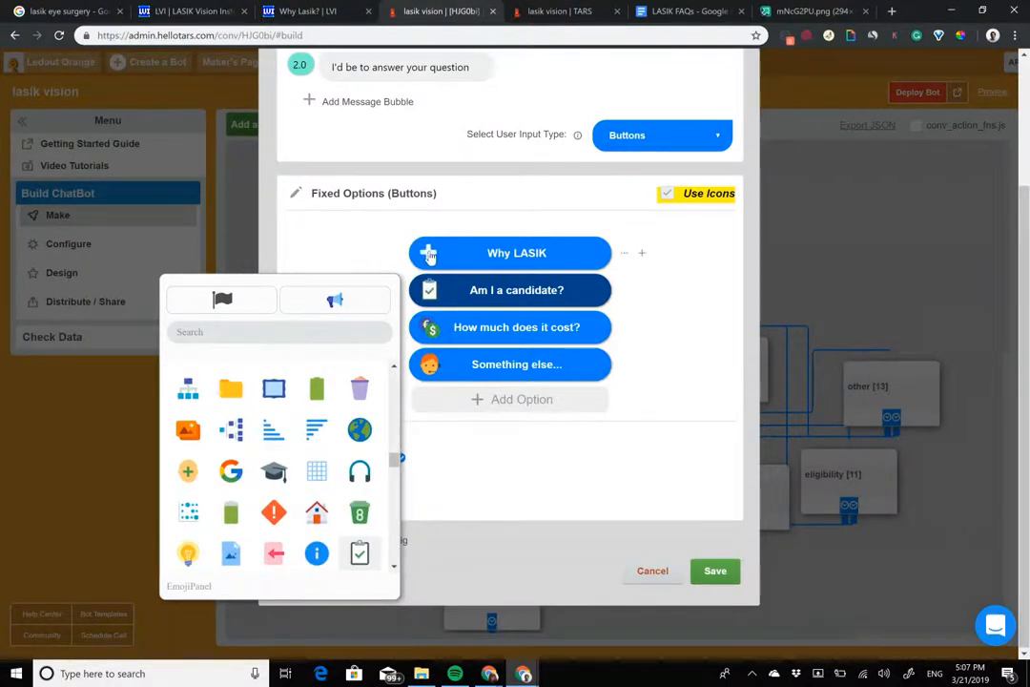
Step: Give the "Why LASIK" button the blue text document icon and save the questions gambit
click(429, 253)
scroll(274, 429, up, 2)
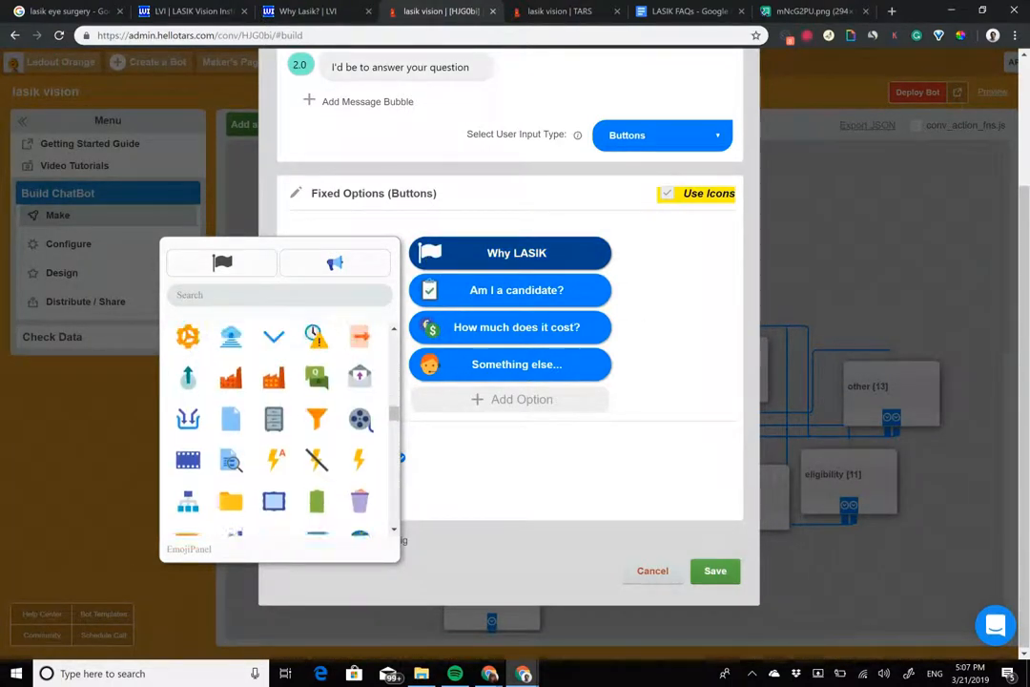
scroll(276, 429, up, 1)
scroll(359, 397, up, 3)
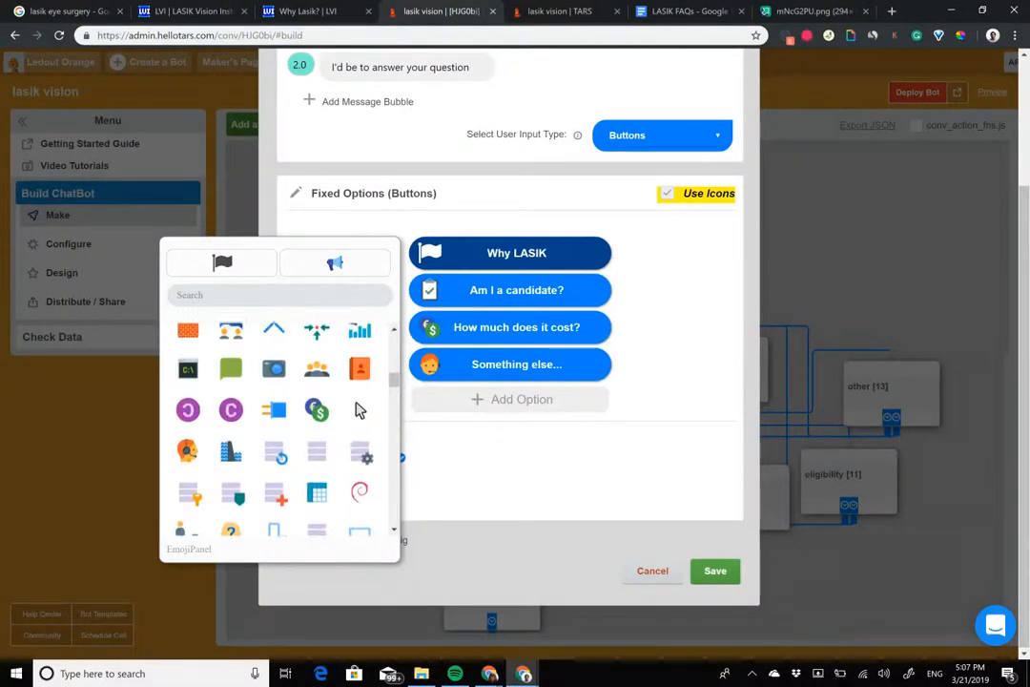
scroll(360, 438, up, 4)
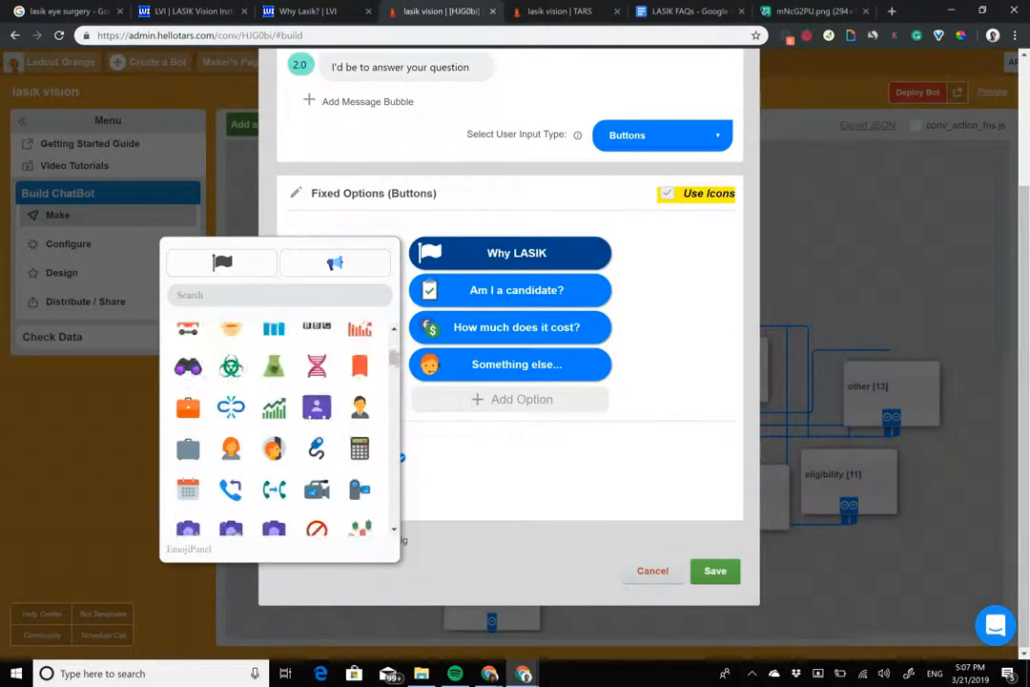
scroll(276, 429, up, 3)
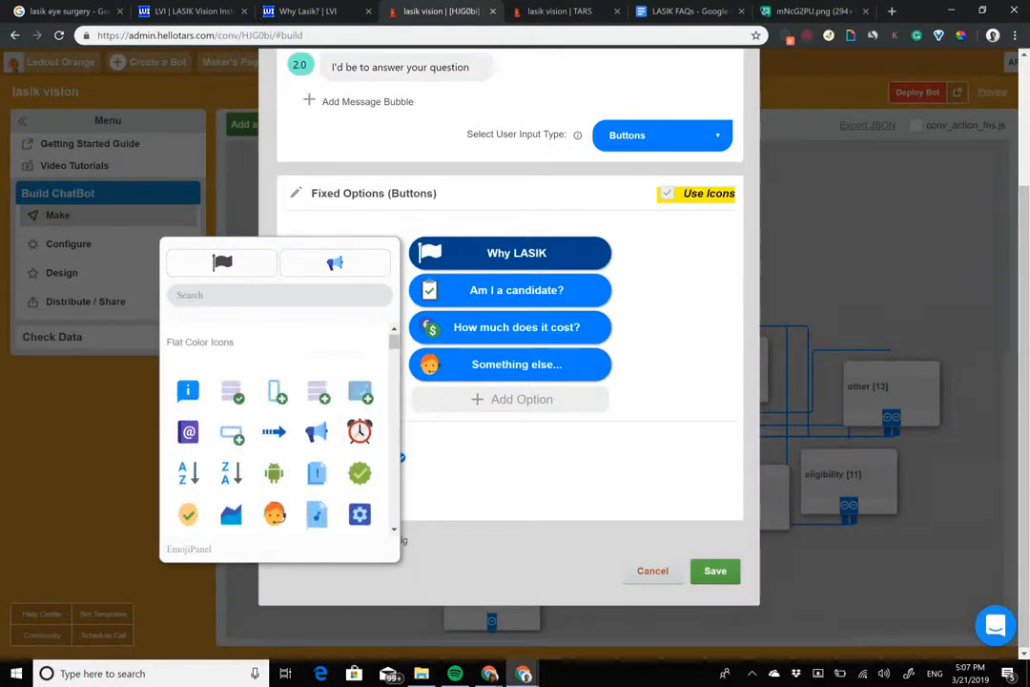
scroll(274, 411, down, 5)
scroll(359, 396, down, 8)
scroll(359, 396, up, 5)
scroll(274, 429, up, 3)
scroll(274, 430, down, 4)
scroll(274, 429, down, 12)
scroll(316, 420, down, 2)
click(316, 418)
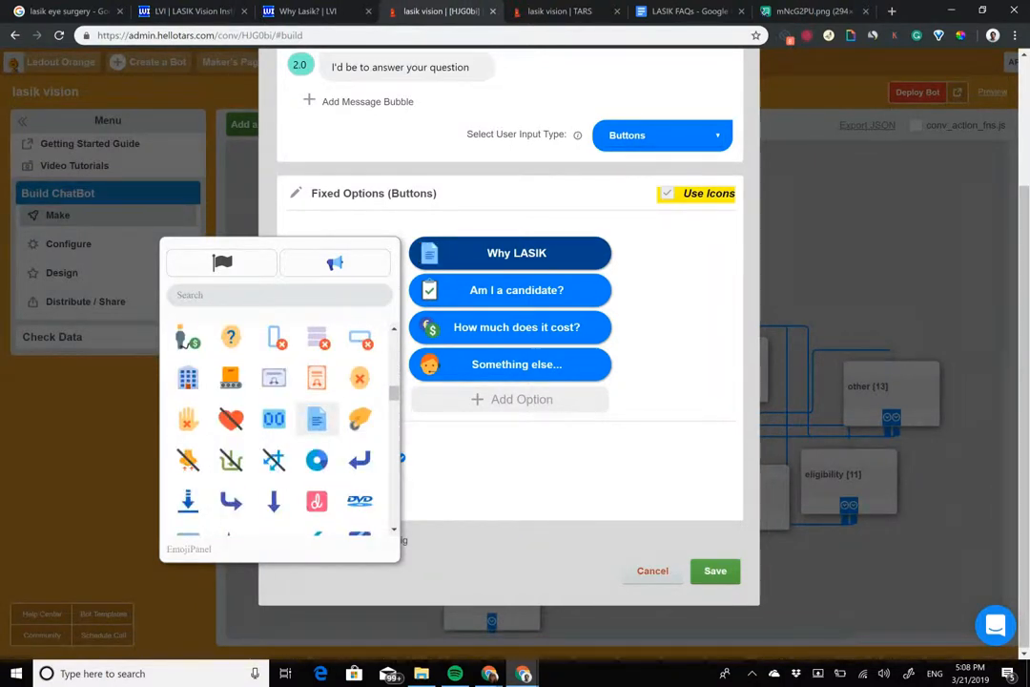
click(716, 571)
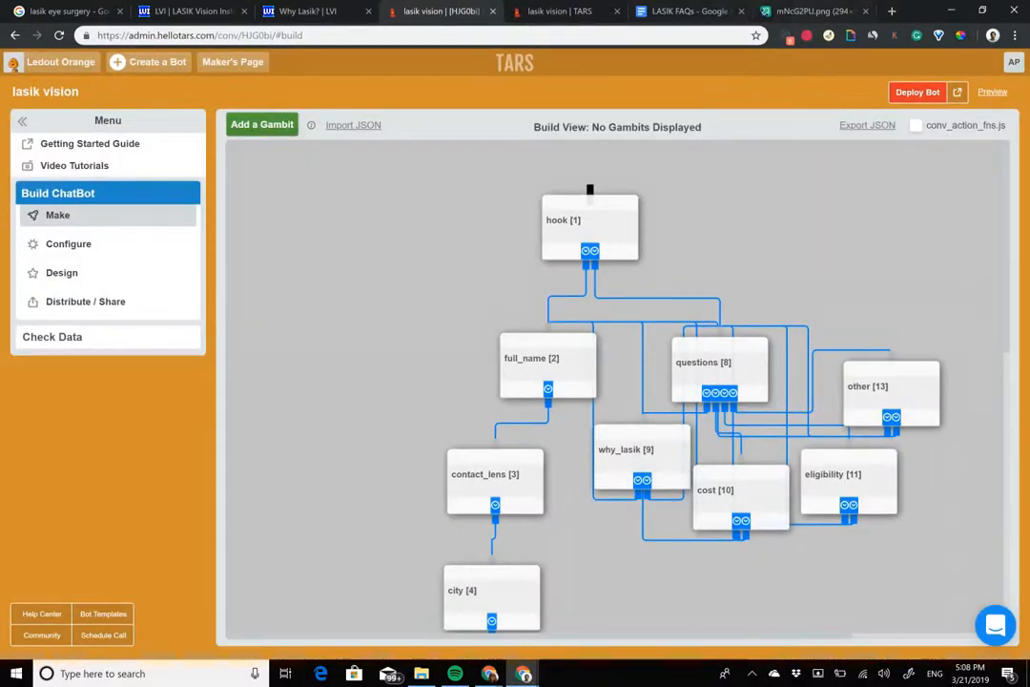
Step: Sample the dark green of the LASIK Vision Institute page's navigation bar with the color picker extension, getting hex 5A9A3A
click(186, 11)
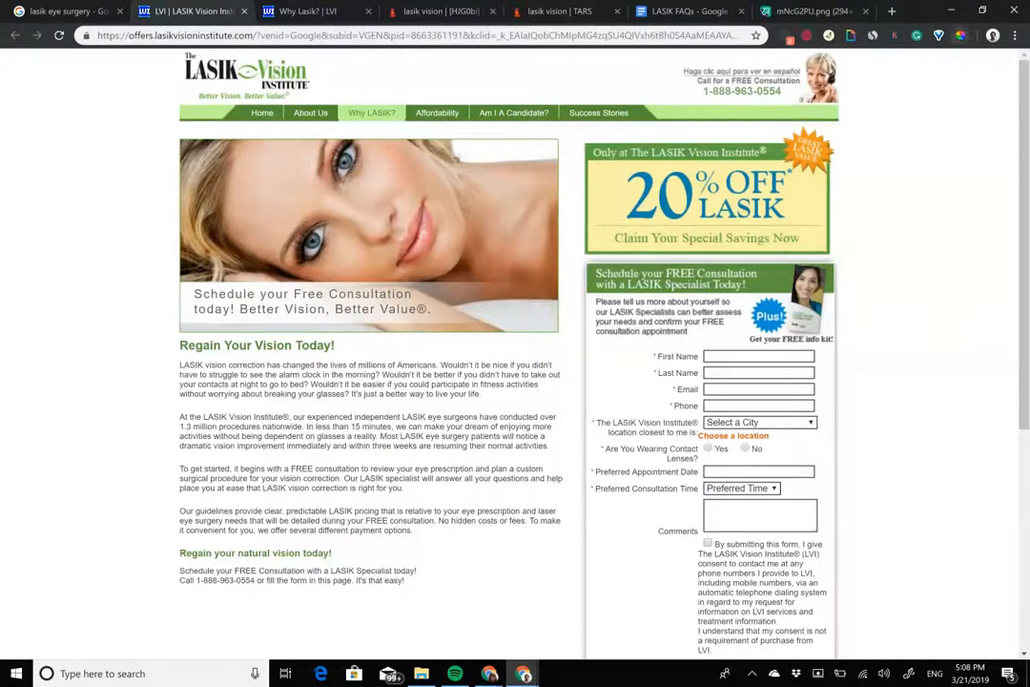
click(960, 35)
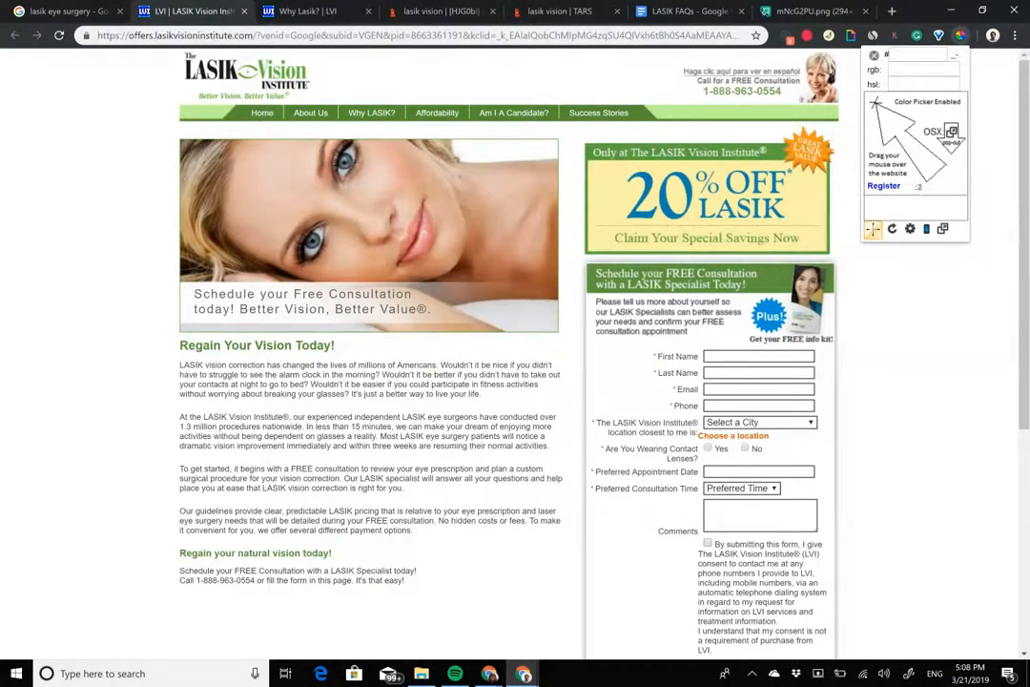
click(641, 112)
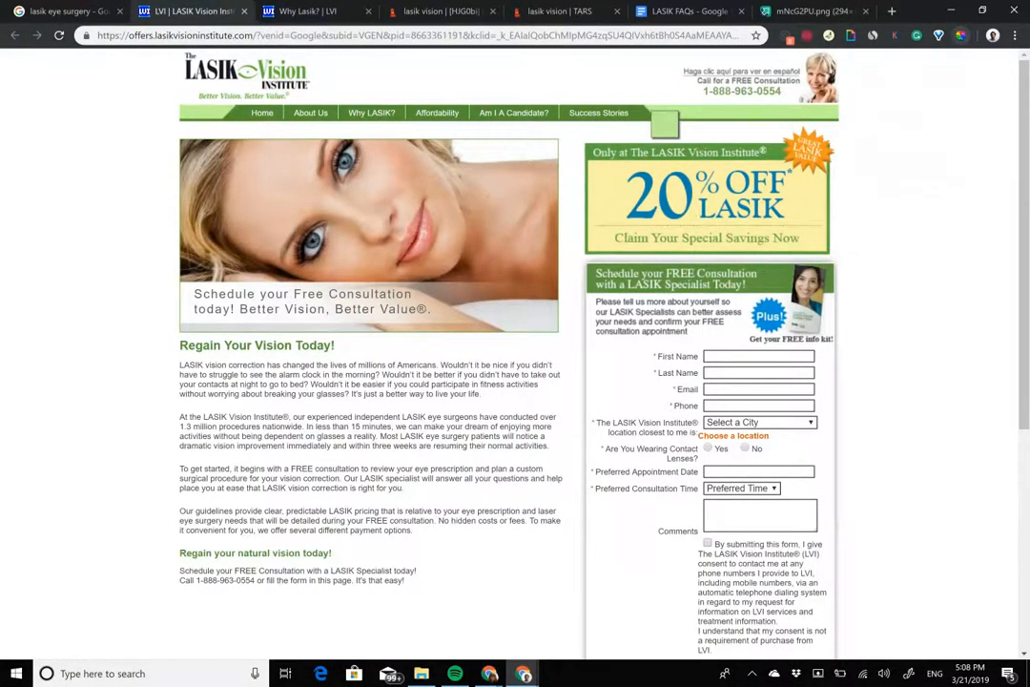
click(638, 112)
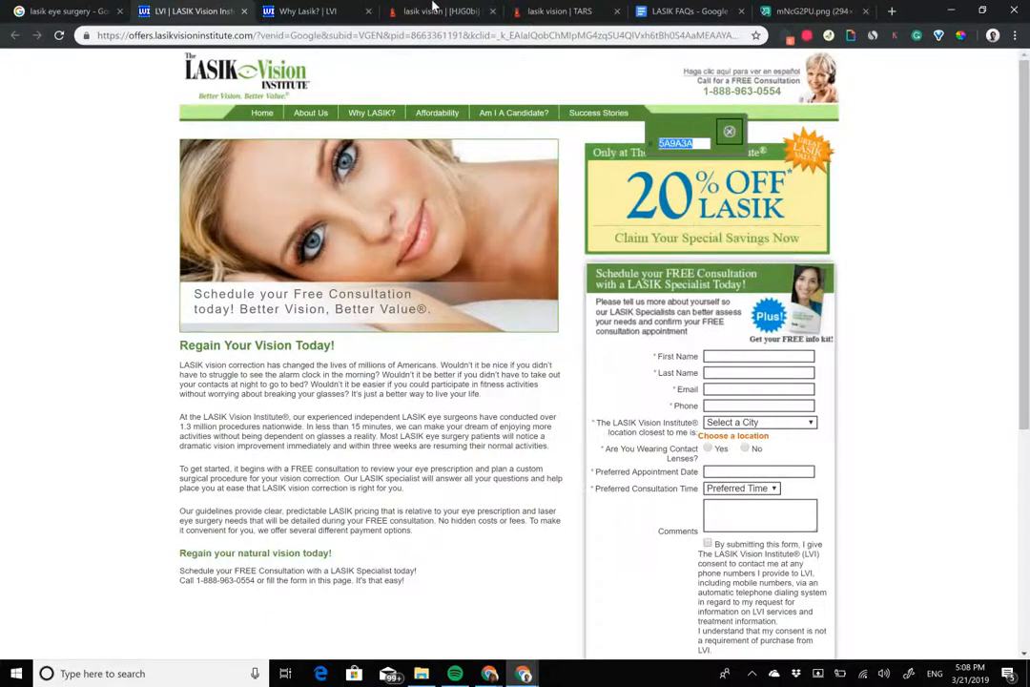
click(465, 6)
click(548, 7)
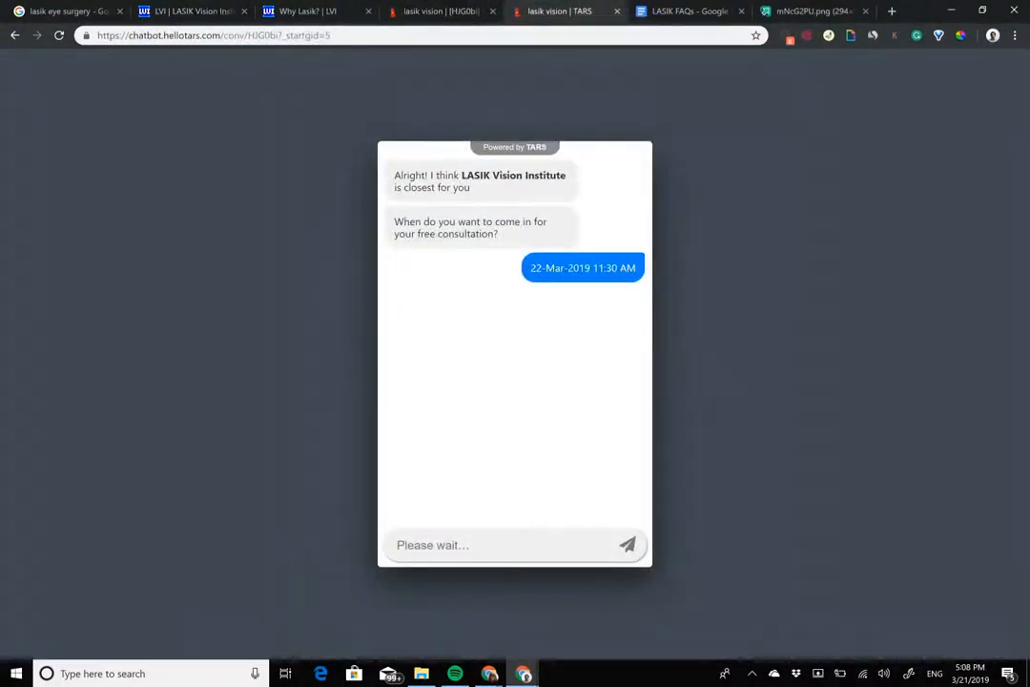
click(275, 11)
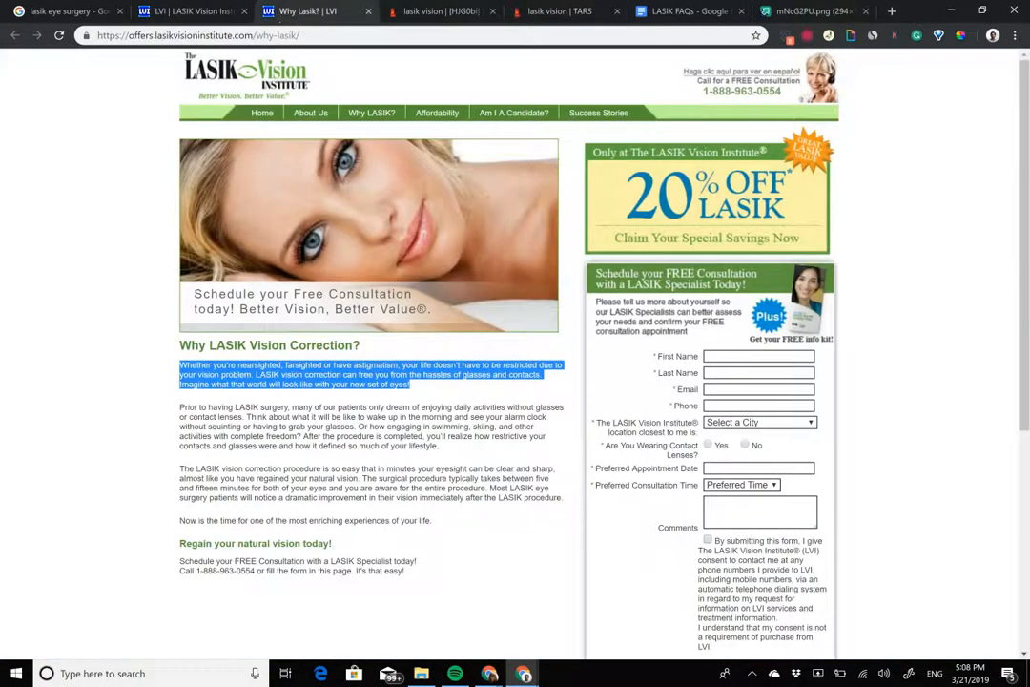
Step: Set the bot's and user's message colors to #5a9a3a and the page background to #ffffff, save the design and deploy the bot
click(439, 10)
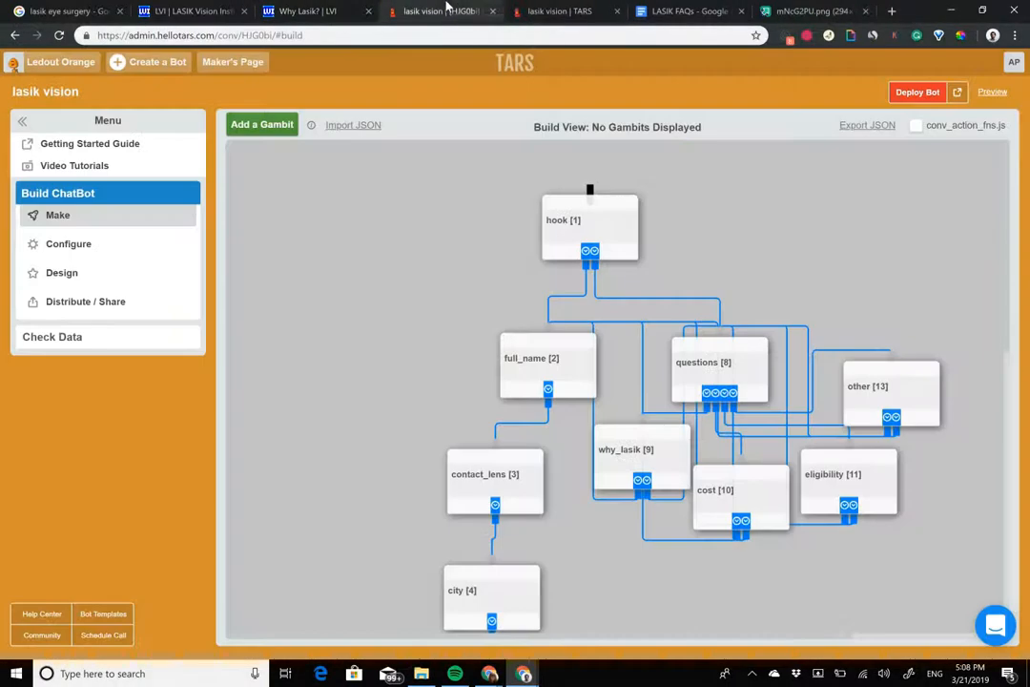
click(85, 276)
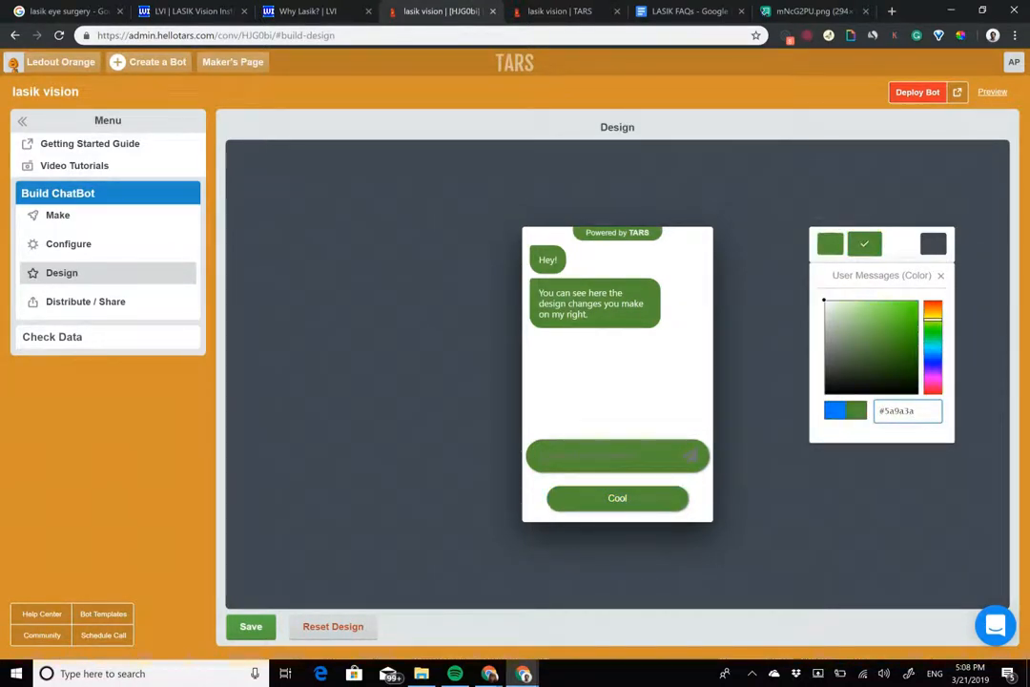
key(Return)
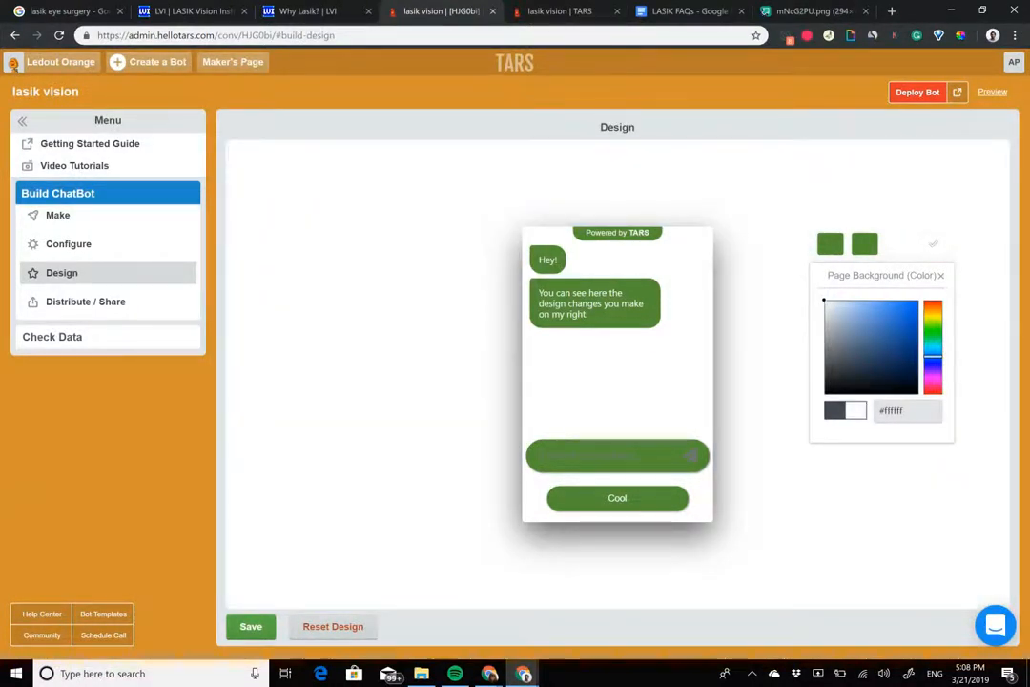
click(251, 627)
click(918, 92)
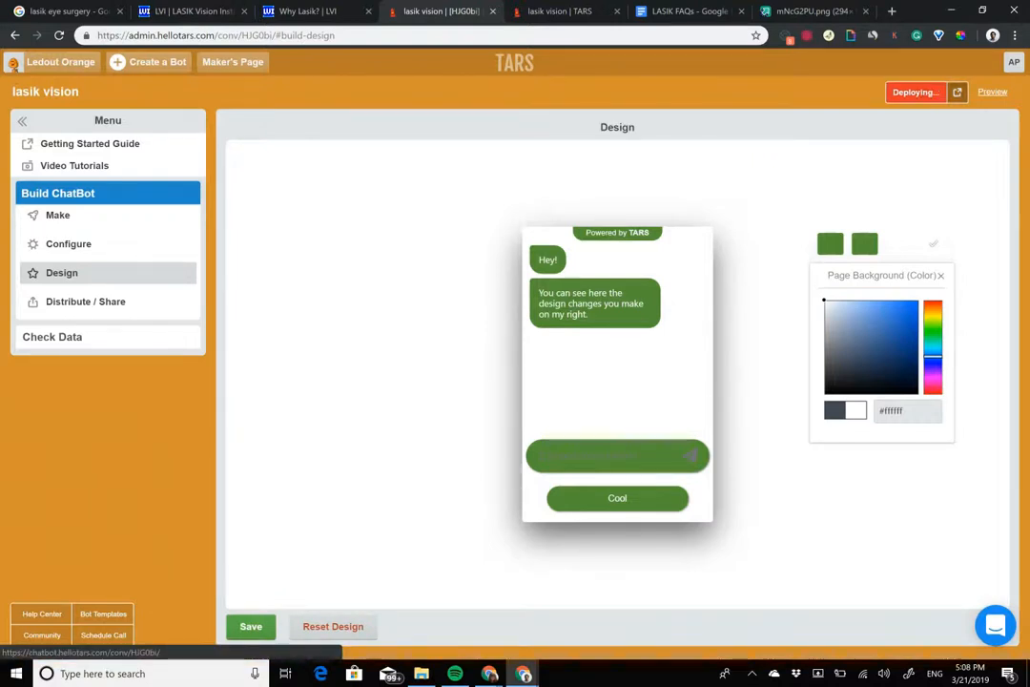
Step: Set the chatbot subdomain to "lasikvisioninstitute" and save the bot settings
click(68, 244)
click(477, 238)
text(lasi)
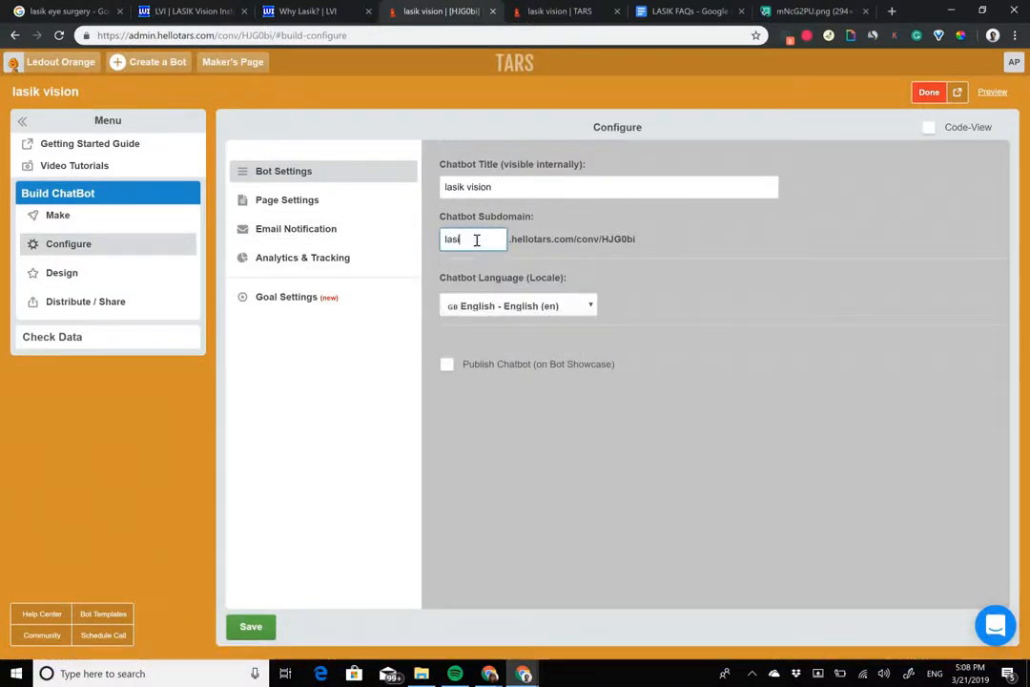
text(kvisioninstitute)
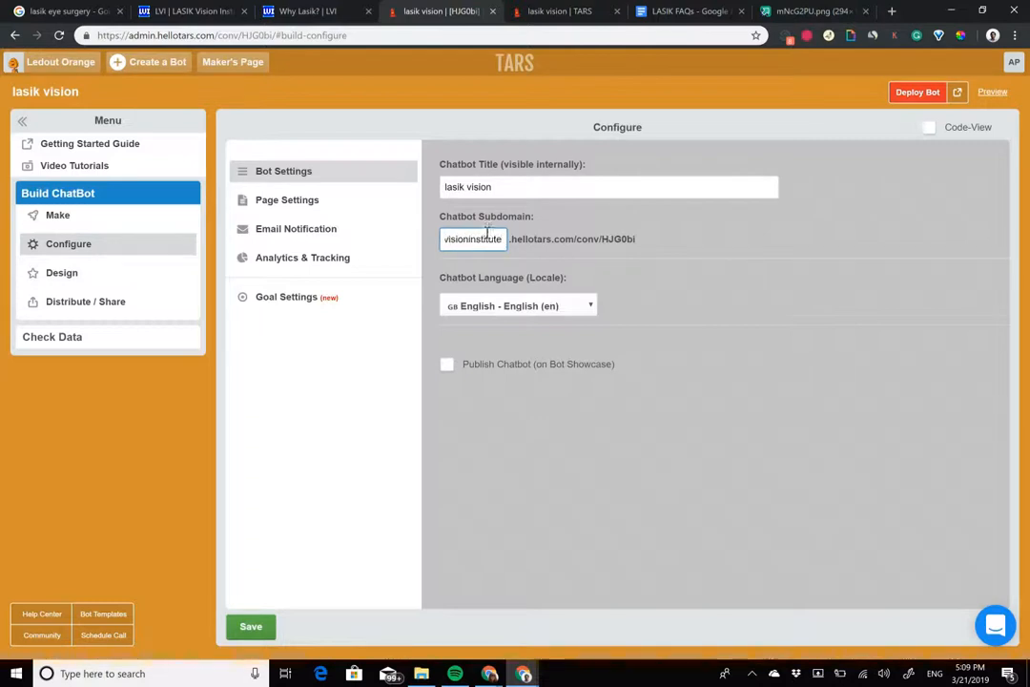
click(256, 626)
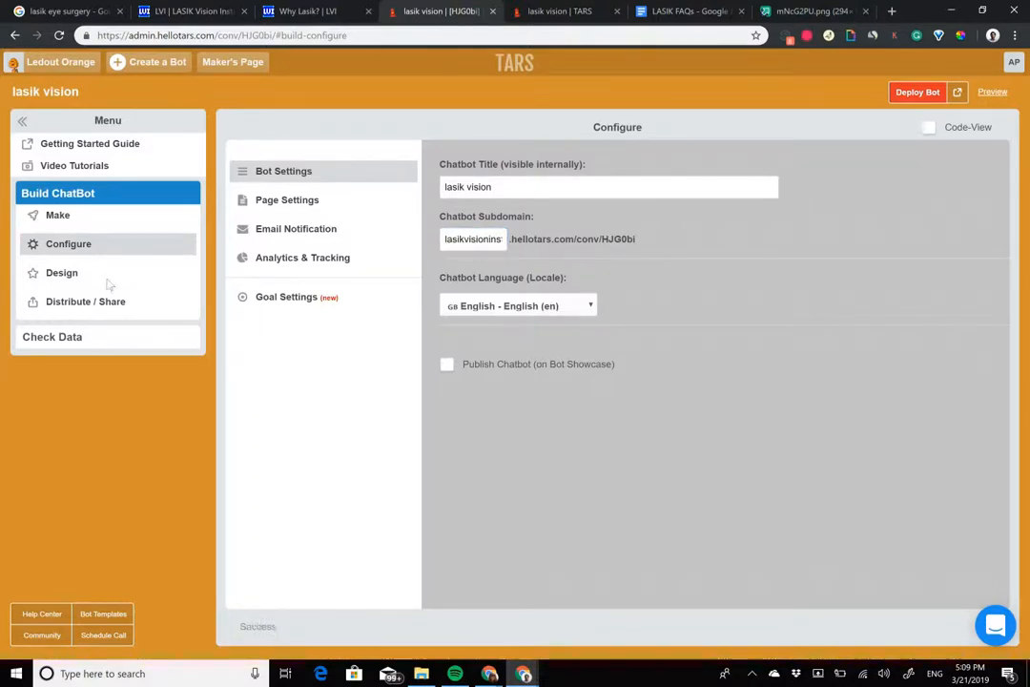
Step: Load the chatbot at lasikvisioninstitute.hellotars.com/conv/HJG0bi/ in place of the old test conversation
click(96, 276)
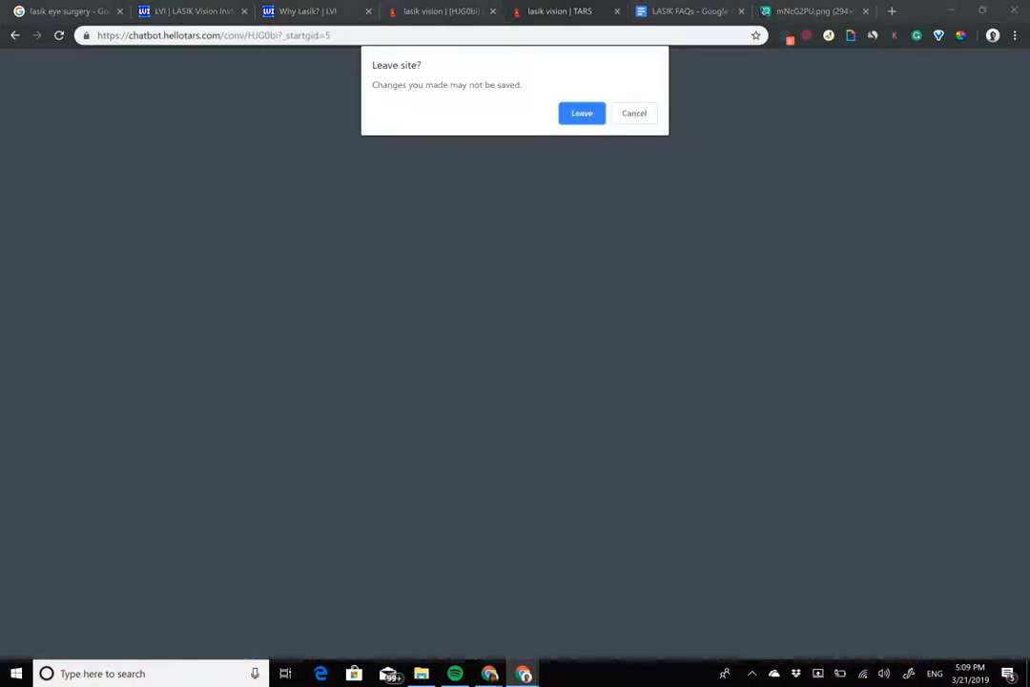
key(Return)
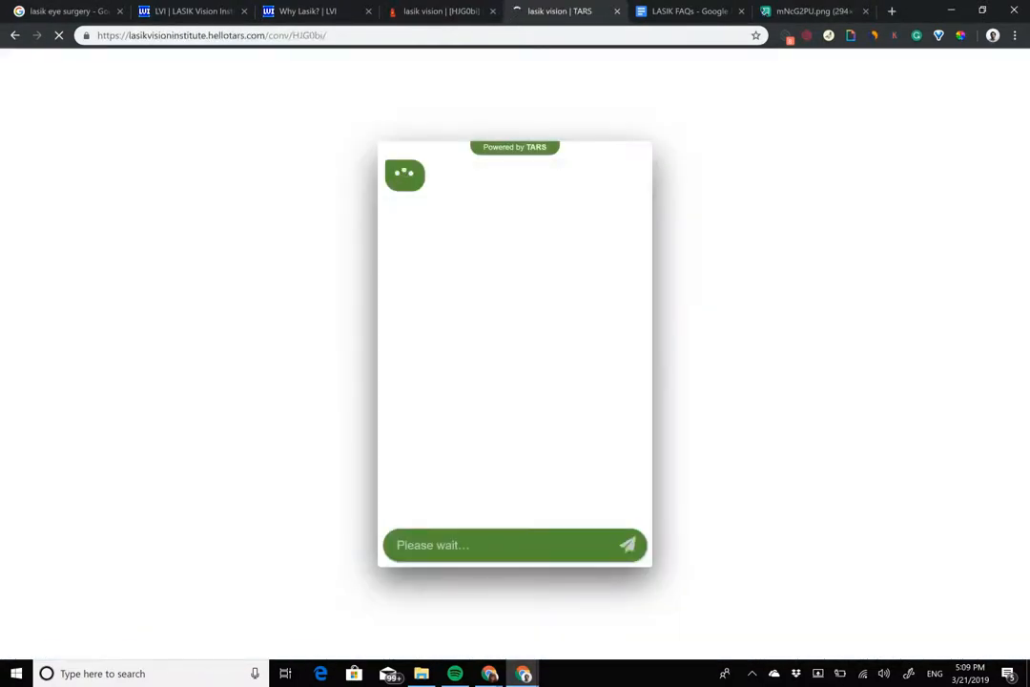
key(ctrl+w)
Step: Move the chatbot into its own window side by side with the original "Why Lasik?" page, showing that page's consultation form
drag(654, 195, 621, 3)
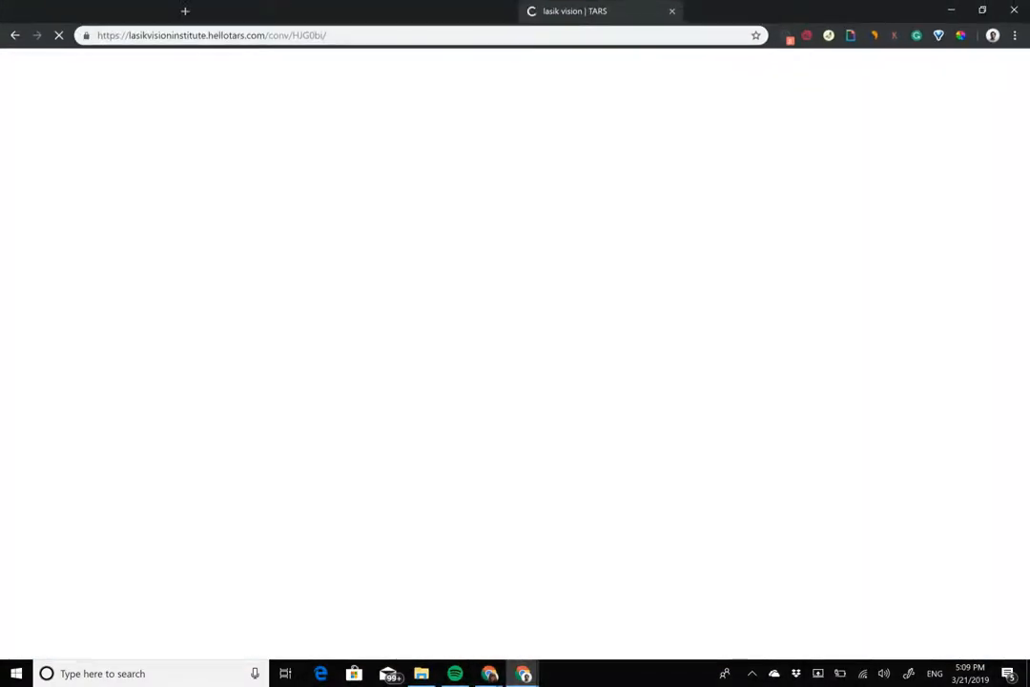
key(super+Right)
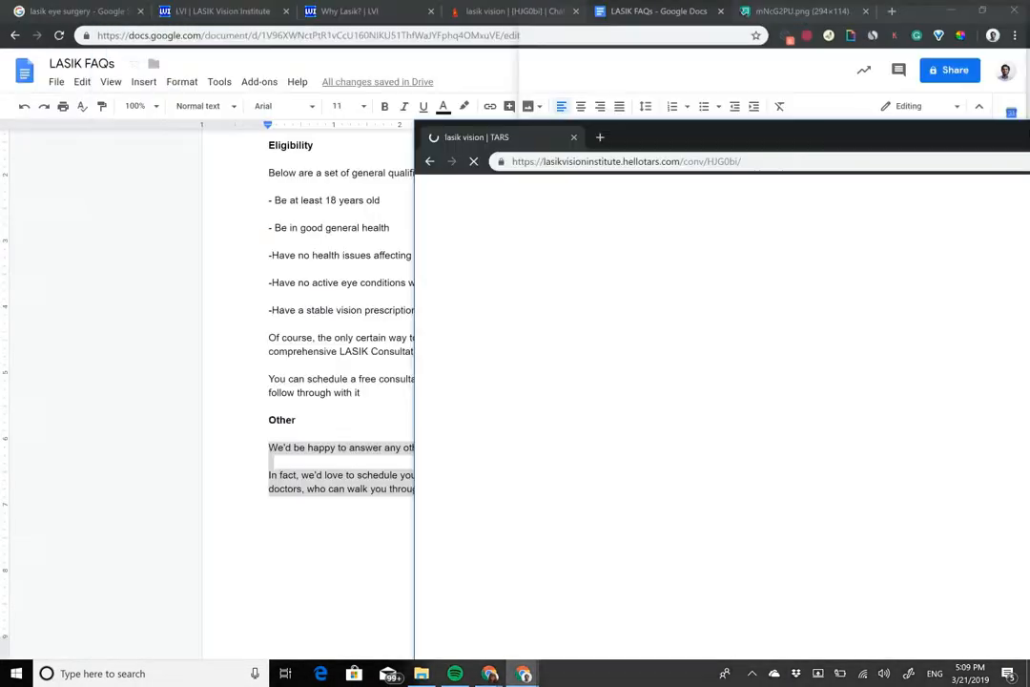
click(159, 80)
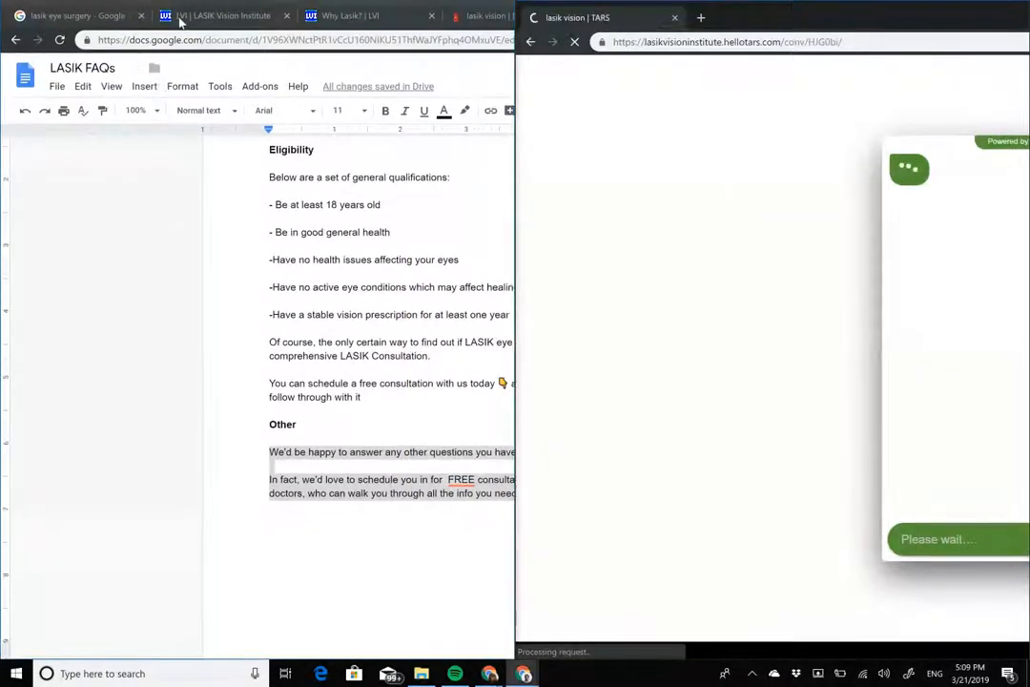
click(179, 21)
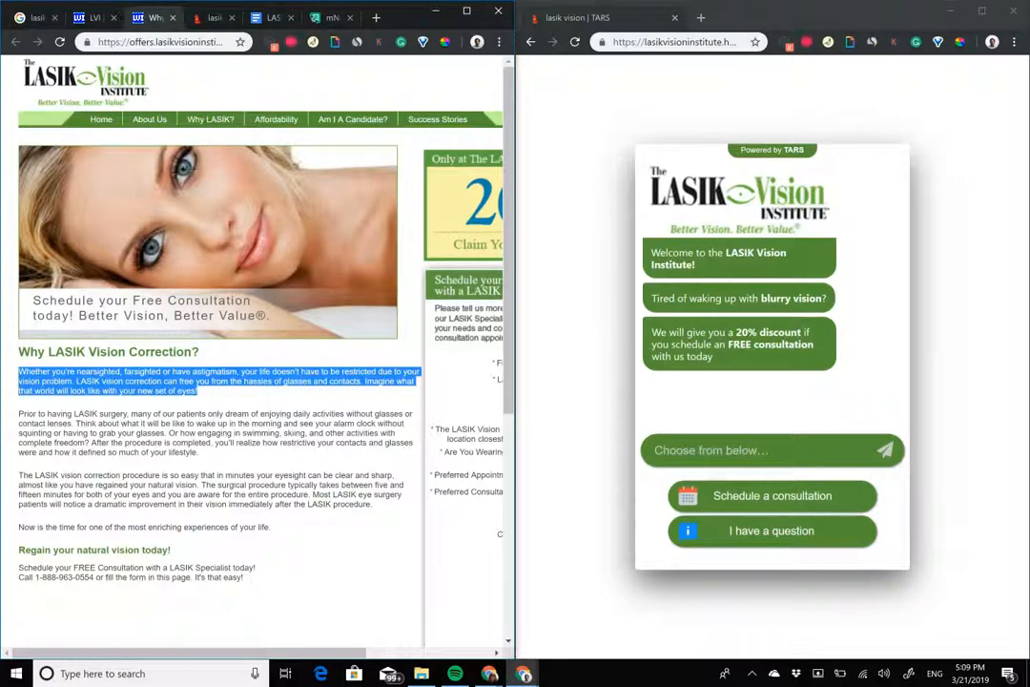
scroll(253, 353, right, 3)
scroll(253, 353, right, 2)
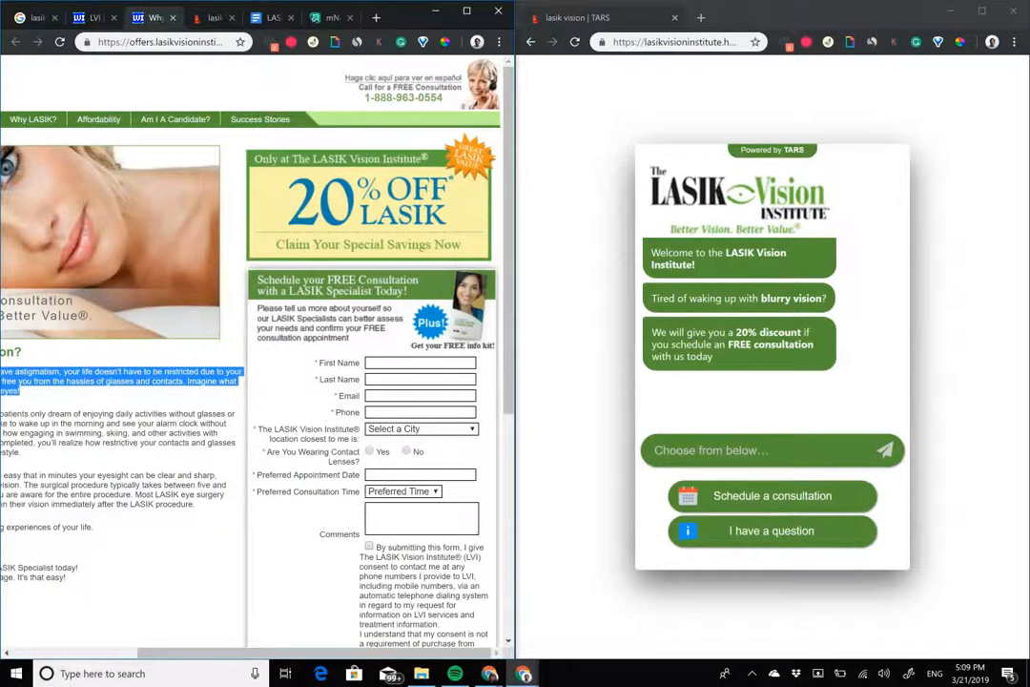
Step: Test the bot's "Schedule a consultation" path and submit a full name
click(772, 496)
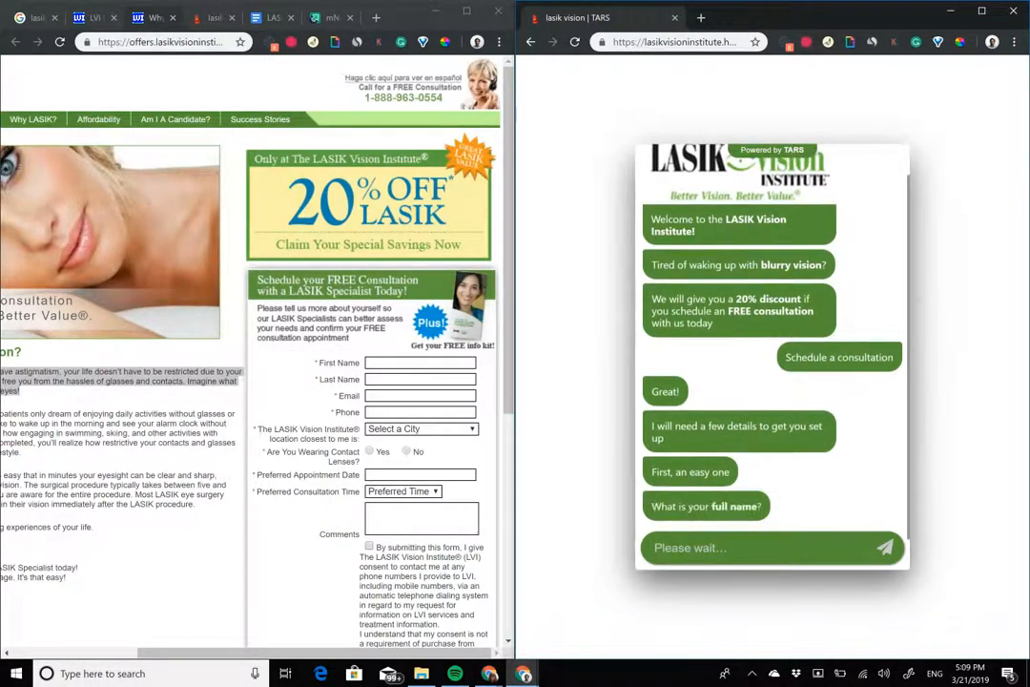
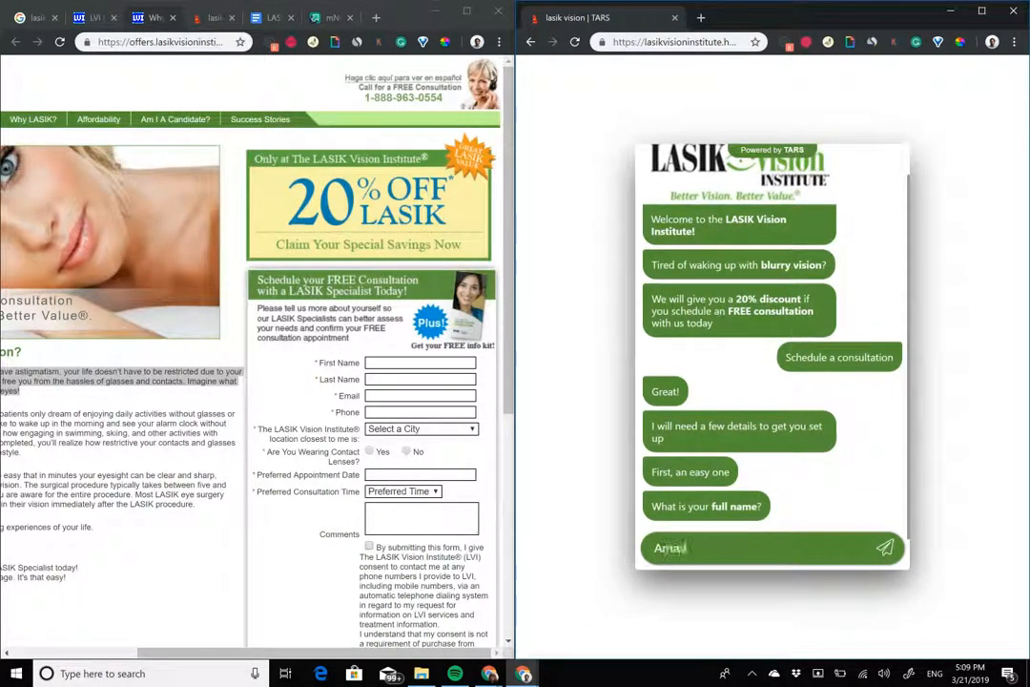
key(Return)
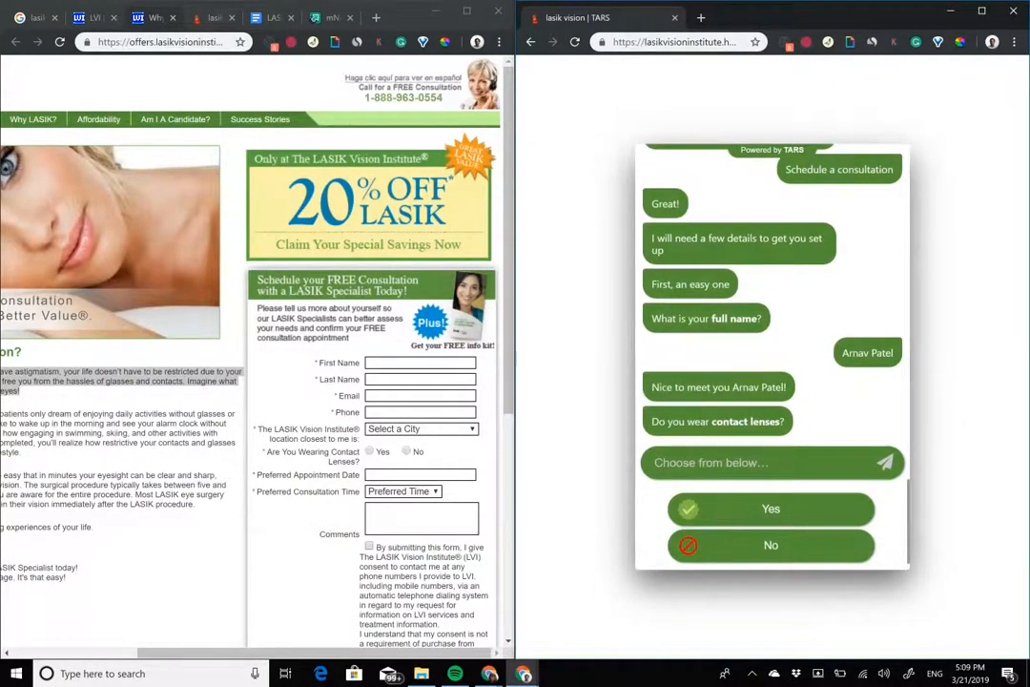
Step: Answer No to the contact lenses question and submit Los Angeles as the city
click(771, 545)
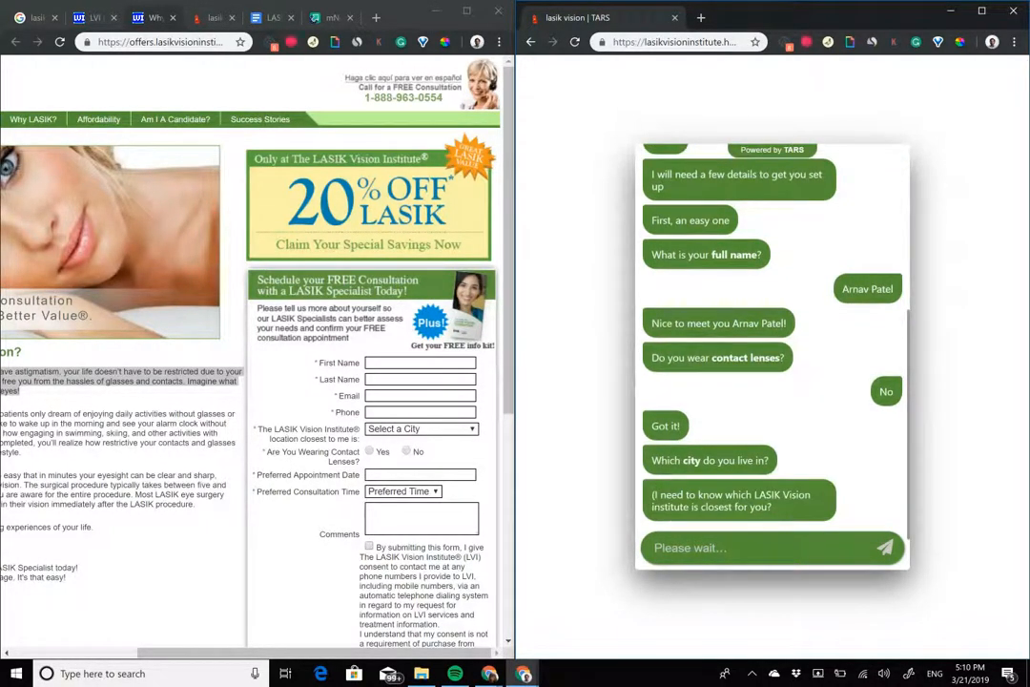
text(Los)
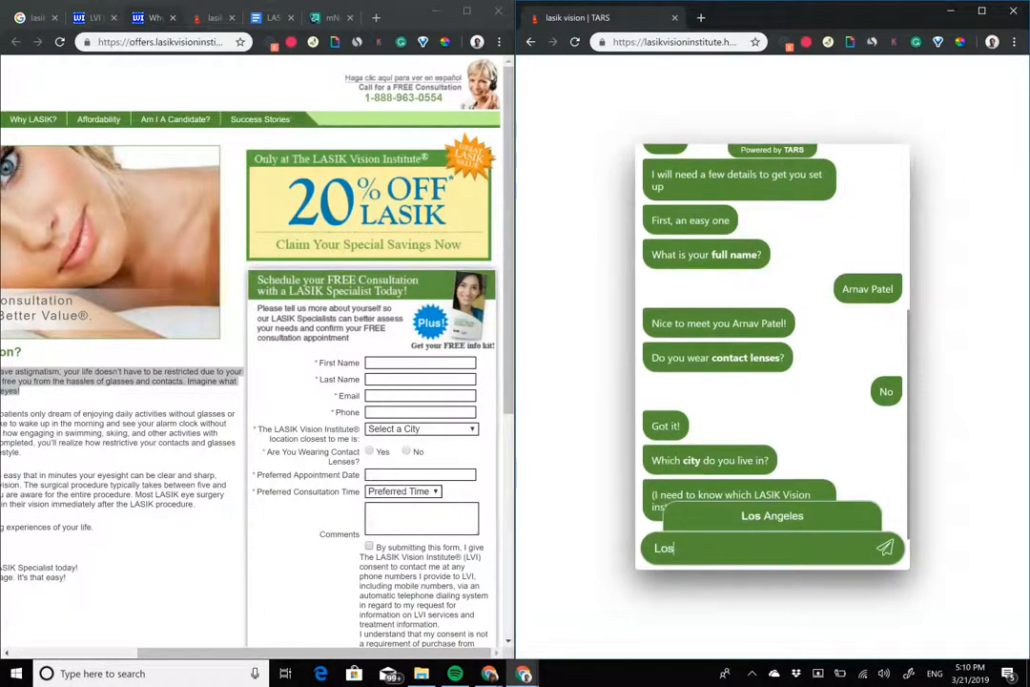
key(Up)
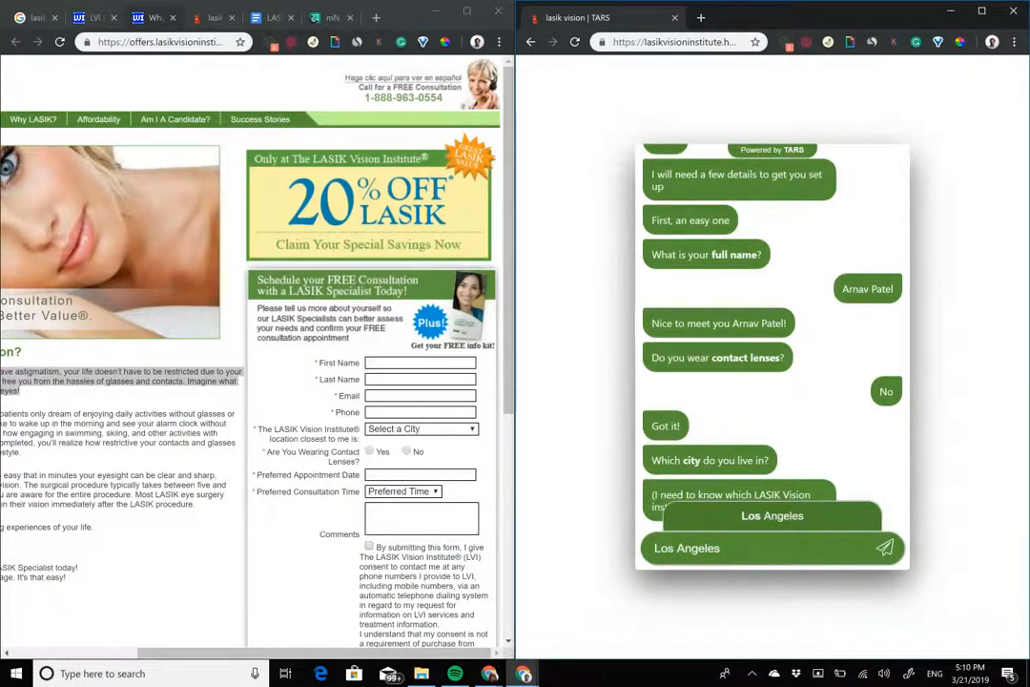
key(Return)
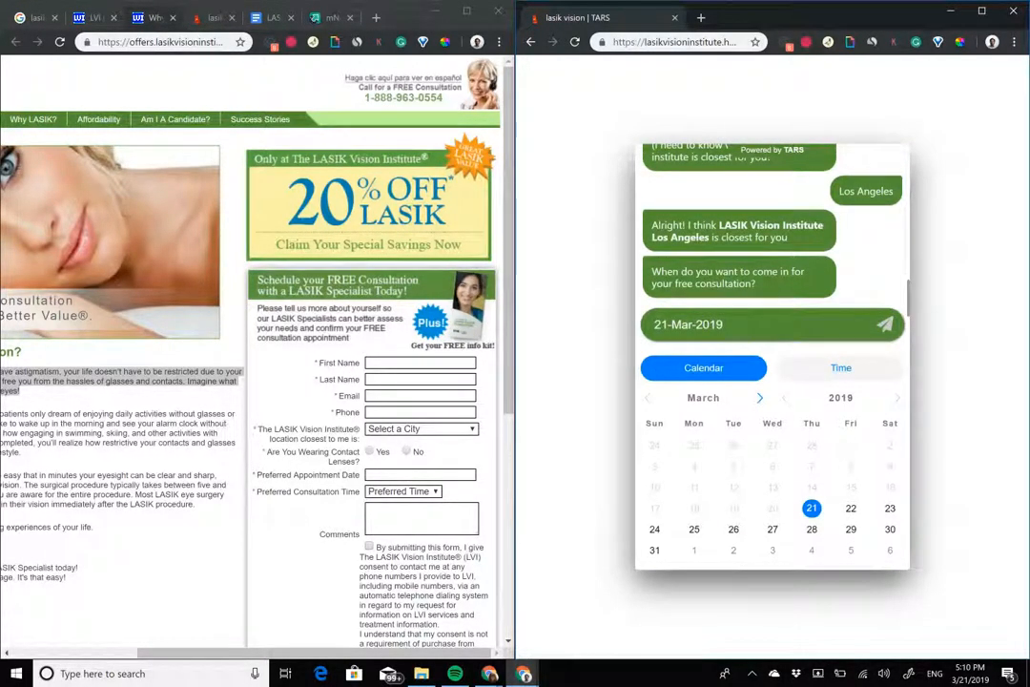
Step: Submit 22-Mar-2019 11:30 AM as the free consultation's date and time
click(851, 508)
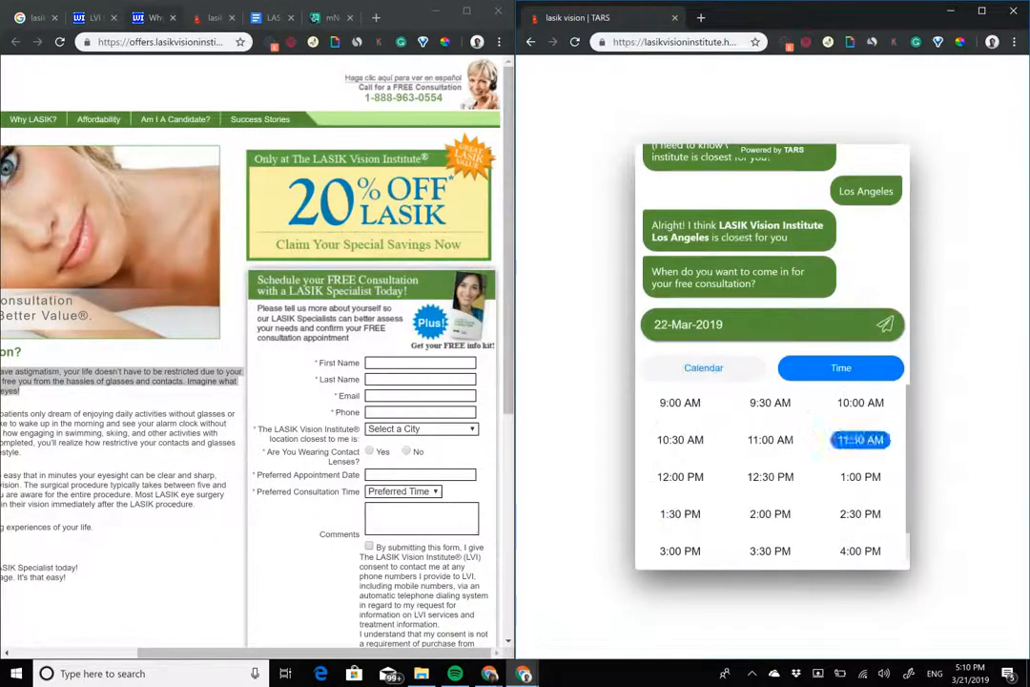
click(860, 440)
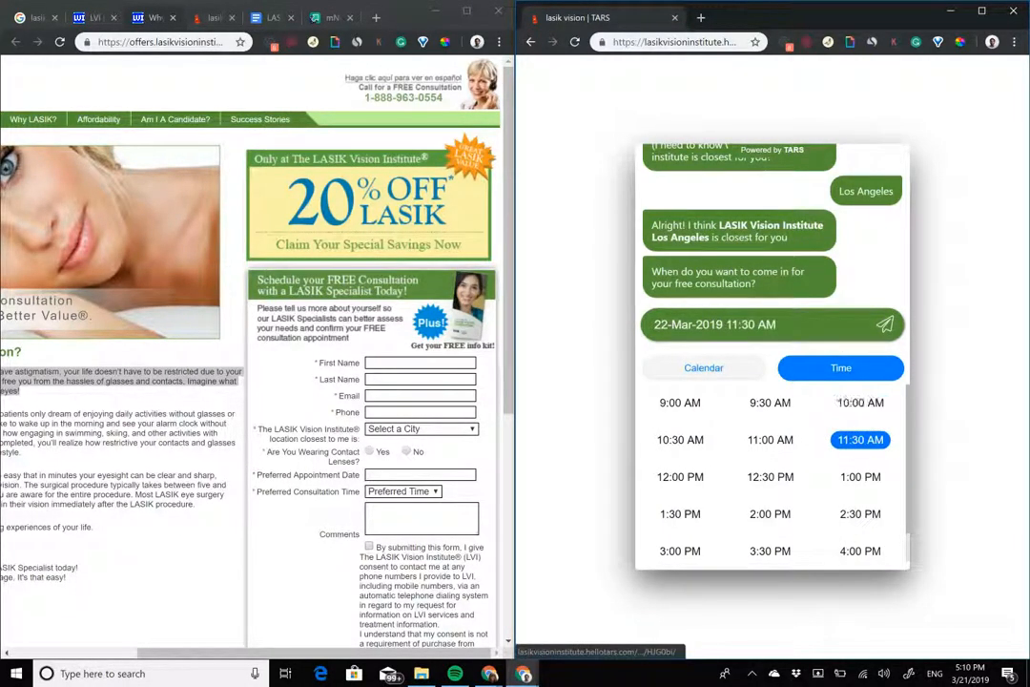
click(886, 324)
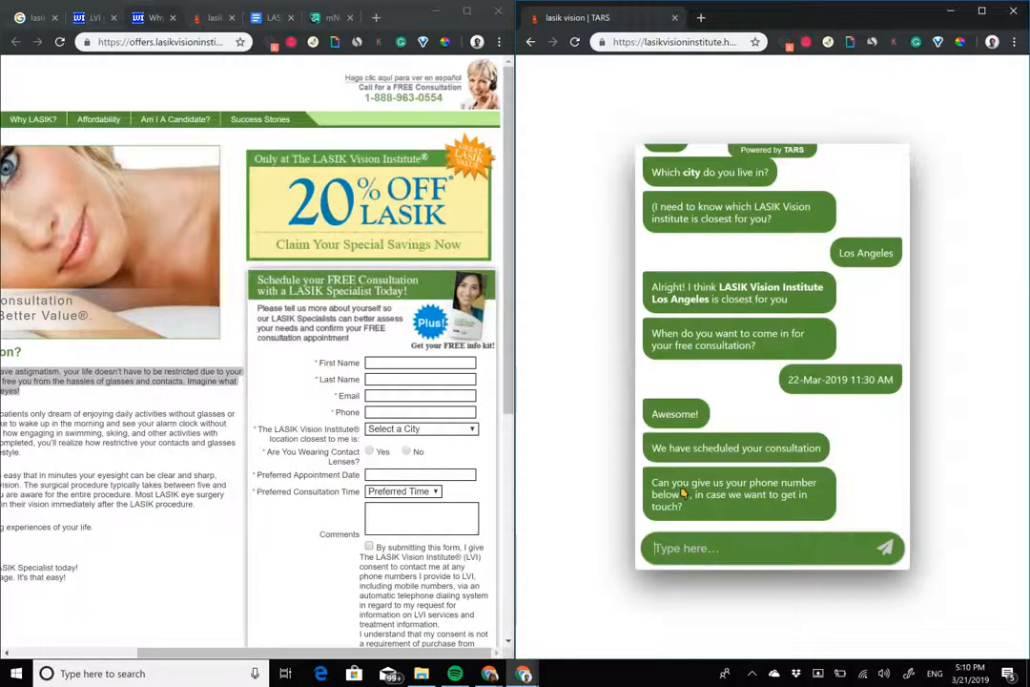
drag(316, 653, 191, 654)
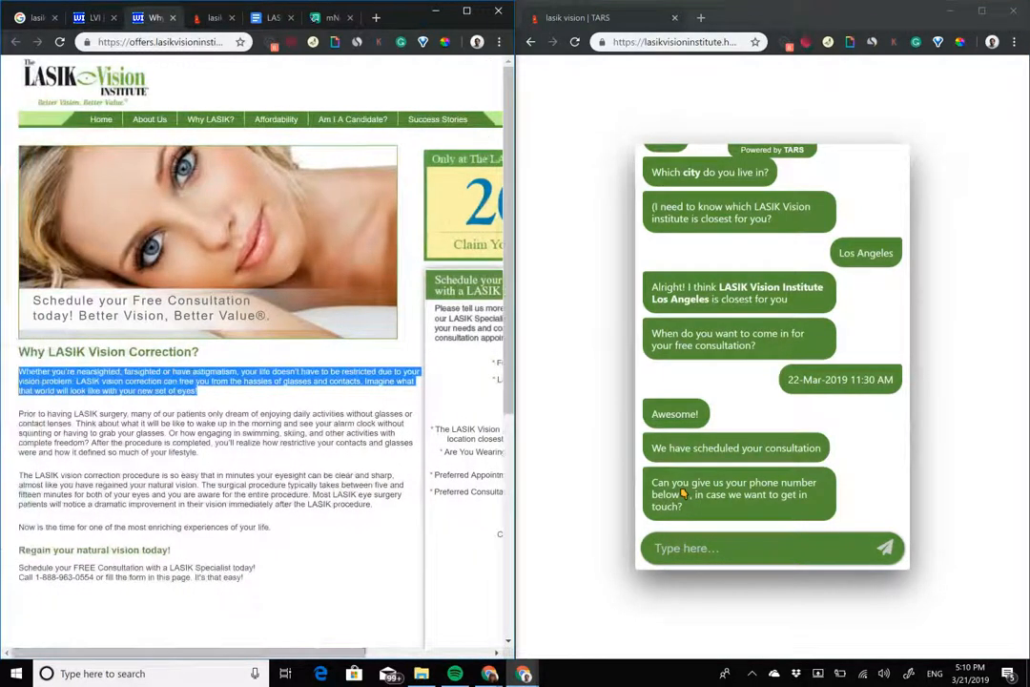